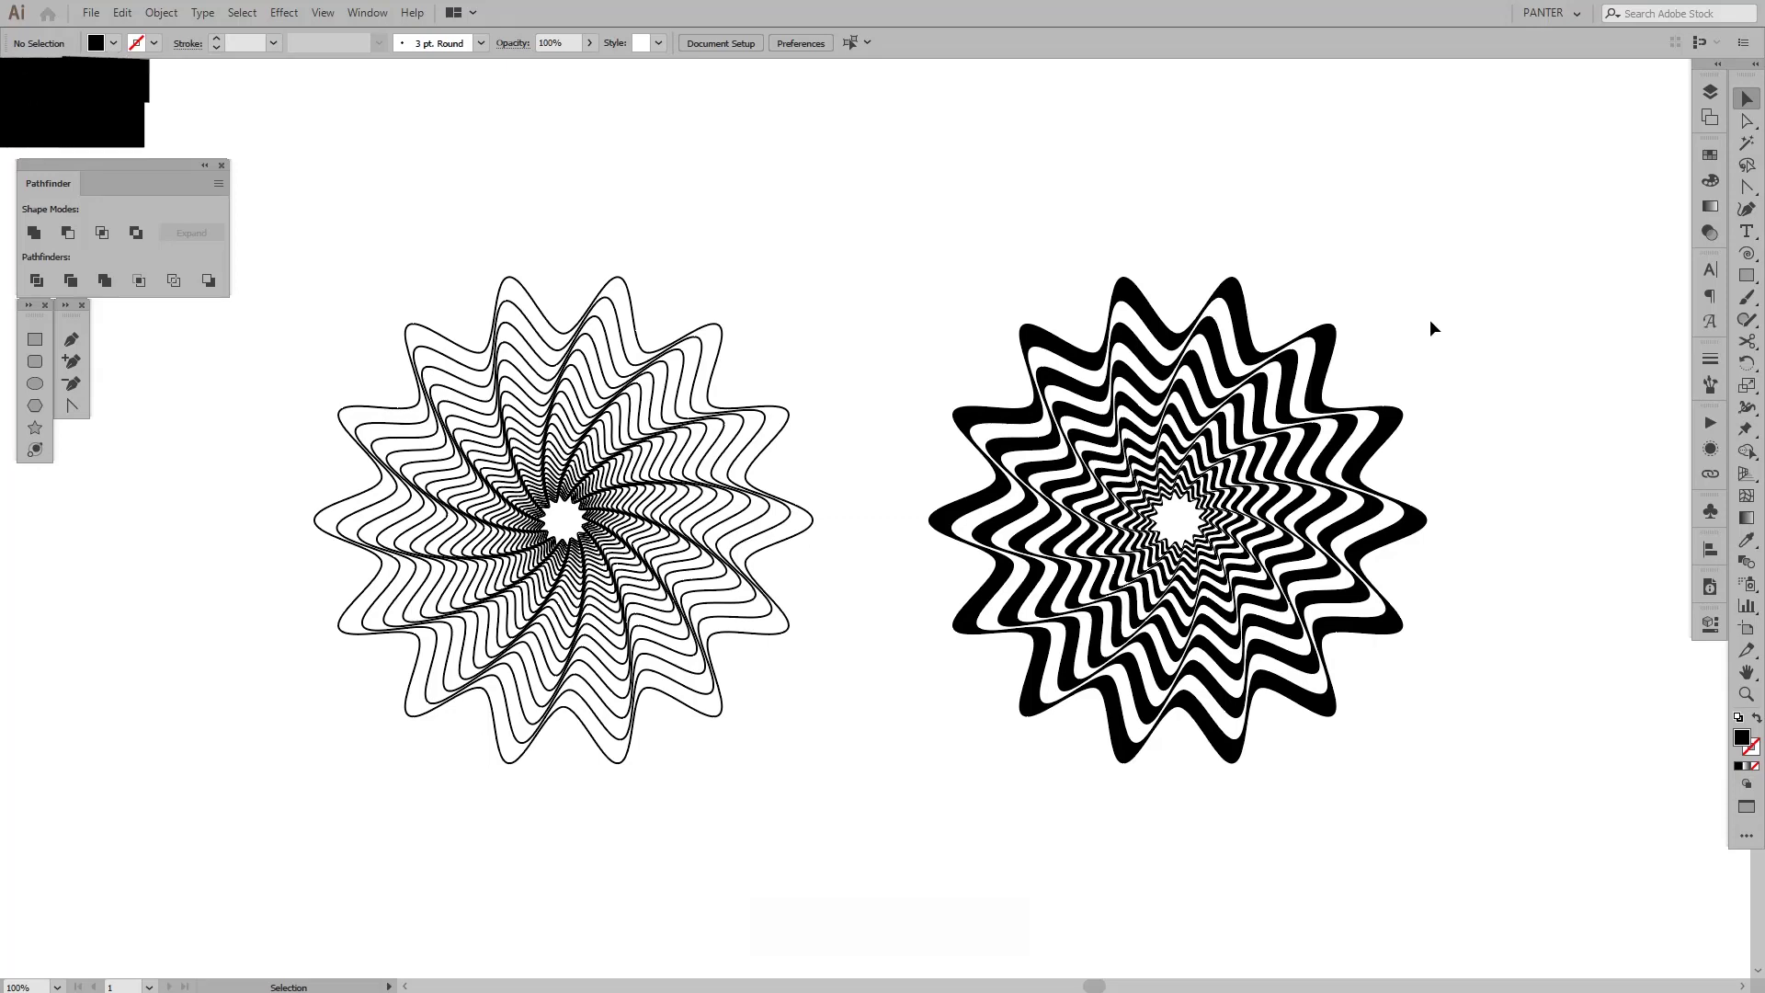
Examine the finished outlined and black-and-white twisted star designs up close and side by side.
{"action": "scroll", "coordinate": [1403, 579], "scroll_direction": "up", "scroll_amount": 2}
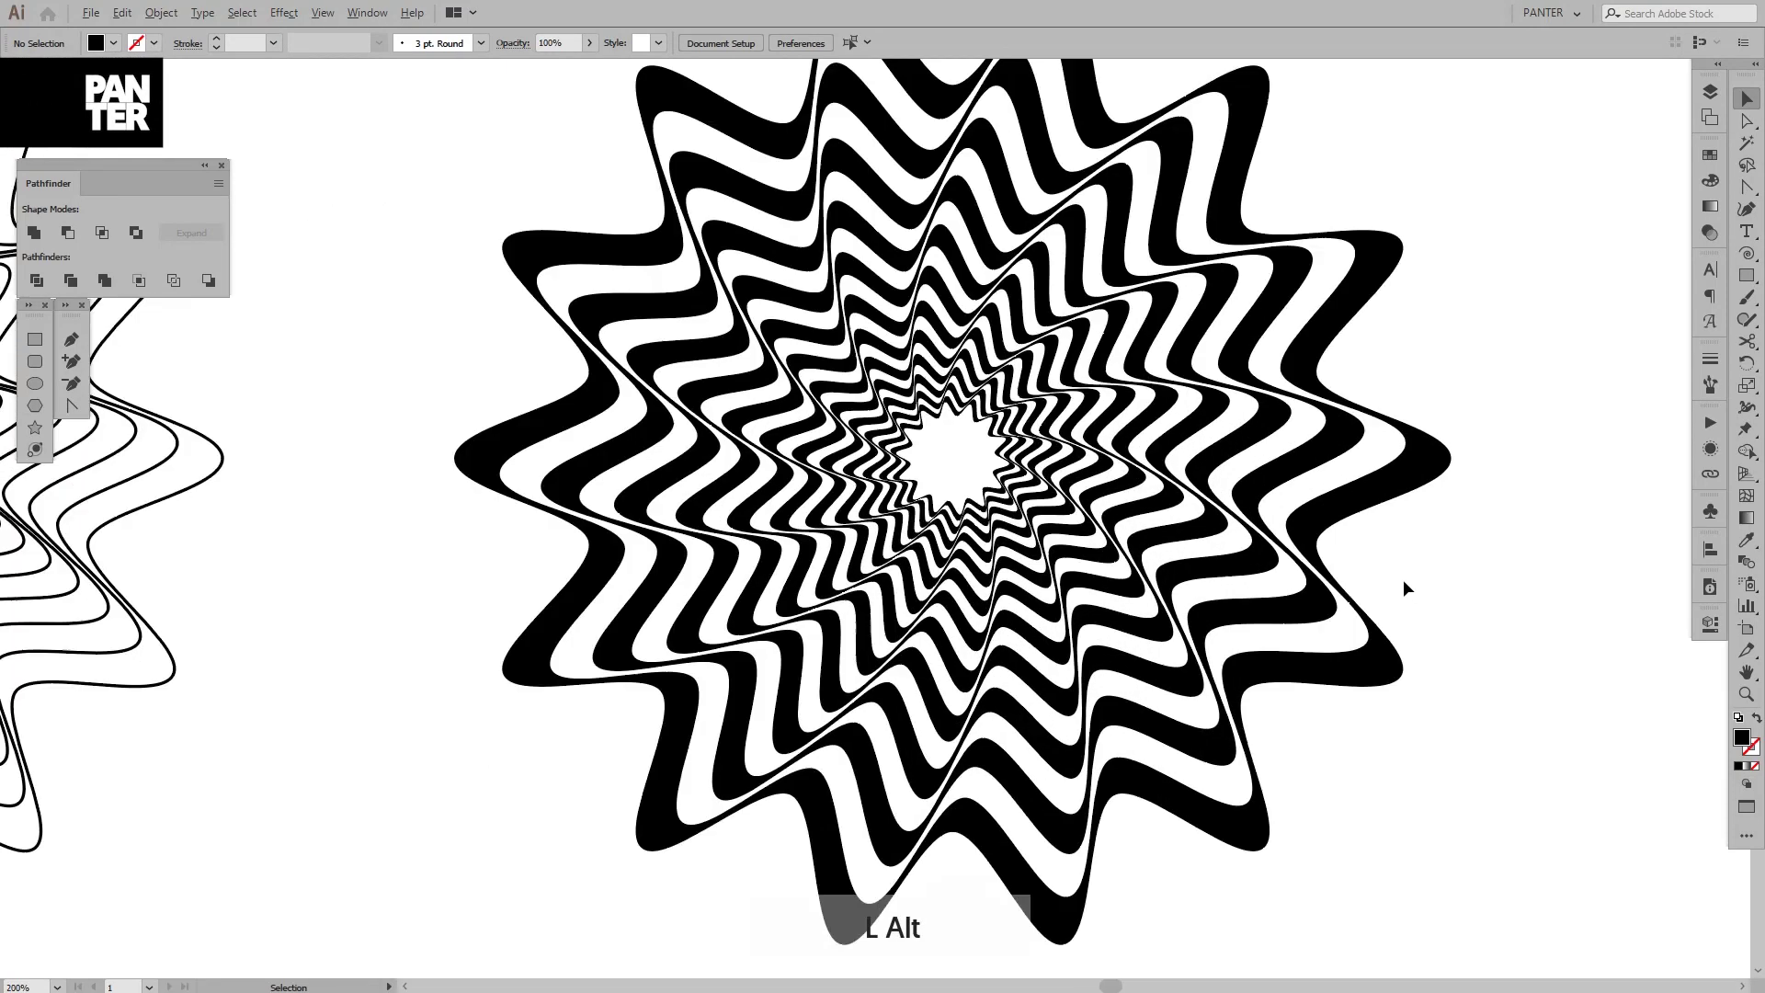
{"action": "left_click_drag", "start_coordinate": [1446, 500], "coordinate": [1392, 578]}
{"action": "scroll", "coordinate": [1427, 560], "scroll_direction": "down", "scroll_amount": 1}
{"action": "scroll", "coordinate": [1371, 564], "scroll_direction": "up", "scroll_amount": 1}
{"action": "scroll", "coordinate": [1370, 564], "scroll_direction": "down", "scroll_amount": 1}
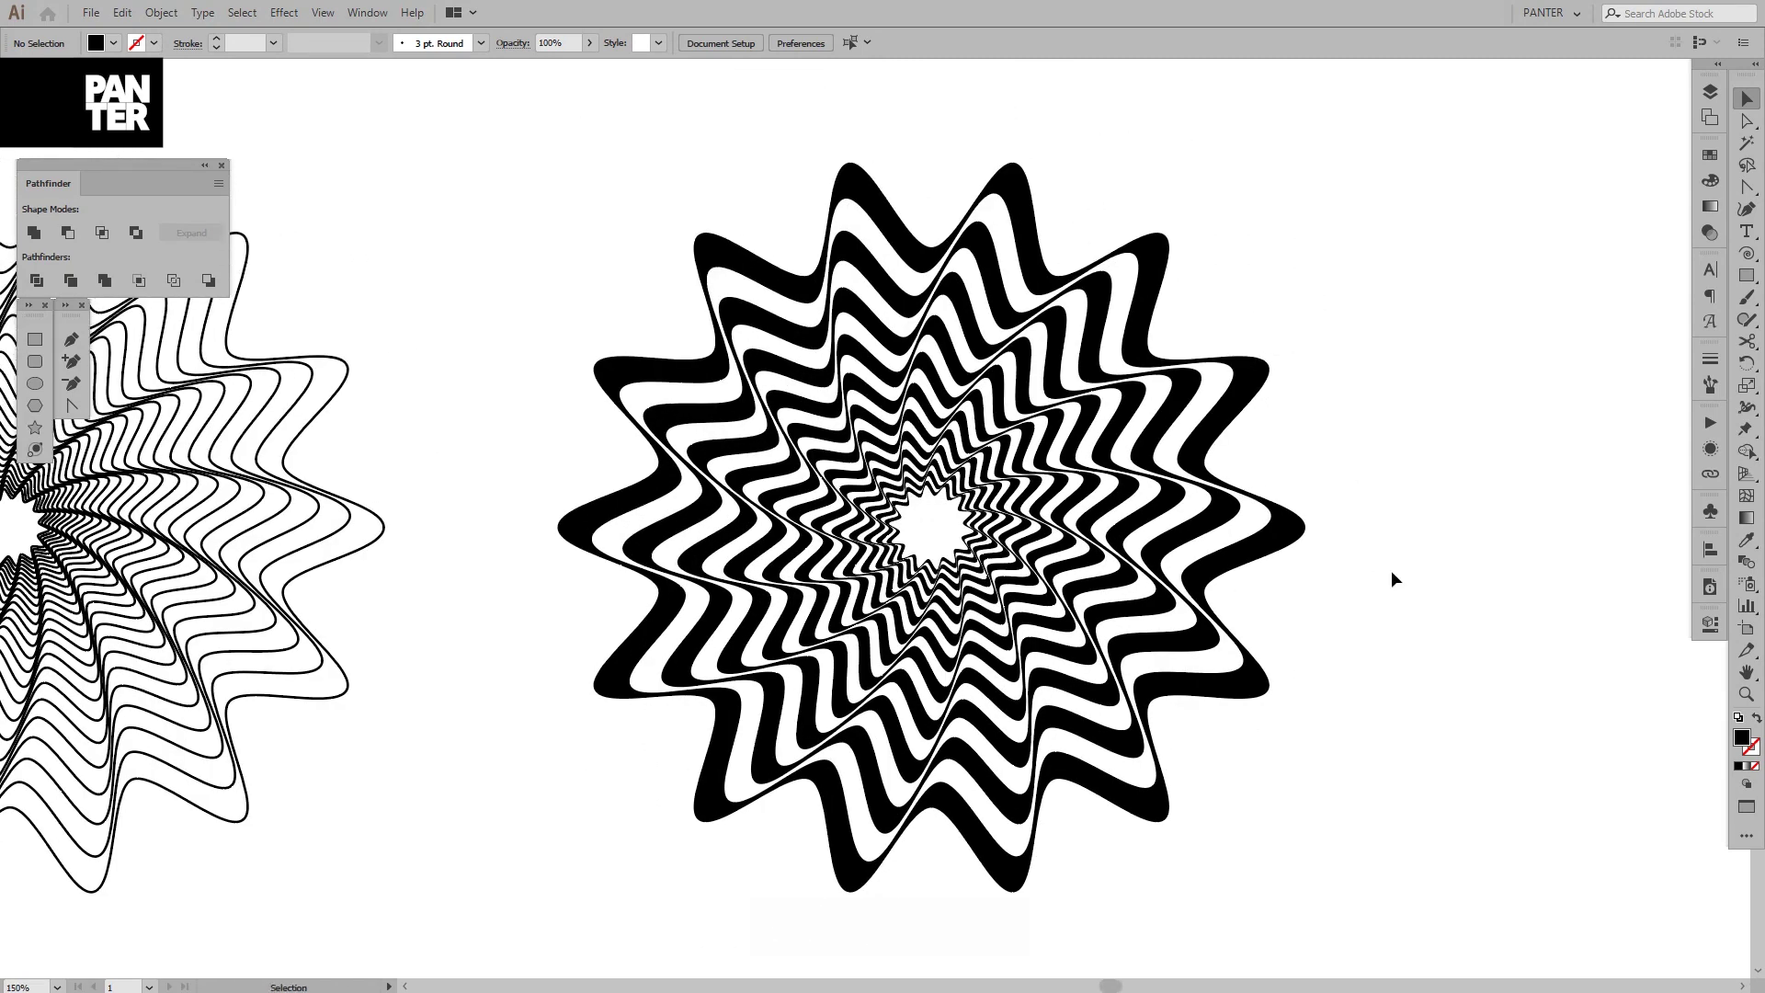
{"action": "scroll", "coordinate": [1392, 572], "scroll_direction": "down", "scroll_amount": 1}
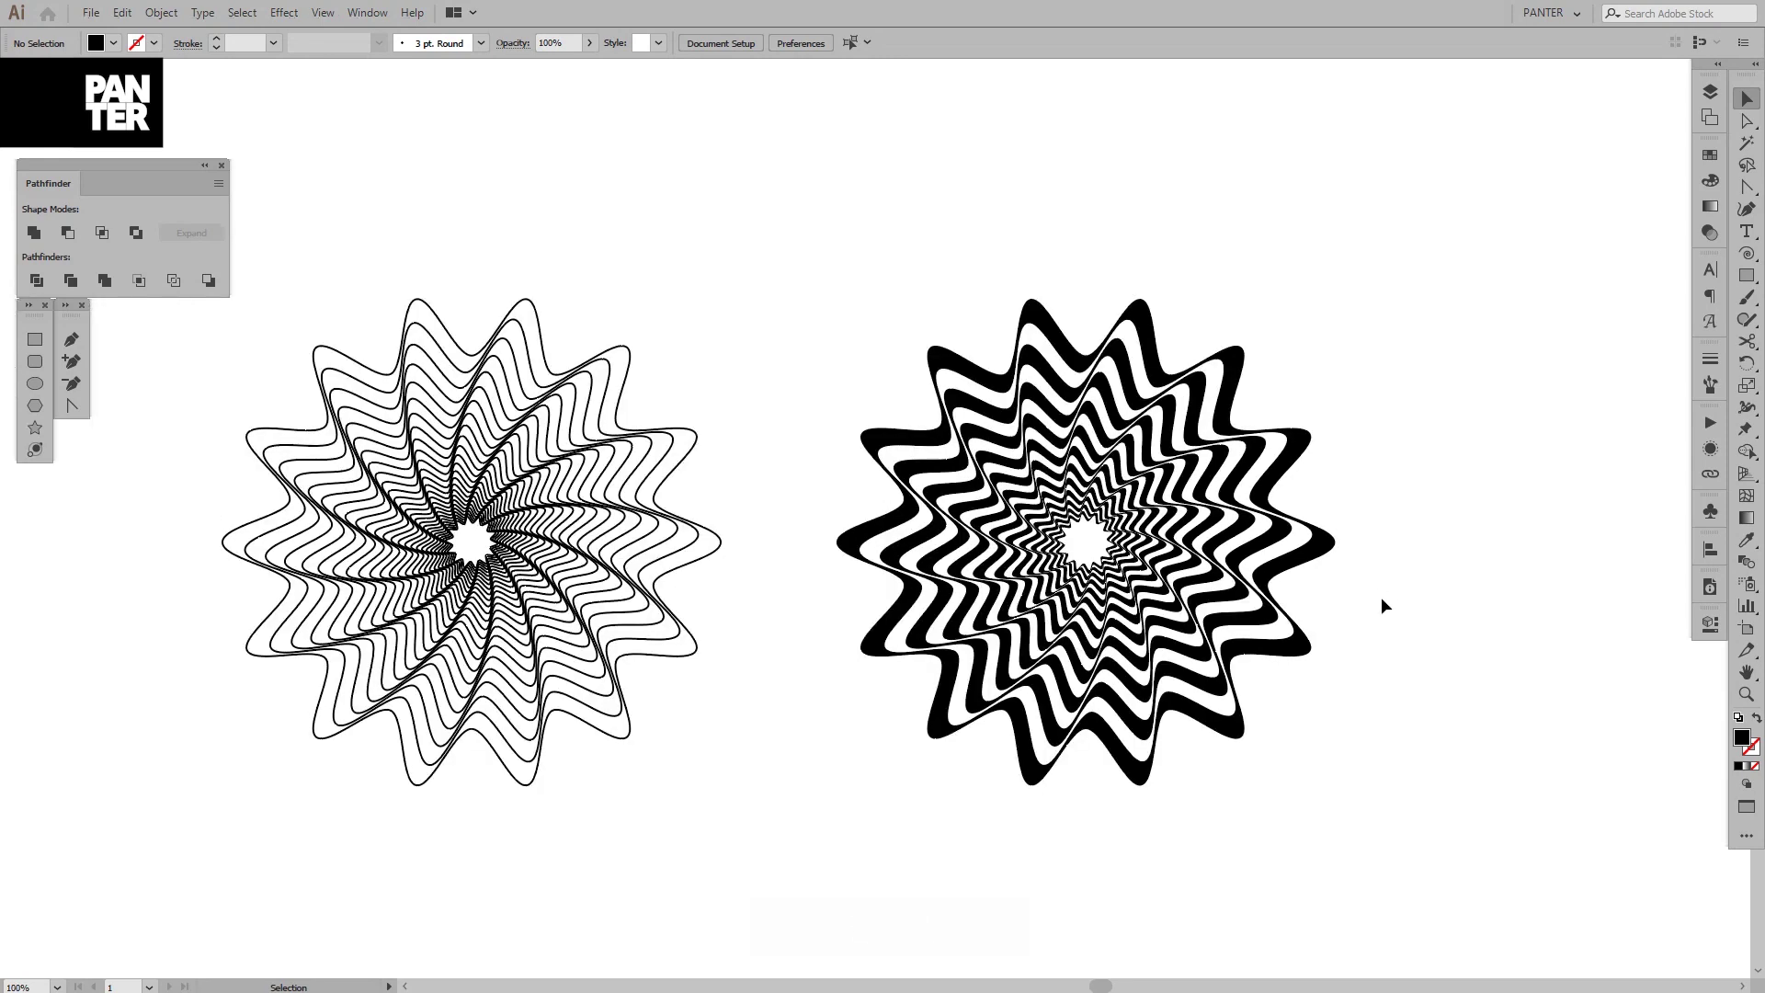
{"action": "left_click_drag", "start_coordinate": [1381, 597], "coordinate": [1453, 579]}
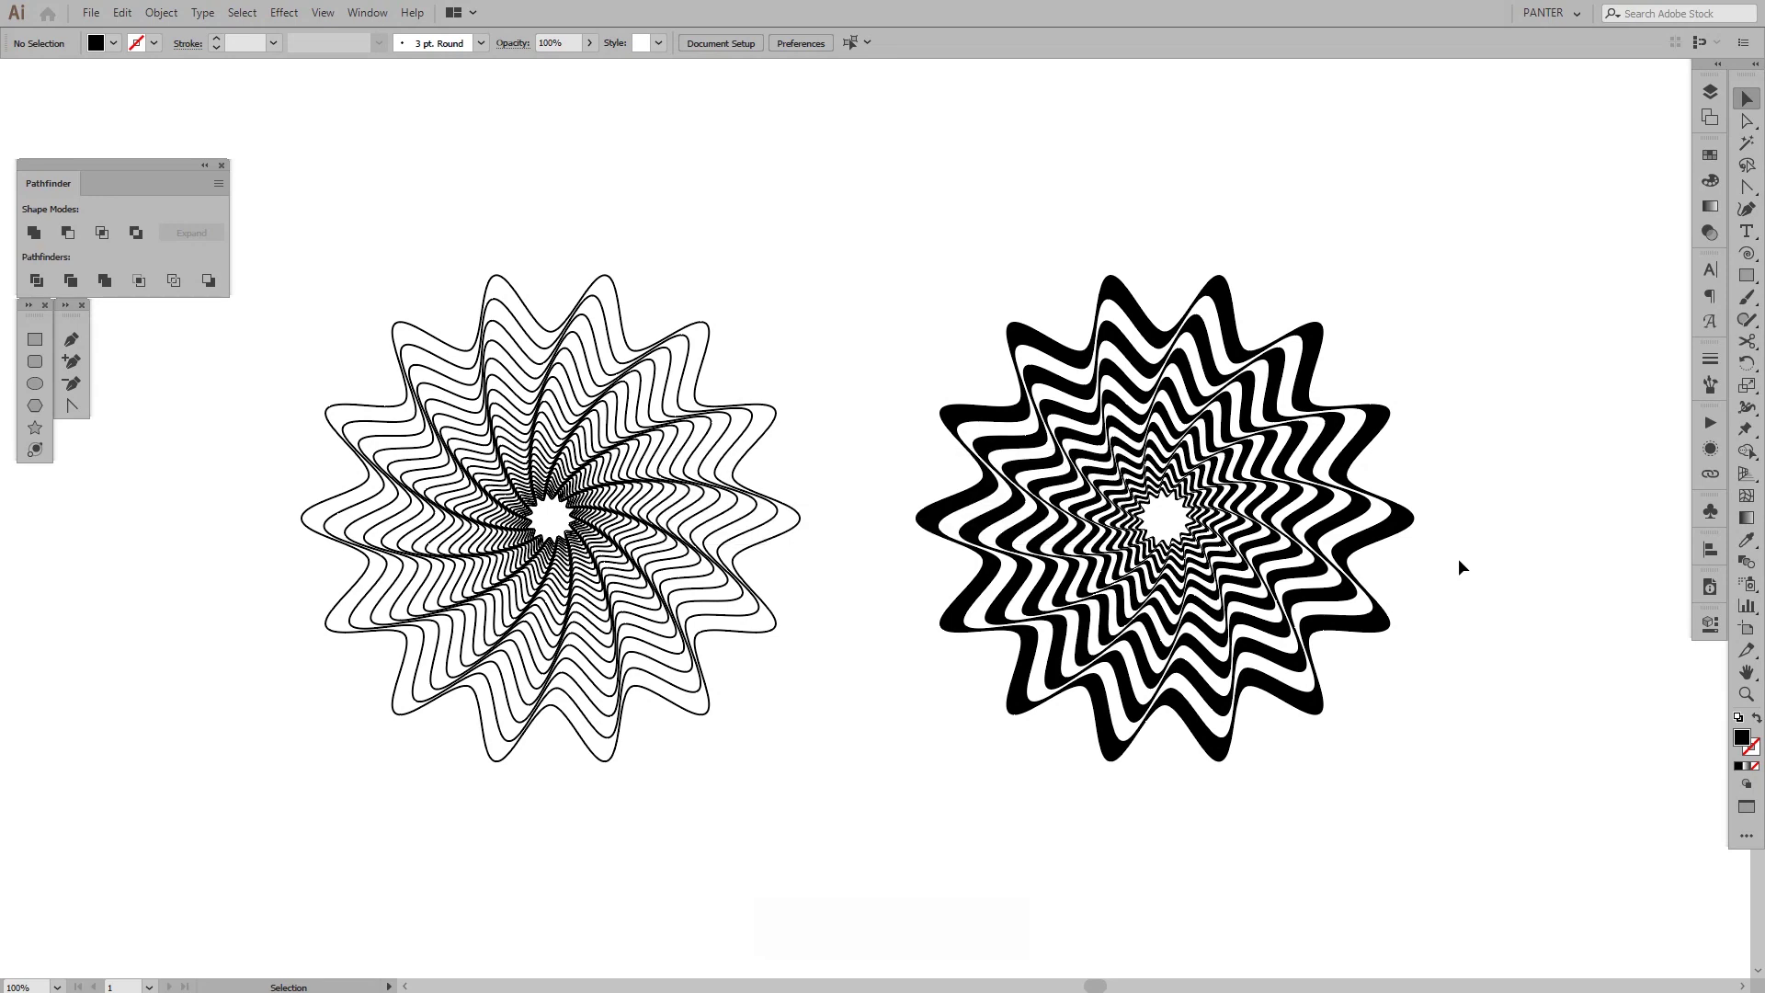
Draw a circle about 398 px in diameter on an empty canvas area and give it a black outline without fill.
{"action": "key", "text": "space"}
{"action": "left_click_drag", "start_coordinate": [895, 741], "coordinate": [974, 202]}
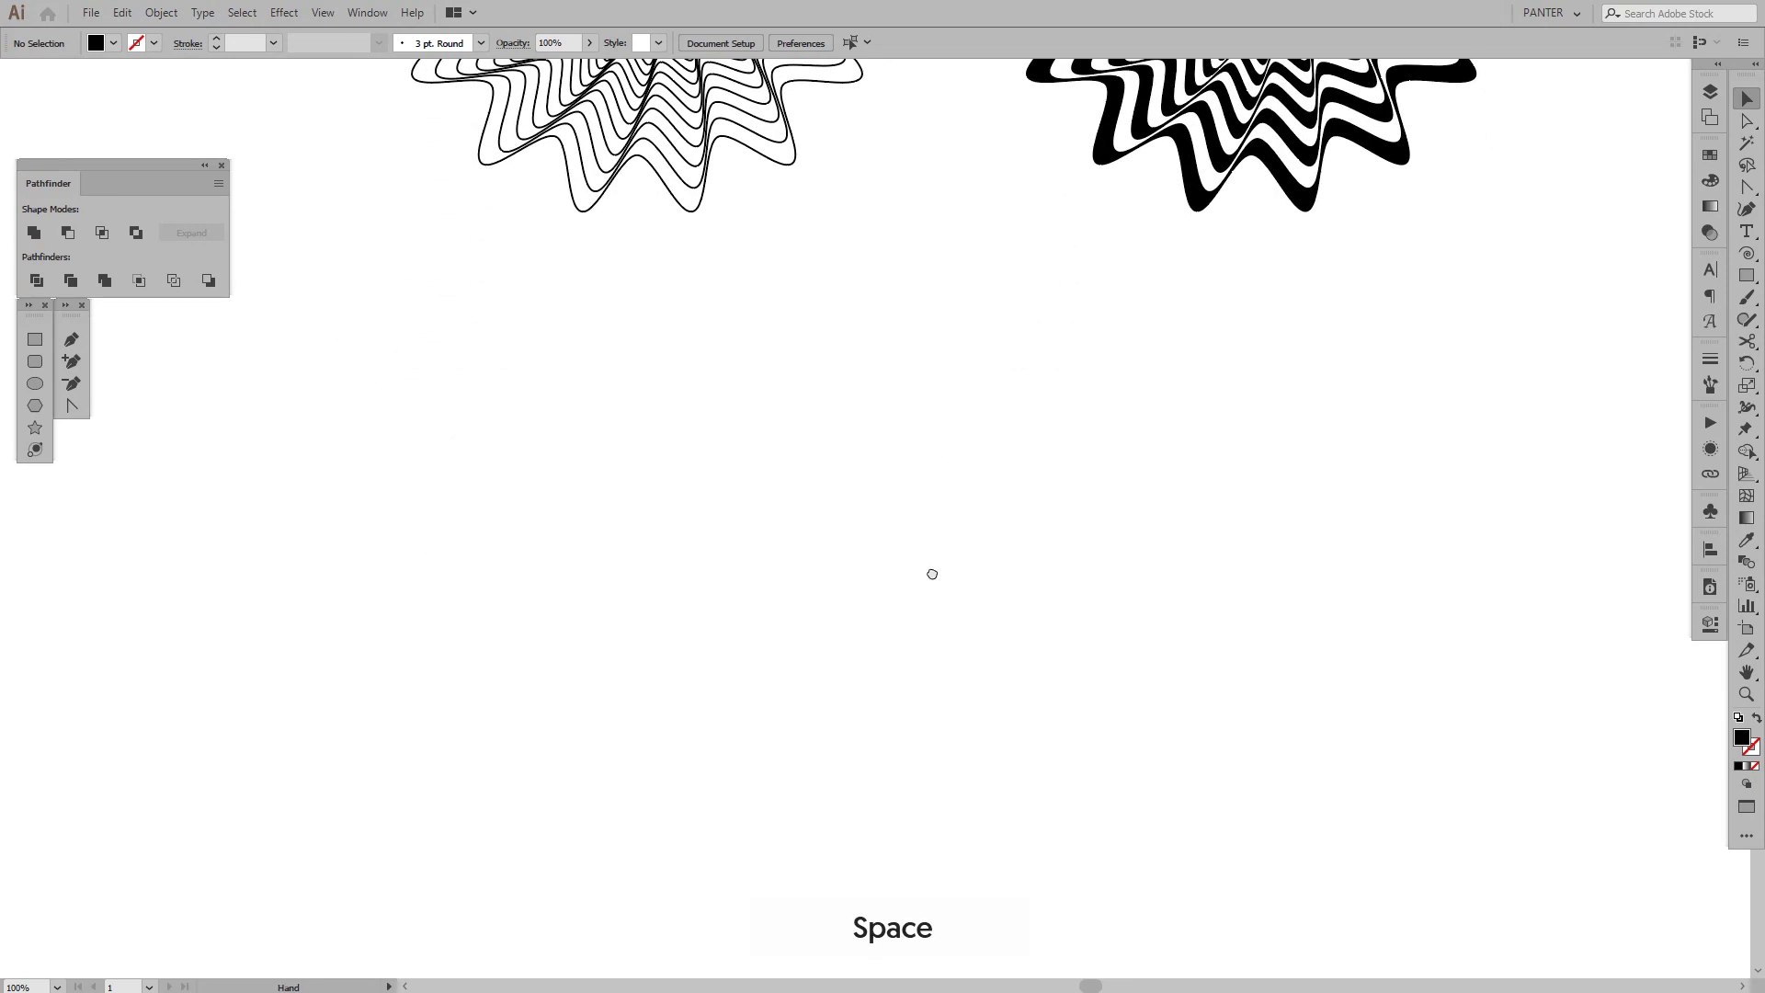
{"action": "left_click_drag", "start_coordinate": [929, 576], "coordinate": [961, 451]}
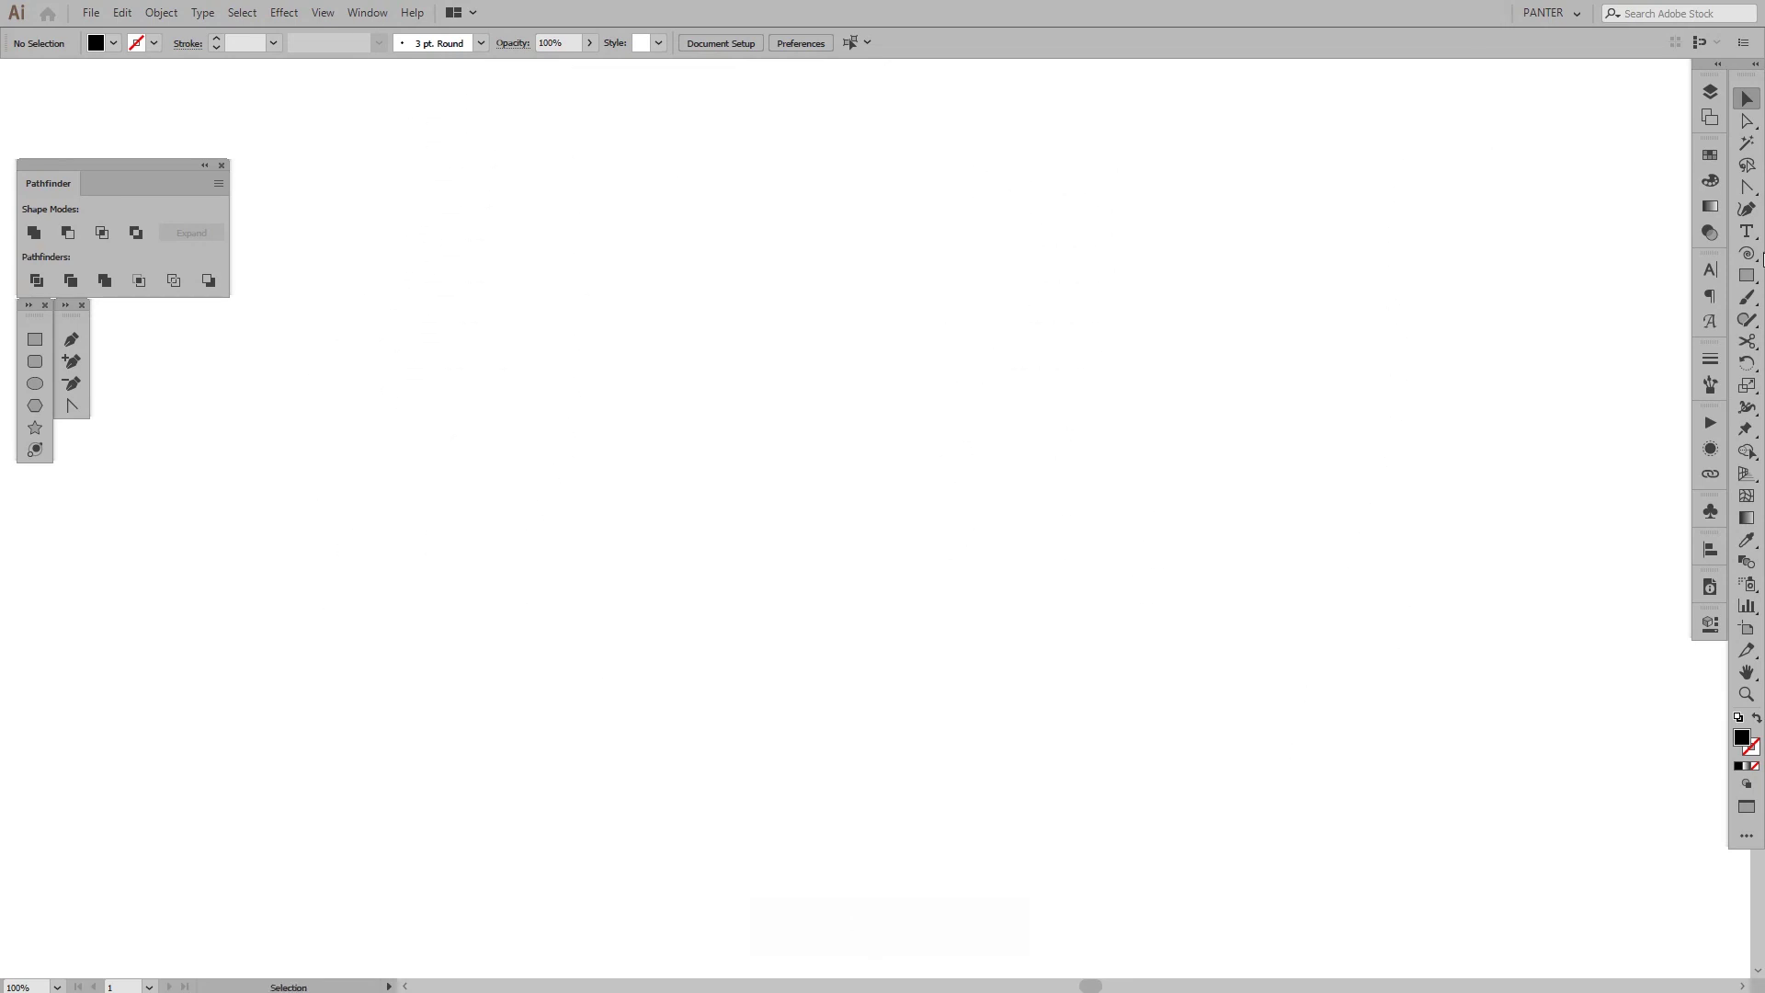
{"action": "left_click", "coordinate": [1747, 276]}
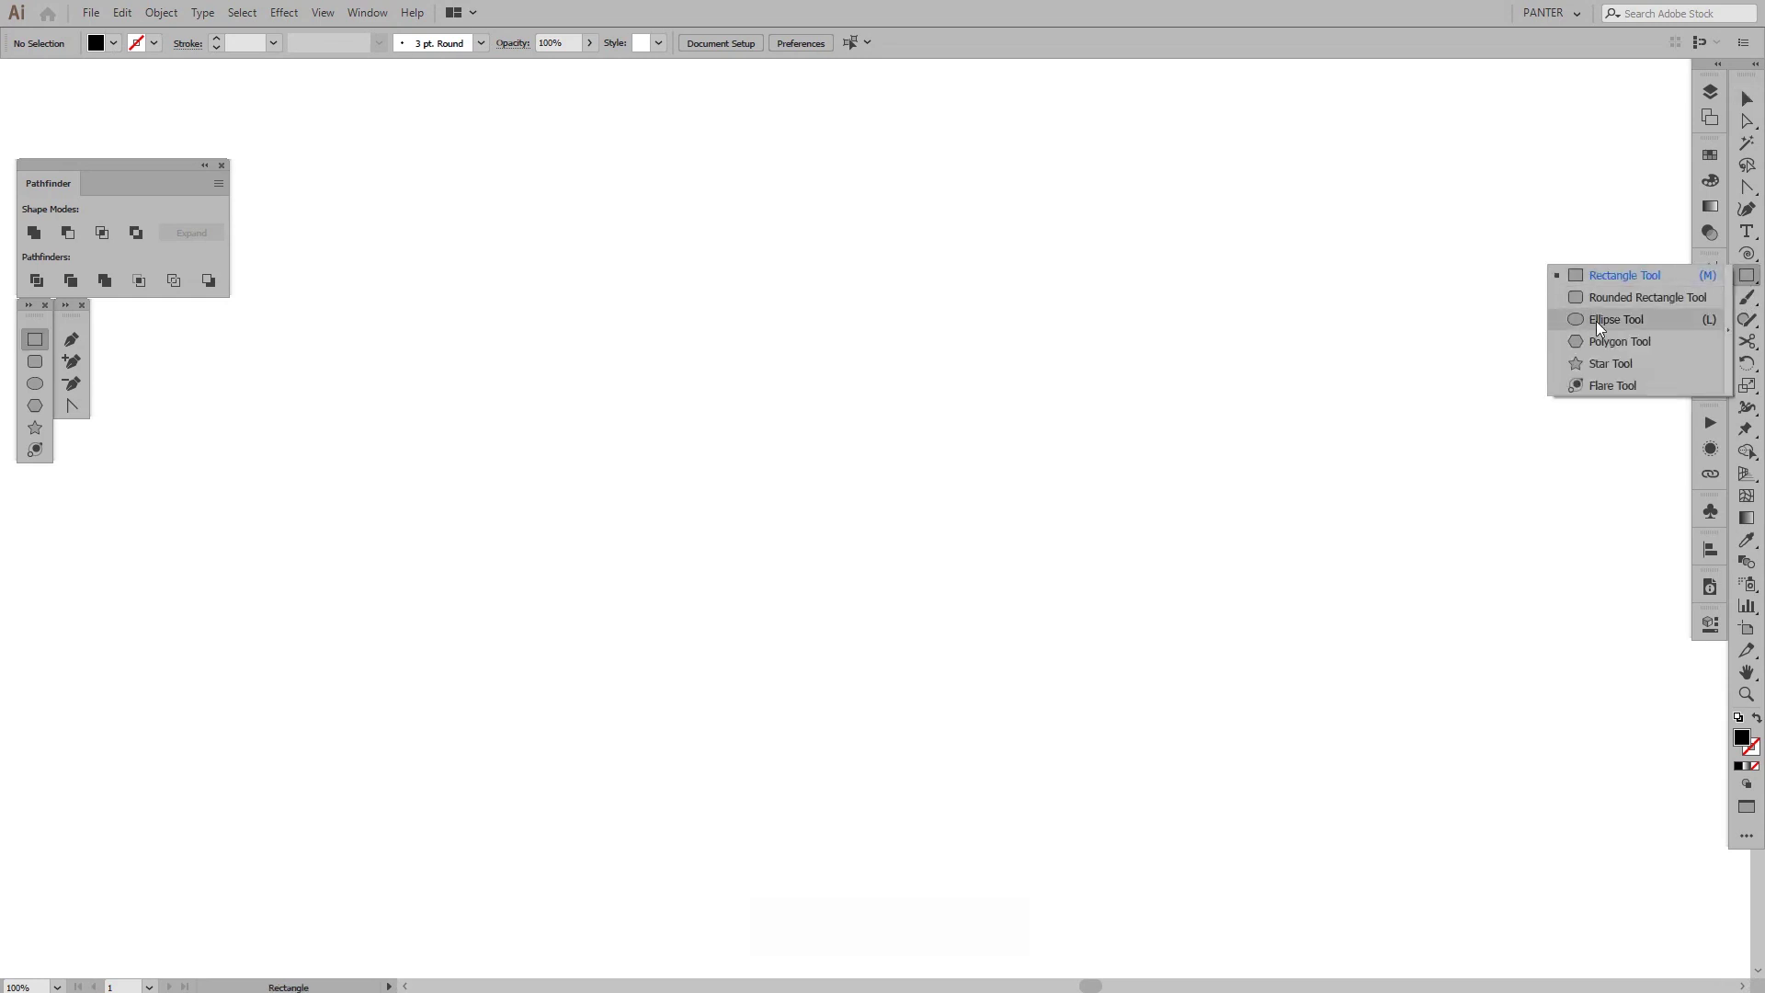
{"action": "left_click", "coordinate": [1596, 321]}
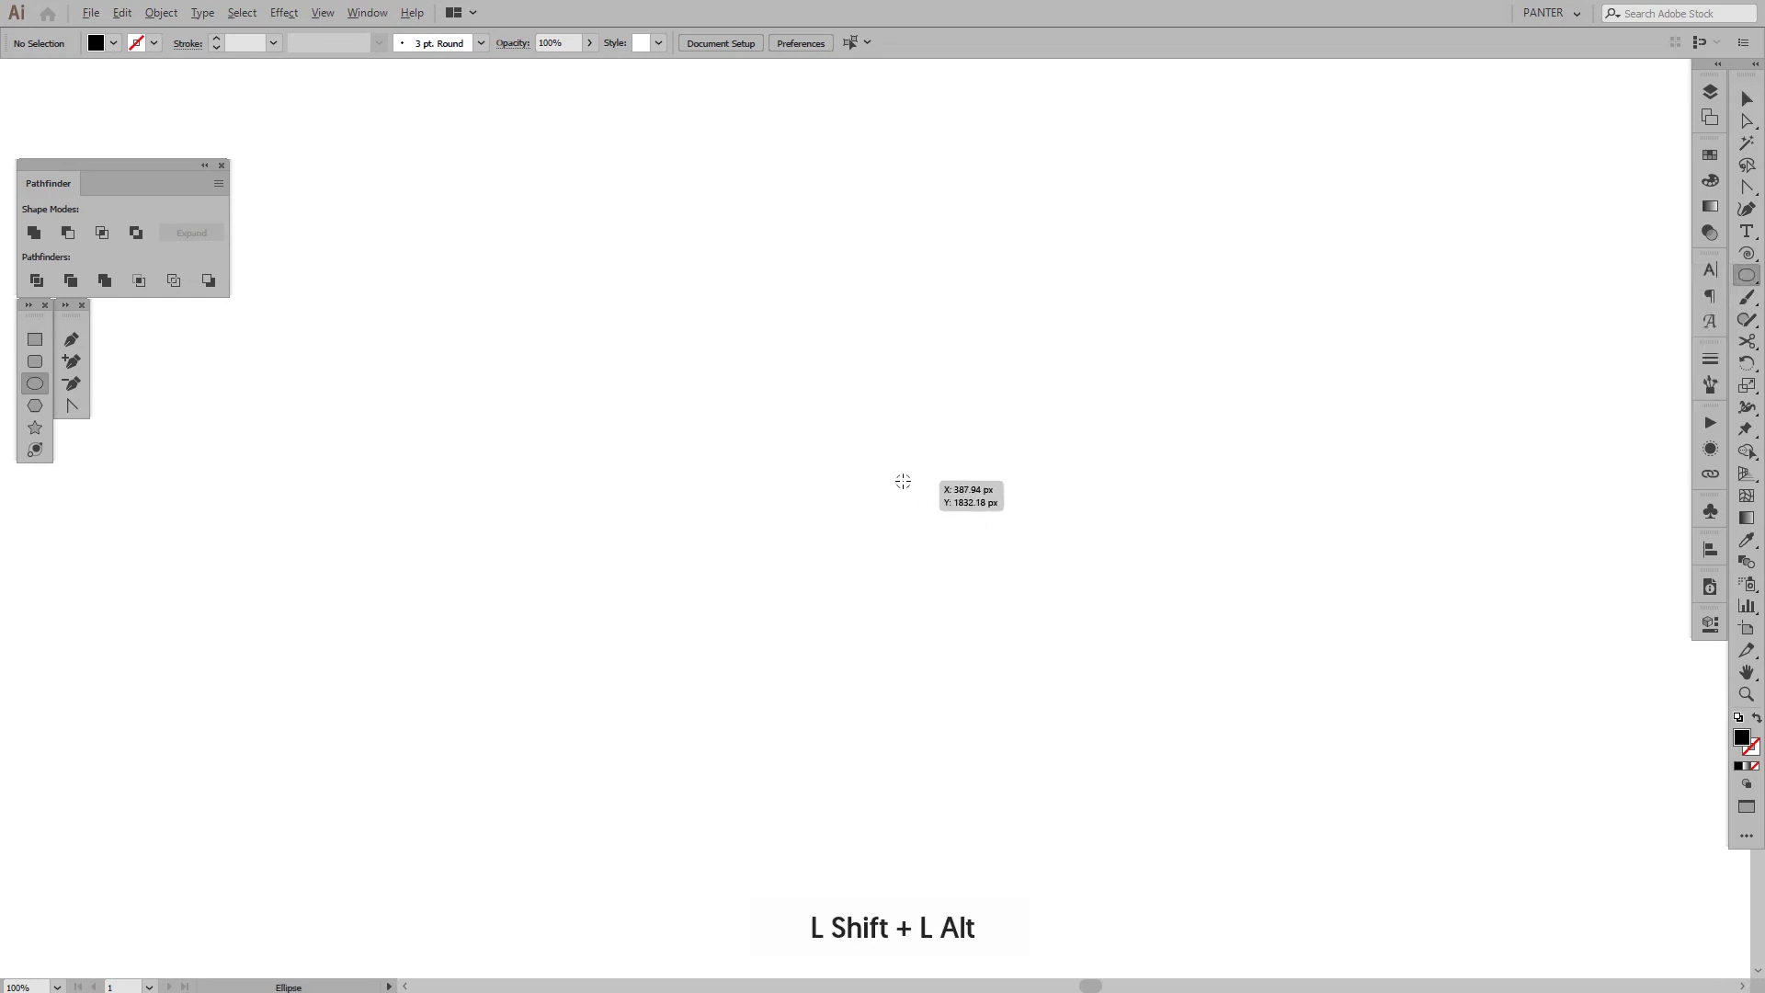
{"action": "left_click_drag", "start_coordinate": [901, 509], "coordinate": [1160, 567]}
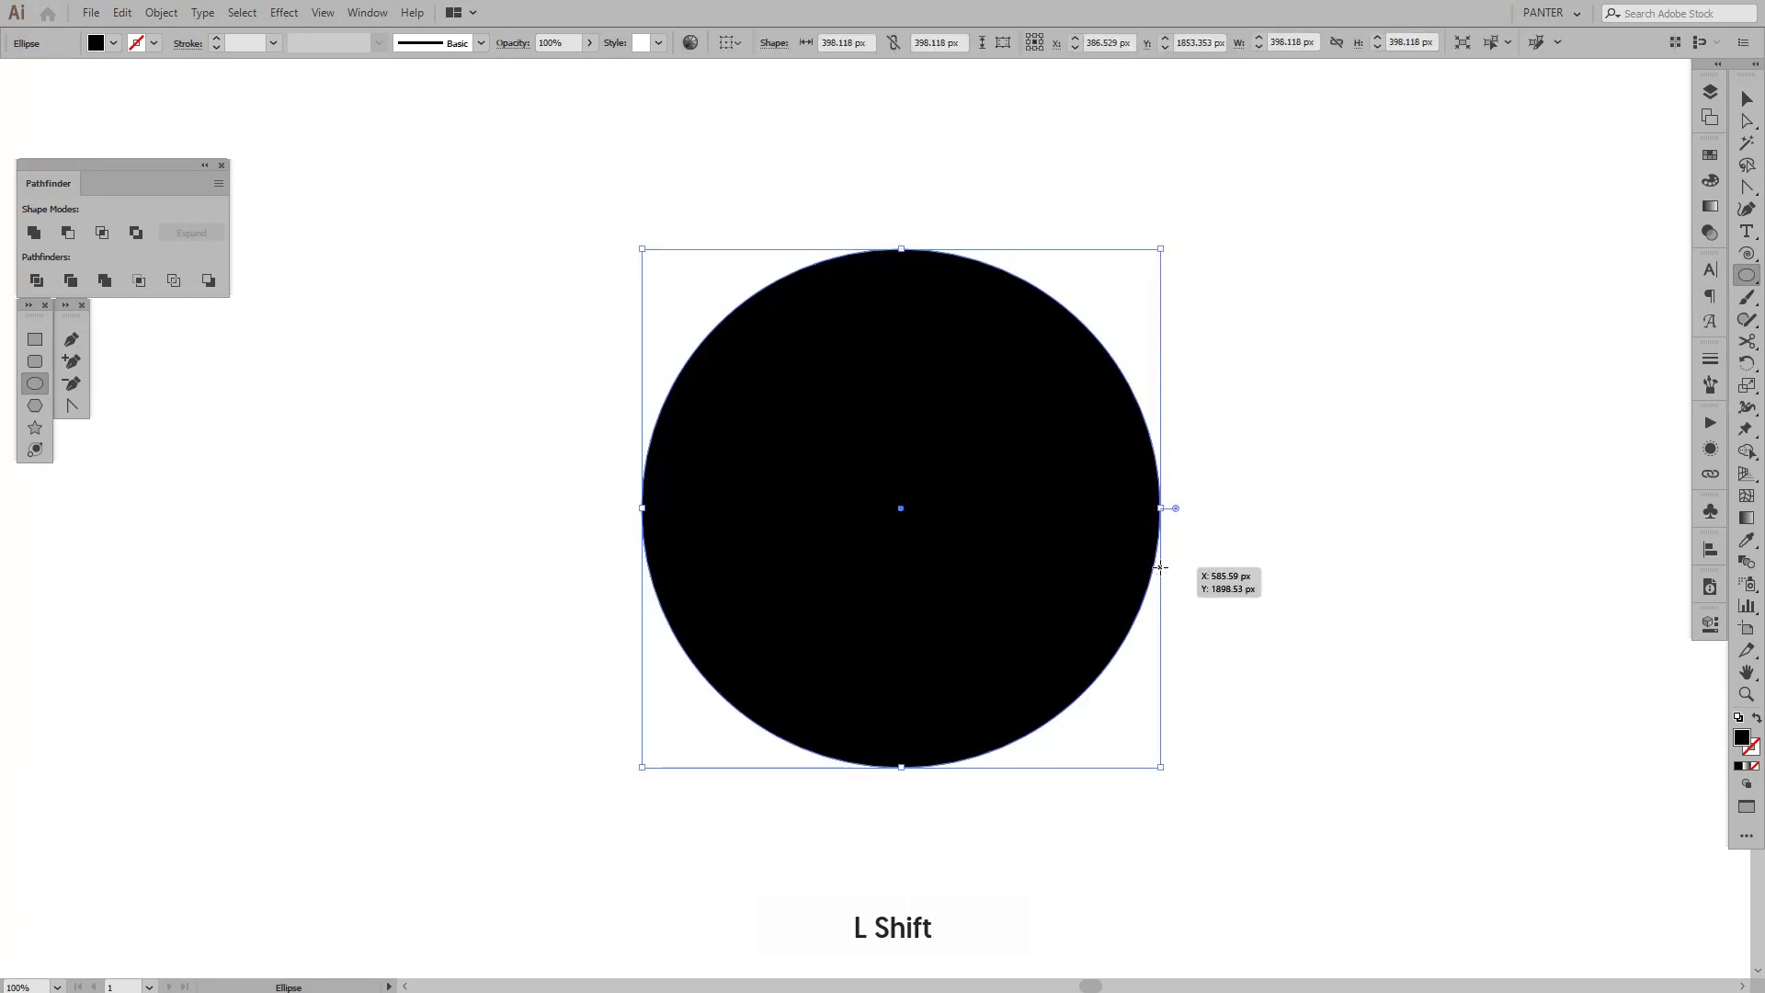
{"action": "key", "text": "shift+x"}
{"action": "key", "text": "v"}
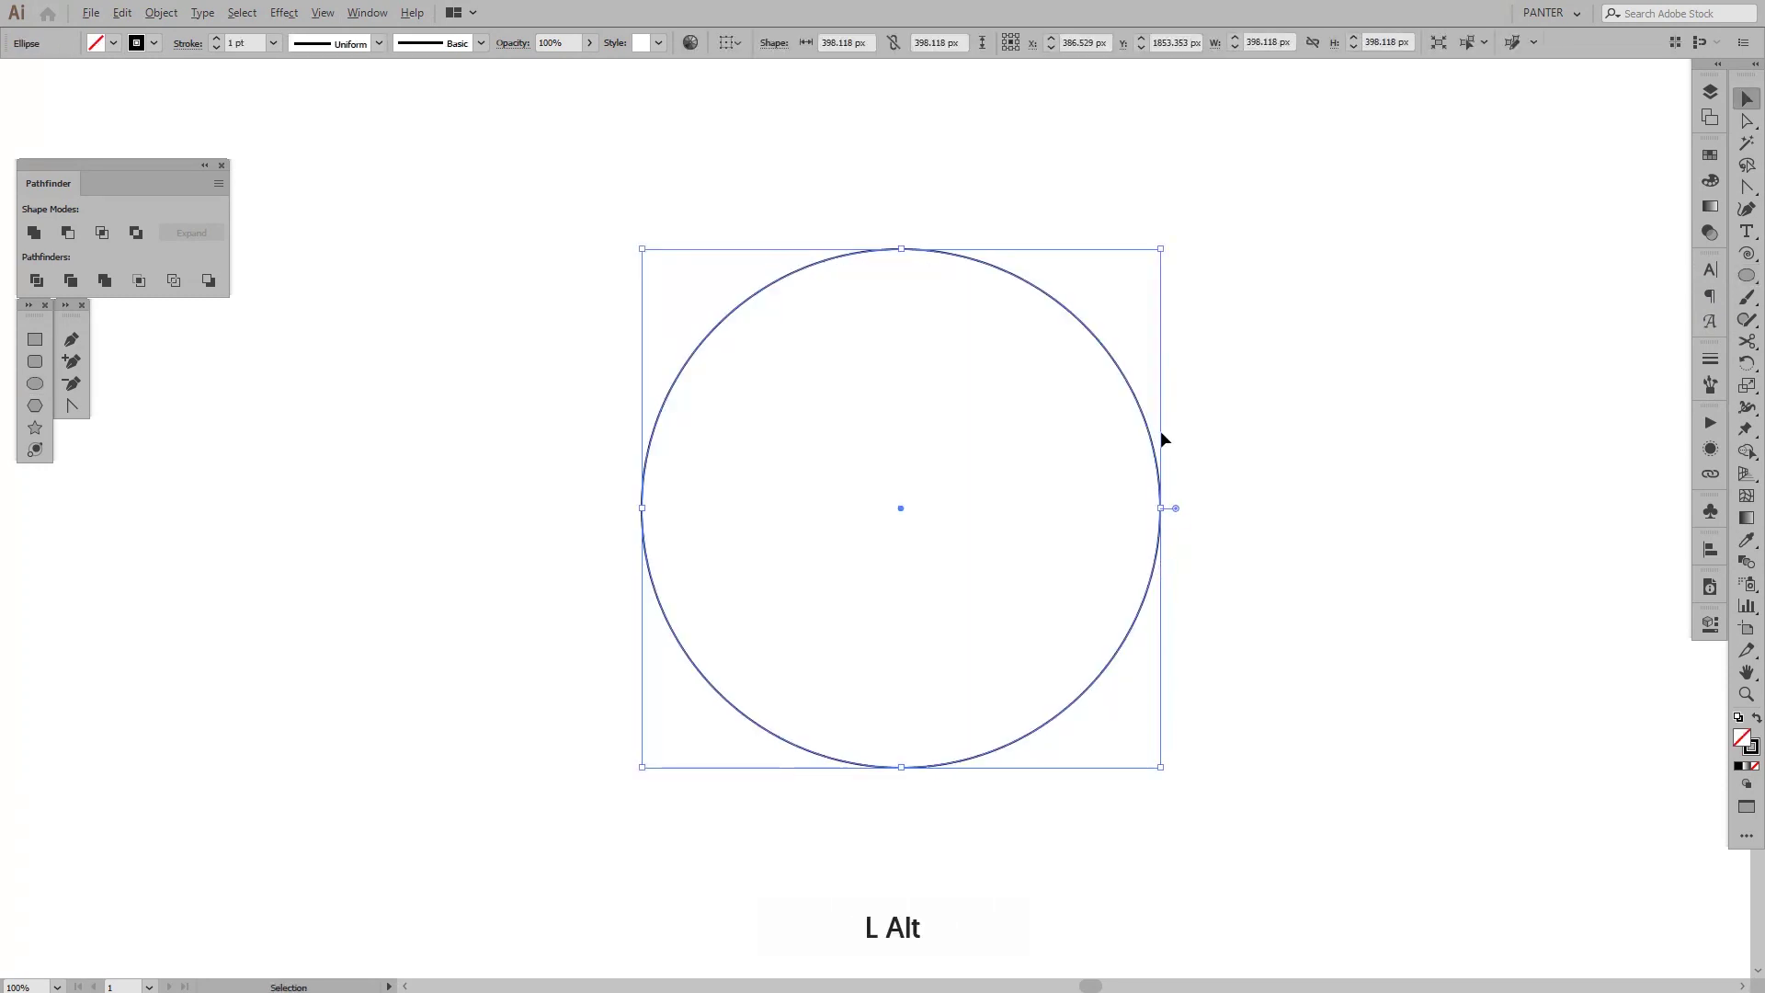
{"action": "scroll", "coordinate": [1162, 441], "scroll_direction": "up", "scroll_amount": 3}
{"action": "scroll", "coordinate": [1161, 440], "scroll_direction": "down", "scroll_amount": 3}
{"action": "mouse_move", "coordinate": [1184, 454]}
{"action": "left_mouse_down"}
{"action": "mouse_move", "coordinate": [1213, 446]}
{"action": "mouse_move", "coordinate": [1198, 457]}
{"action": "left_mouse_up"}
{"action": "scroll", "coordinate": [1173, 450], "scroll_direction": "up", "scroll_amount": 1}
{"action": "scroll", "coordinate": [1213, 446], "scroll_direction": "down", "scroll_amount": 1}
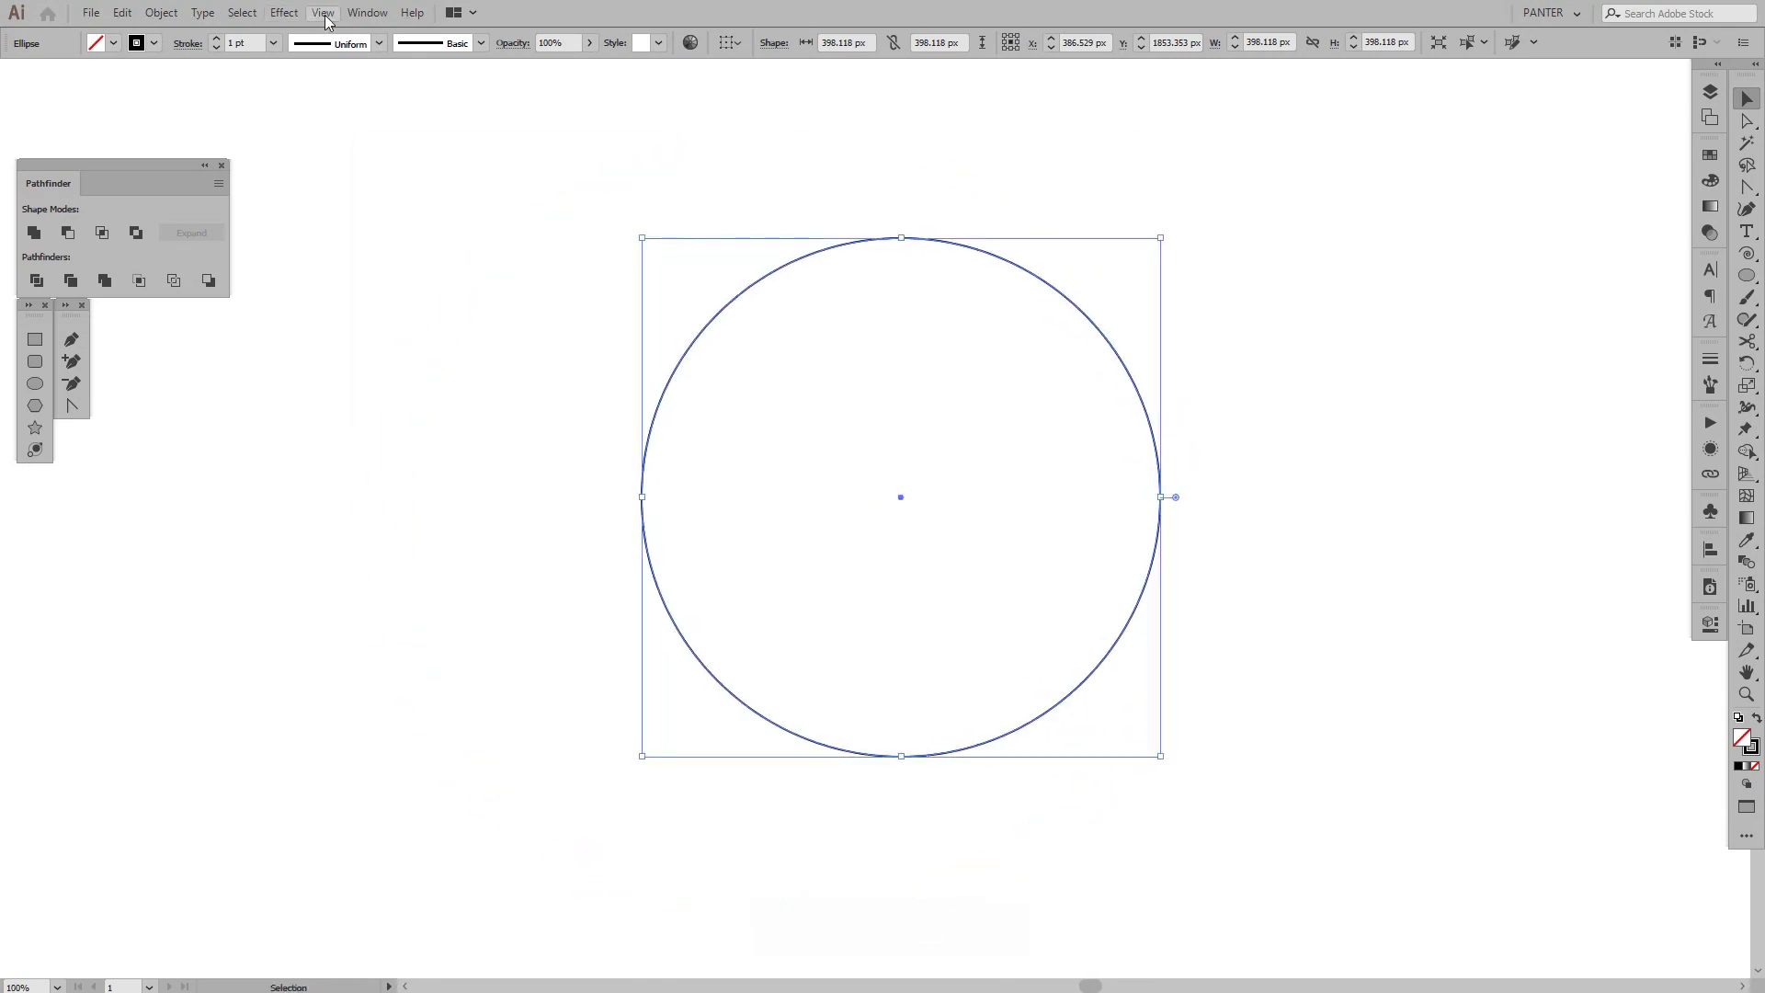
Start a Zig Zag effect on the circle with preview on and set its absolute size to 46 px.
{"action": "left_click", "coordinate": [285, 13]}
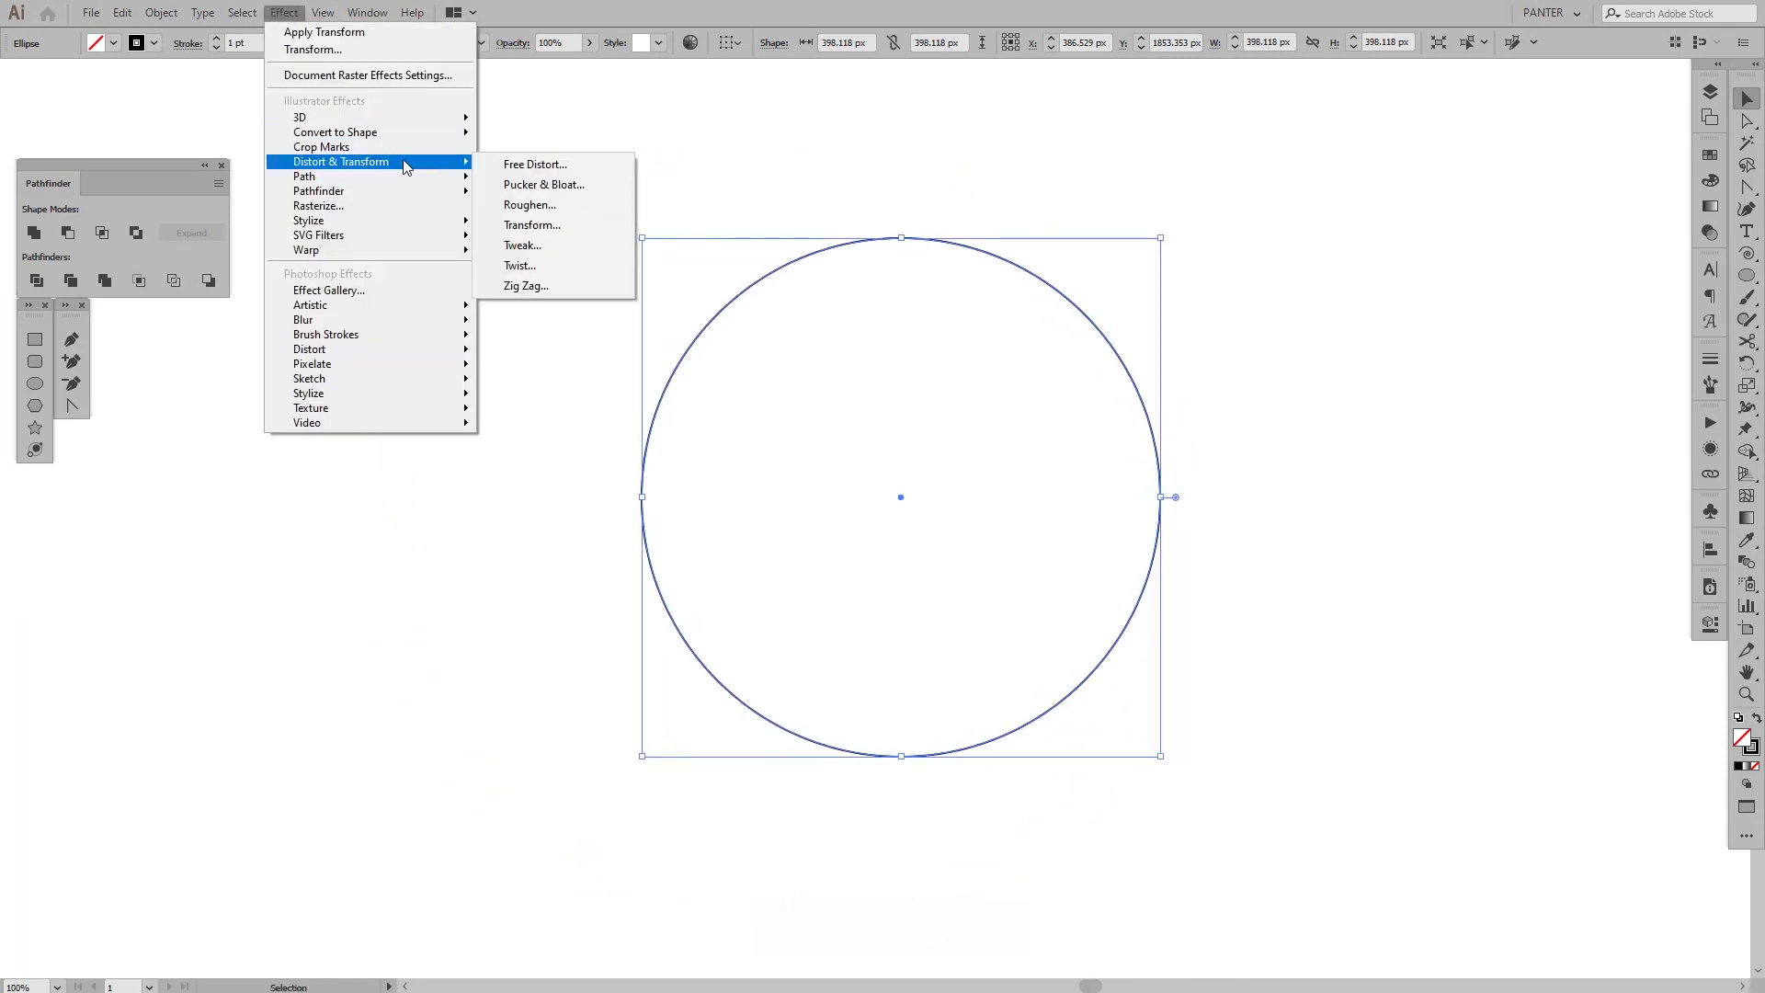
{"action": "mouse_move", "coordinate": [406, 166]}
{"action": "left_click", "coordinate": [525, 286]}
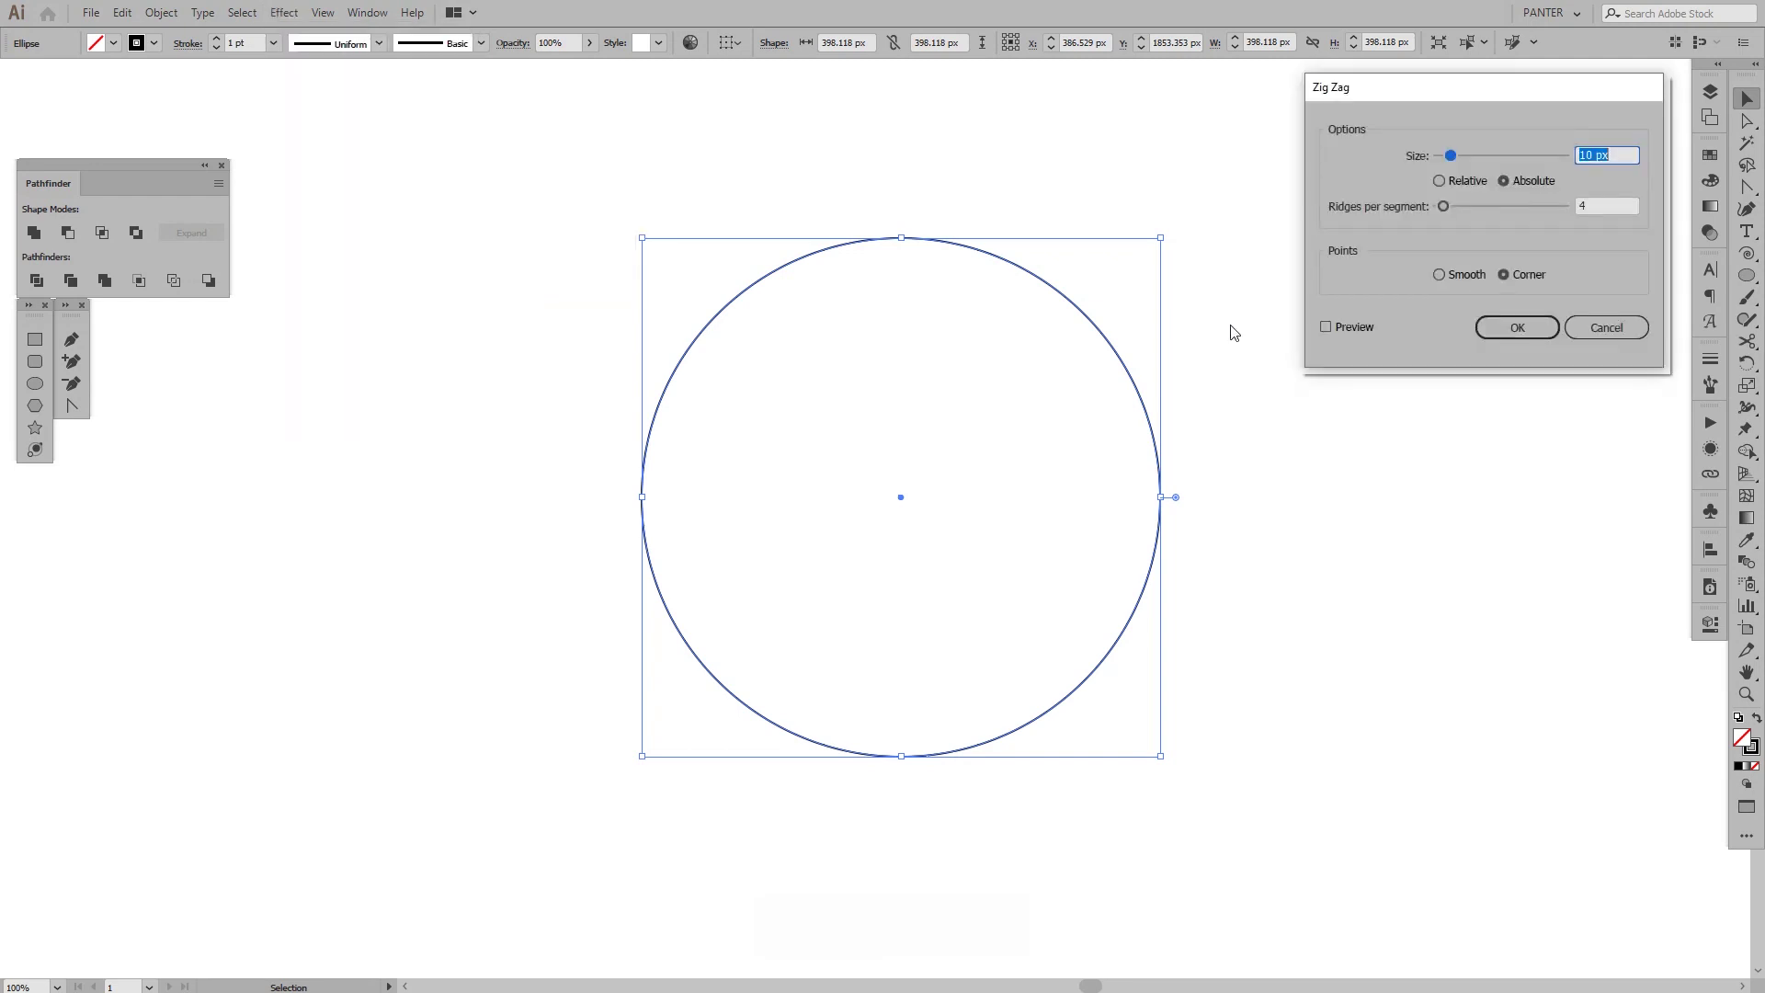
{"action": "left_click", "coordinate": [1338, 326]}
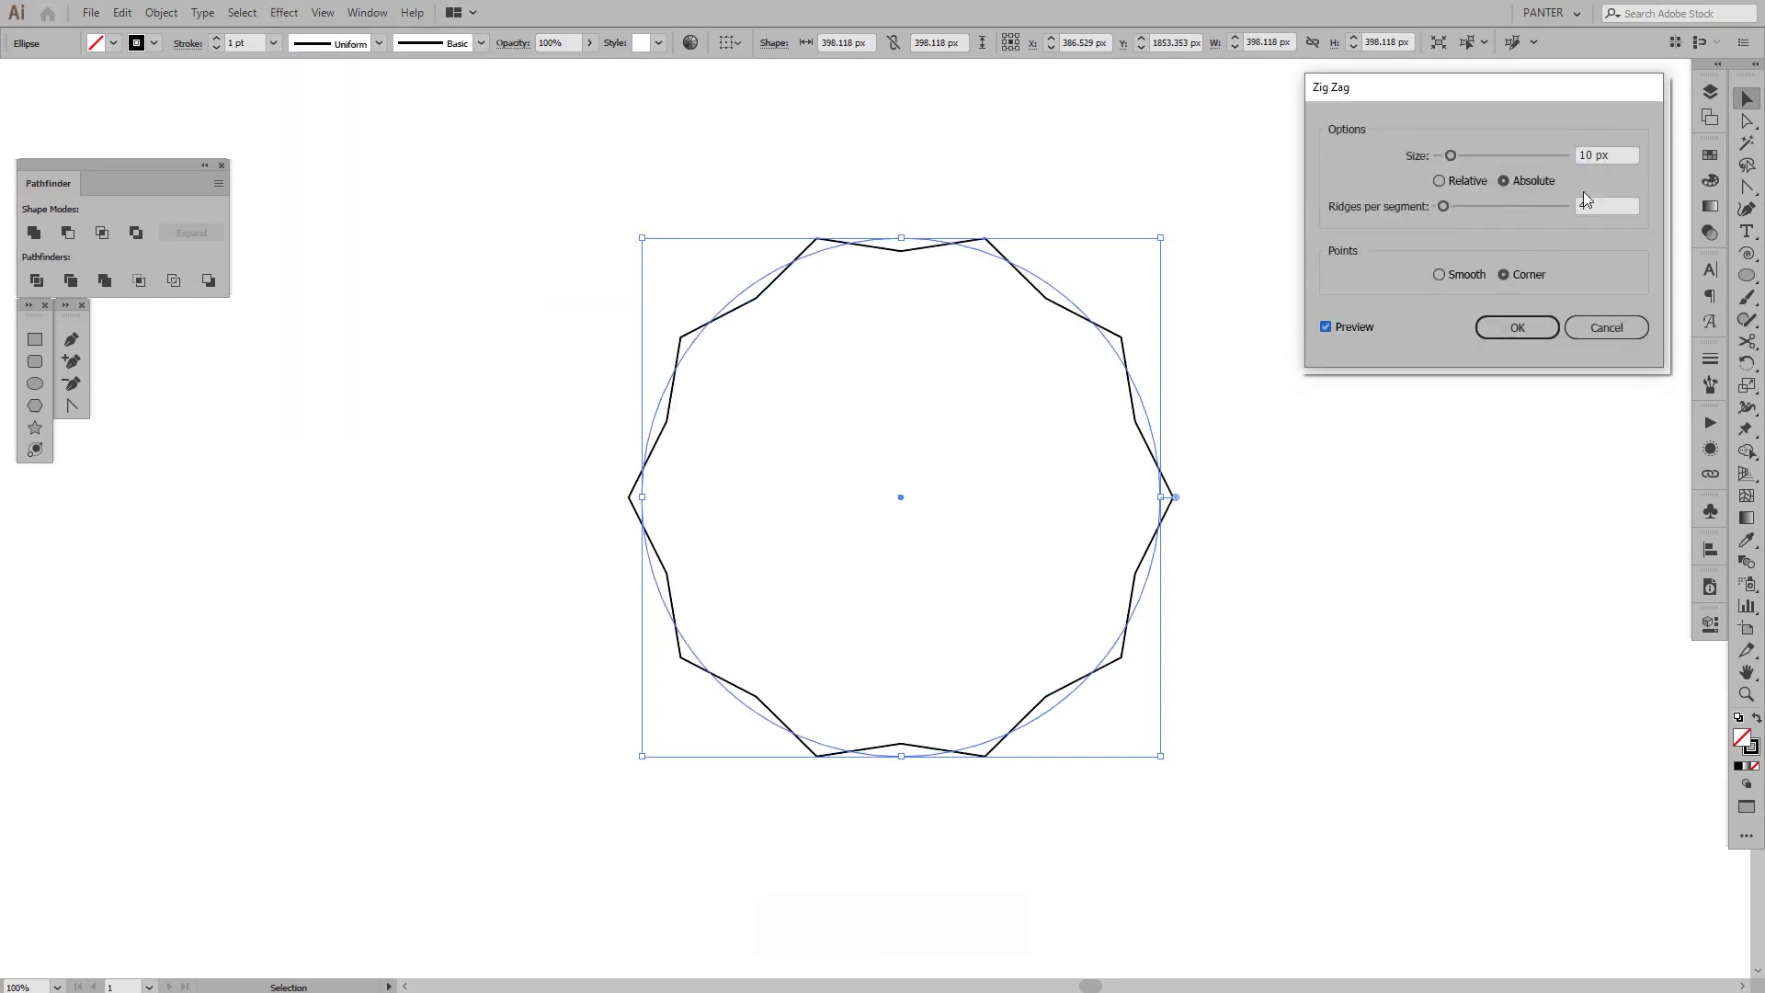
{"action": "key", "text": "Up"}
{"action": "key", "text": "Up"}
{"action": "key", "text": "Up"}
{"action": "key", "text": "Up"}
{"action": "key", "text": "Up"}
{"action": "key", "text": "Up"}
{"action": "key", "text": "Up"}
{"action": "key", "text": "Up"}
{"action": "key", "text": "Up"}
{"action": "key", "text": "Up"}
{"action": "key", "text": "Up"}
{"action": "key", "text": "Up"}
{"action": "key", "text": "Up"}
{"action": "key", "text": "Up"}
{"action": "key", "text": "Up"}
{"action": "key", "text": "Up"}
{"action": "key", "text": "Up"}
{"action": "key", "text": "Up"}
{"action": "key", "text": "Up"}
{"action": "key", "text": "Up"}
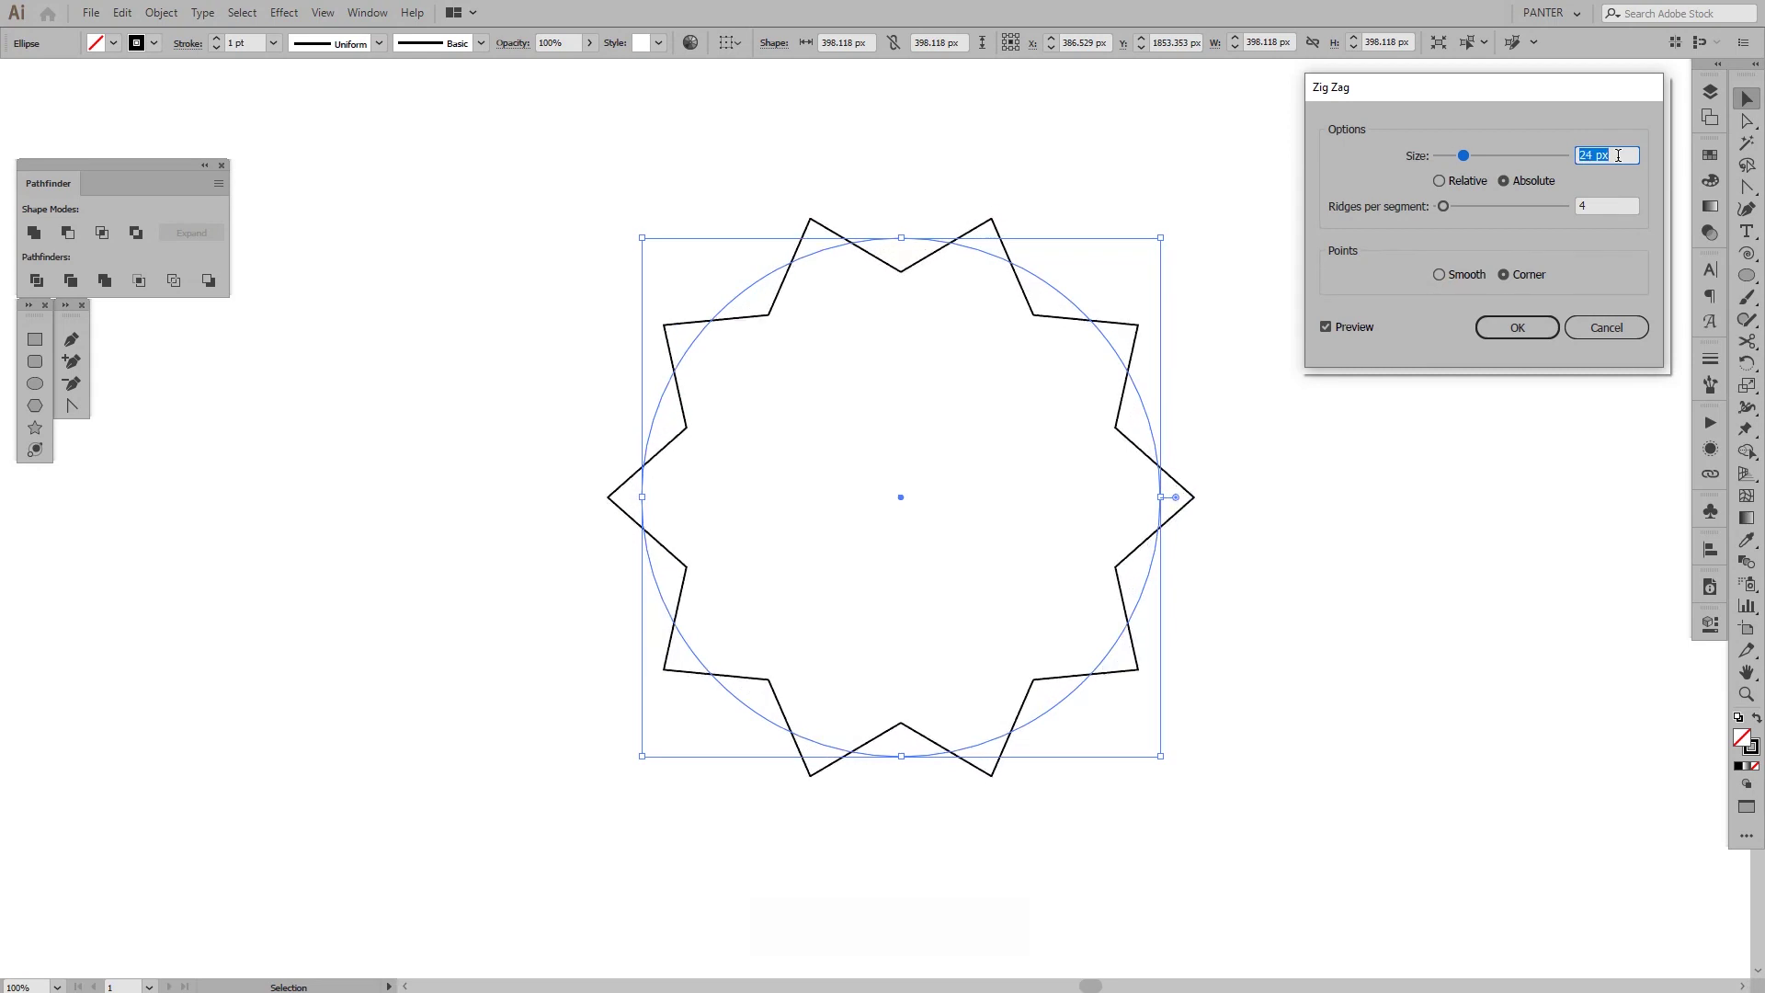
{"action": "key", "text": "Up"}
{"action": "key", "text": "Up"}
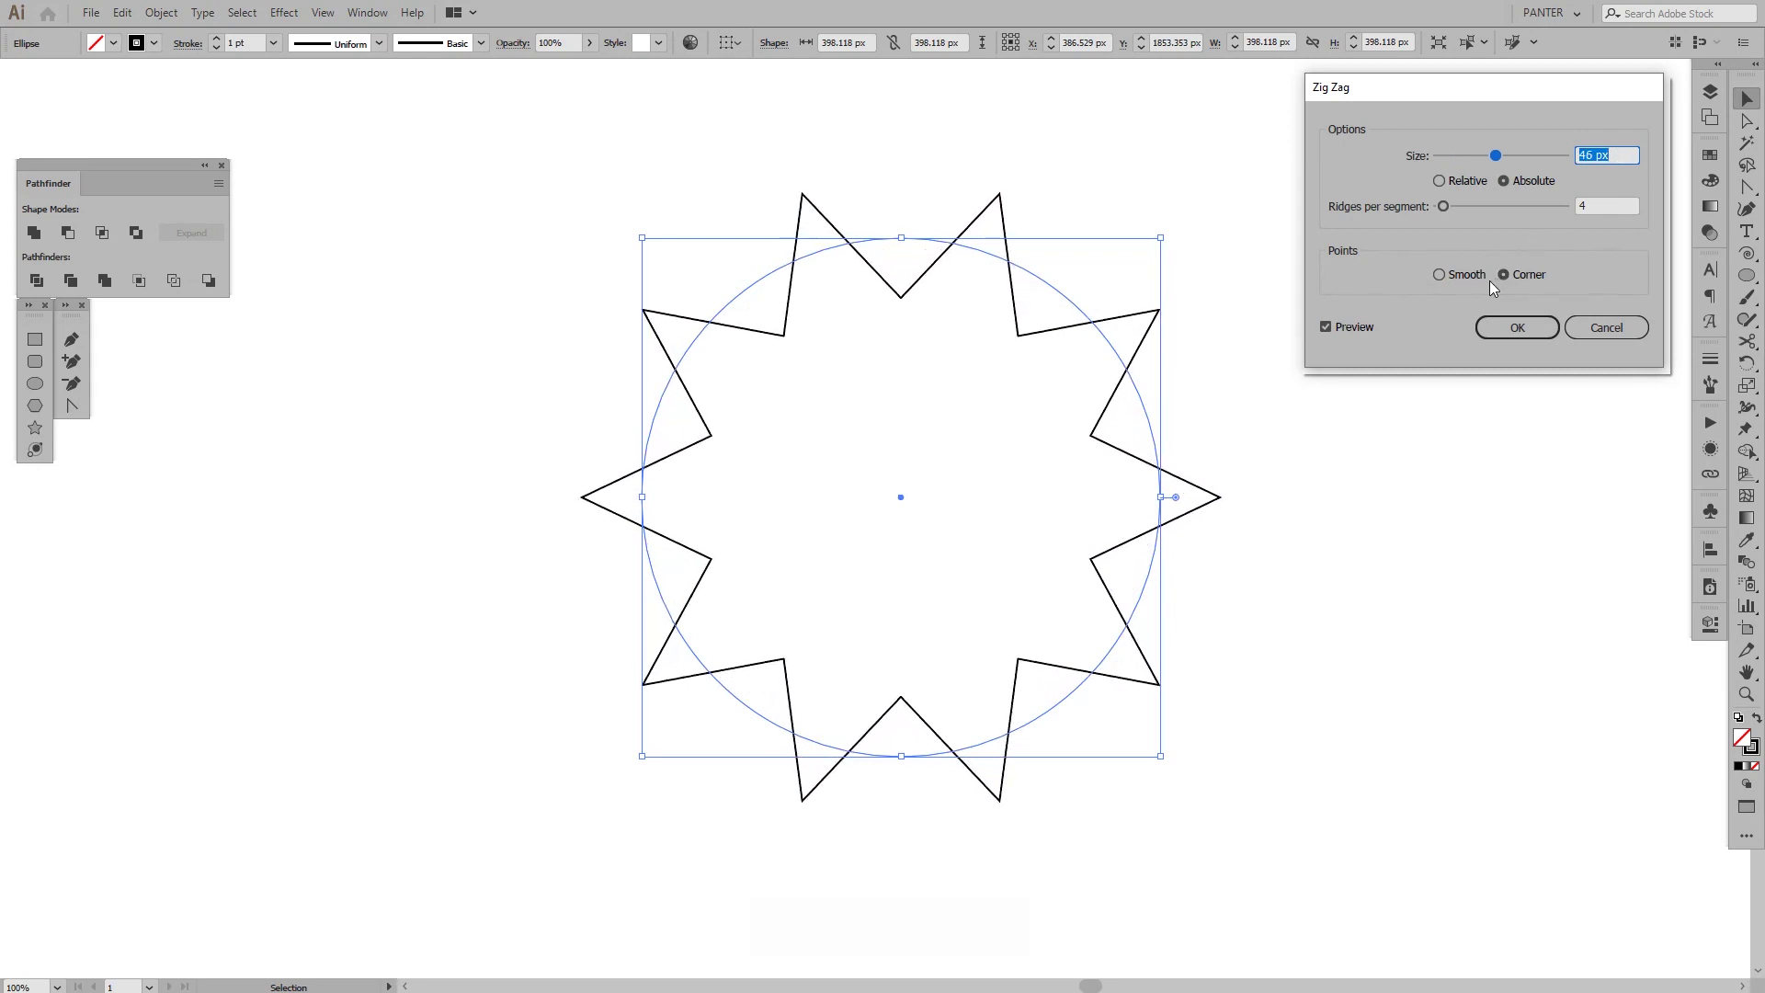
Switch the zigzag points to Smooth and set the size to 38 px.
{"action": "left_click", "coordinate": [1462, 276]}
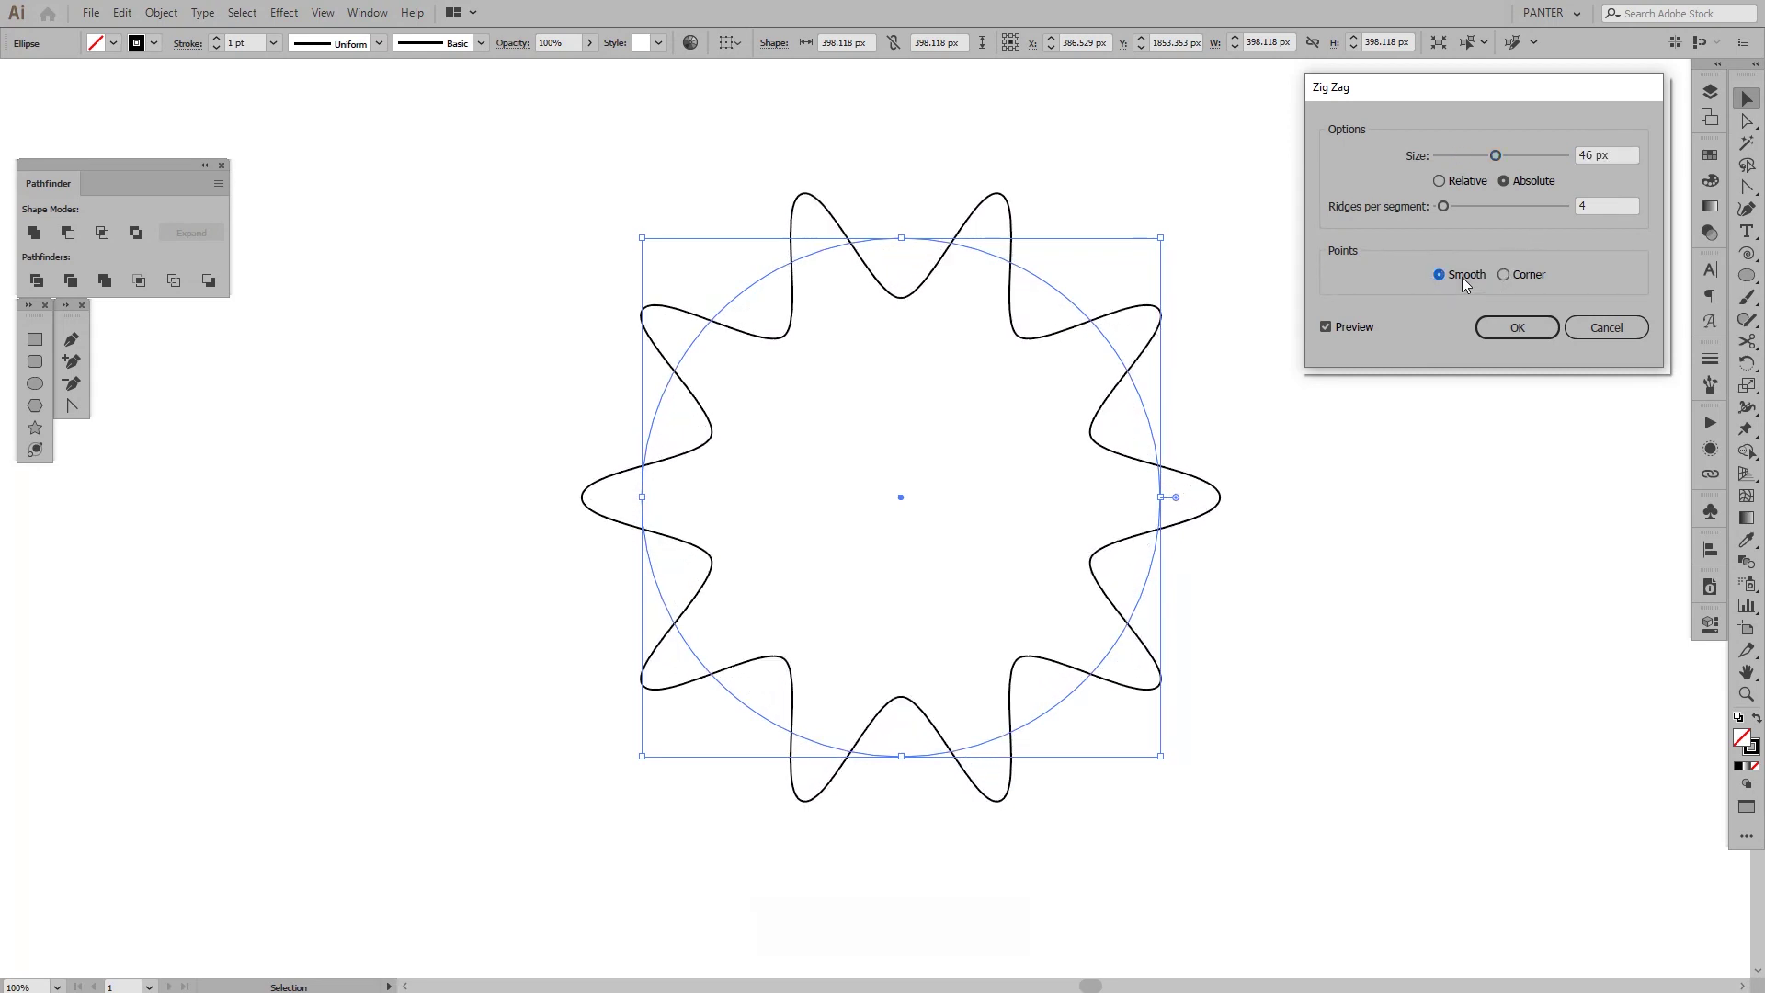
{"action": "left_click", "coordinate": [1605, 157]}
{"action": "key", "text": "Down"}
{"action": "key", "text": "Down"}
{"action": "key", "text": "Down"}
{"action": "key", "text": "Down"}
{"action": "key", "text": "Down"}
{"action": "key", "text": "Down"}
{"action": "key", "text": "Down"}
{"action": "key", "text": "Down"}
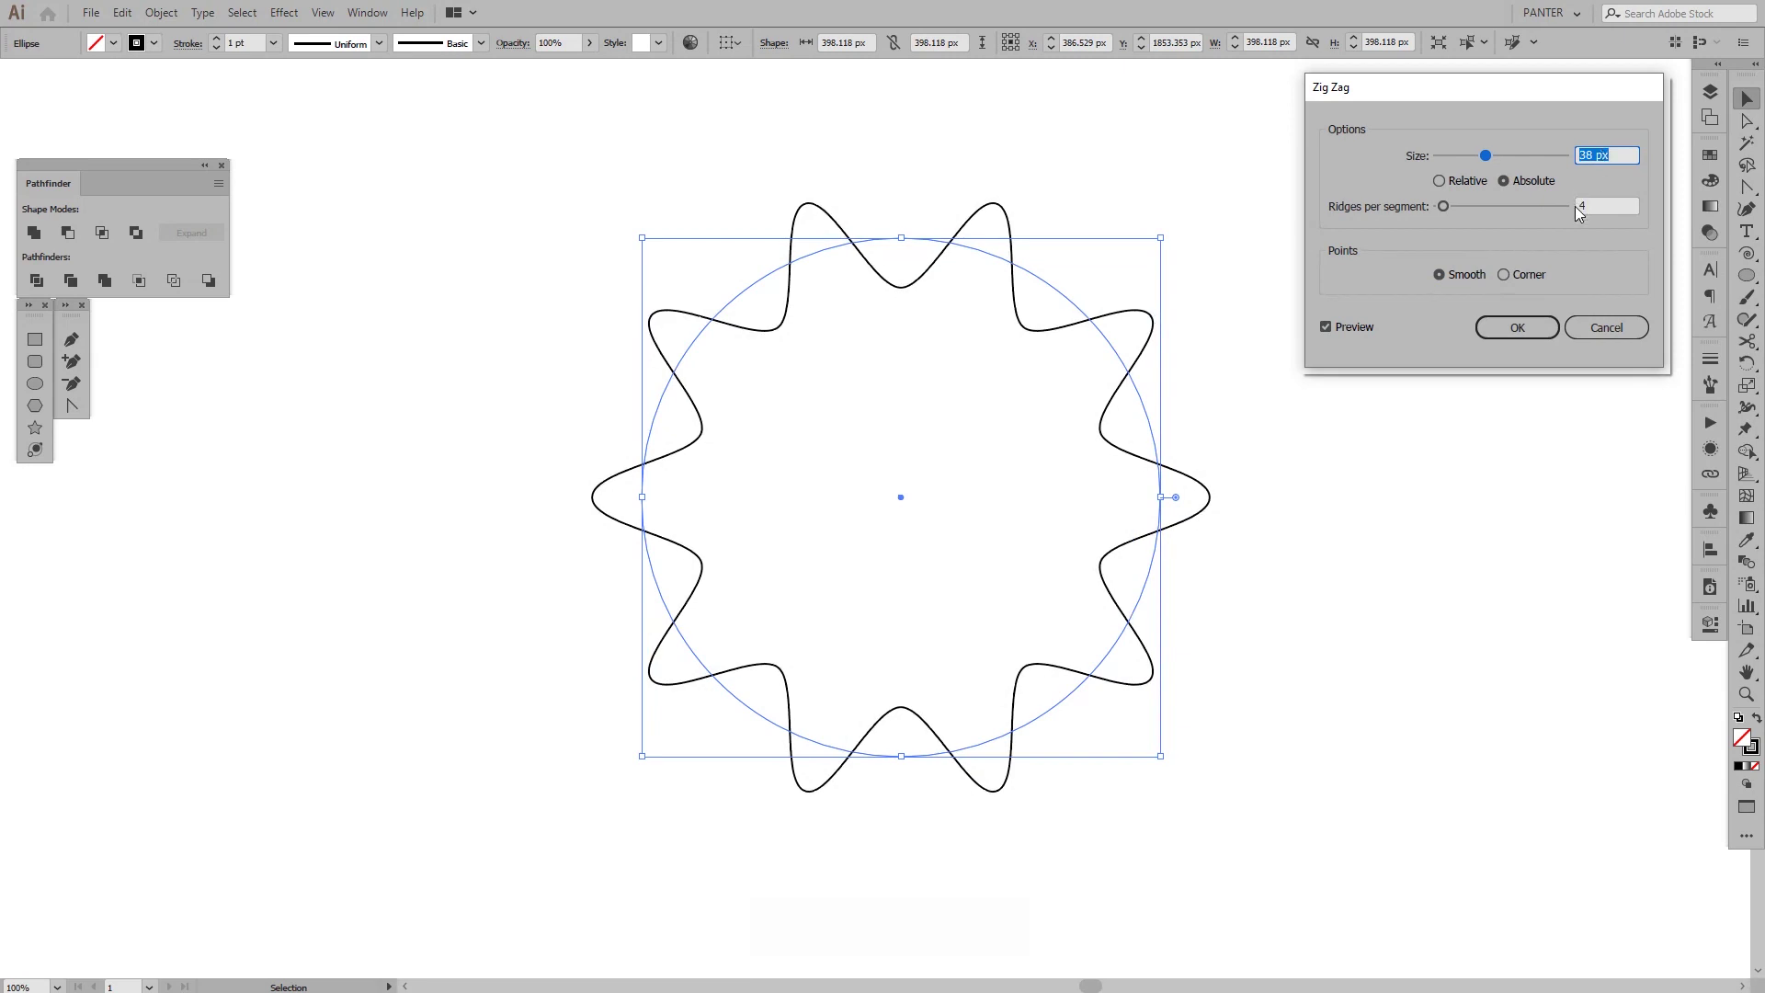
Set the Zig Zag effect's ridges per segment to 7.
{"action": "key", "text": "Tab"}
{"action": "key", "text": "Up"}
{"action": "key", "text": "Up"}
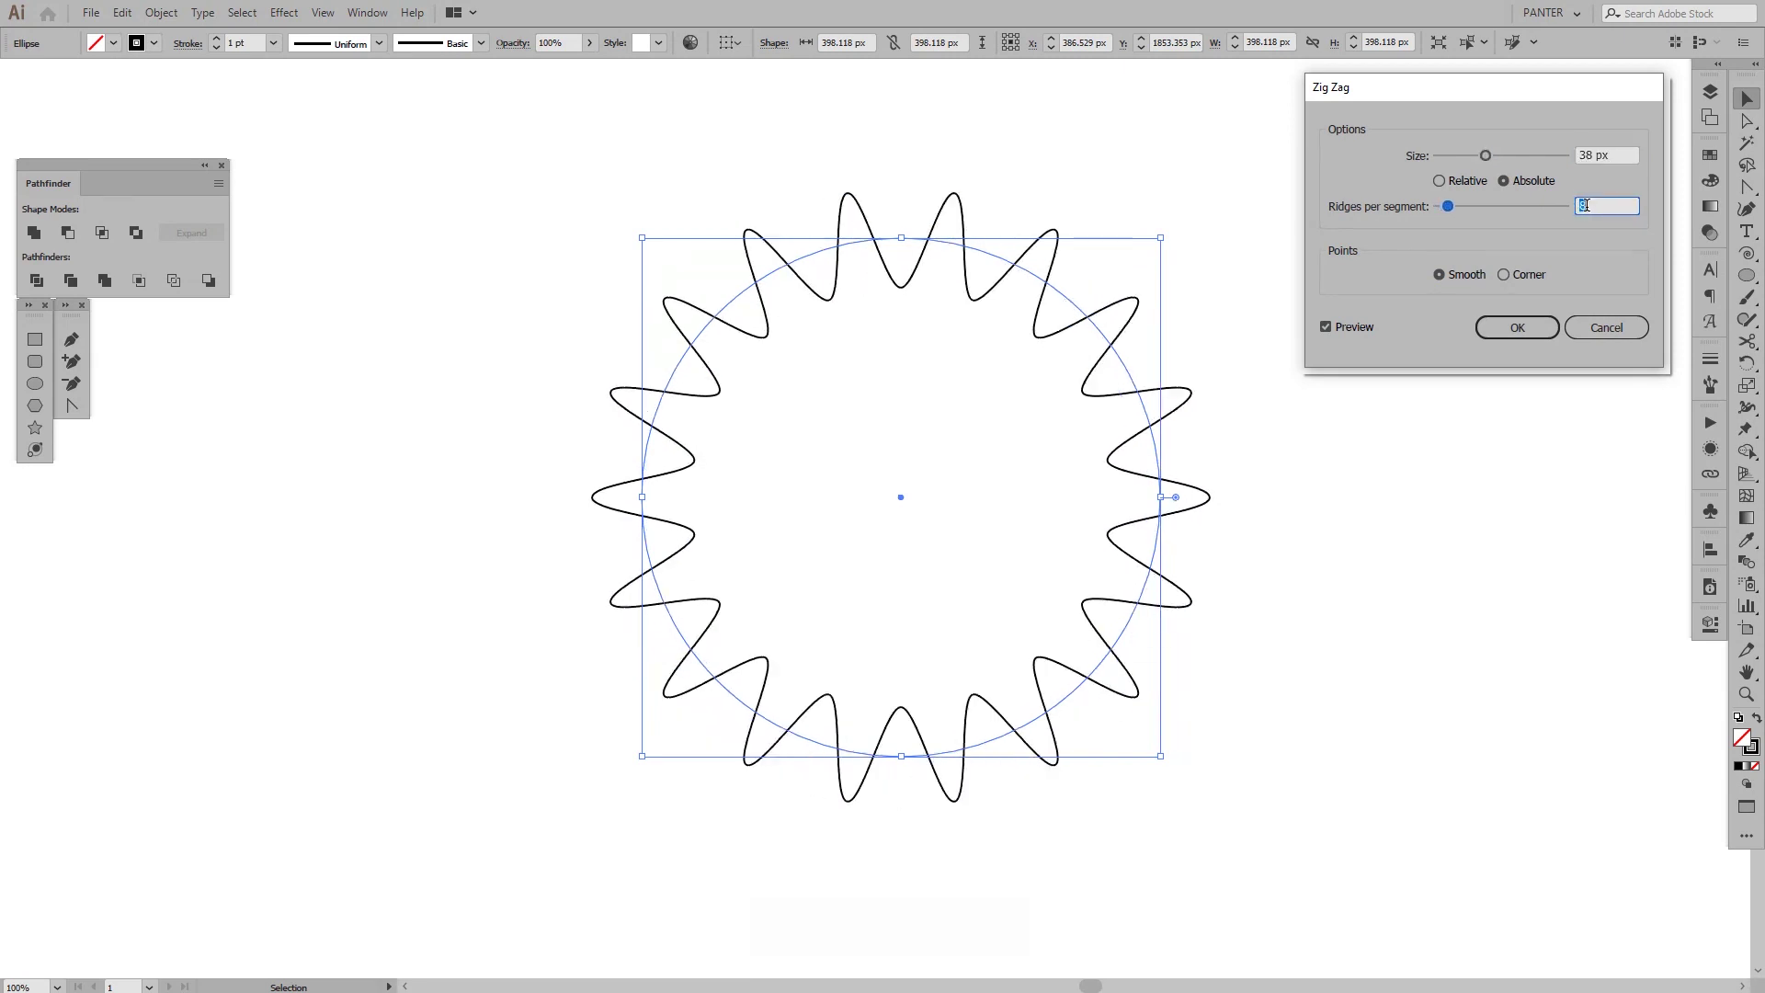
{"action": "key", "text": "Down"}
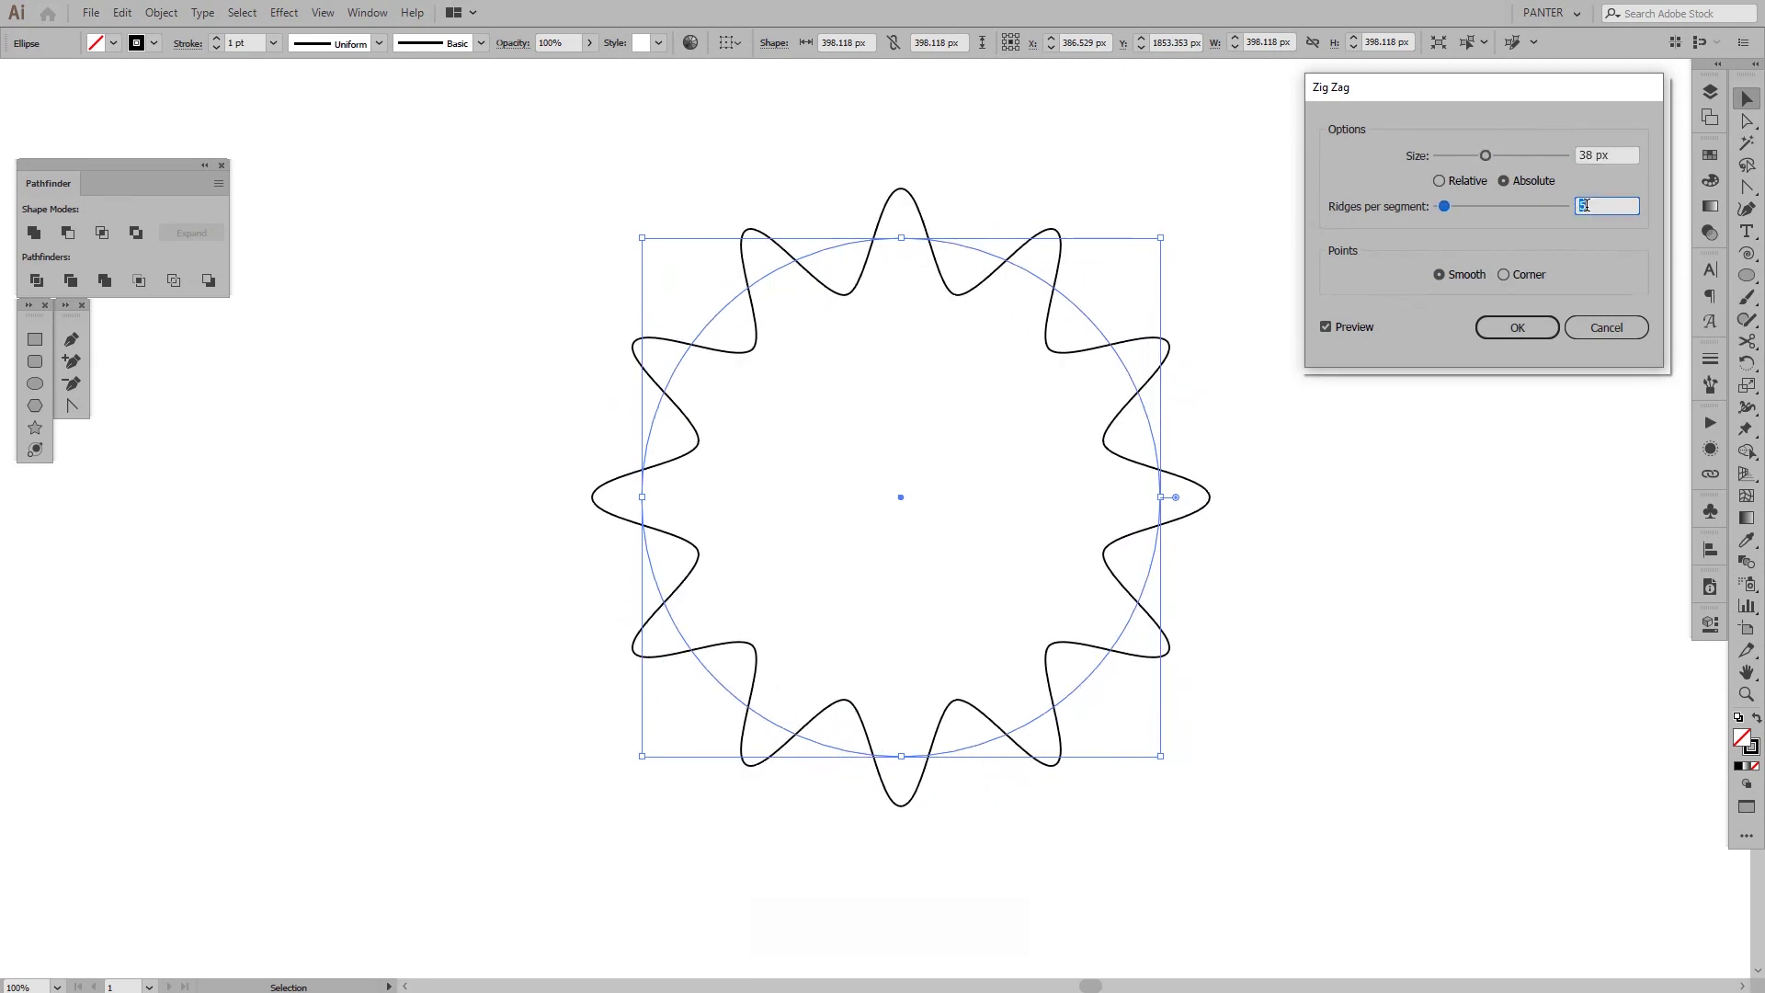
{"action": "key", "text": "Up"}
{"action": "key", "text": "Up"}
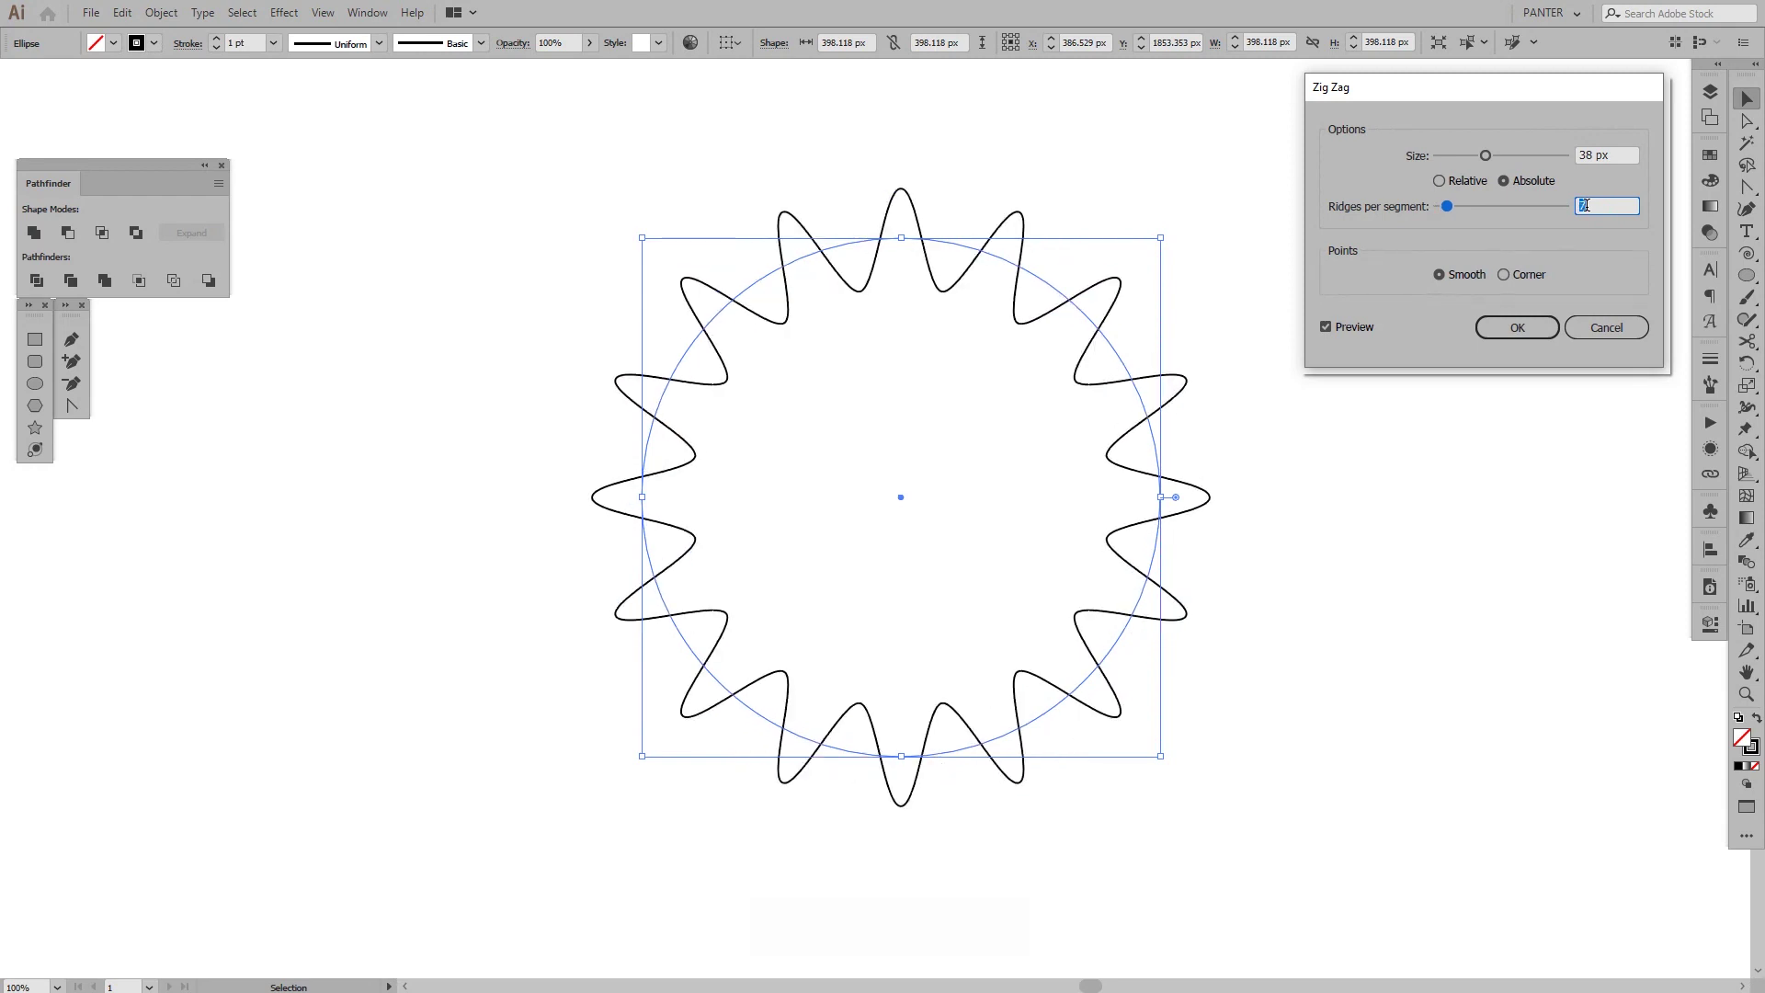
Set the Zig Zag effect's size to 27 px.
{"action": "left_click", "coordinate": [1590, 156]}
{"action": "key", "text": "Down"}
{"action": "key", "text": "Down"}
{"action": "key", "text": "Down"}
{"action": "key", "text": "Down"}
{"action": "key", "text": "Down"}
{"action": "key", "text": "Down"}
{"action": "key", "text": "Down"}
{"action": "key", "text": "Down"}
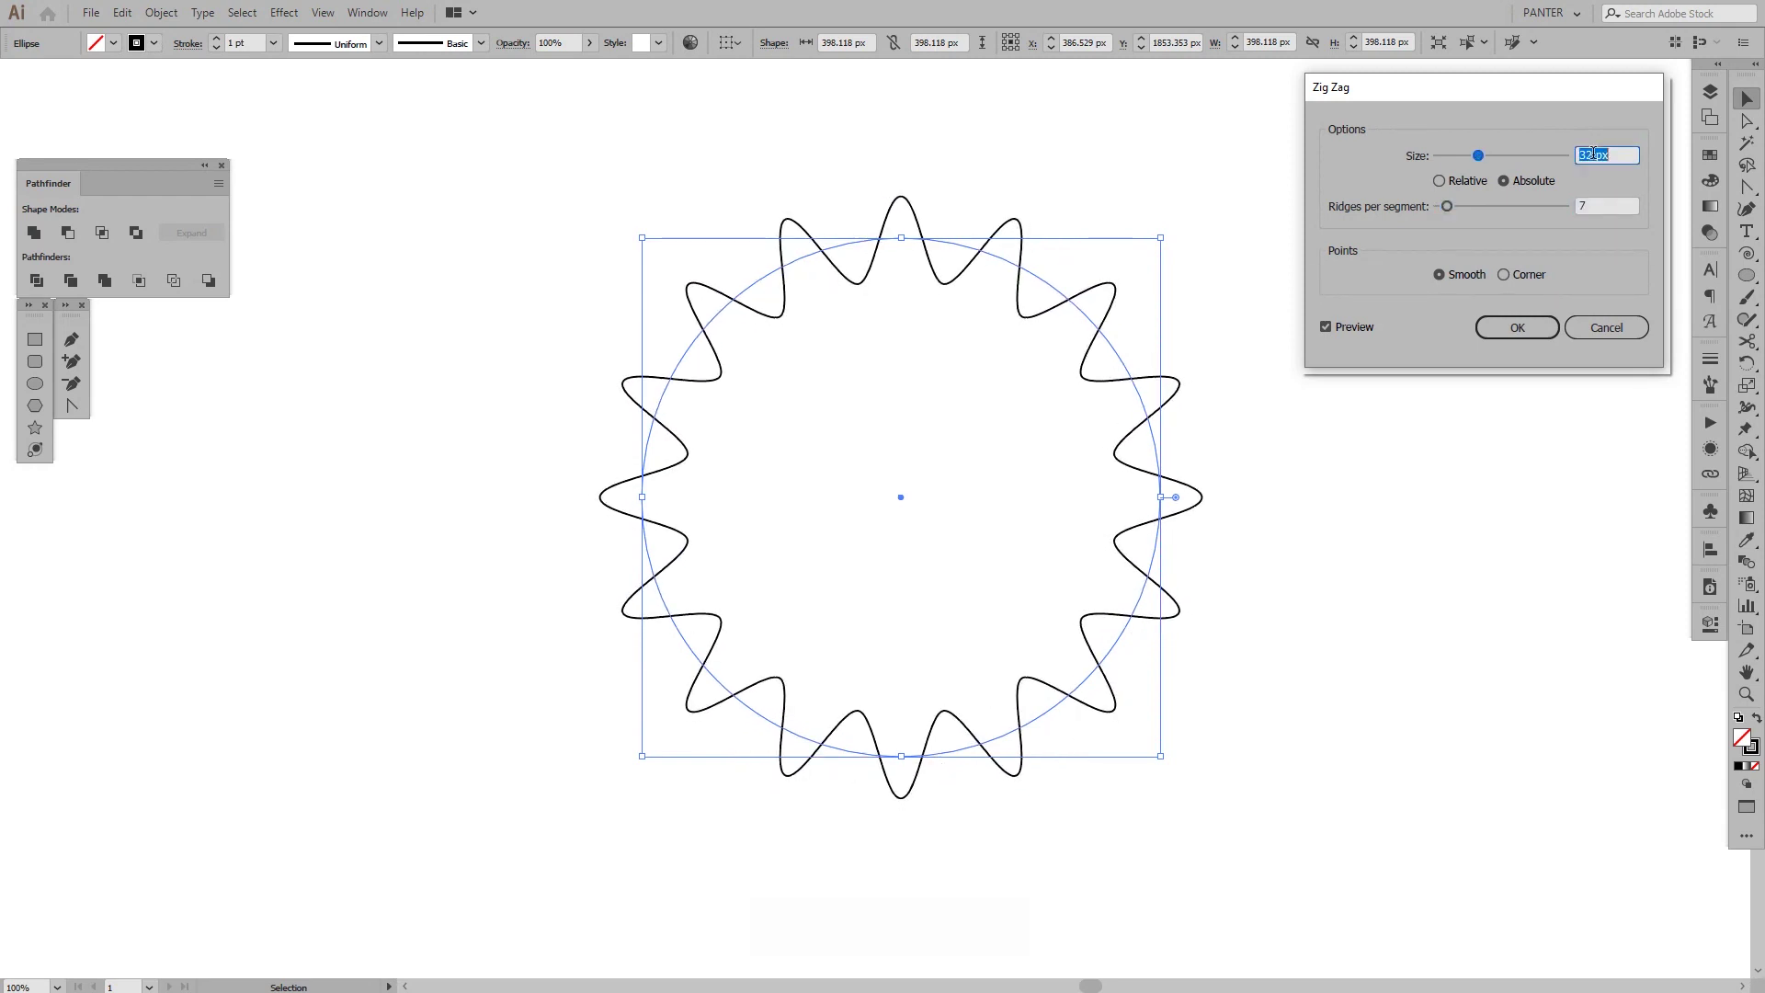
{"action": "key", "text": "Down"}
{"action": "key", "text": "Down"}
{"action": "key", "text": "Down"}
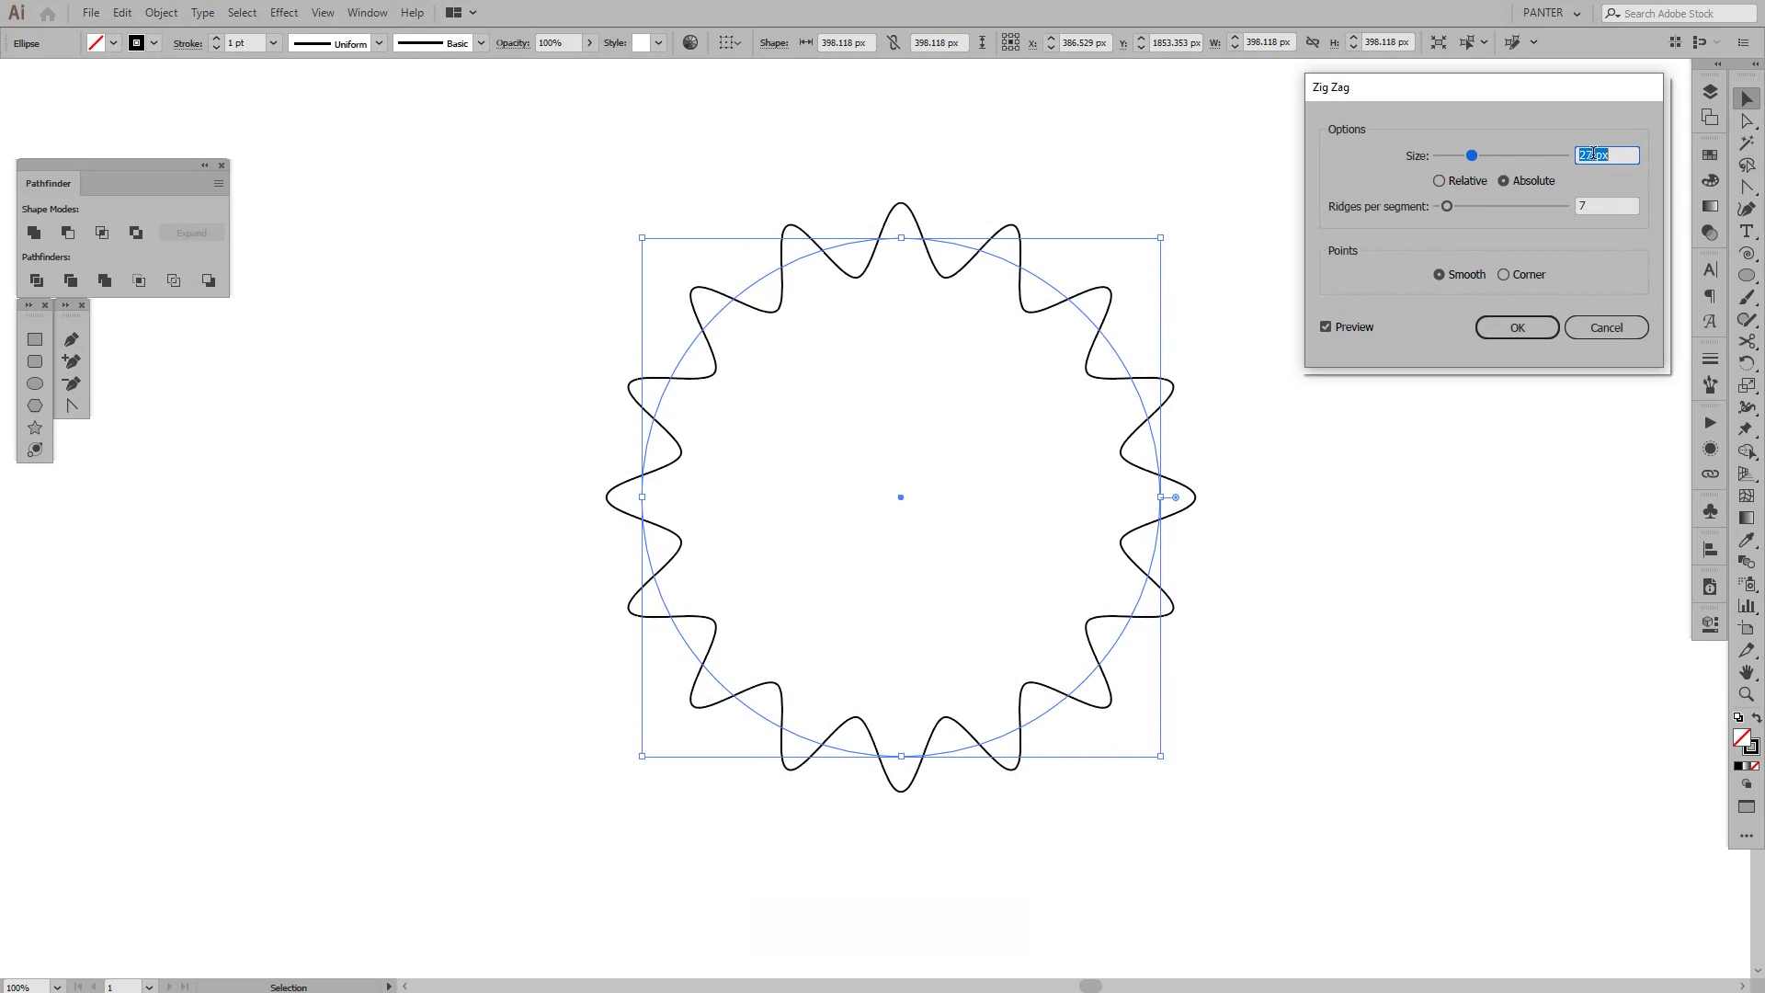
Set 8 ridges per segment and a size of 25 px, apply the Zig Zag effect and deselect the shape.
{"action": "key", "text": "Up"}
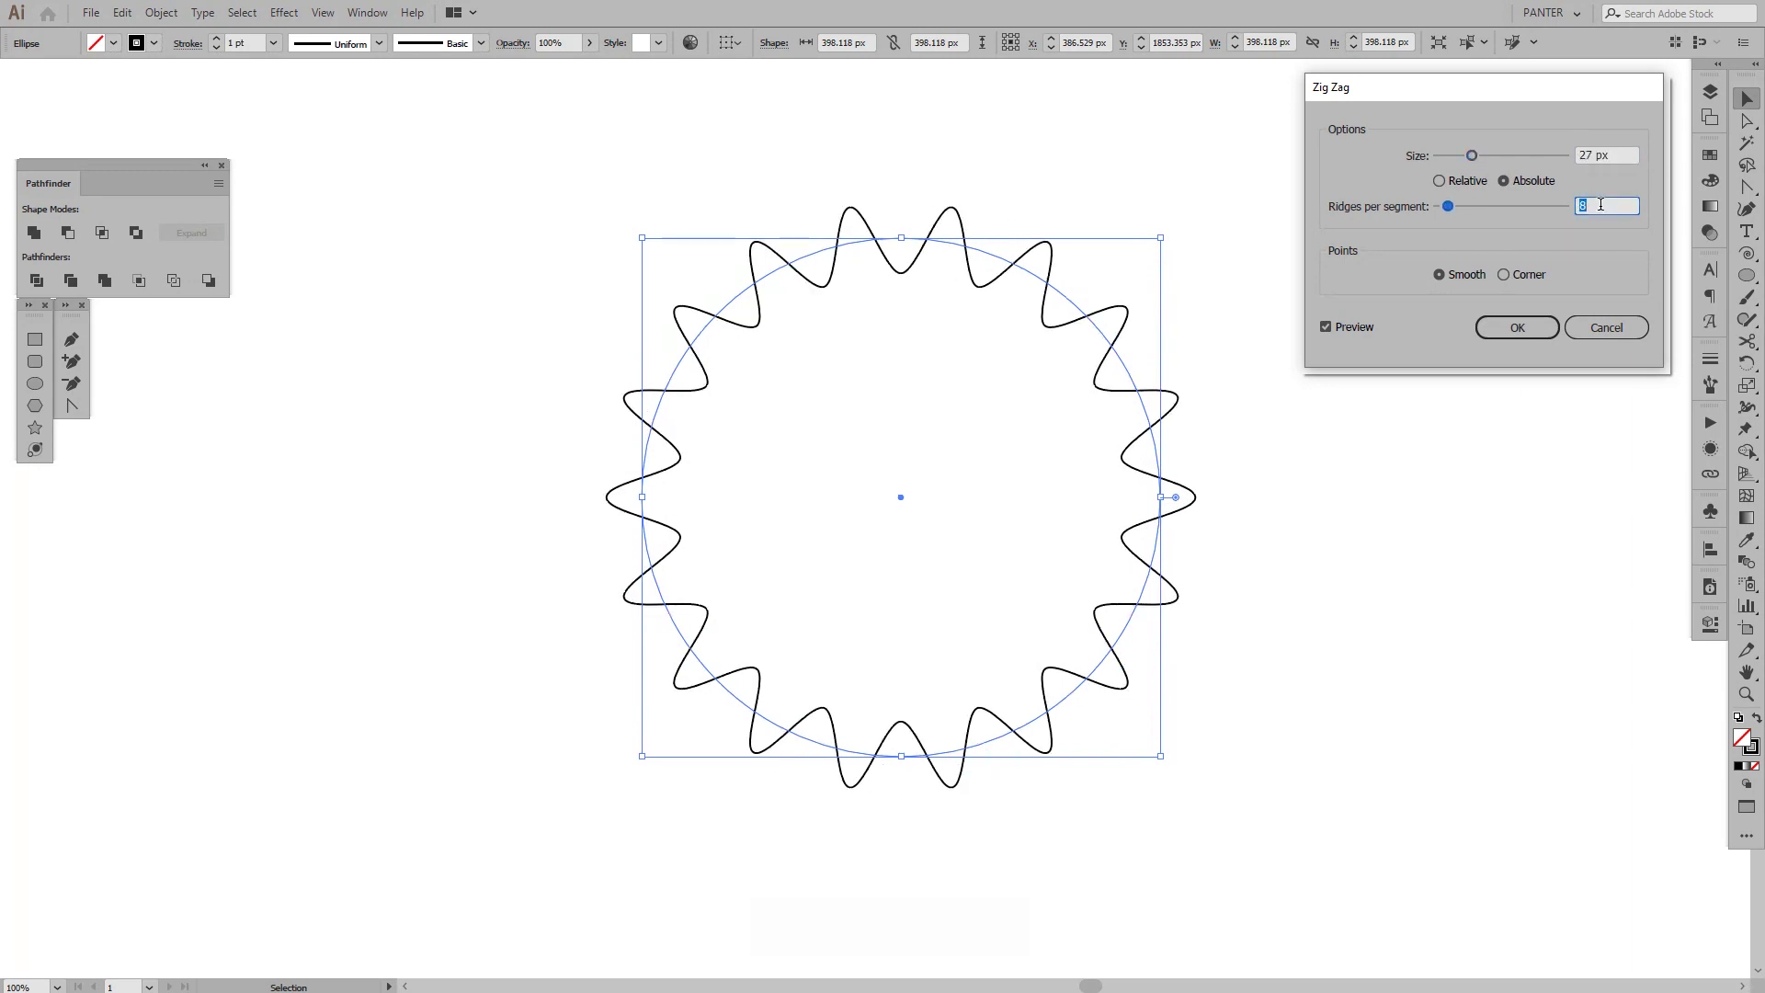
{"action": "left_click", "coordinate": [1600, 155]}
{"action": "key", "text": "Down"}
{"action": "key", "text": "Down"}
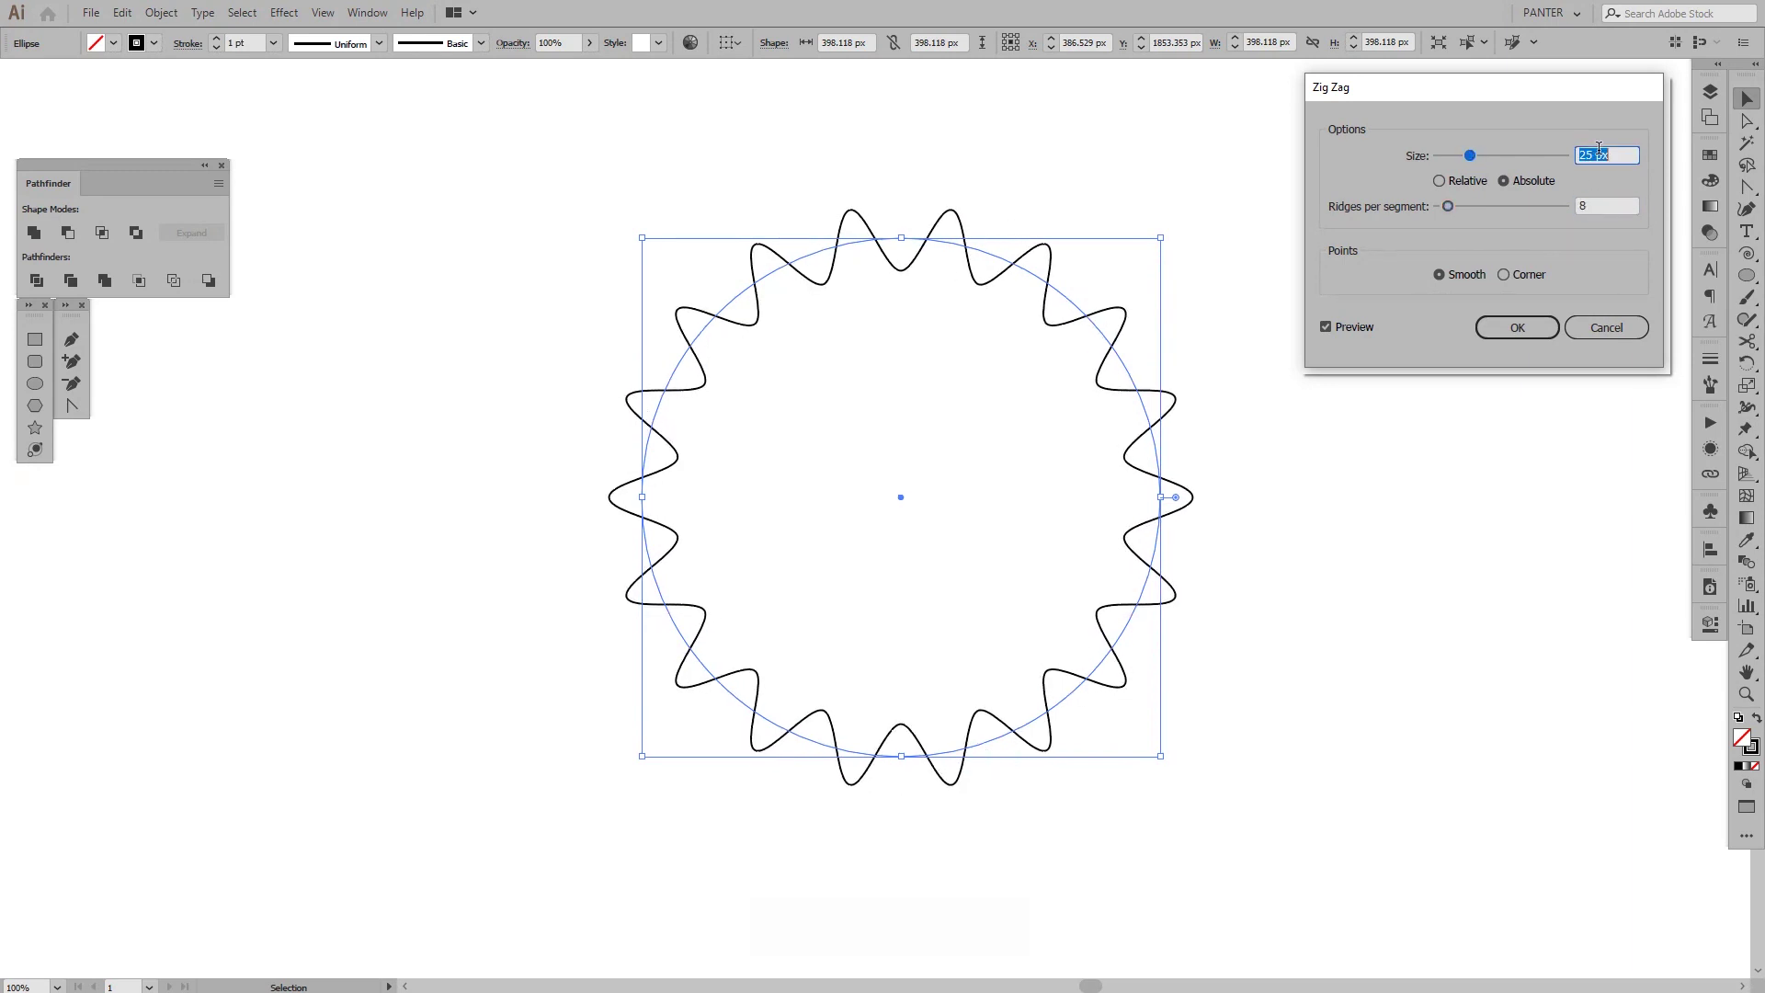
{"action": "left_click", "coordinate": [1522, 327]}
{"action": "left_click", "coordinate": [1386, 289]}
Select the zigzag circle and expand its appearance into a plain path.
{"action": "scroll", "coordinate": [1322, 212], "scroll_direction": "down", "scroll_amount": 1}
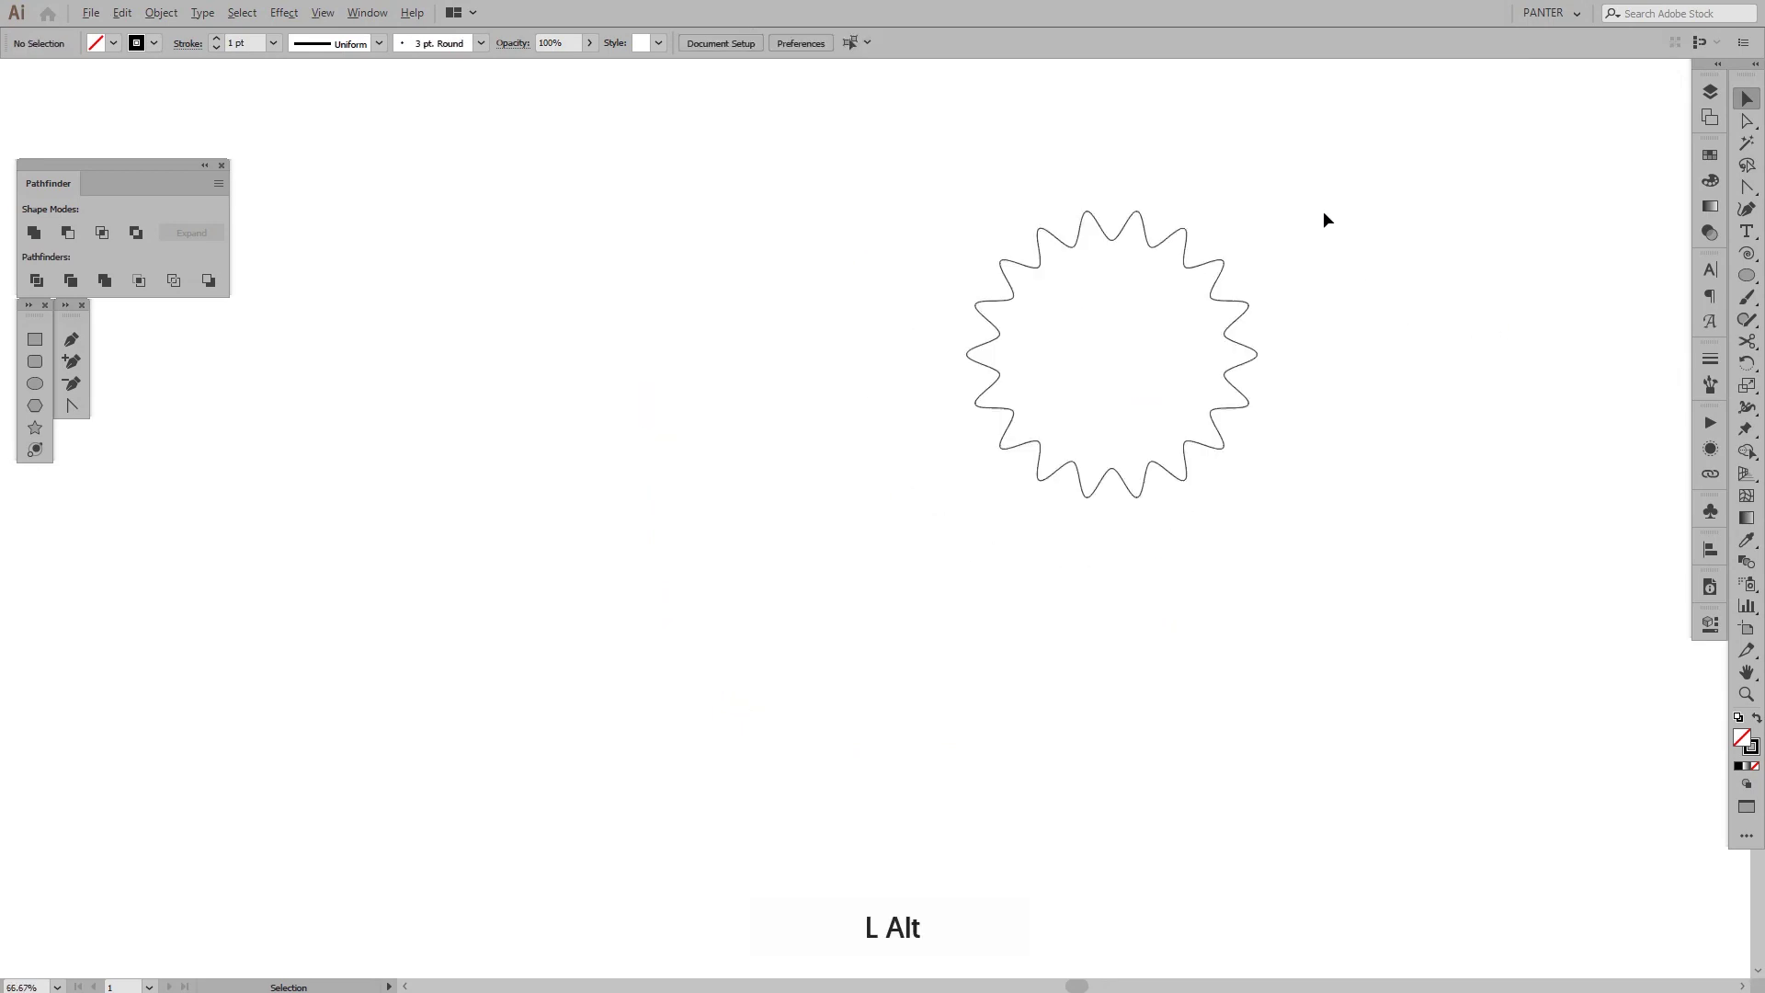
{"action": "scroll", "coordinate": [1322, 211], "scroll_direction": "down", "scroll_amount": 1}
{"action": "key", "text": "space"}
{"action": "left_click_drag", "start_coordinate": [1323, 212], "coordinate": [1127, 519]}
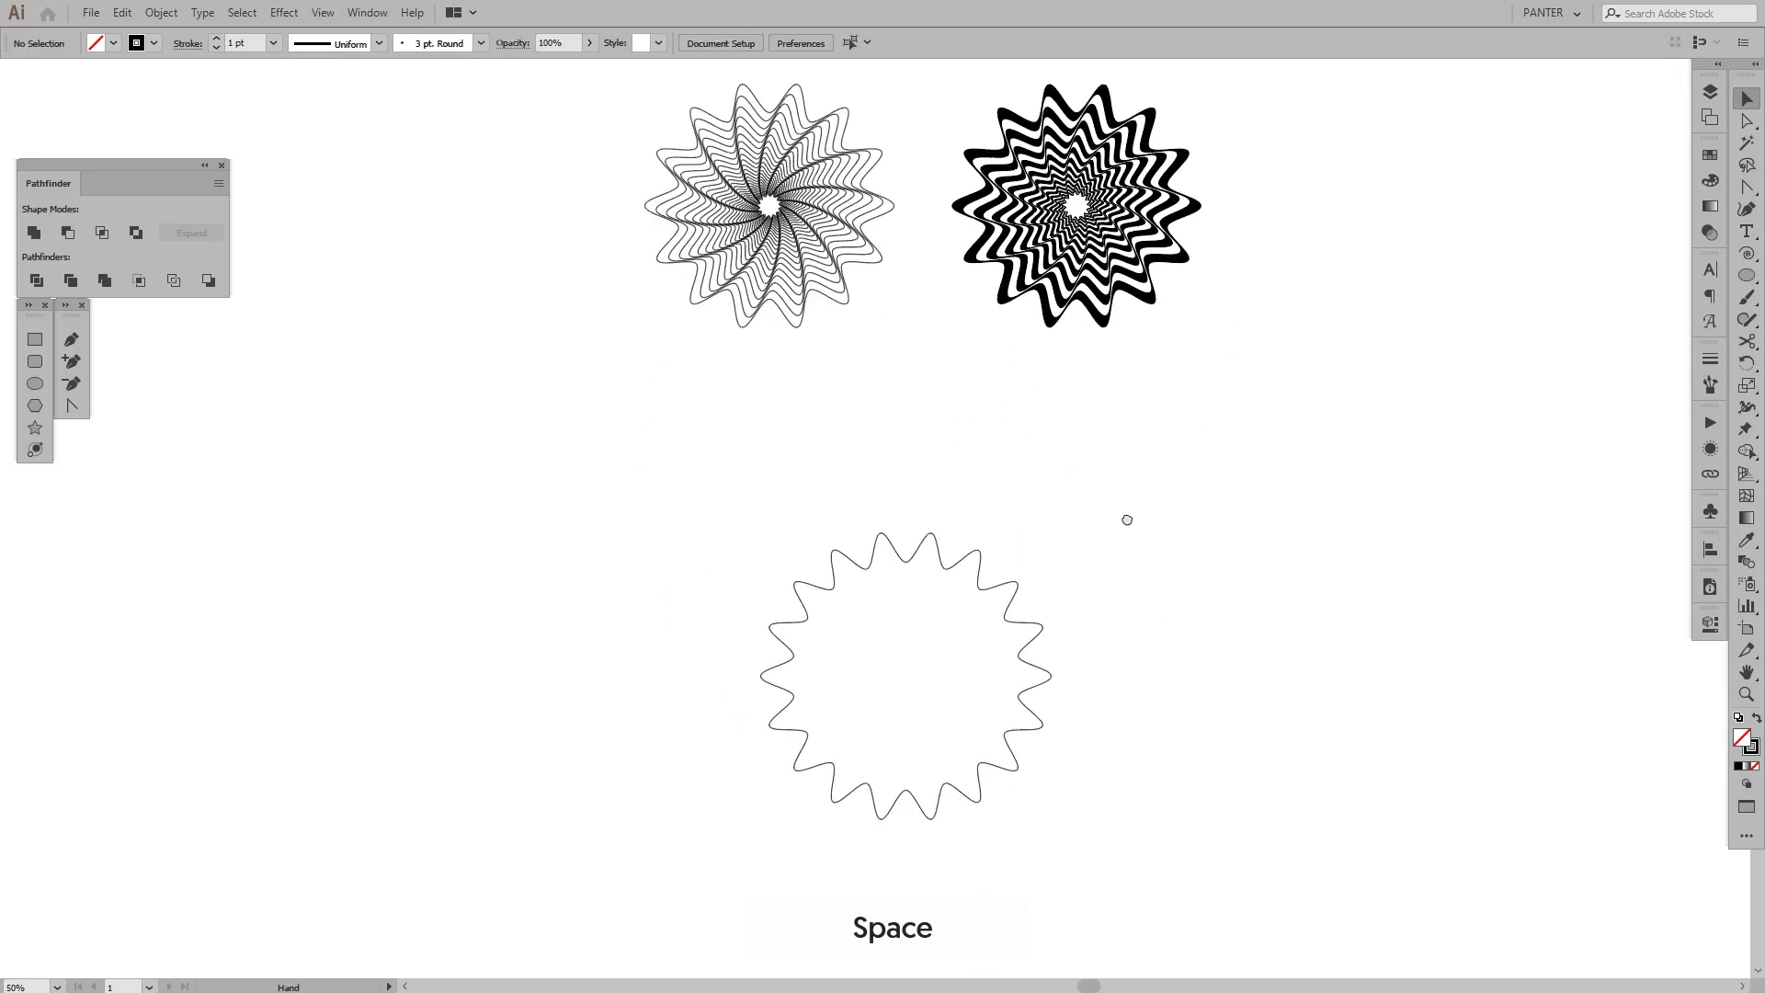
{"action": "scroll", "coordinate": [941, 658], "scroll_direction": "up", "scroll_amount": 2}
{"action": "left_click_drag", "start_coordinate": [941, 658], "coordinate": [1190, 236]}
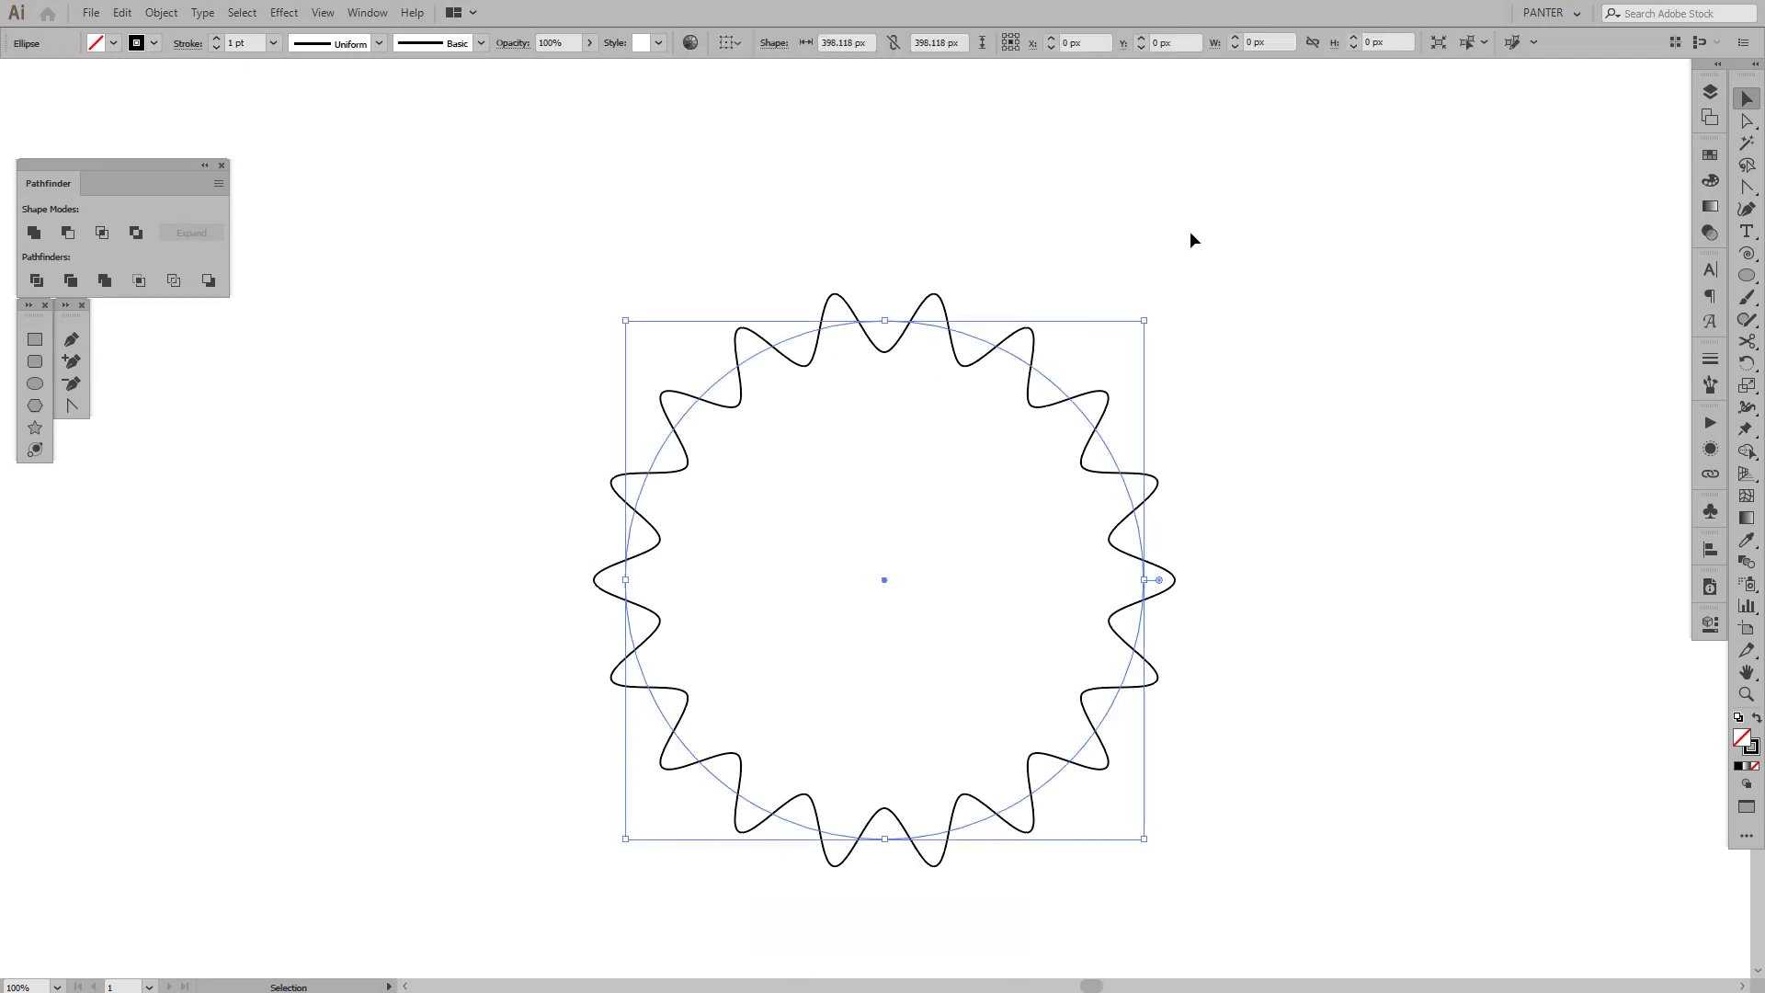
{"action": "left_click", "coordinate": [169, 16]}
{"action": "left_click", "coordinate": [210, 228]}
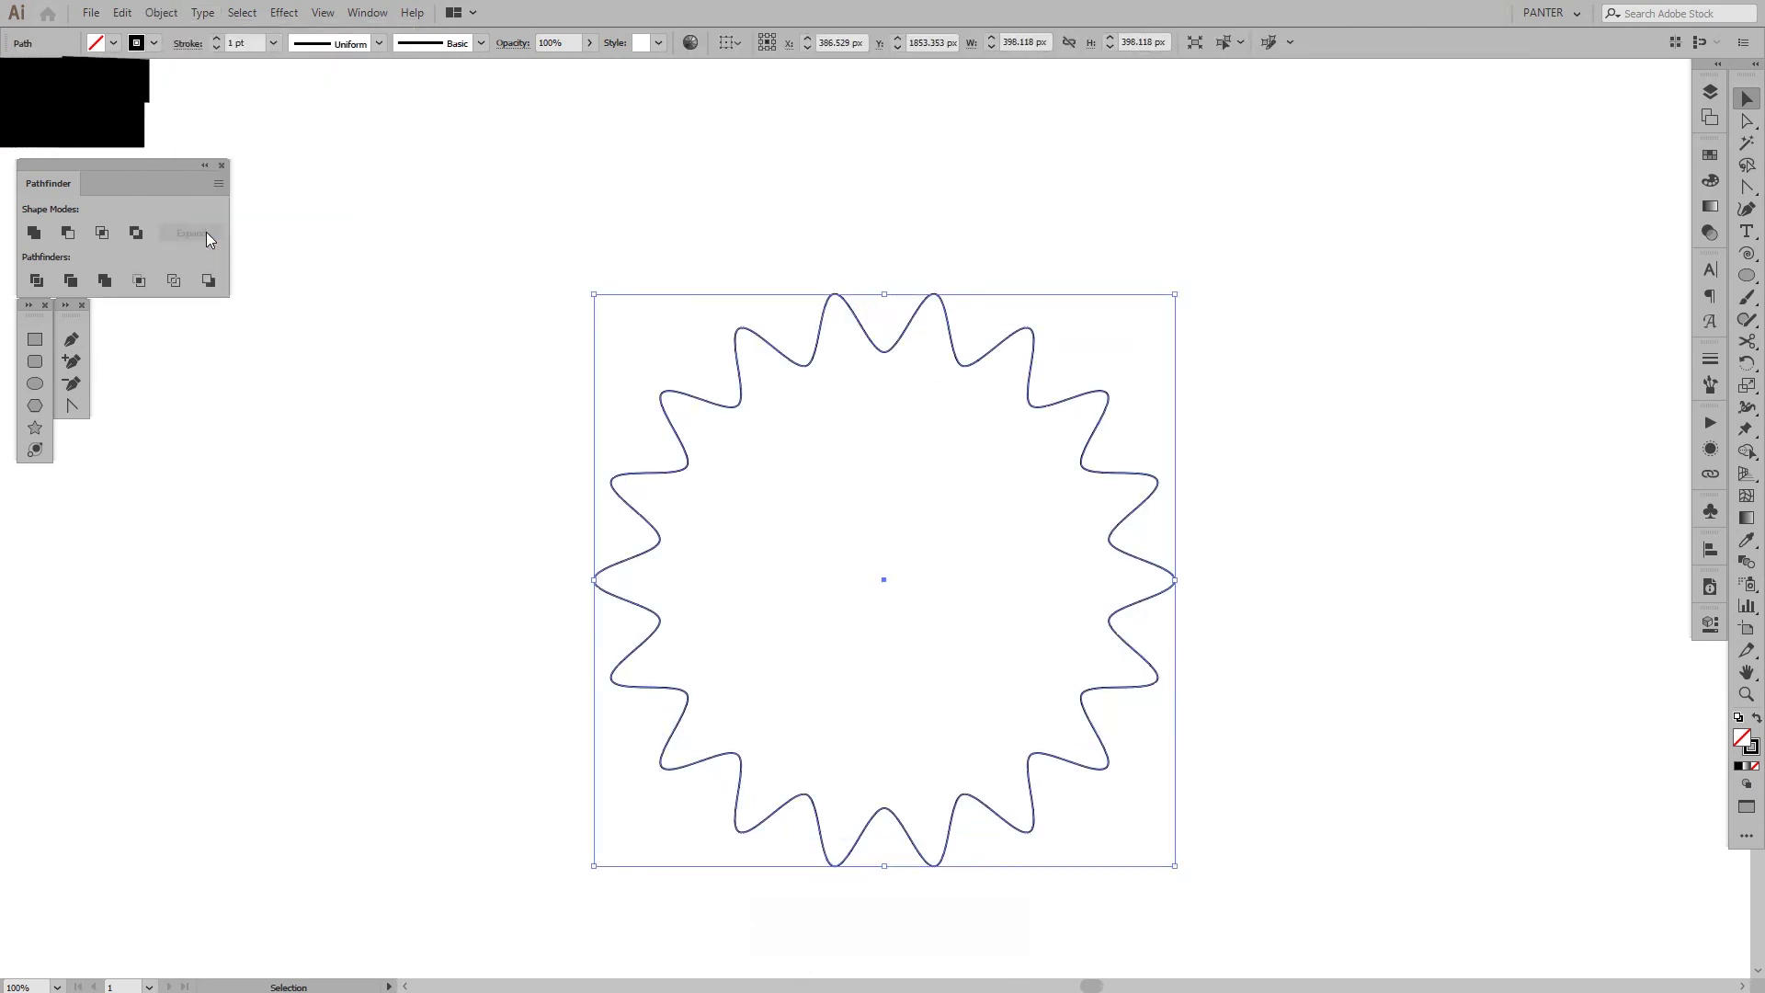
Start a Transform effect on the wavy path with preview on and set the number of copies to 25.
{"action": "left_click_drag", "start_coordinate": [976, 443], "coordinate": [1009, 394]}
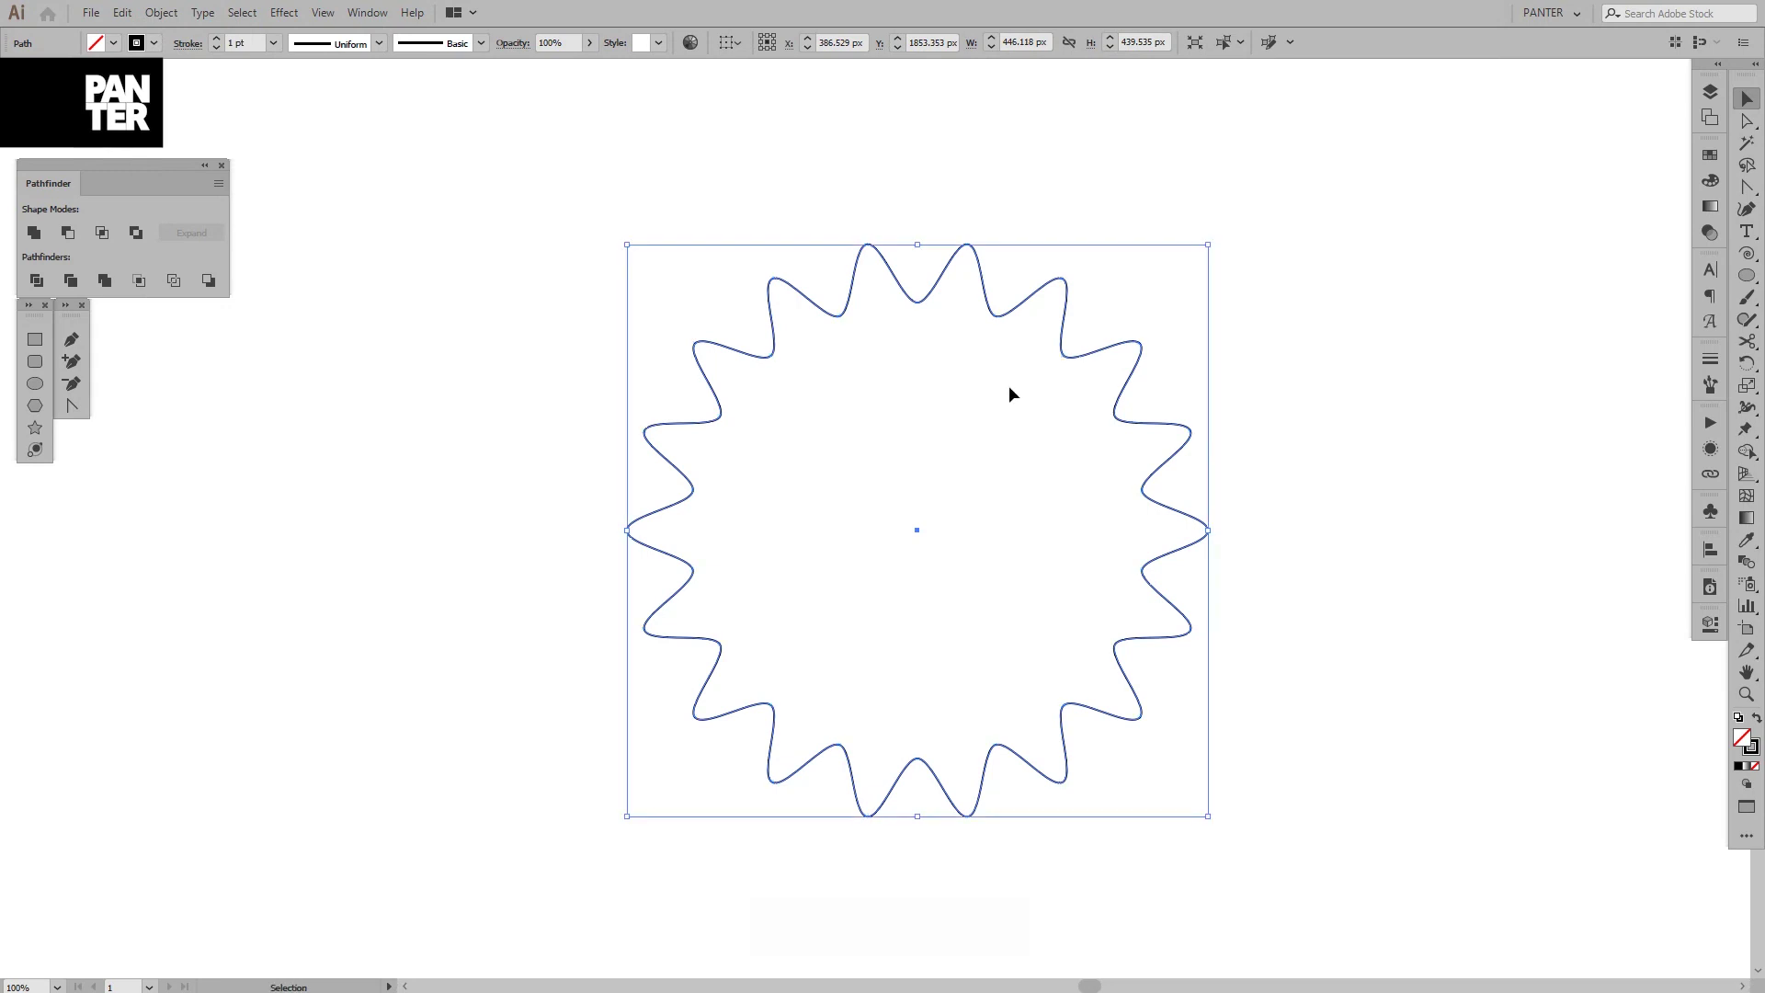
{"action": "left_click", "coordinate": [284, 12]}
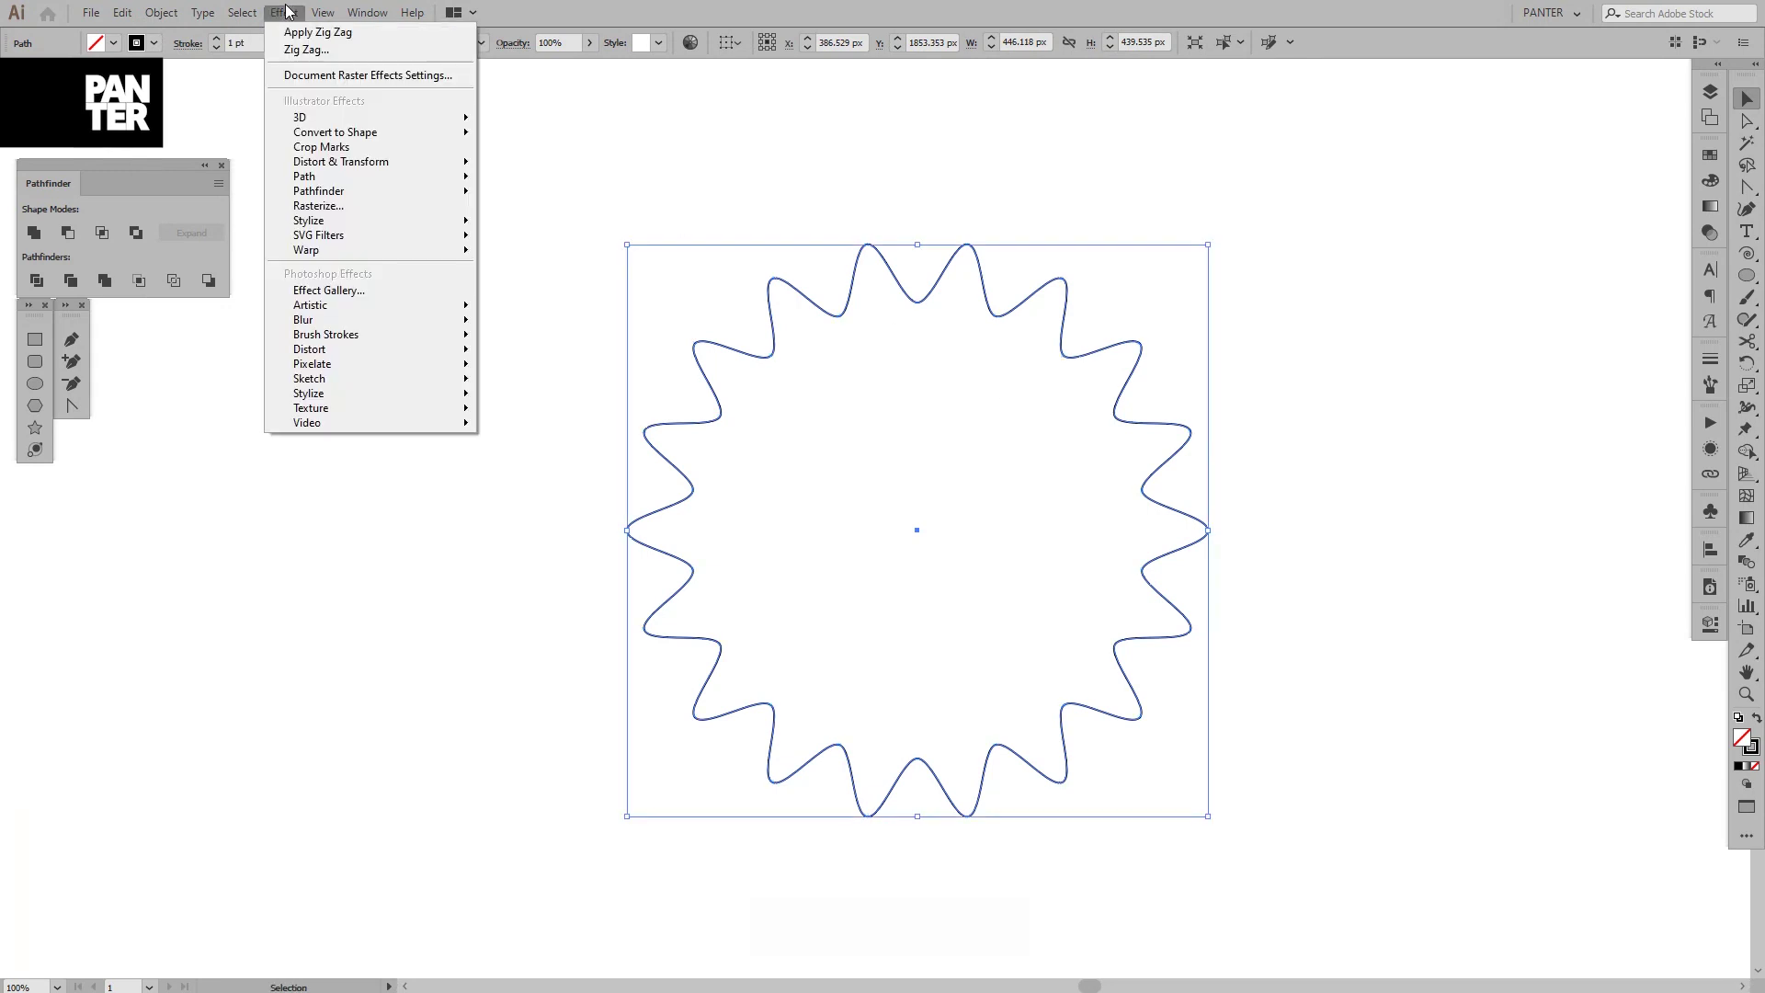
{"action": "mouse_move", "coordinate": [393, 169]}
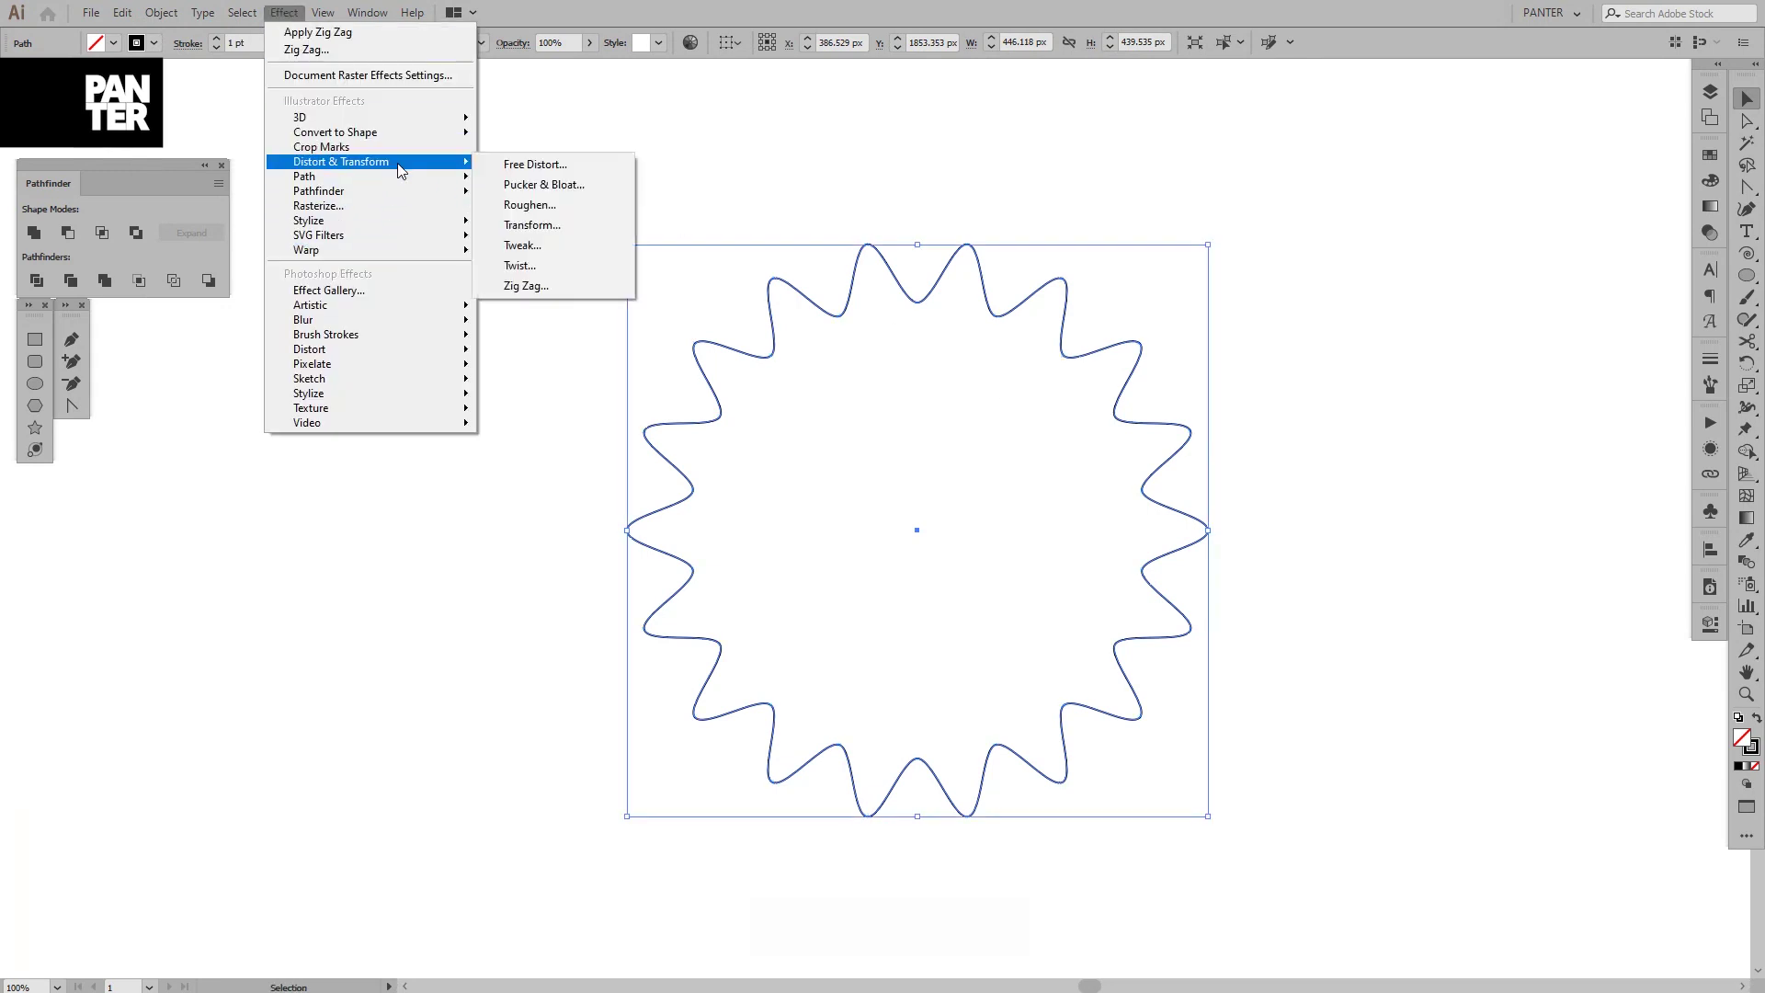
{"action": "left_click", "coordinate": [542, 234]}
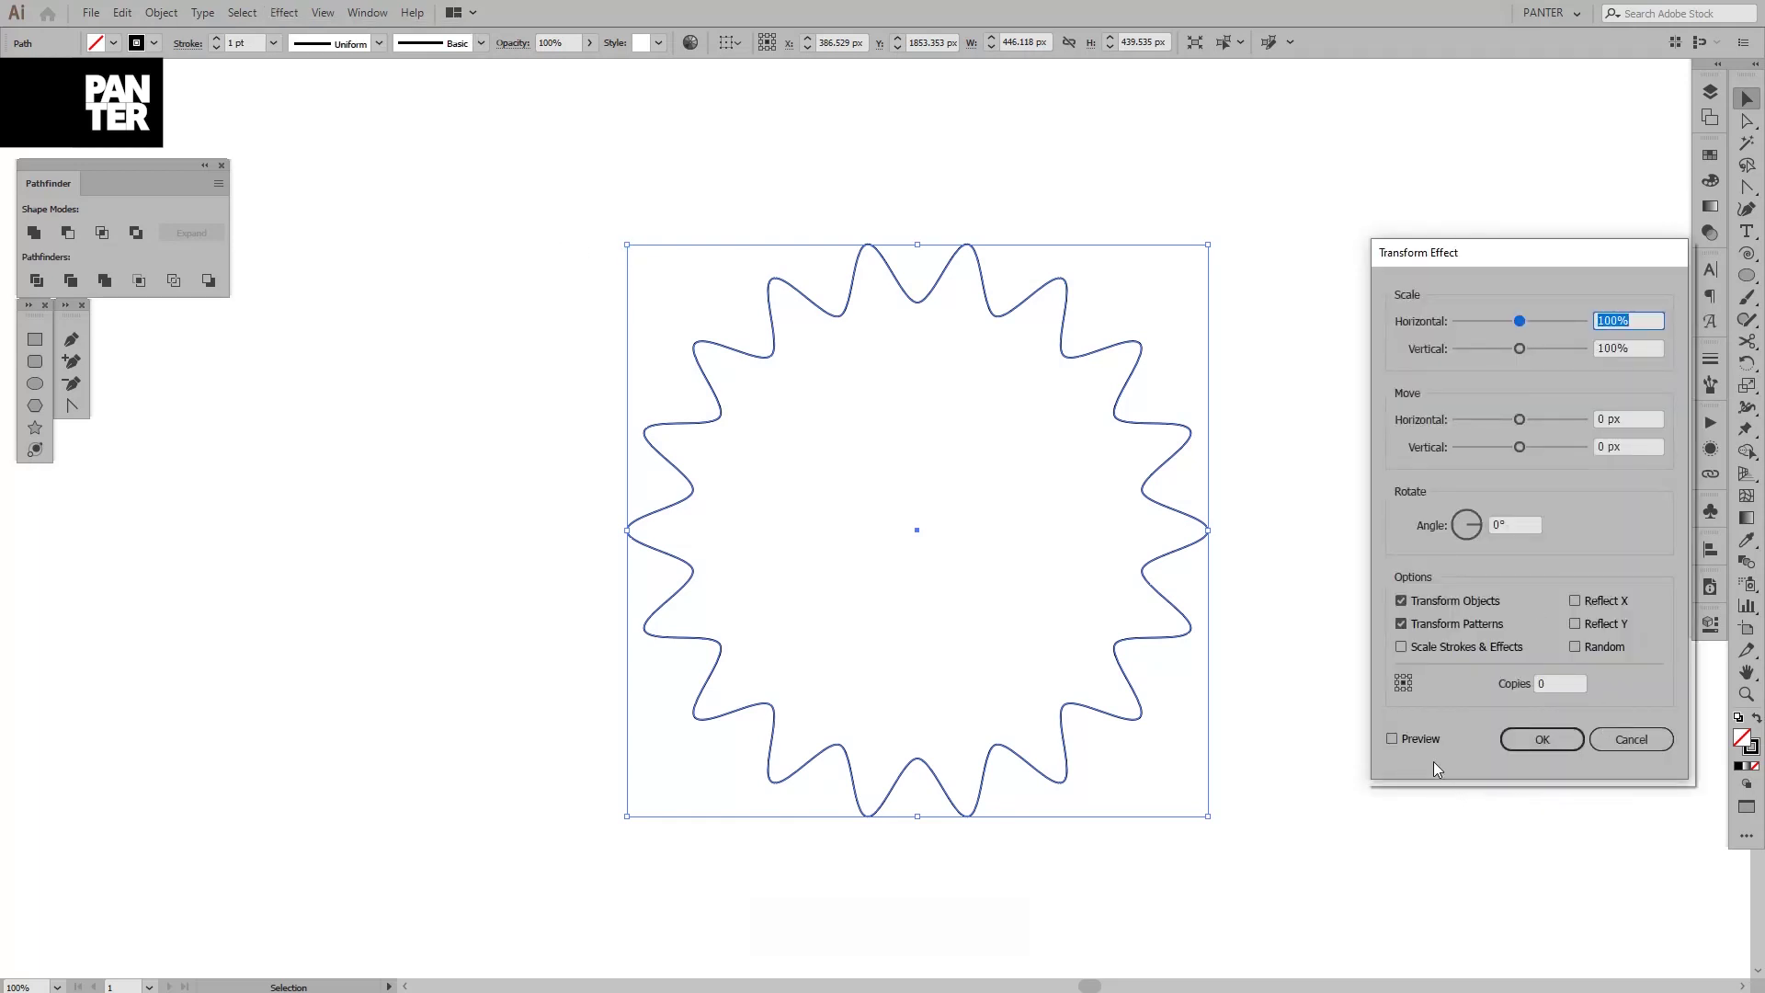
{"action": "left_click", "coordinate": [1420, 740]}
{"action": "key", "text": "Up"}
{"action": "key", "text": "Up"}
{"action": "key", "text": "Up"}
{"action": "key", "text": "Up"}
{"action": "key", "text": "Up"}
{"action": "key", "text": "Up"}
{"action": "key", "text": "Up"}
{"action": "key", "text": "Up"}
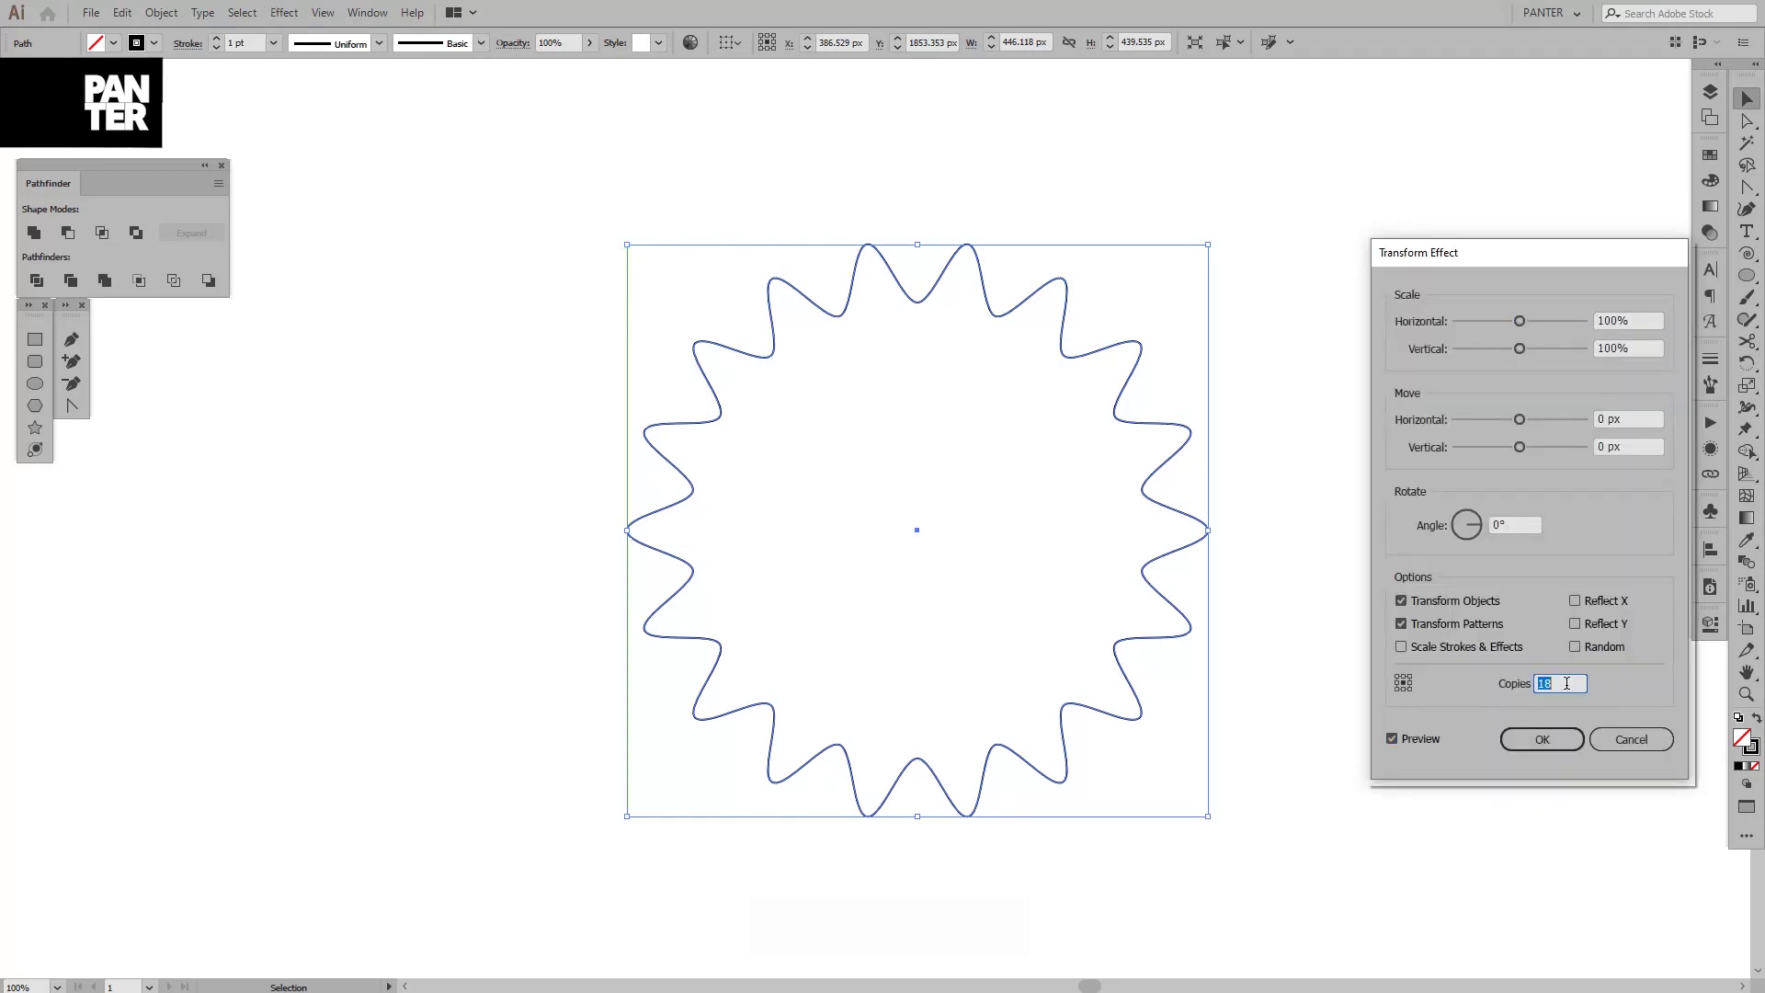
{"action": "scroll", "coordinate": [1567, 683], "scroll_direction": "up", "scroll_amount": 4}
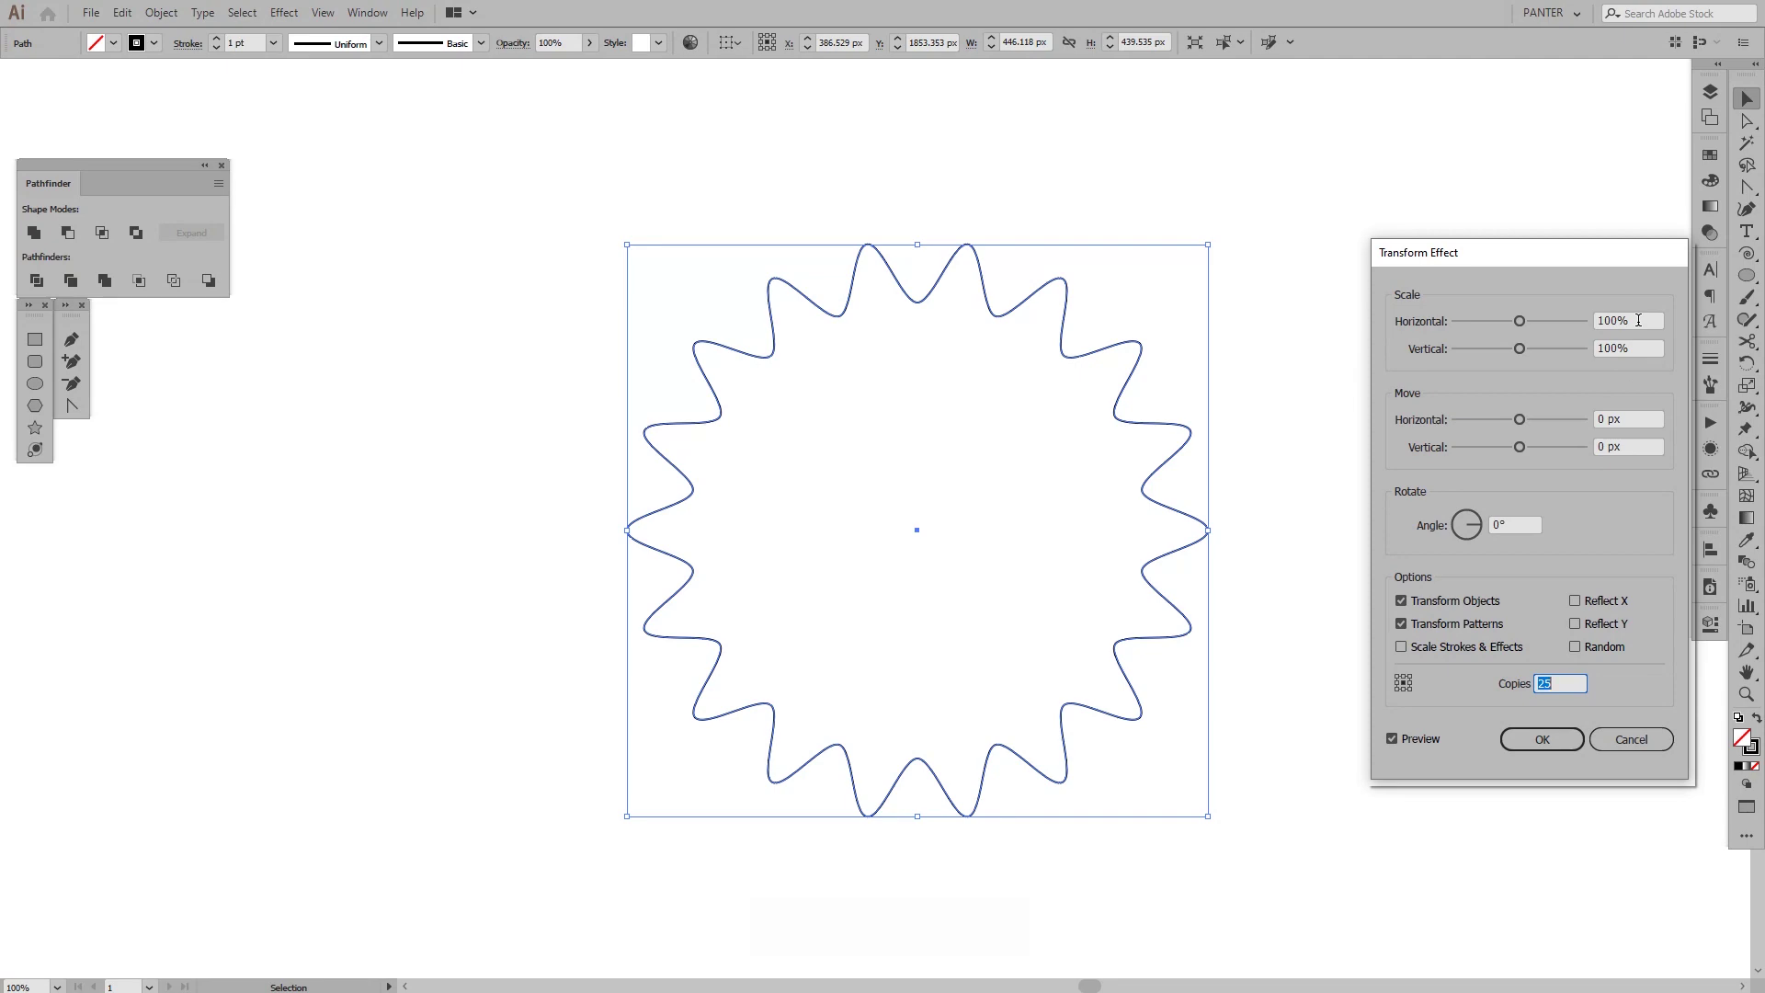
Scale the Transform effect's copies to 91% both horizontally and vertically.
{"action": "left_click", "coordinate": [1639, 320]}
{"action": "scroll", "coordinate": [1638, 320], "scroll_direction": "down", "scroll_amount": 7}
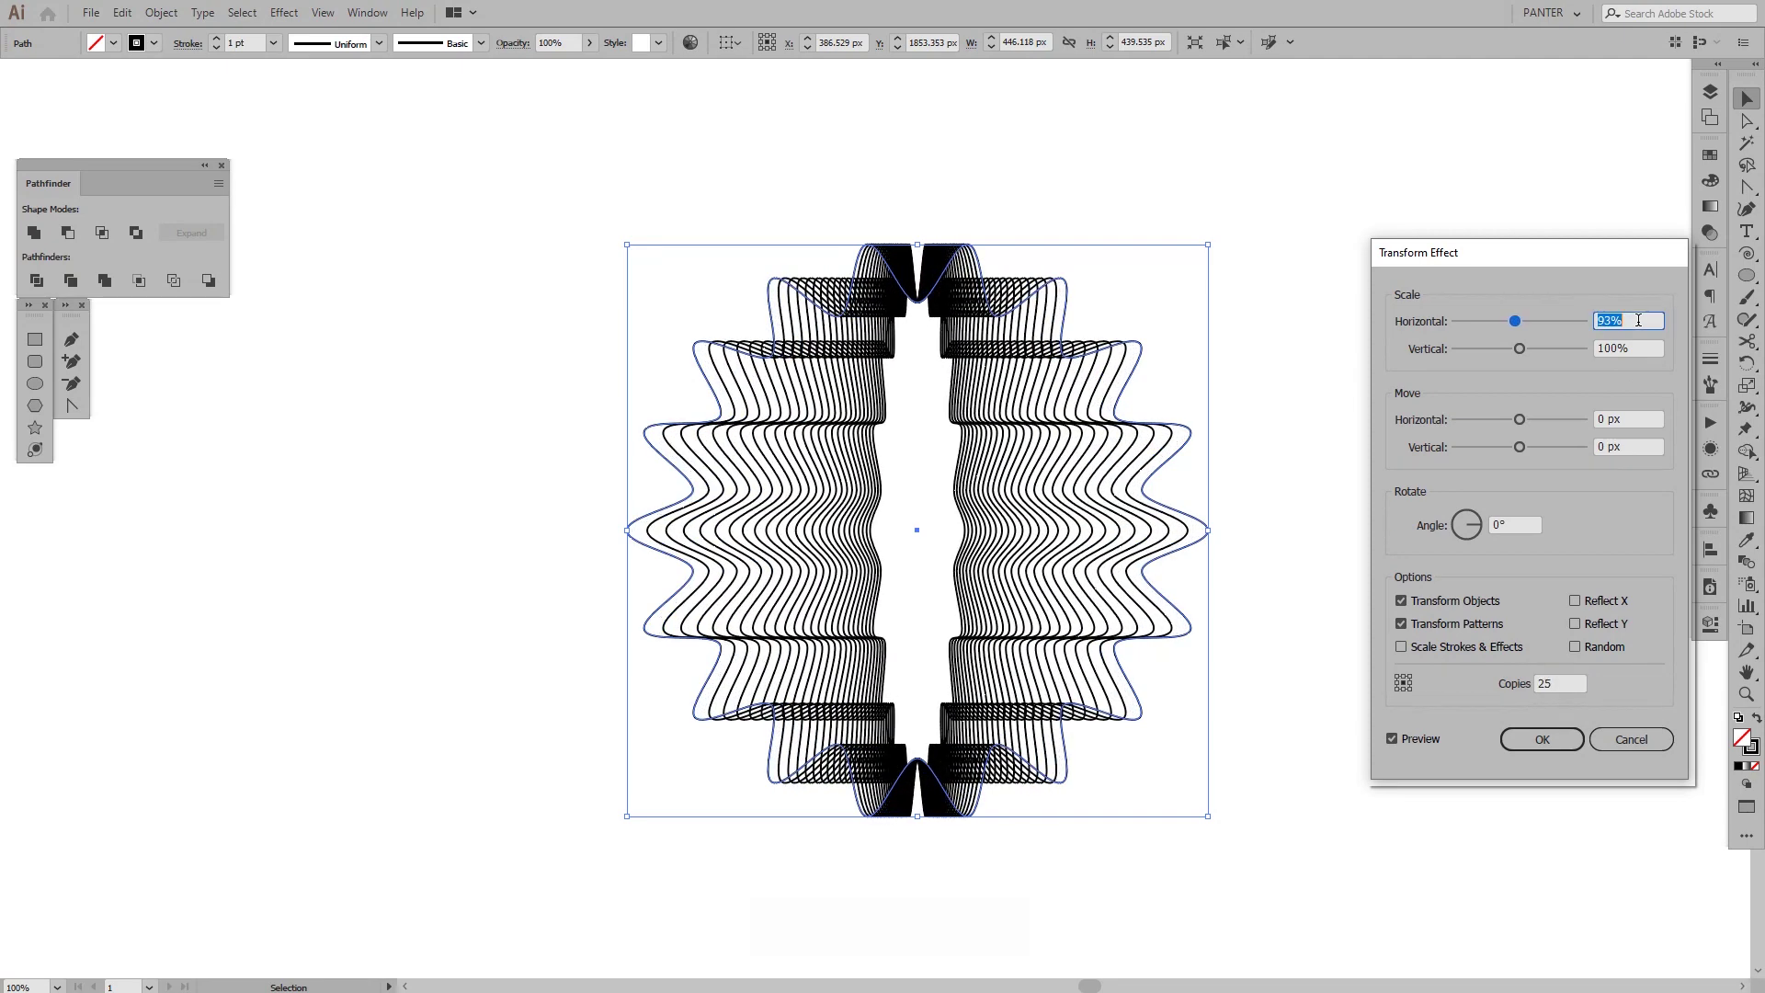
{"action": "scroll", "coordinate": [1638, 320], "scroll_direction": "down", "scroll_amount": 1}
{"action": "scroll", "coordinate": [1638, 320], "scroll_direction": "down", "scroll_amount": 1}
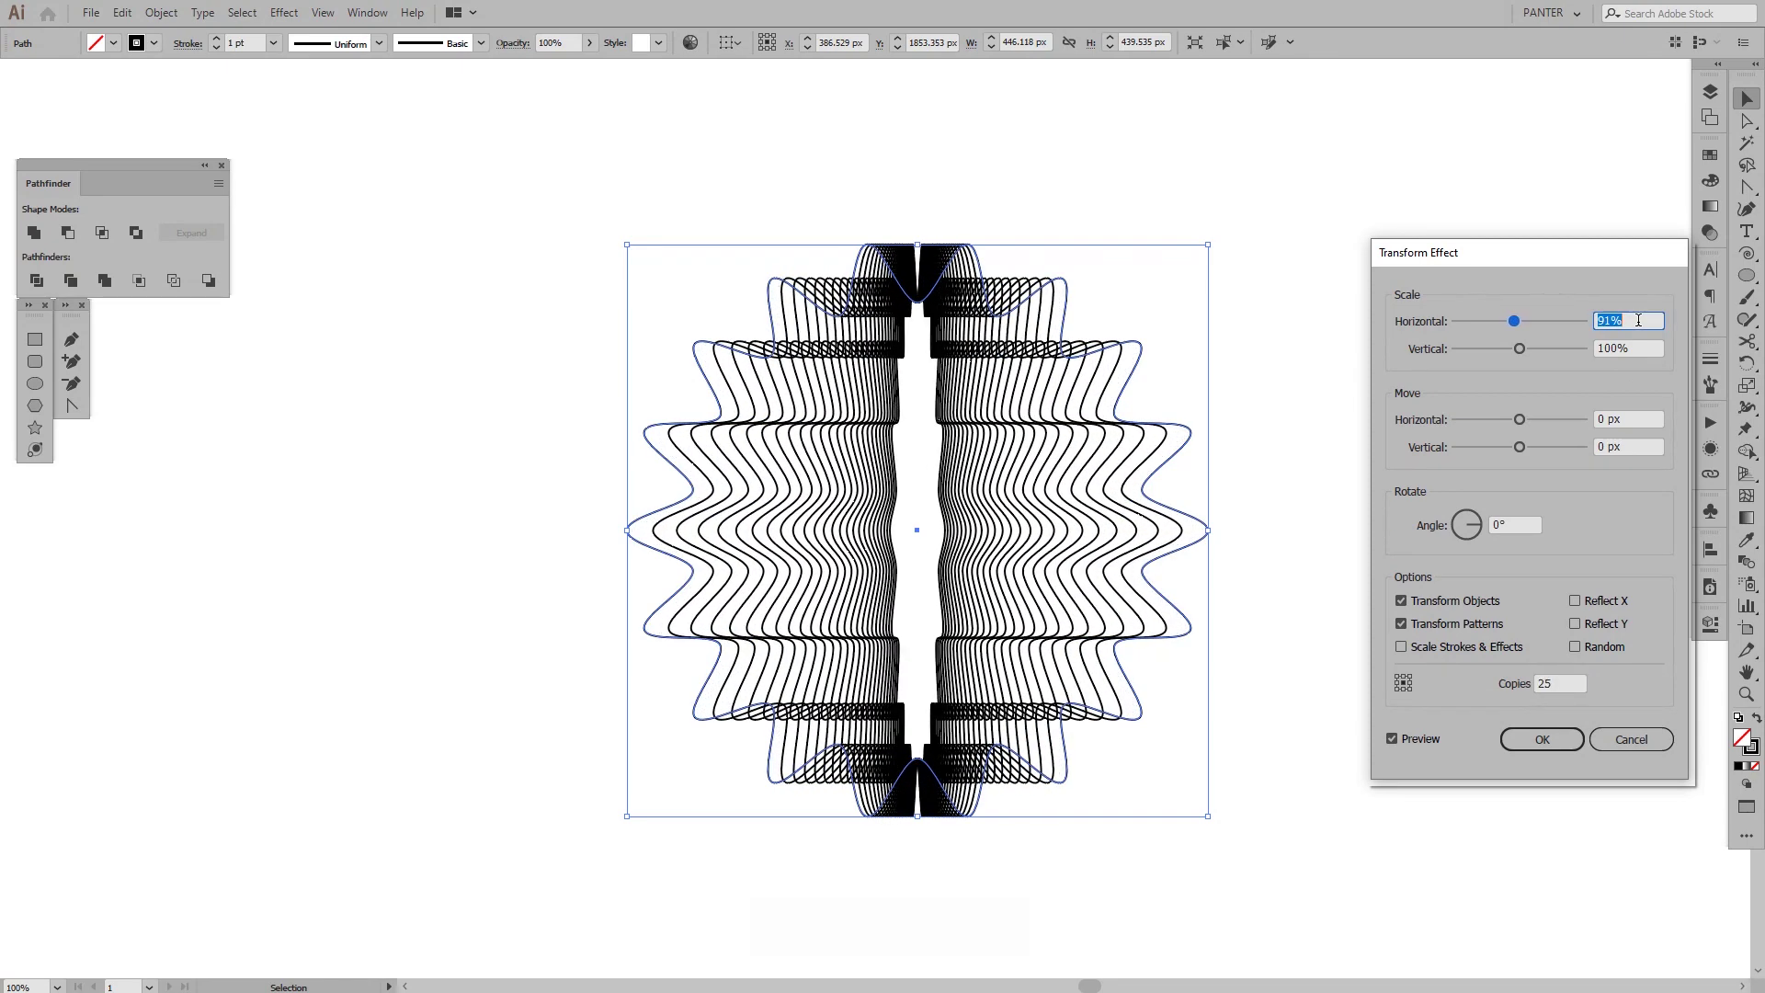
{"action": "left_click", "coordinate": [1636, 347]}
{"action": "scroll", "coordinate": [1635, 345], "scroll_direction": "down", "scroll_amount": 8}
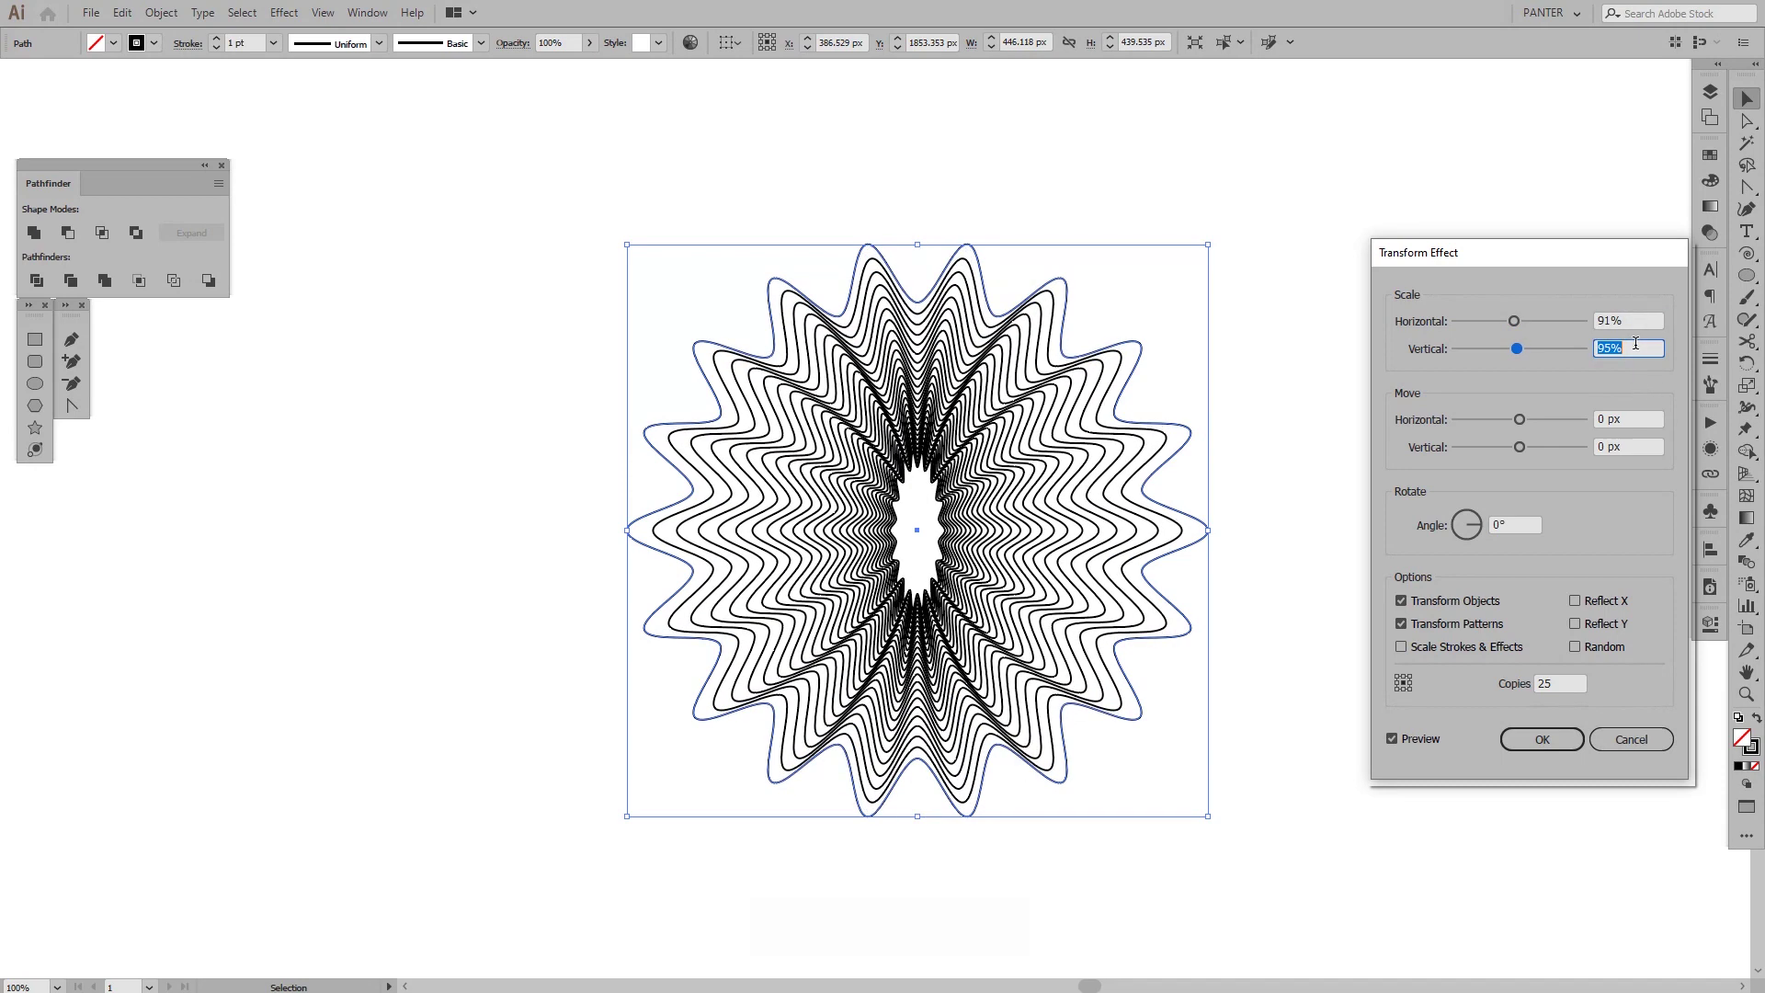
{"action": "scroll", "coordinate": [1635, 344], "scroll_direction": "down", "scroll_amount": 1}
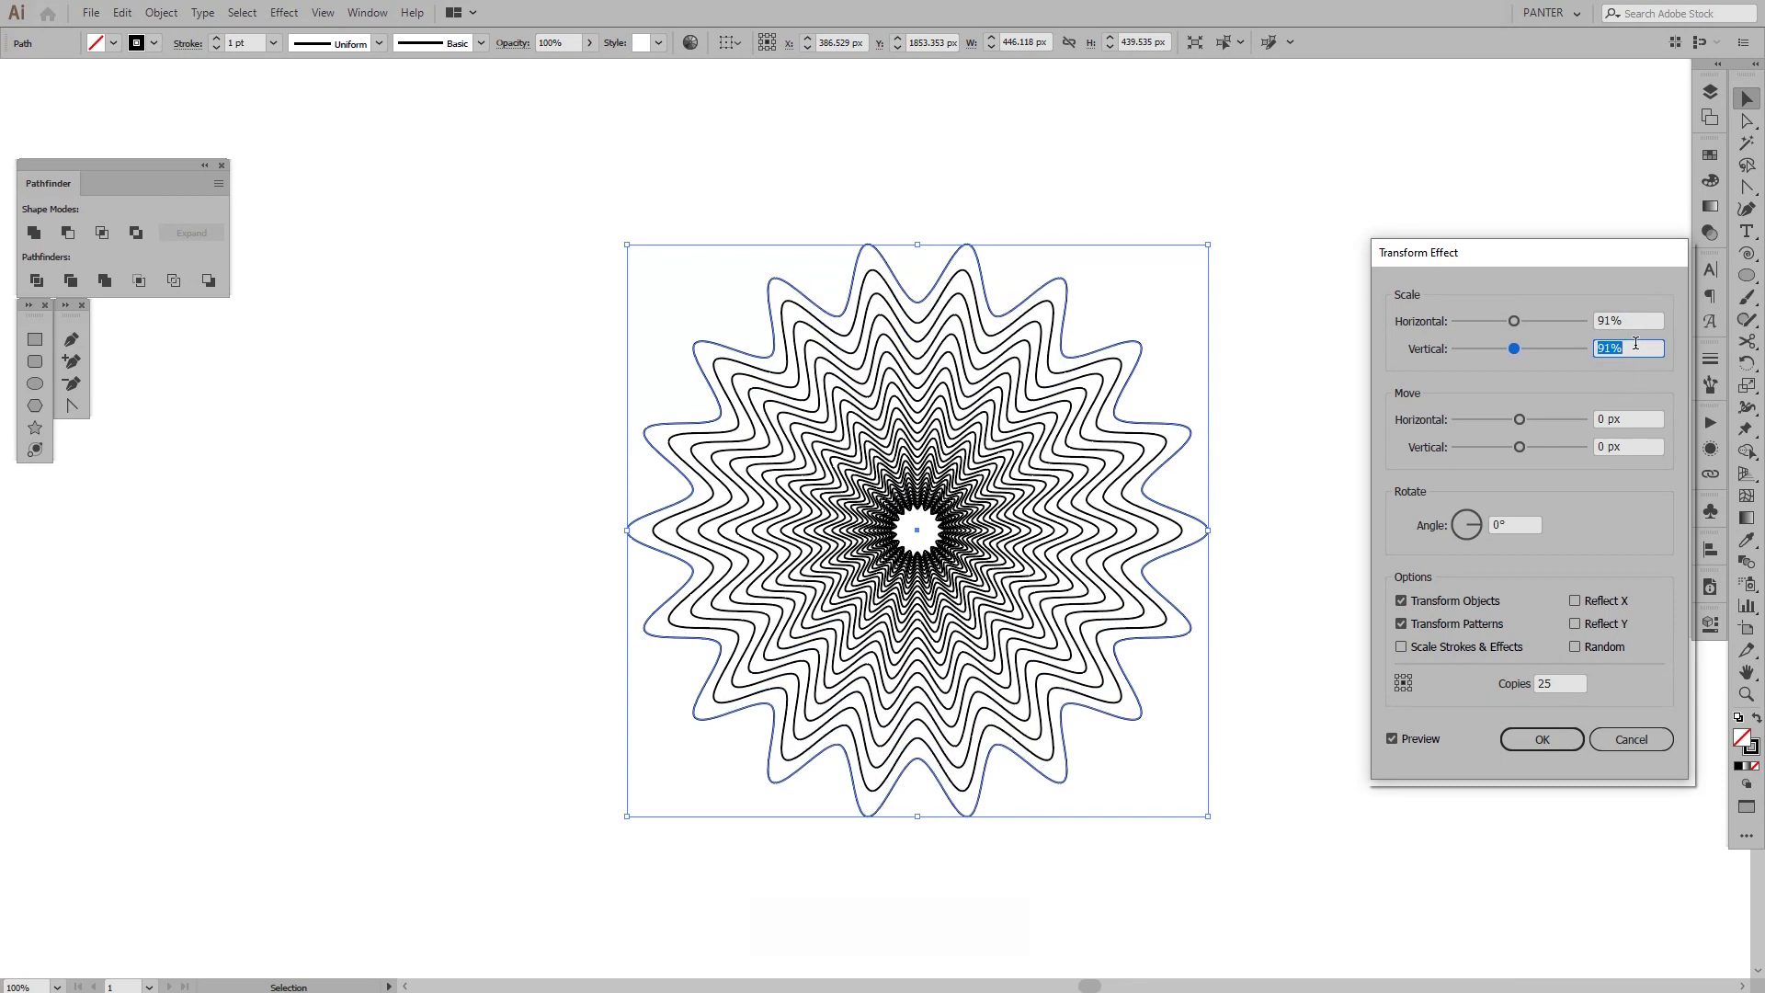
Set the Transform effect's rotation angle to 2° with 17 copies, apply it and deselect the shape.
{"action": "left_click", "coordinate": [1519, 525]}
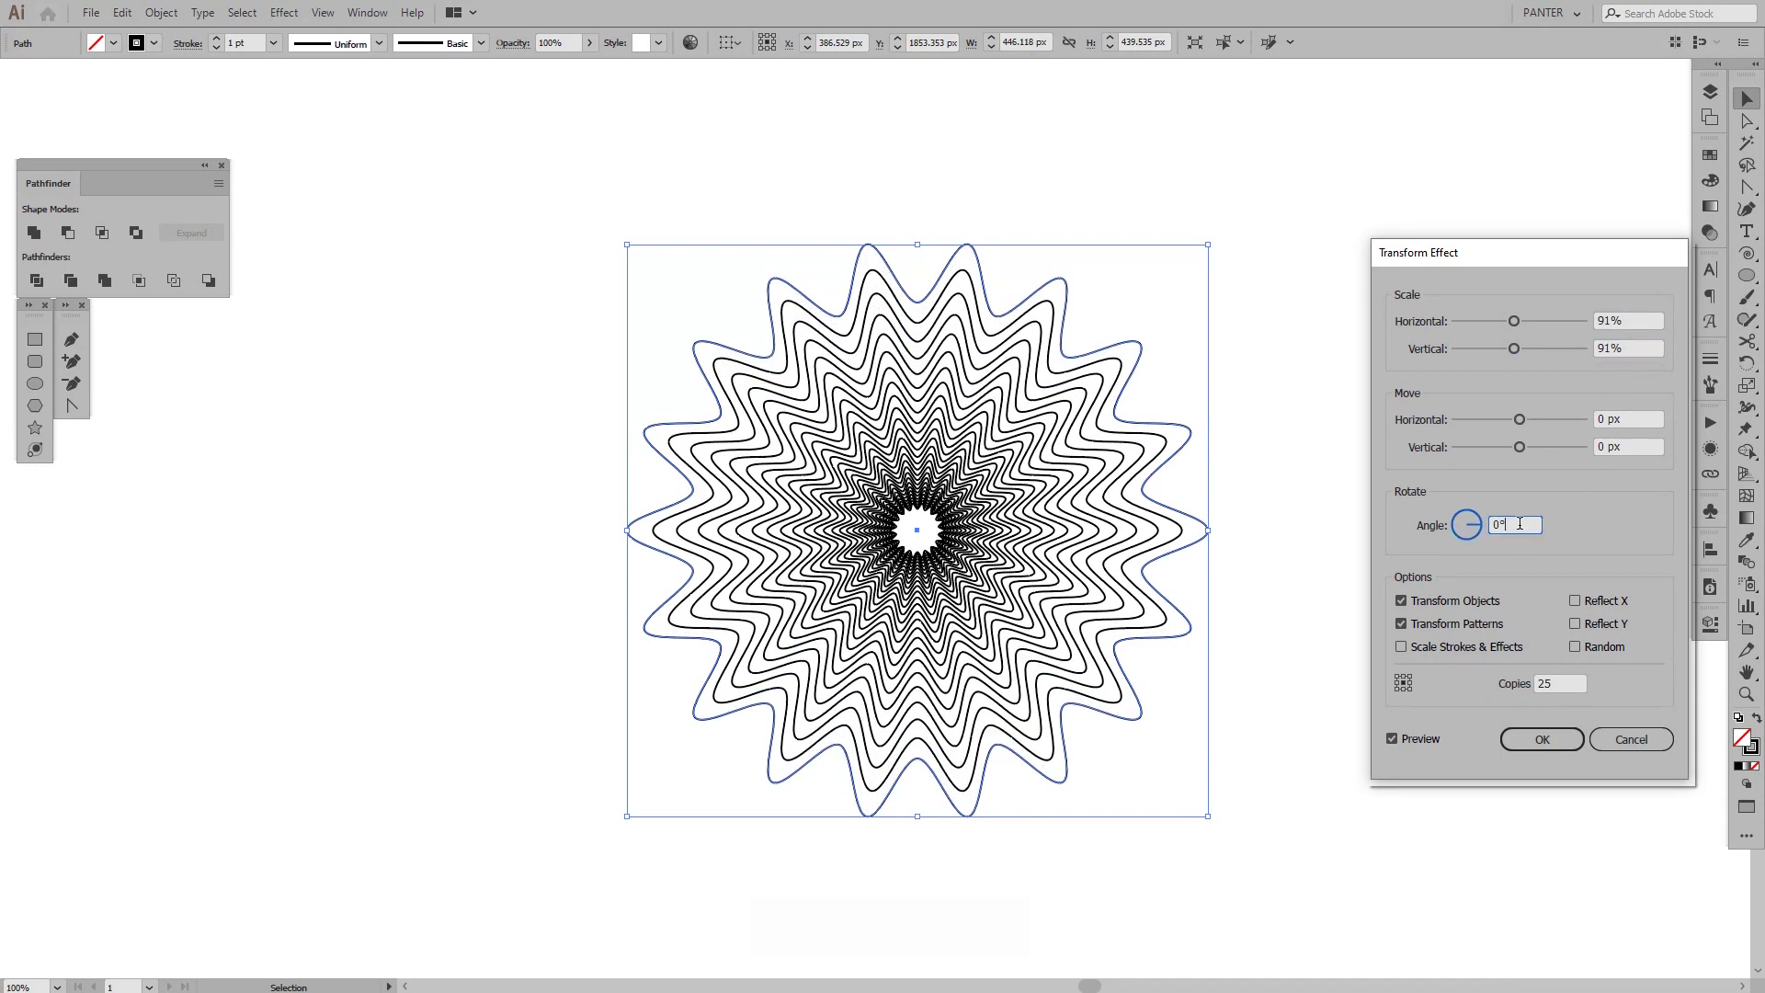
{"action": "scroll", "coordinate": [1519, 524], "scroll_direction": "up", "scroll_amount": 2}
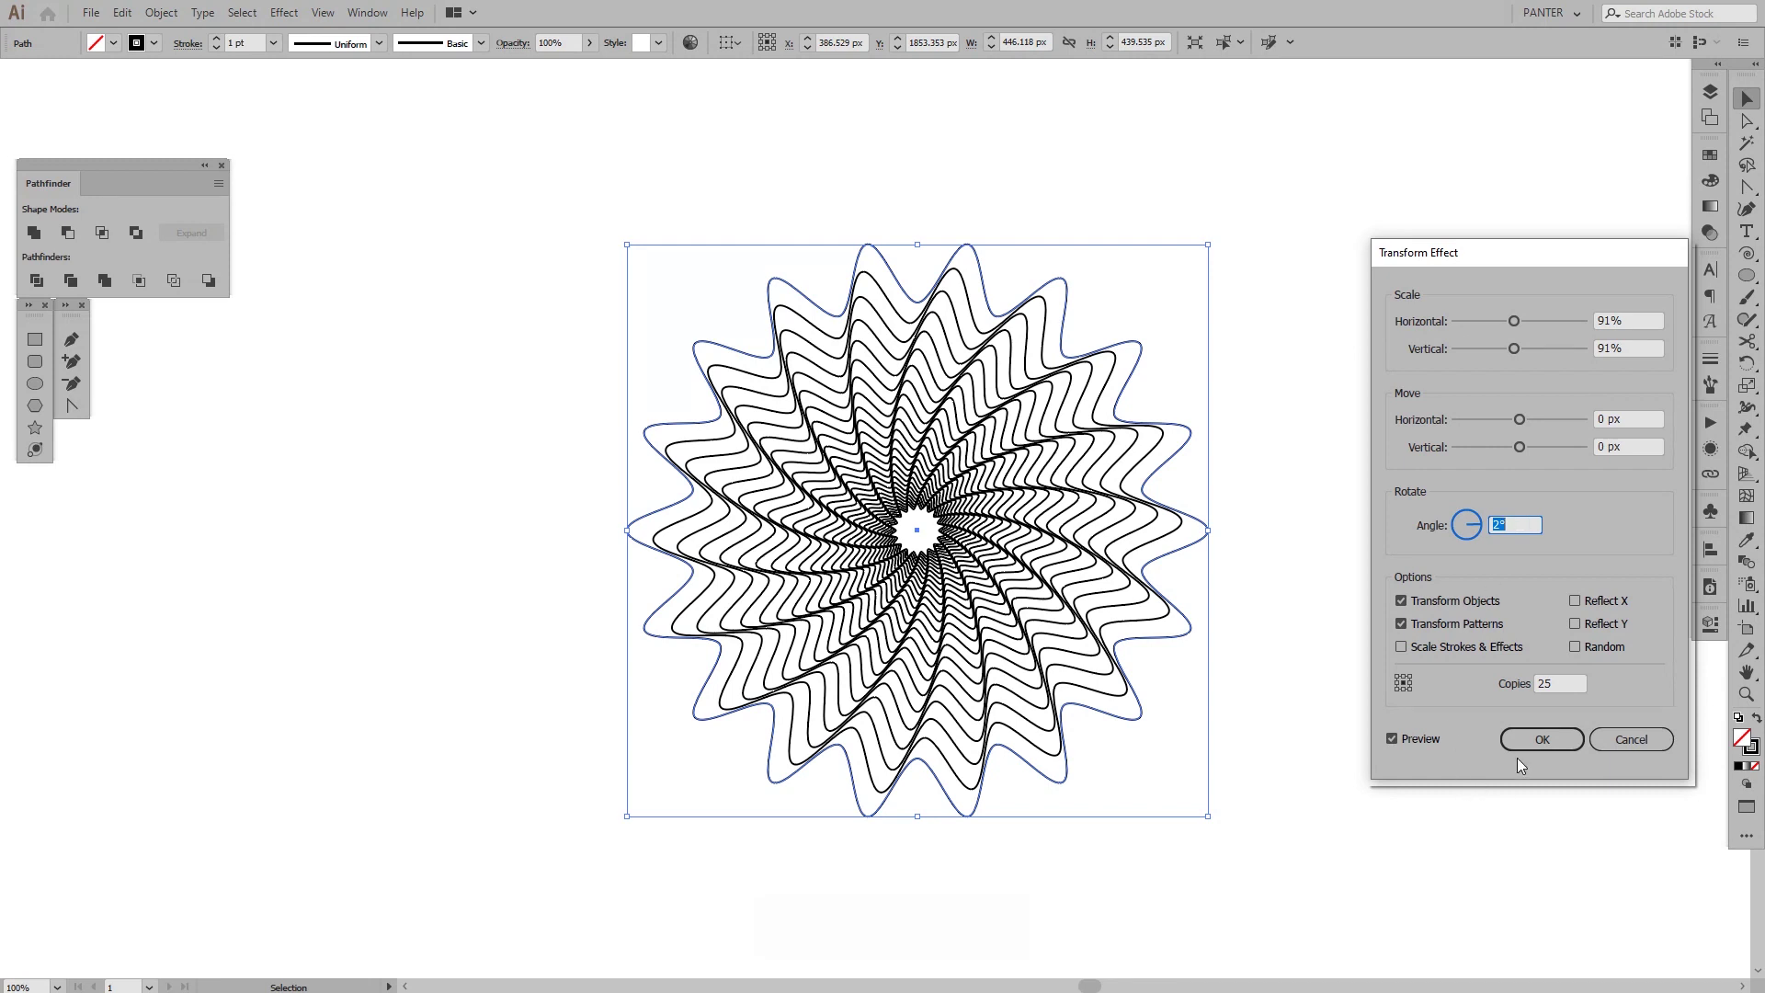
{"action": "left_click", "coordinate": [1569, 688]}
{"action": "scroll", "coordinate": [1569, 688], "scroll_direction": "down", "scroll_amount": 6}
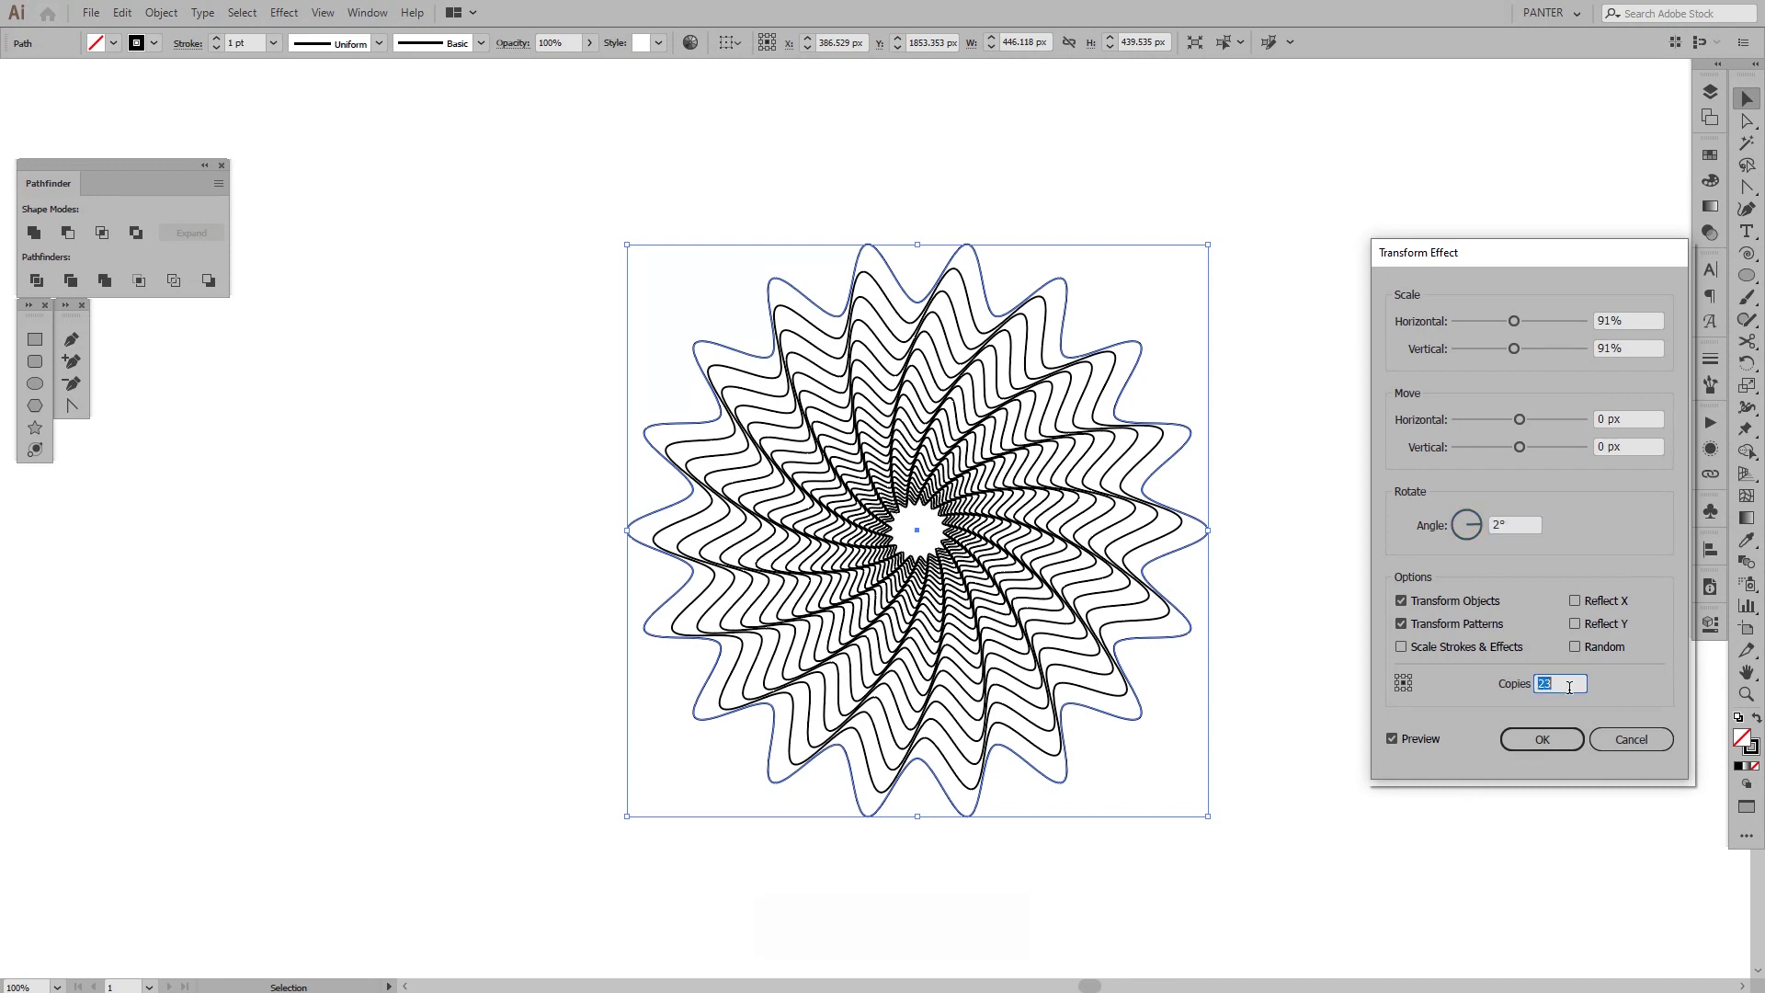
{"action": "scroll", "coordinate": [1569, 688], "scroll_direction": "down", "scroll_amount": 2}
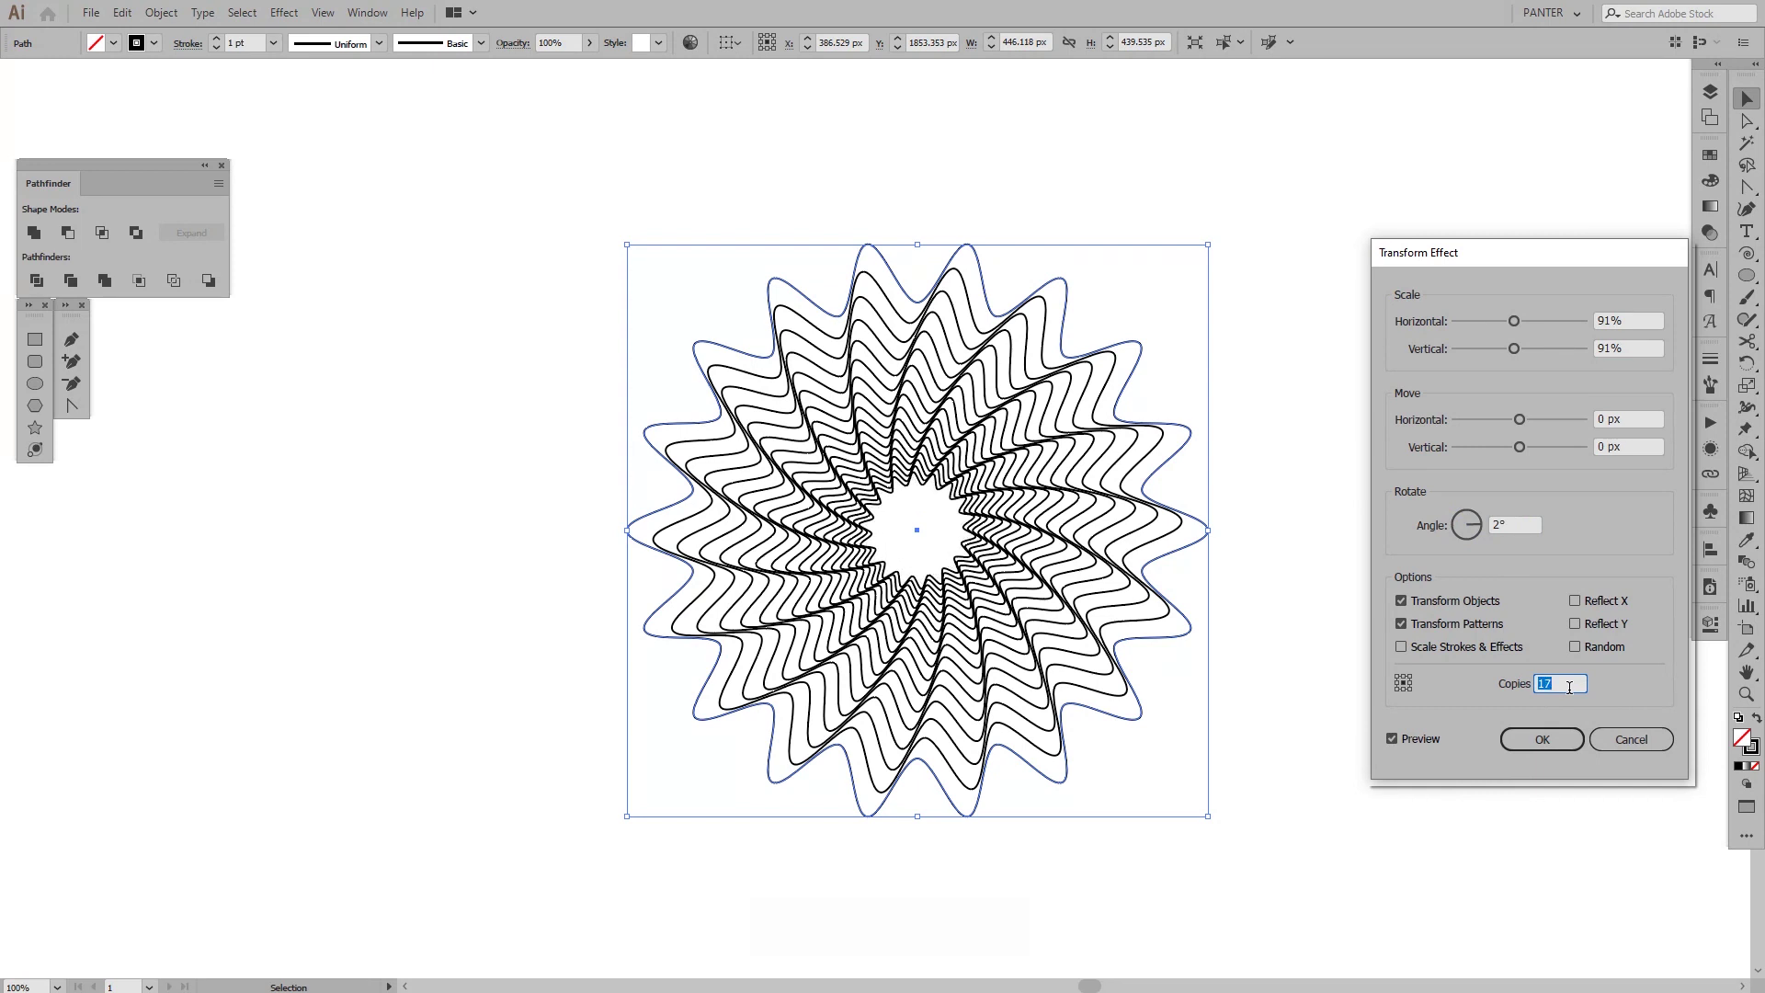
{"action": "scroll", "coordinate": [1570, 687], "scroll_direction": "up", "scroll_amount": 1}
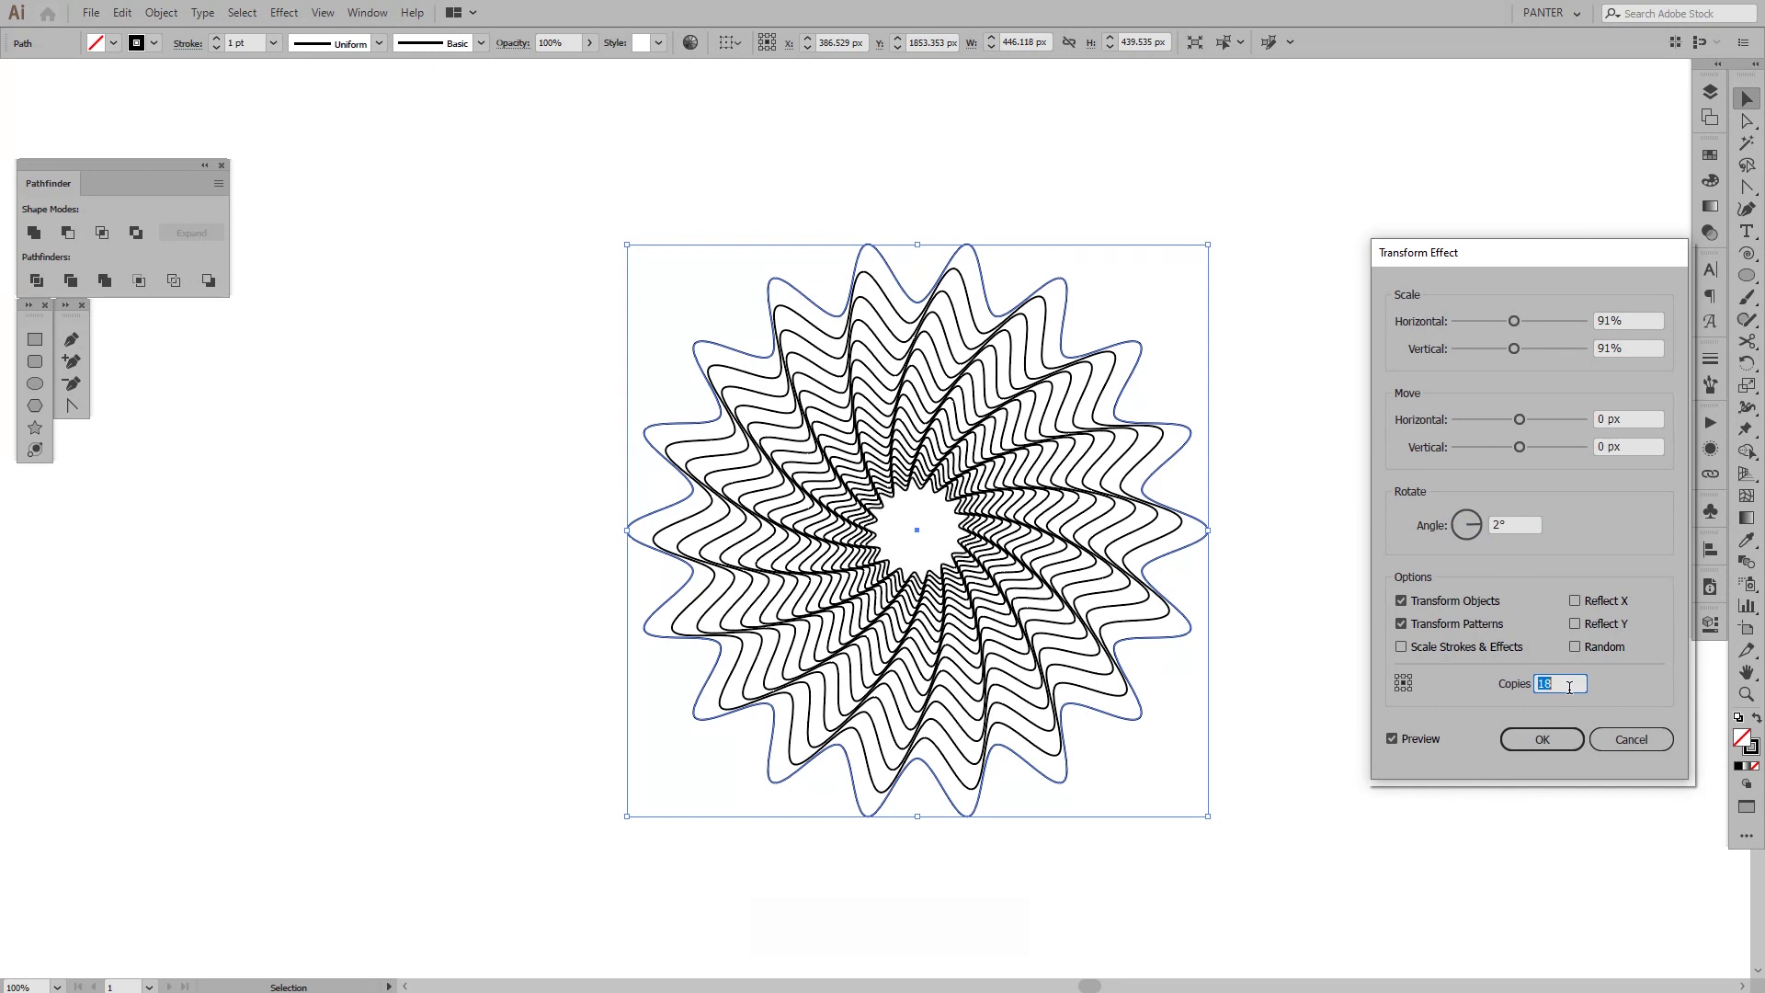
{"action": "scroll", "coordinate": [1569, 688], "scroll_direction": "down", "scroll_amount": 1}
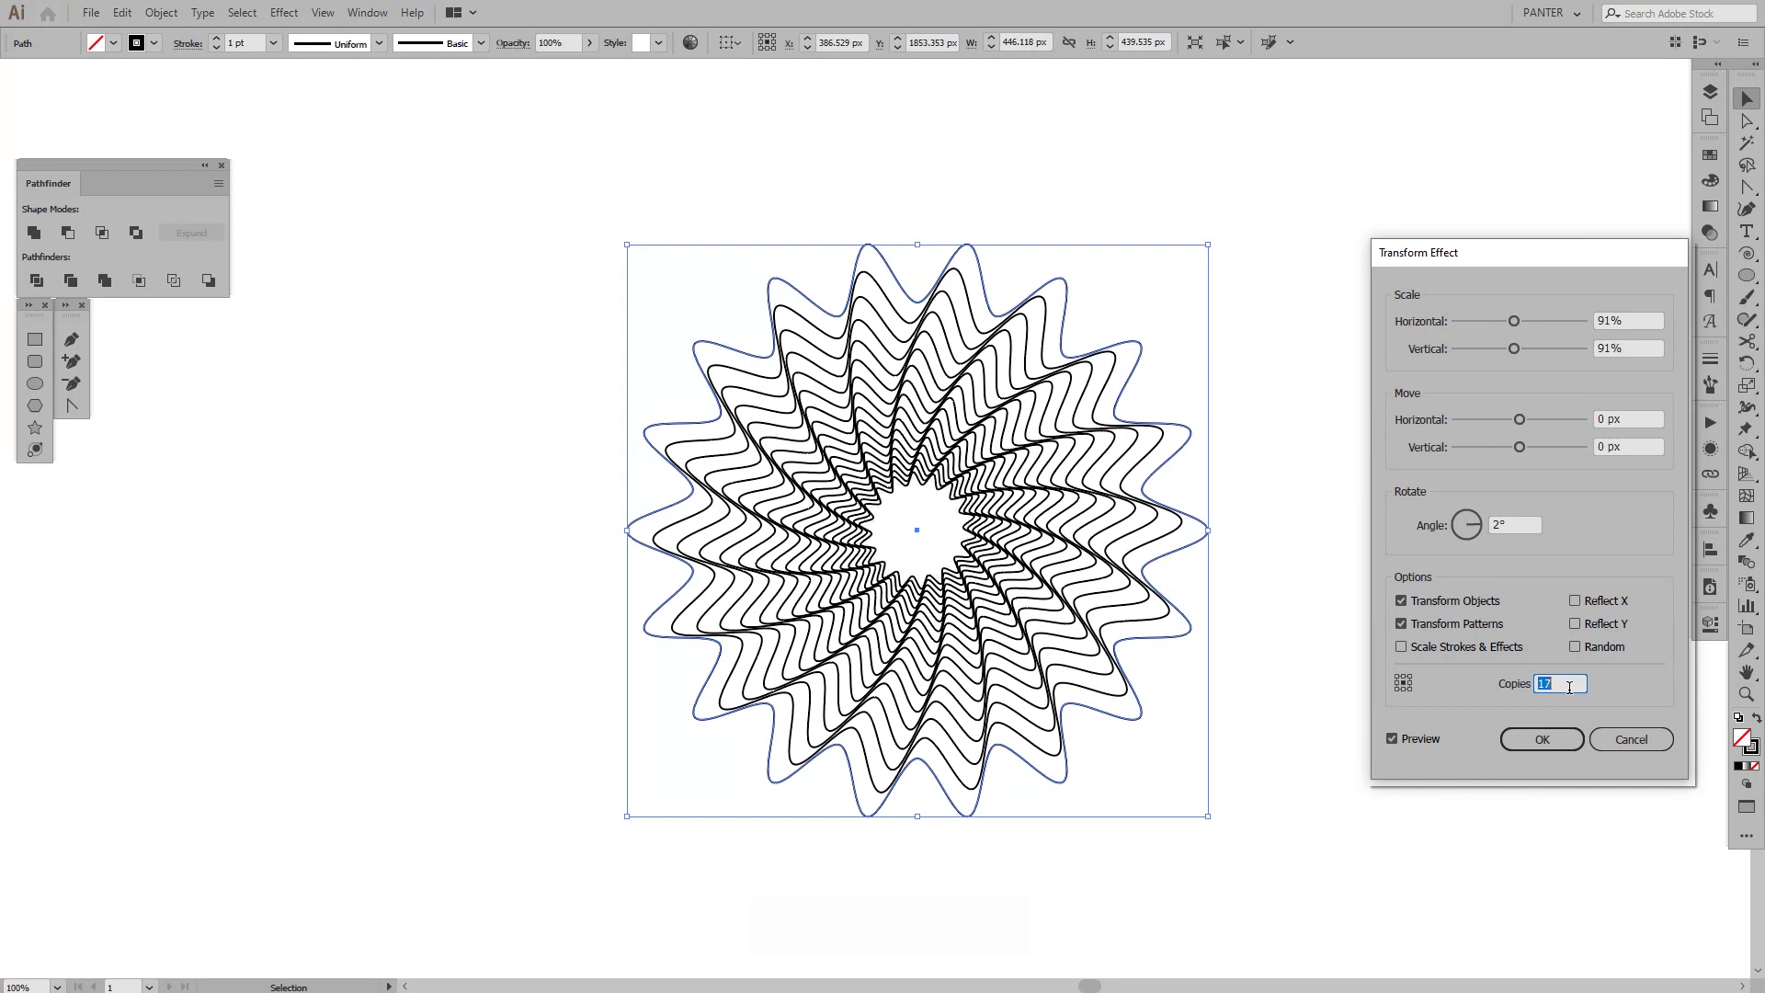
{"action": "left_click", "coordinate": [1566, 744]}
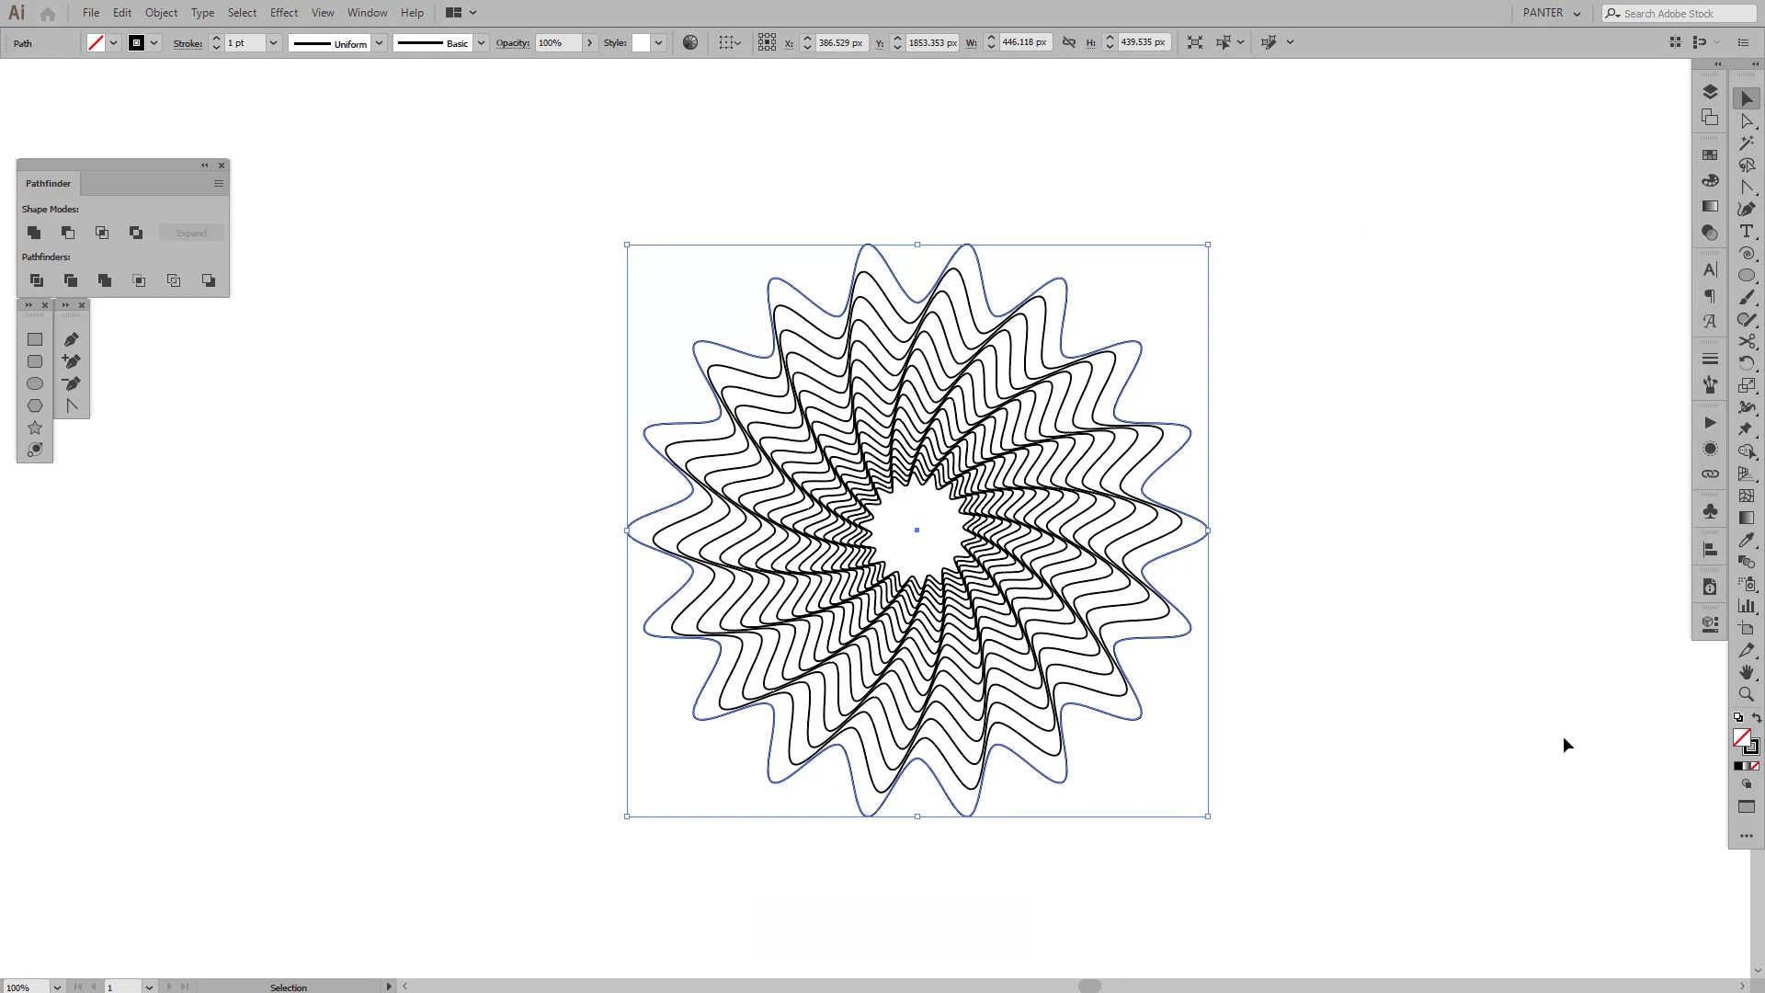
{"action": "left_click", "coordinate": [1462, 708]}
Duplicate the twisted wavy pattern about 806 px to the right of the original, at the same height.
{"action": "left_click_drag", "start_coordinate": [1296, 690], "coordinate": [1135, 670]}
{"action": "scroll", "coordinate": [901, 585], "scroll_direction": "up", "scroll_amount": 1}
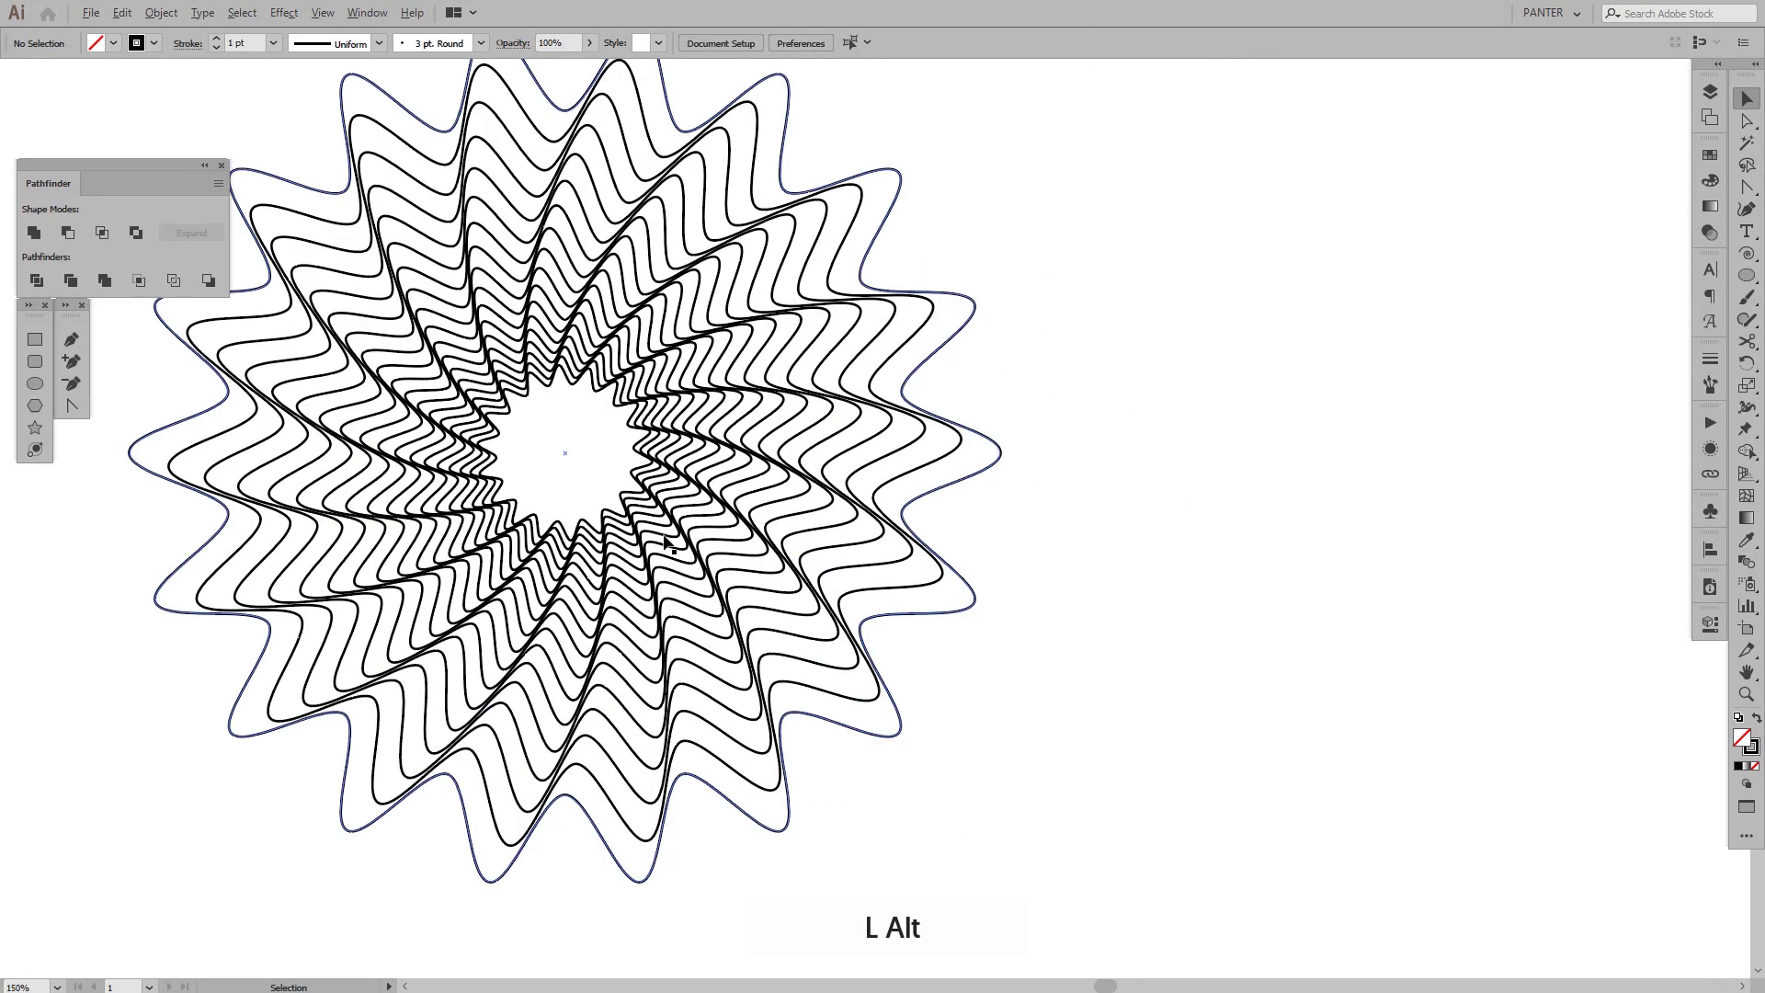
{"action": "left_click_drag", "start_coordinate": [1202, 583], "coordinate": [1166, 603]}
{"action": "scroll", "coordinate": [1219, 657], "scroll_direction": "down", "scroll_amount": 1}
{"action": "left_click", "coordinate": [981, 495]}
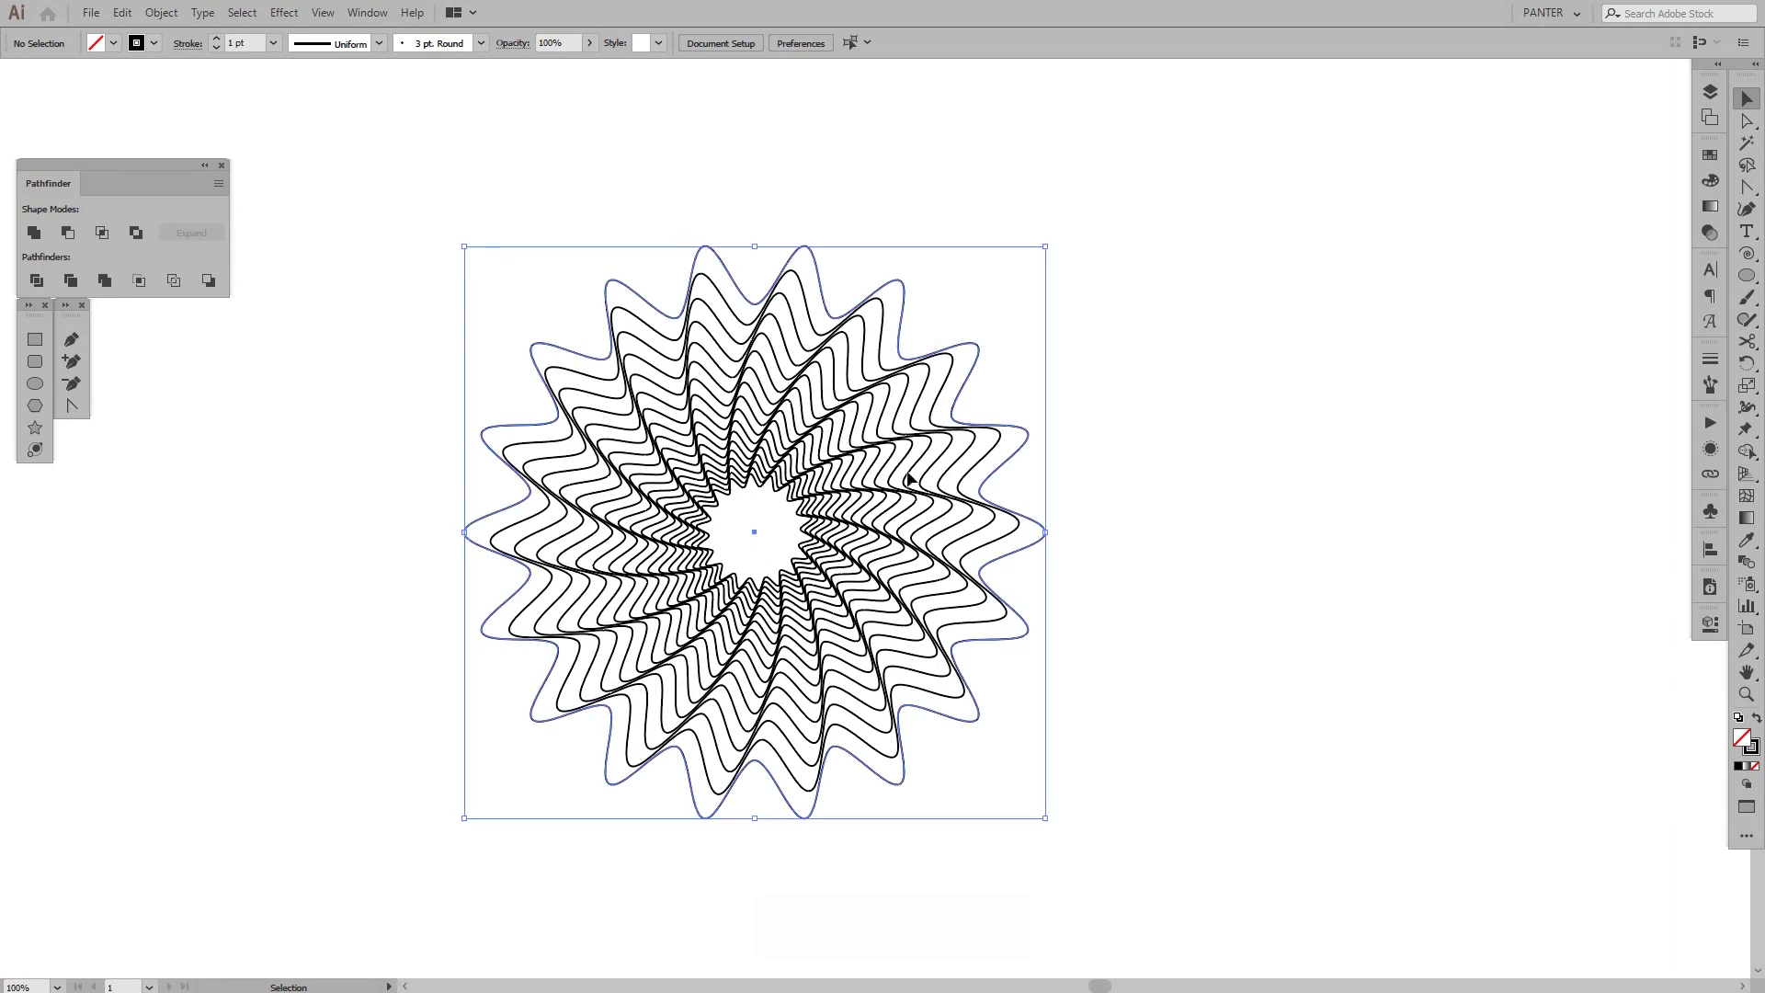
{"action": "left_click_drag", "start_coordinate": [910, 480], "coordinate": [1213, 505]}
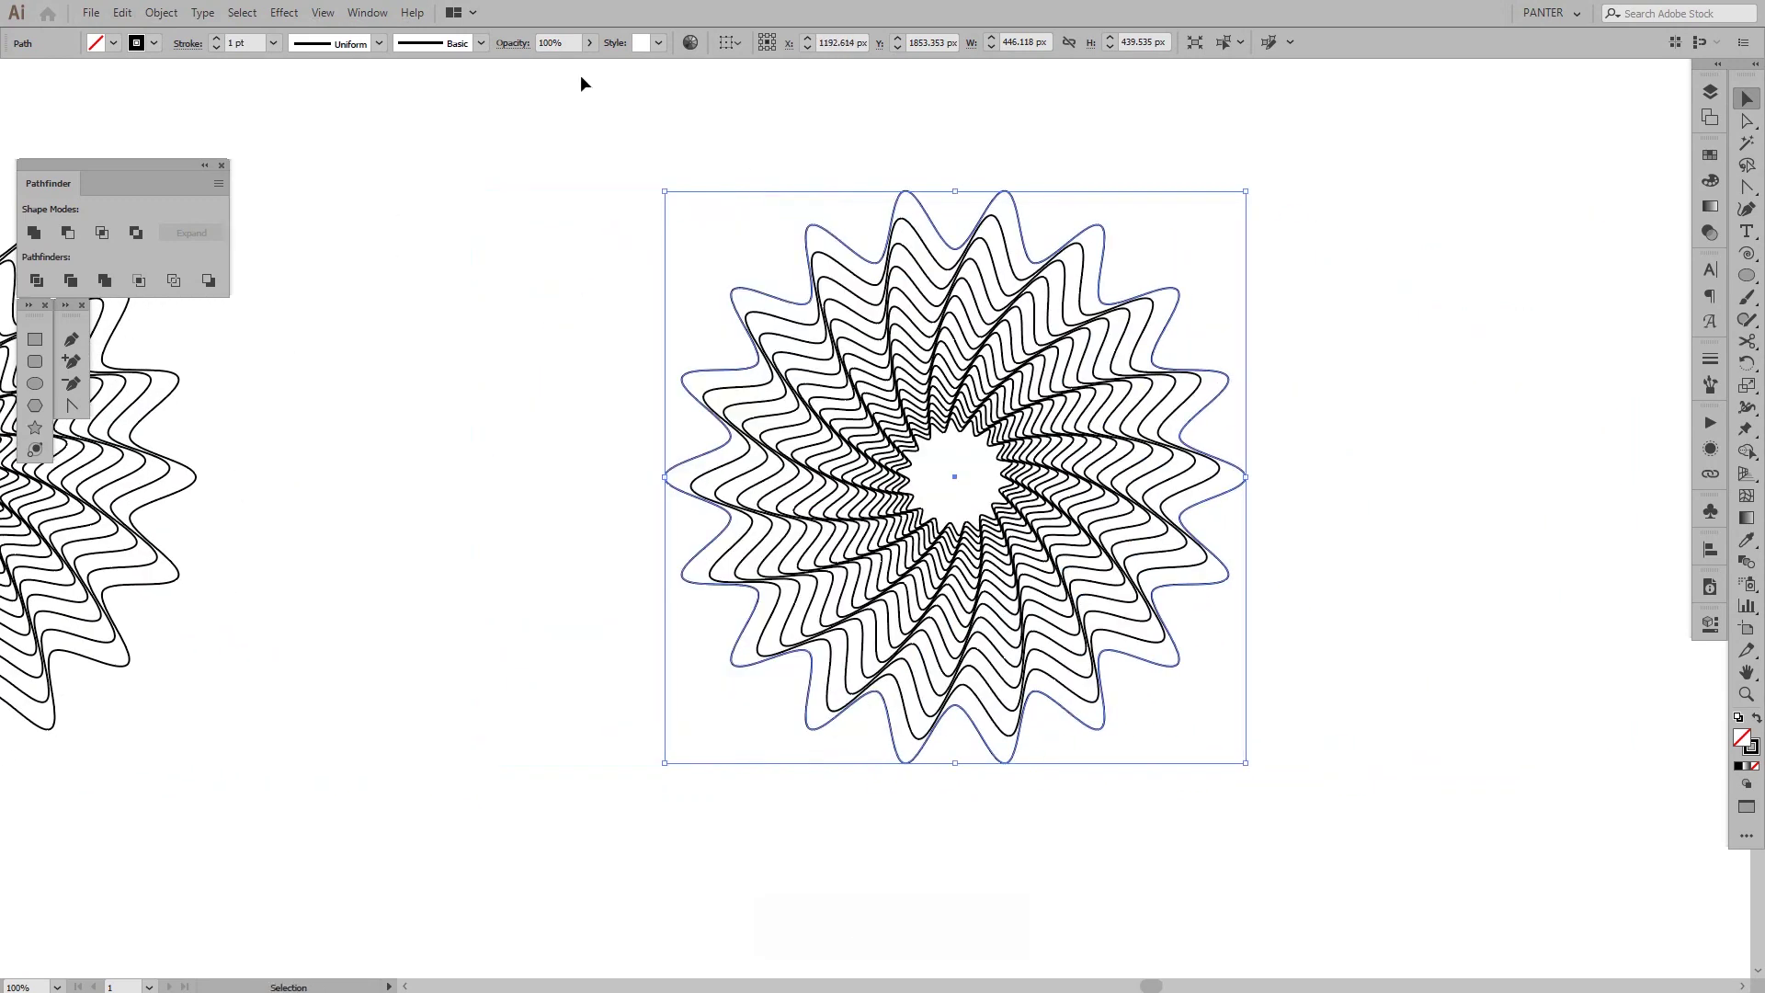
Expand the copy's appearance and swap its fill and stroke, giving it a black fill and no stroke.
{"action": "left_click", "coordinate": [162, 13]}
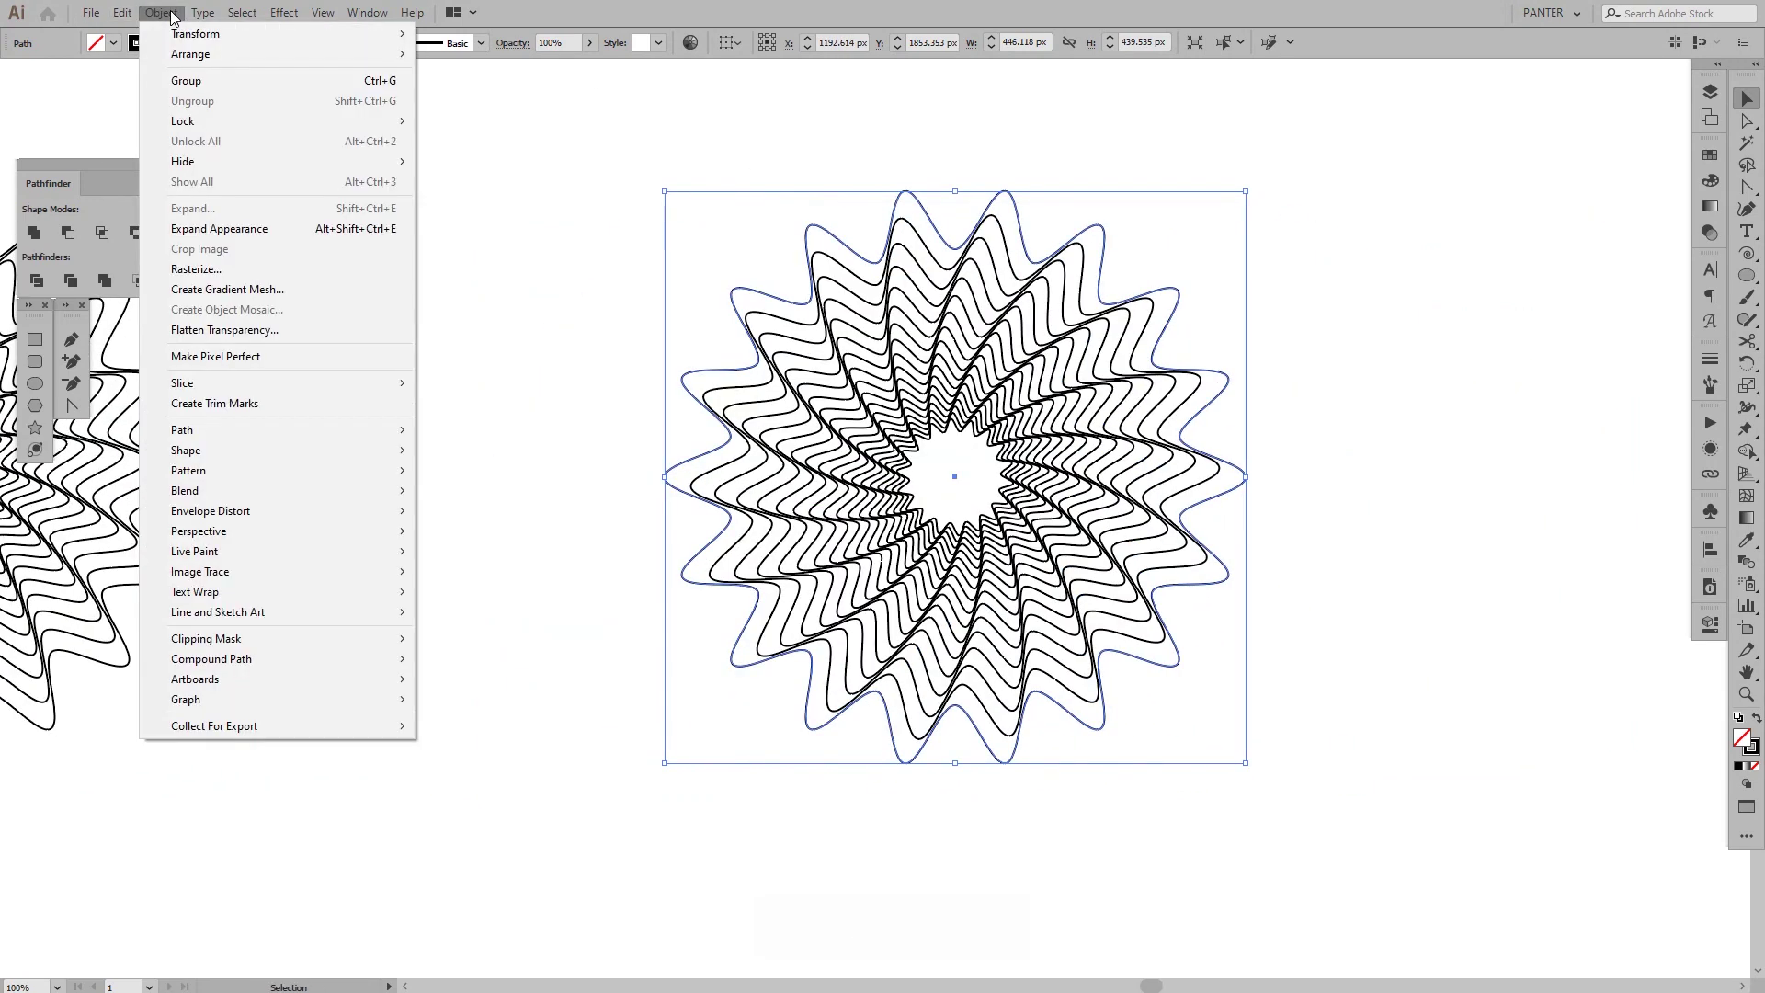
{"action": "left_click", "coordinate": [241, 232]}
{"action": "scroll", "coordinate": [1119, 354], "scroll_direction": "up", "scroll_amount": 1}
{"action": "mouse_move", "coordinate": [1165, 384]}
{"action": "left_mouse_down"}
{"action": "mouse_move", "coordinate": [1206, 342]}
{"action": "mouse_move", "coordinate": [1195, 378]}
{"action": "left_mouse_up"}
{"action": "key", "text": "shift+x"}
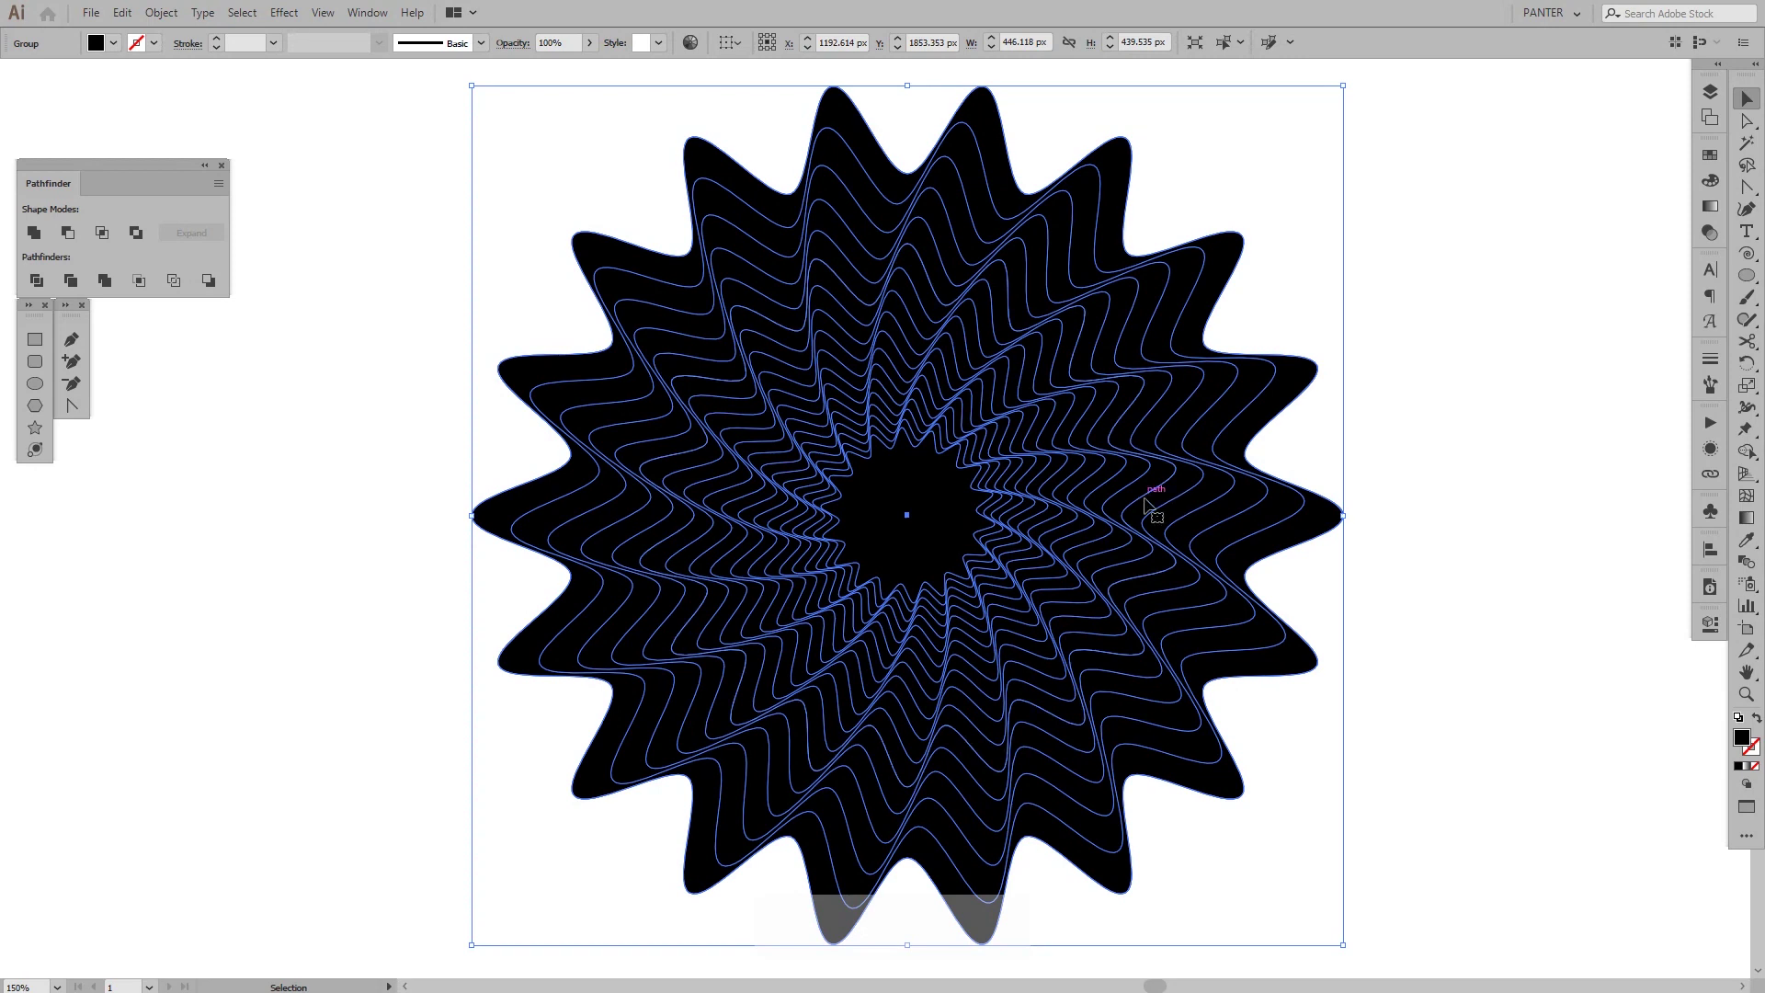
Divide the black wavy shapes with Pathfinder Divide, ungroup the resulting pieces and deselect them.
{"action": "left_click", "coordinate": [40, 287]}
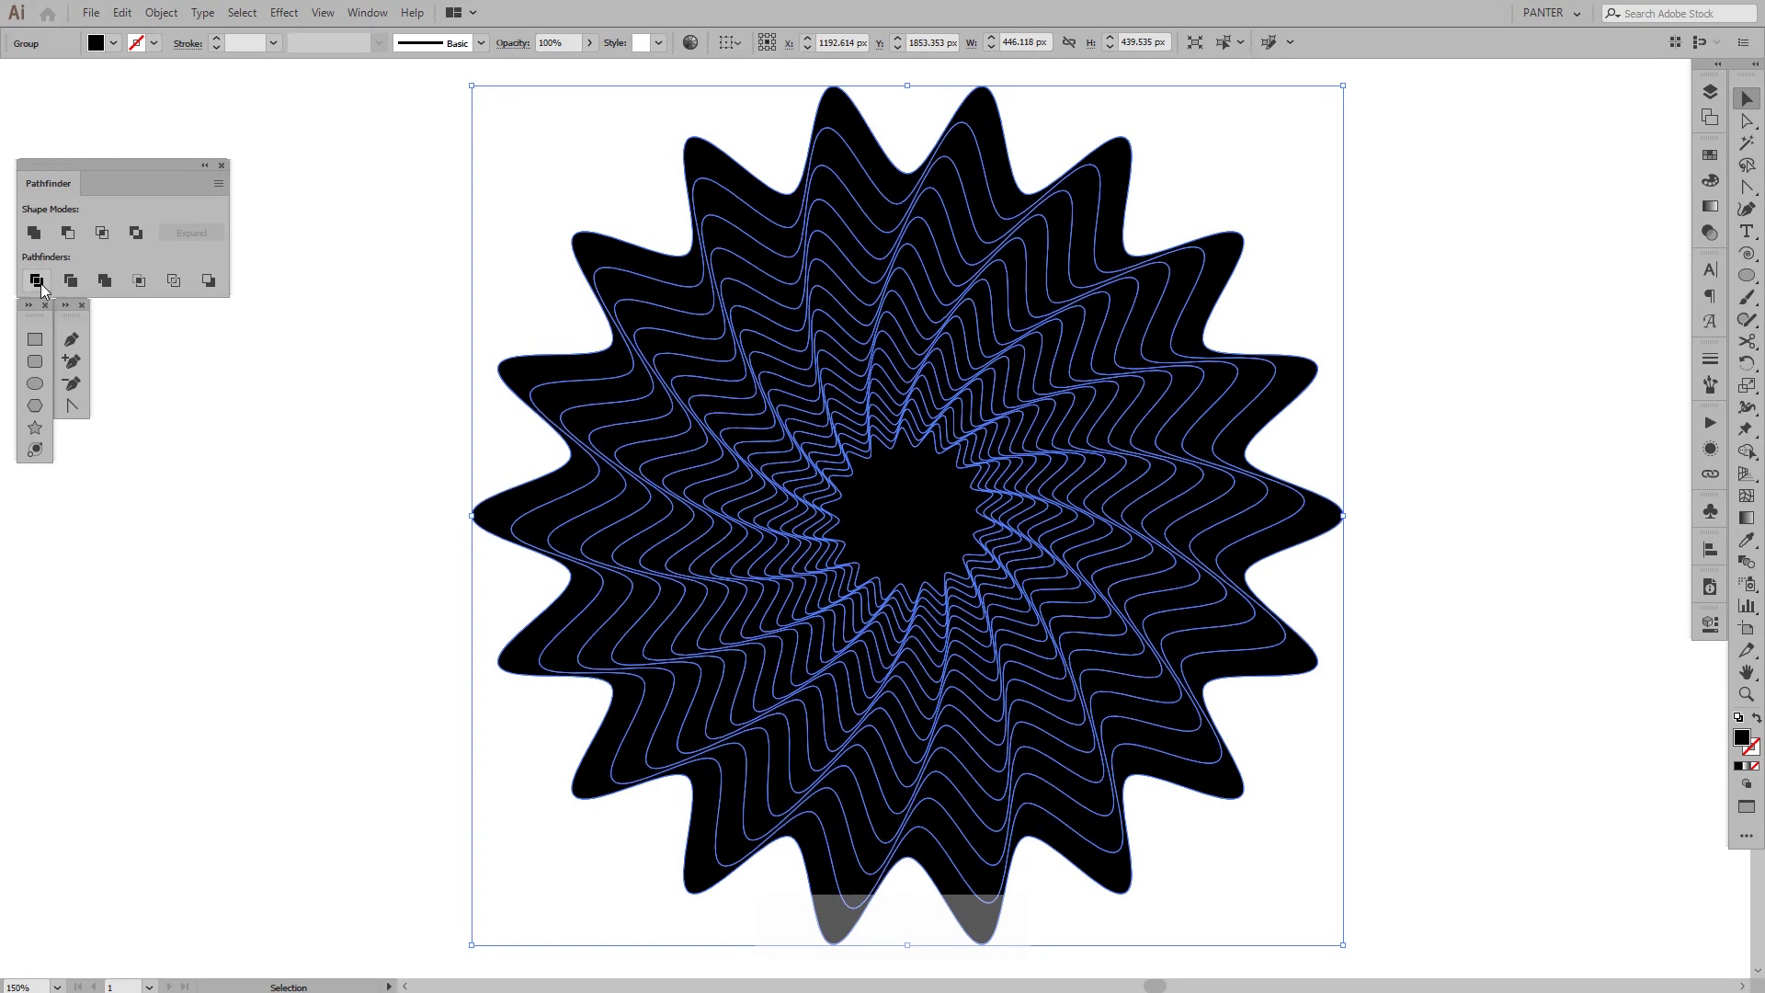
{"action": "left_click", "coordinate": [367, 17]}
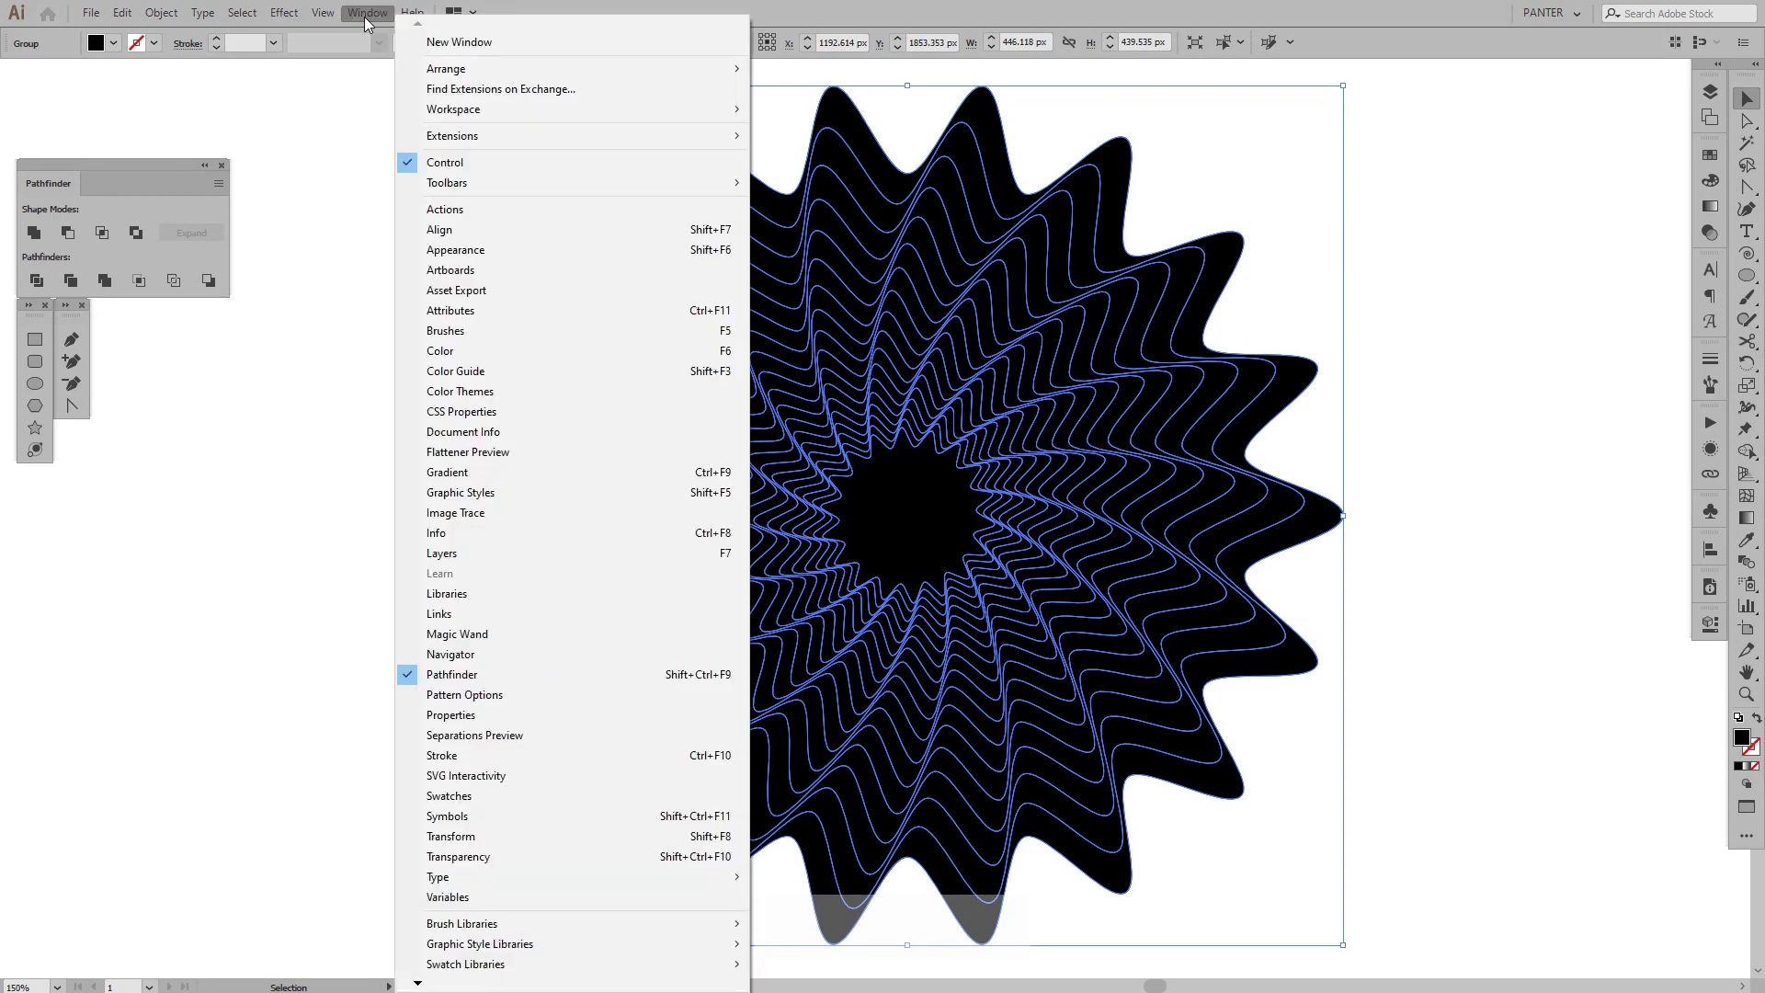
{"action": "left_click", "coordinate": [463, 676]}
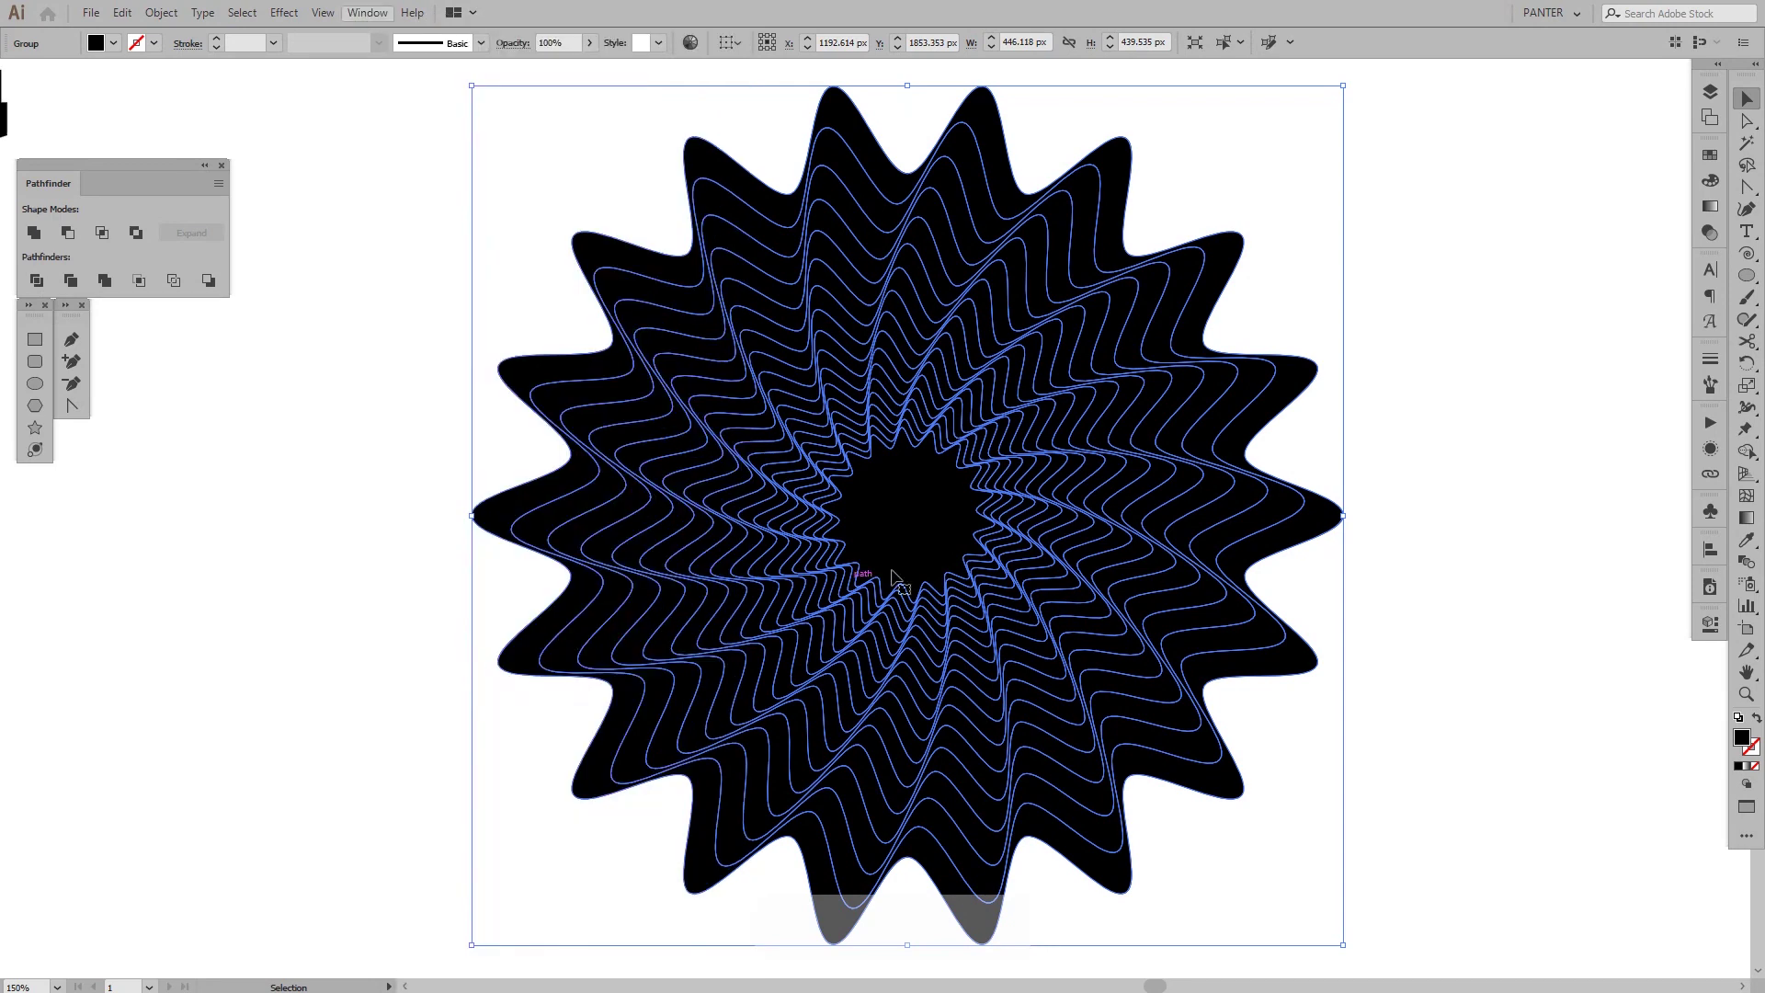
{"action": "right_click", "coordinate": [1014, 450]}
{"action": "left_click", "coordinate": [1083, 601]}
{"action": "key", "text": "ctrl+shift+a"}
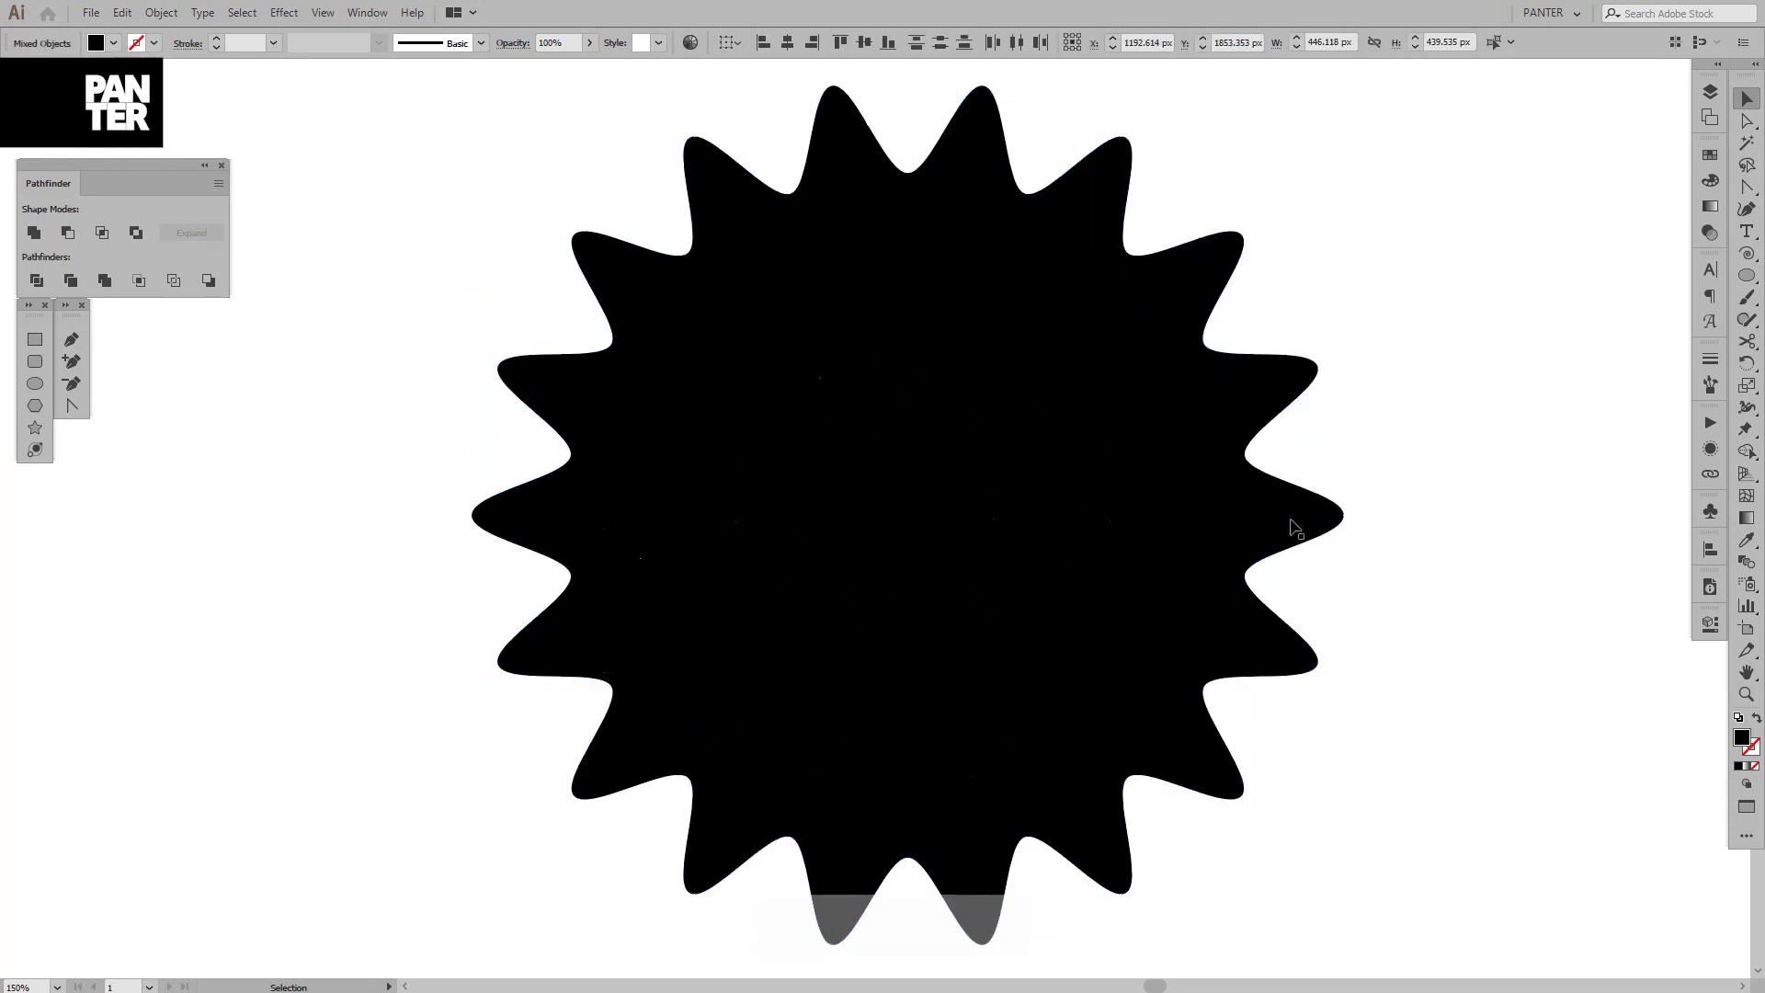
Select every other ring of the divided wavy shape, from the outermost ring inward to the centre.
{"action": "scroll", "coordinate": [1280, 518], "scroll_direction": "up", "scroll_amount": 2}
{"action": "left_click", "coordinate": [1312, 564]}
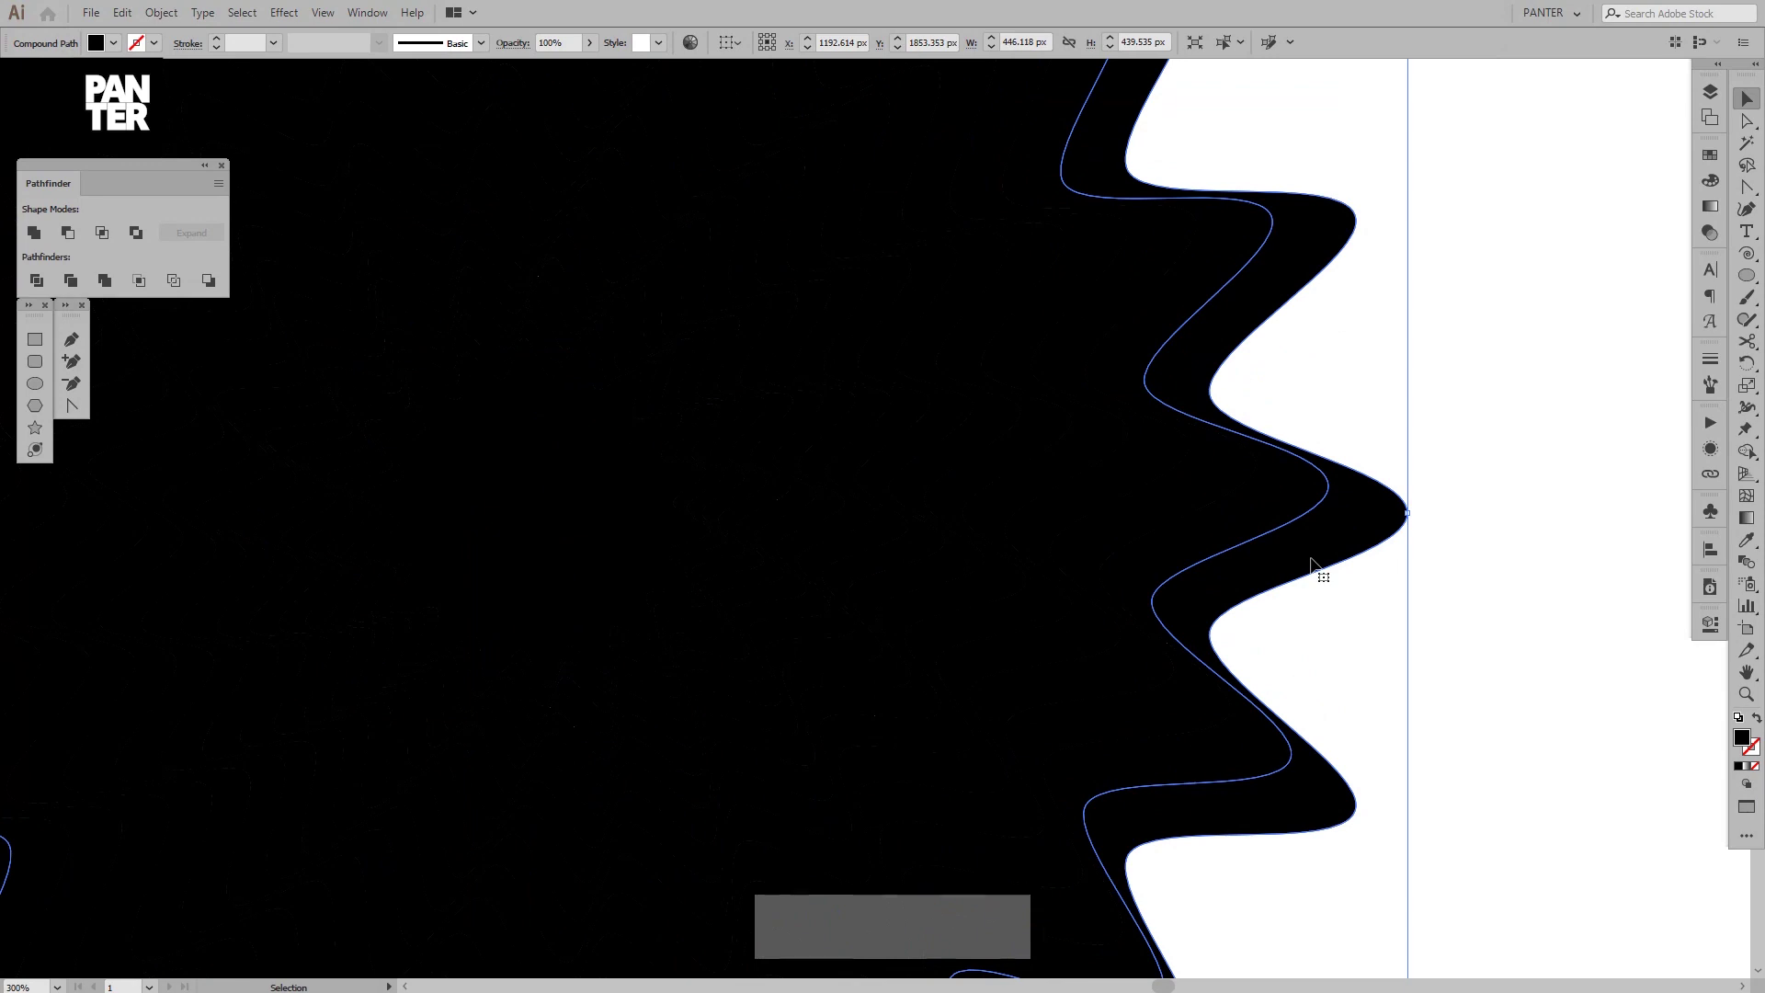
{"action": "key", "text": "shift"}
{"action": "left_click", "coordinate": [1287, 522], "text": "shift"}
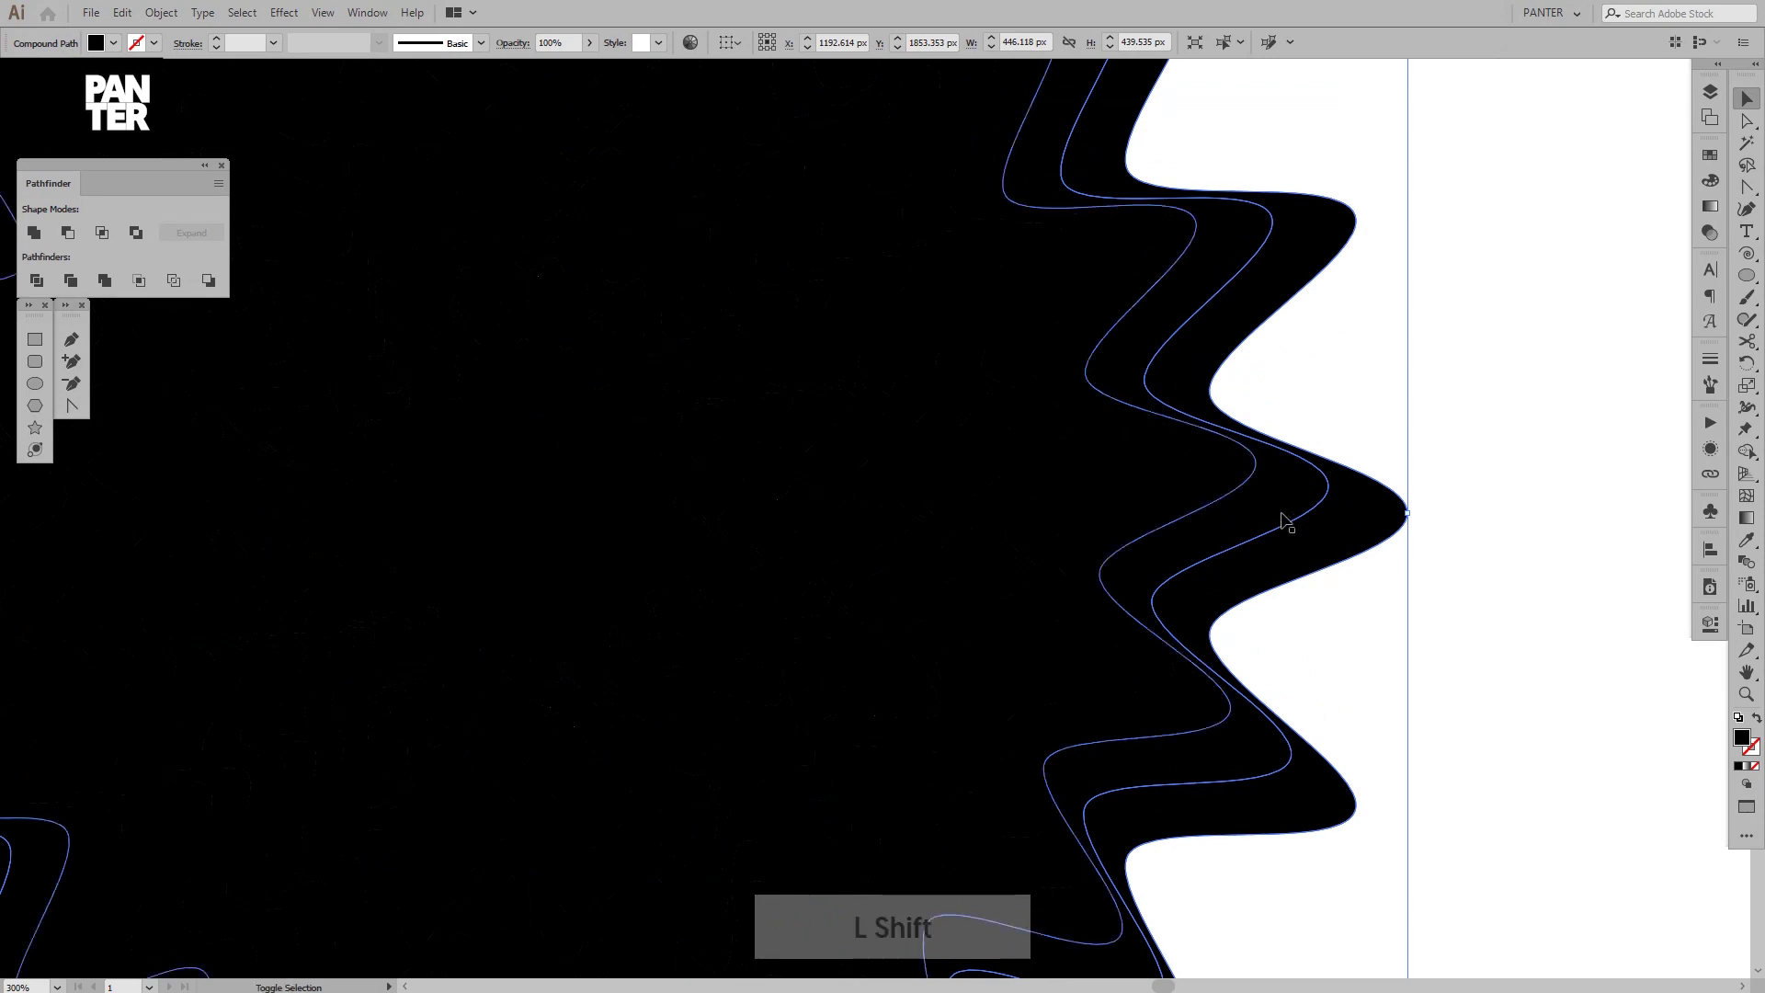
{"action": "left_click", "coordinate": [1186, 476], "text": "shift"}
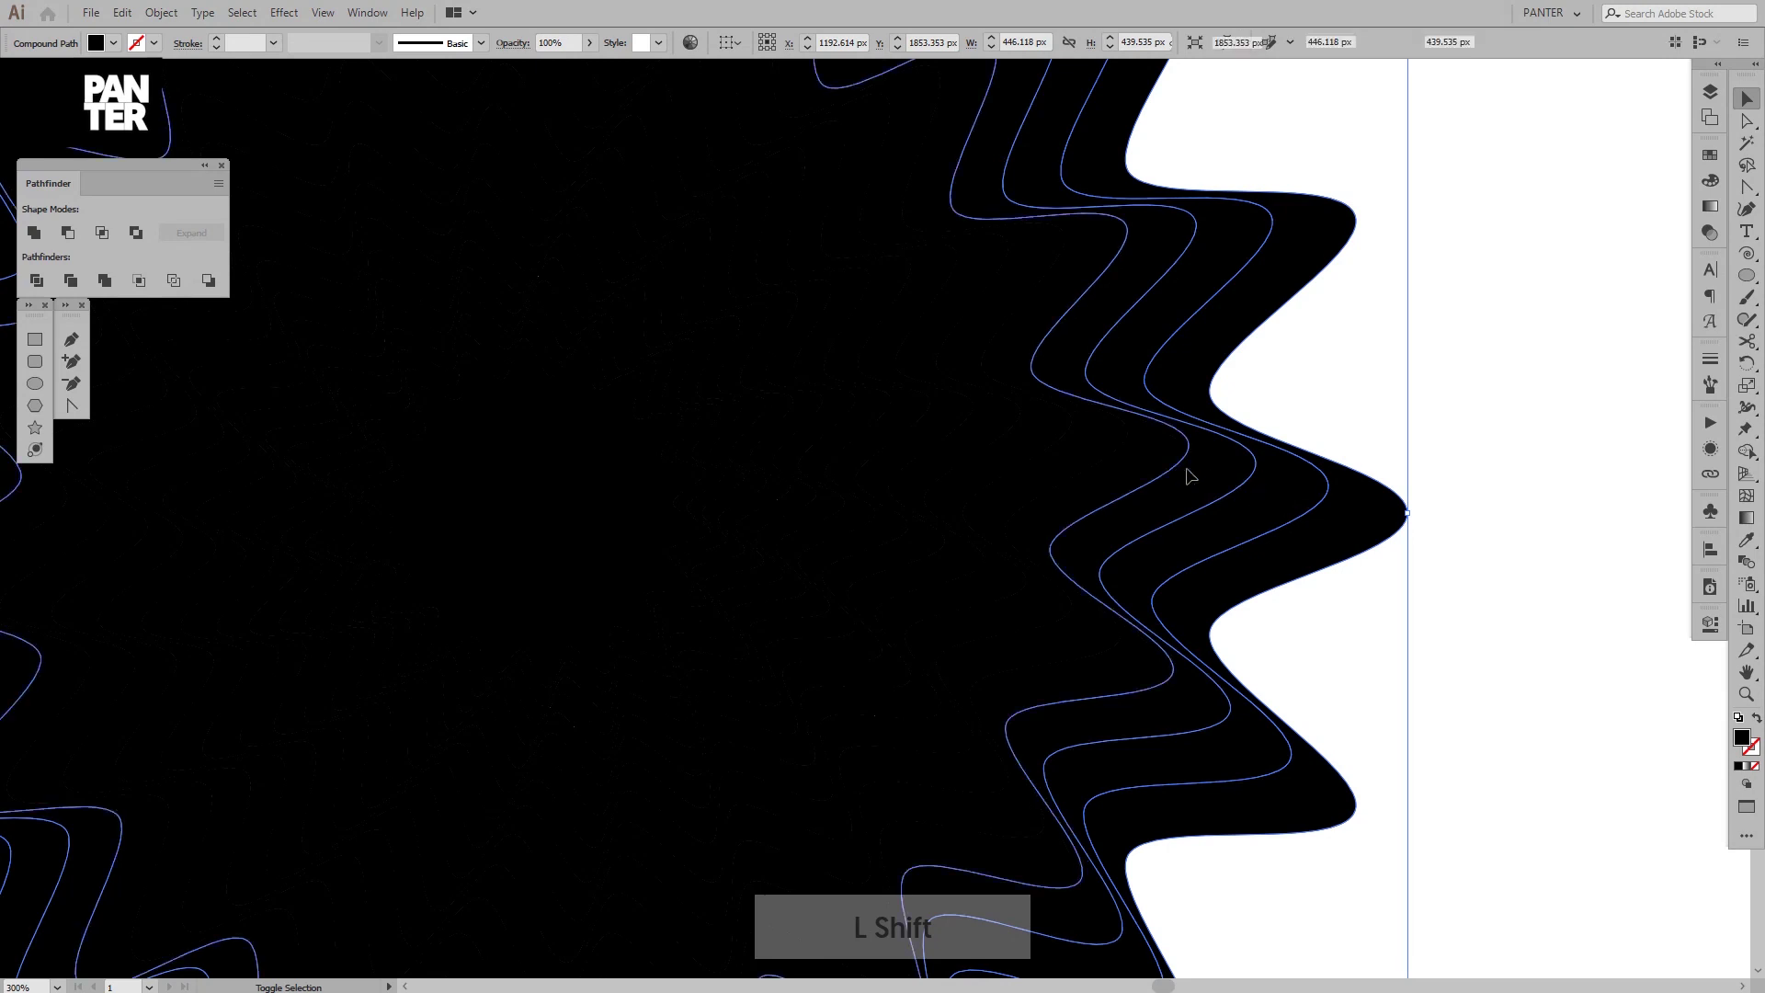
{"action": "left_click", "coordinate": [1155, 461], "text": "shift"}
{"action": "left_click", "coordinate": [1095, 446], "text": "shift"}
{"action": "left_click", "coordinate": [1036, 441], "text": "shift"}
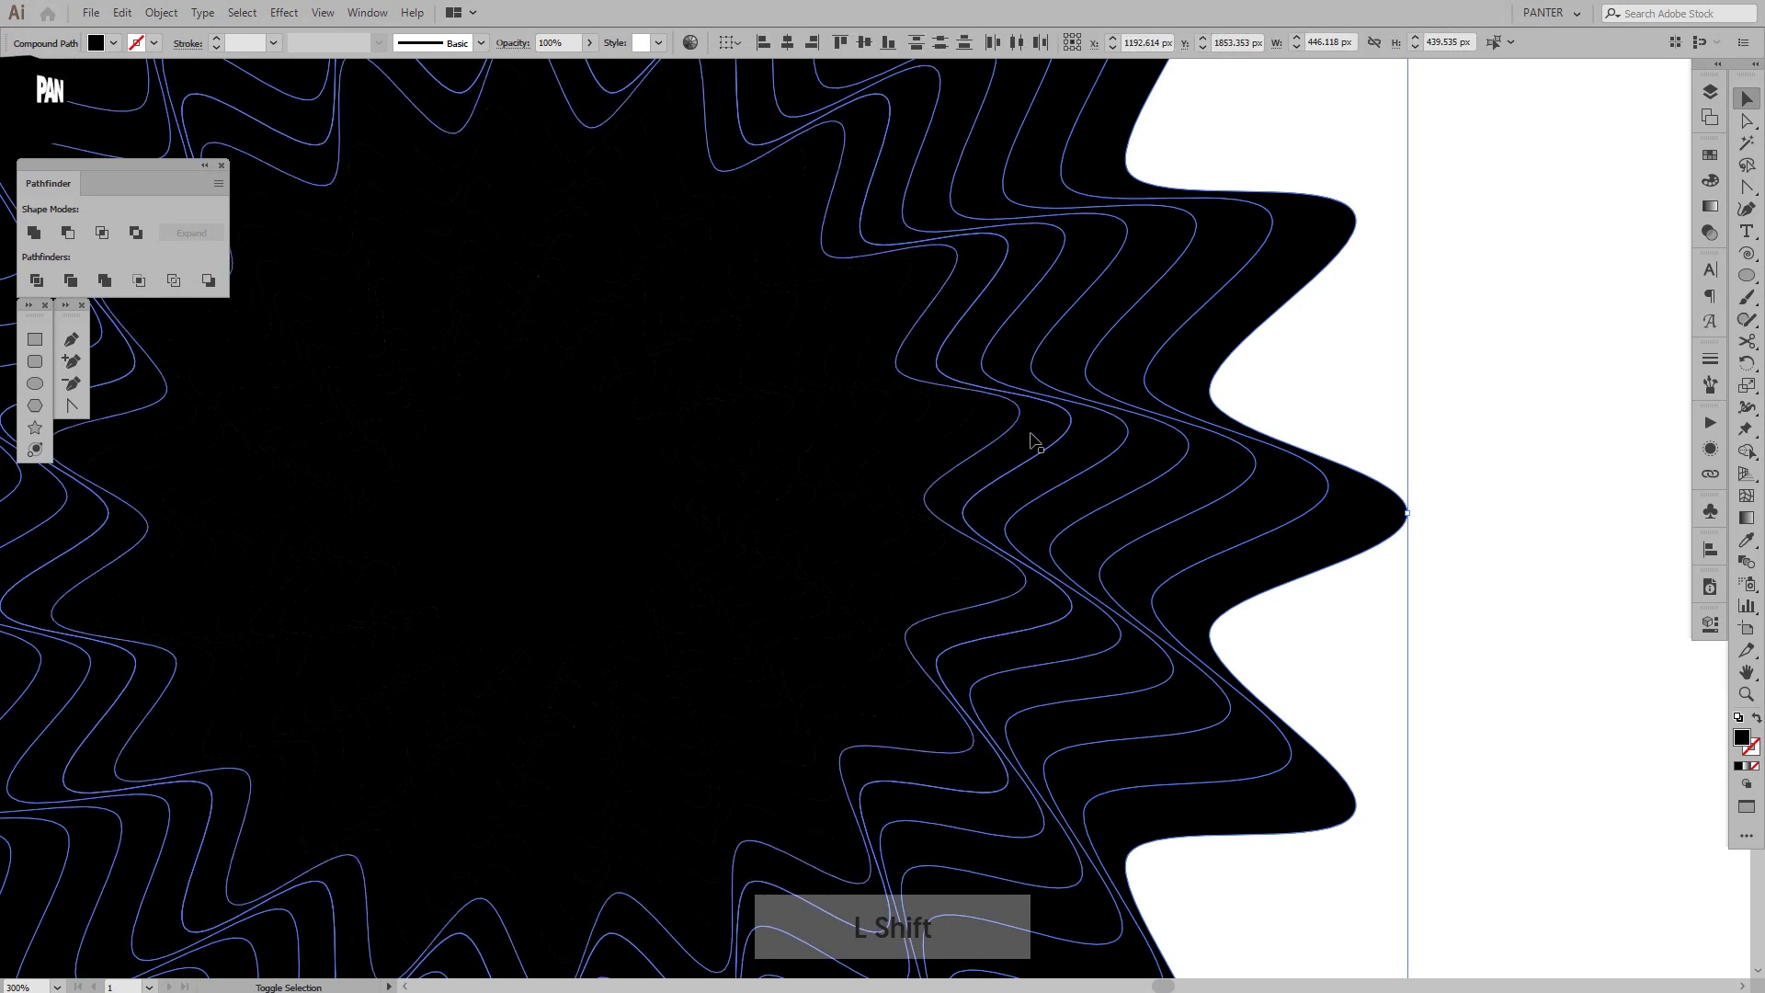
{"action": "left_click", "coordinate": [978, 436], "text": "shift"}
{"action": "left_click", "coordinate": [920, 431], "text": "shift"}
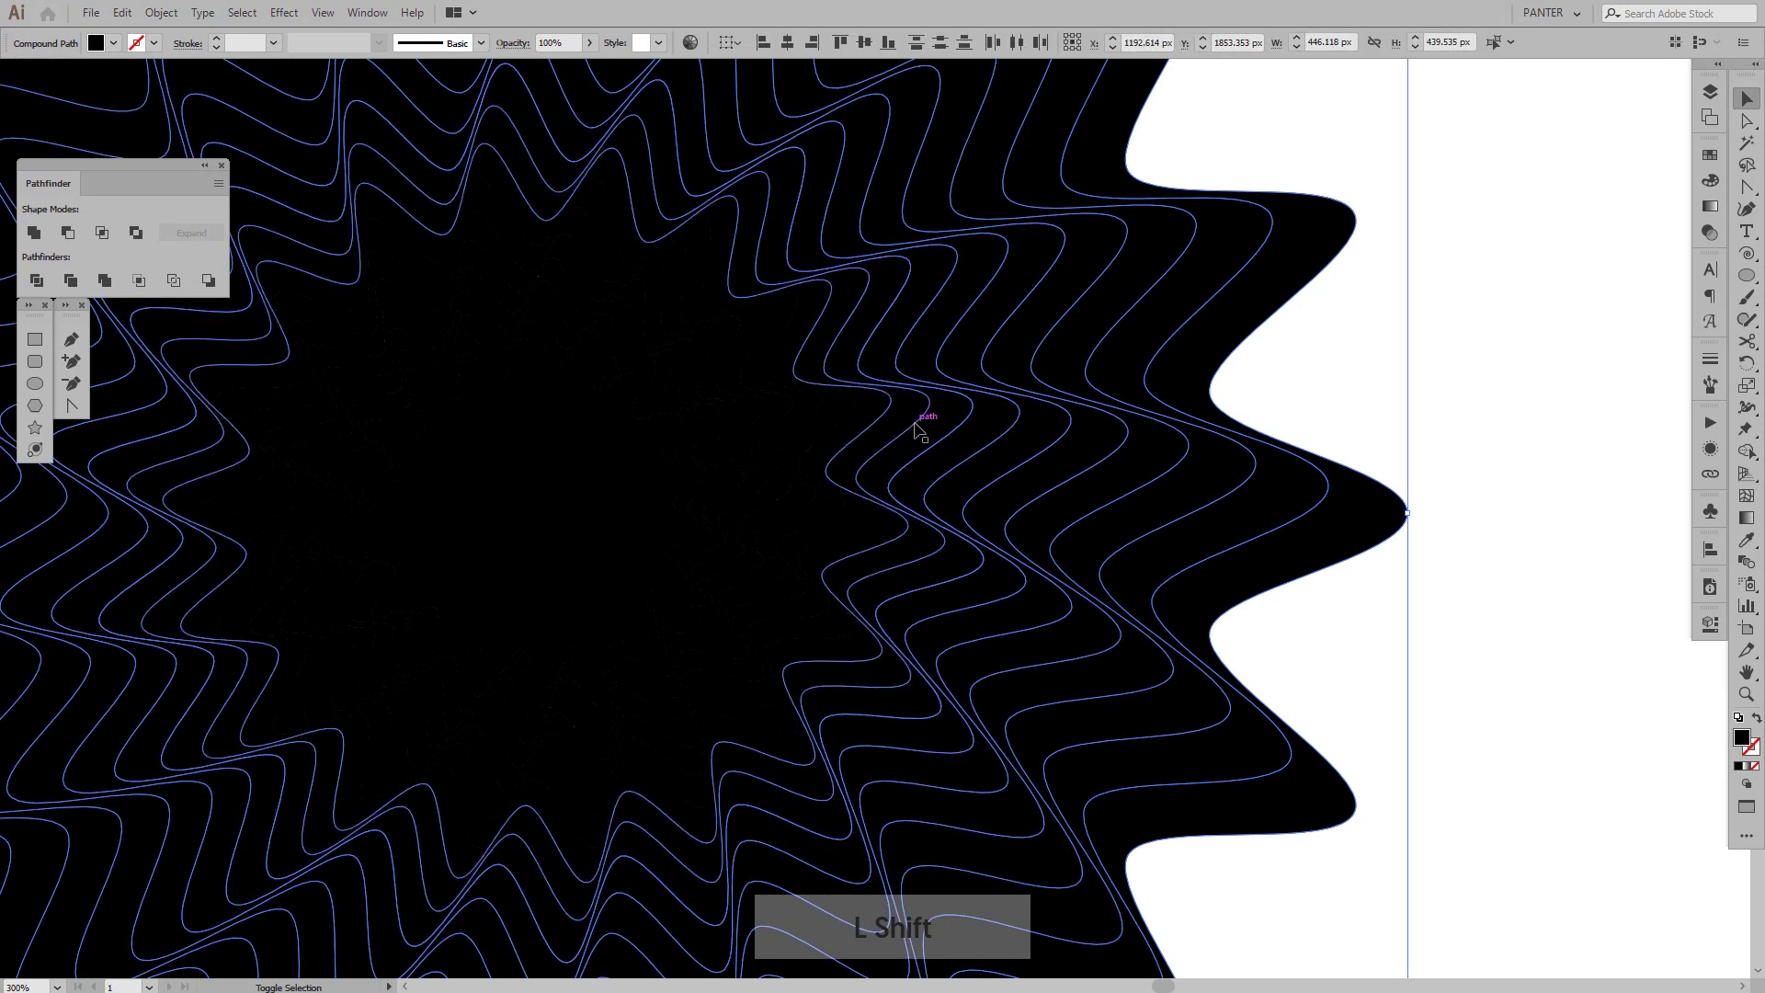
{"action": "left_click", "coordinate": [860, 428], "text": "shift"}
{"action": "left_click", "coordinate": [836, 425], "text": "shift"}
{"action": "left_click", "coordinate": [821, 419], "text": "shift"}
{"action": "left_click", "coordinate": [804, 419], "text": "shift"}
{"action": "left_click", "coordinate": [781, 414], "text": "shift"}
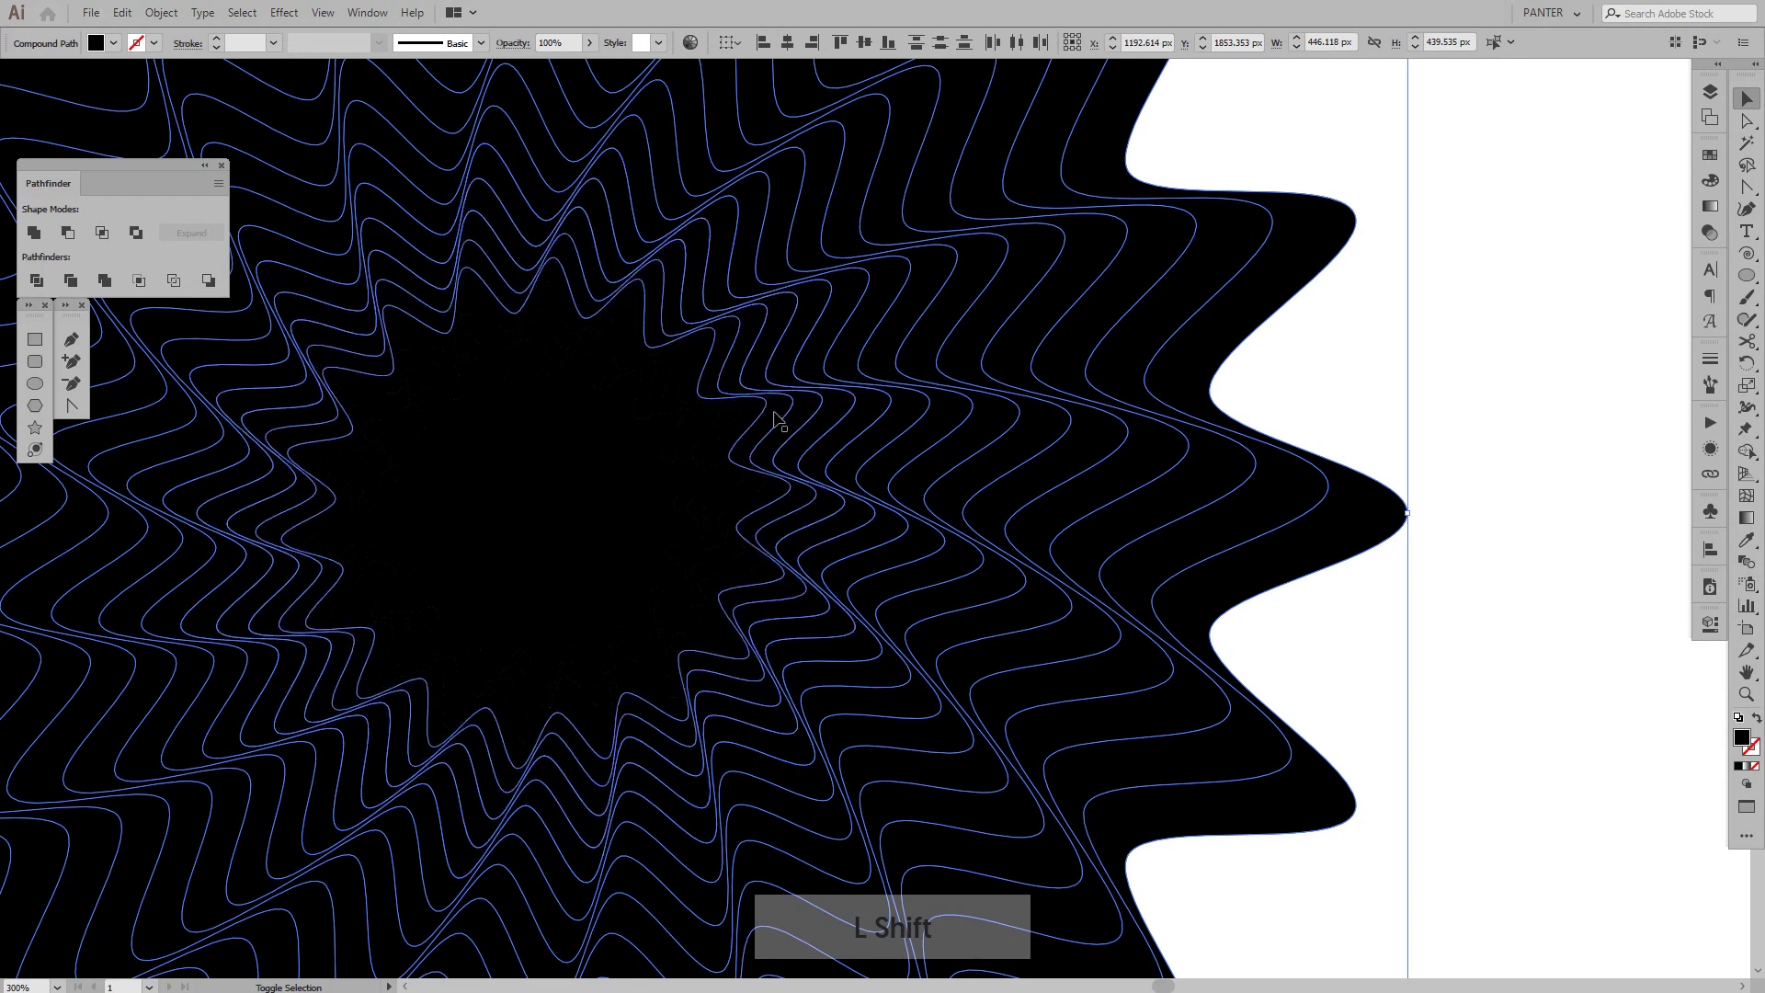
{"action": "left_click", "coordinate": [763, 415], "text": "shift"}
{"action": "left_click", "coordinate": [743, 421], "text": "shift"}
{"action": "left_click", "coordinate": [726, 421], "text": "shift"}
{"action": "left_click", "coordinate": [709, 423], "text": "shift"}
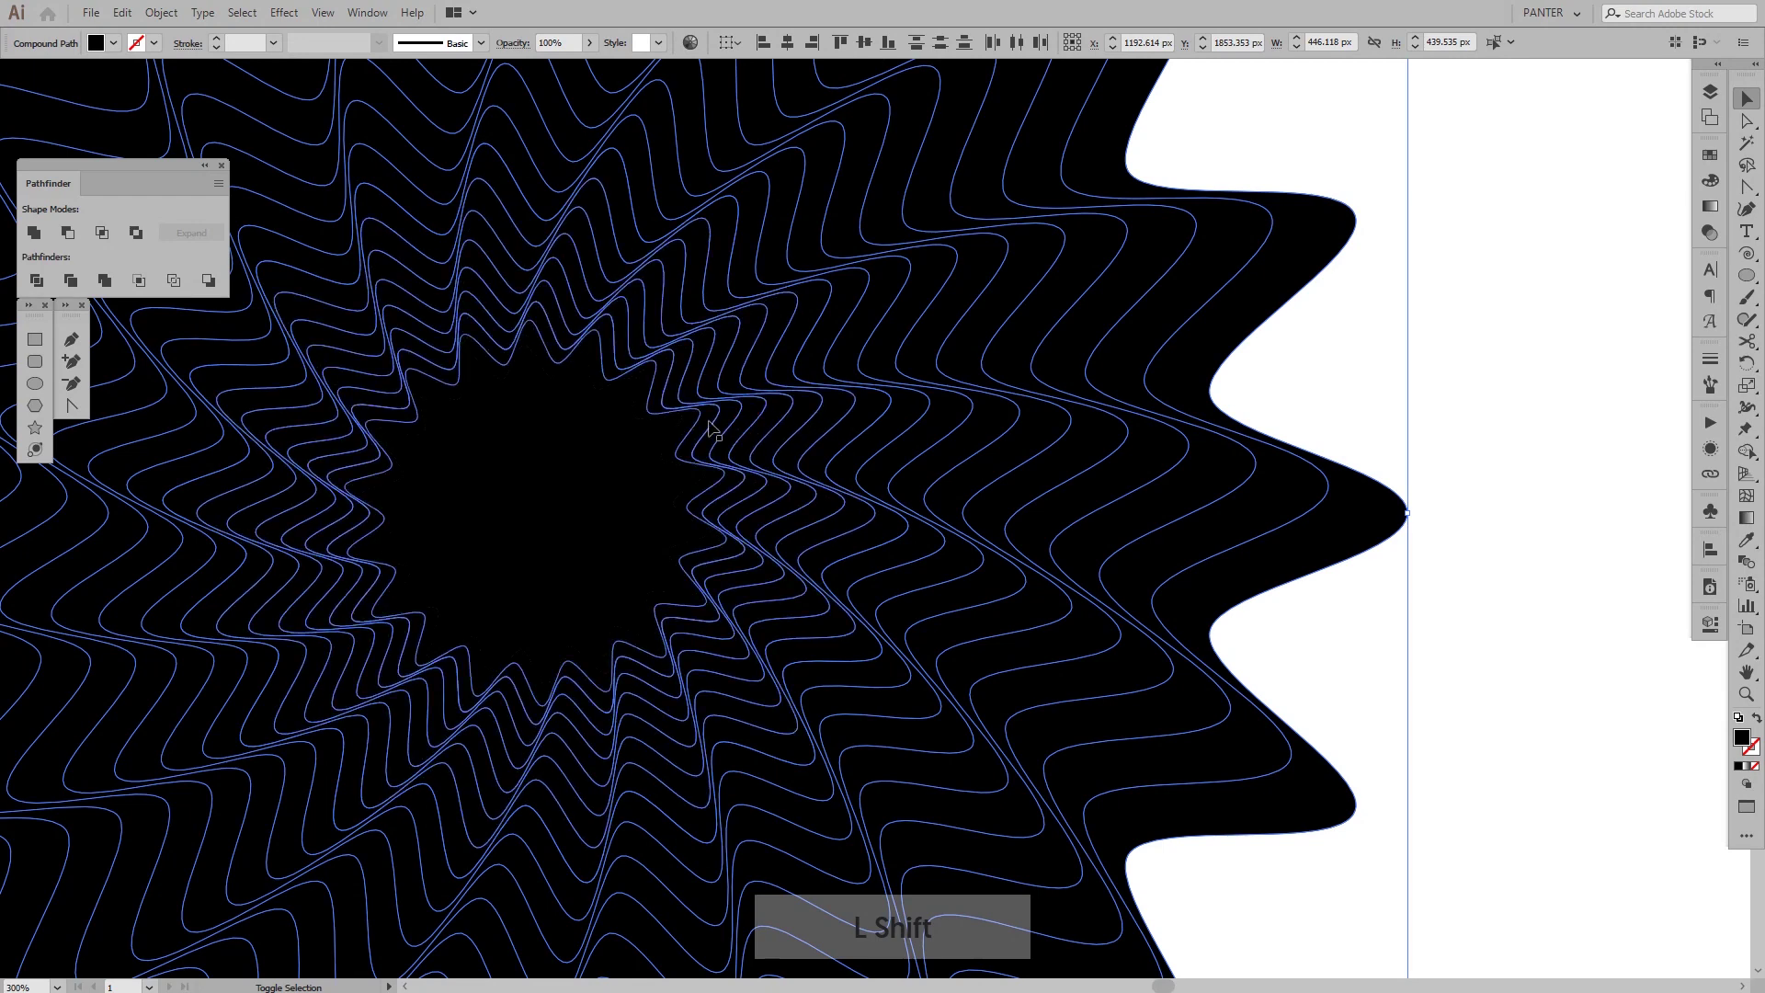
{"action": "left_click", "coordinate": [691, 425], "text": "shift"}
{"action": "left_click", "coordinate": [677, 428], "text": "shift"}
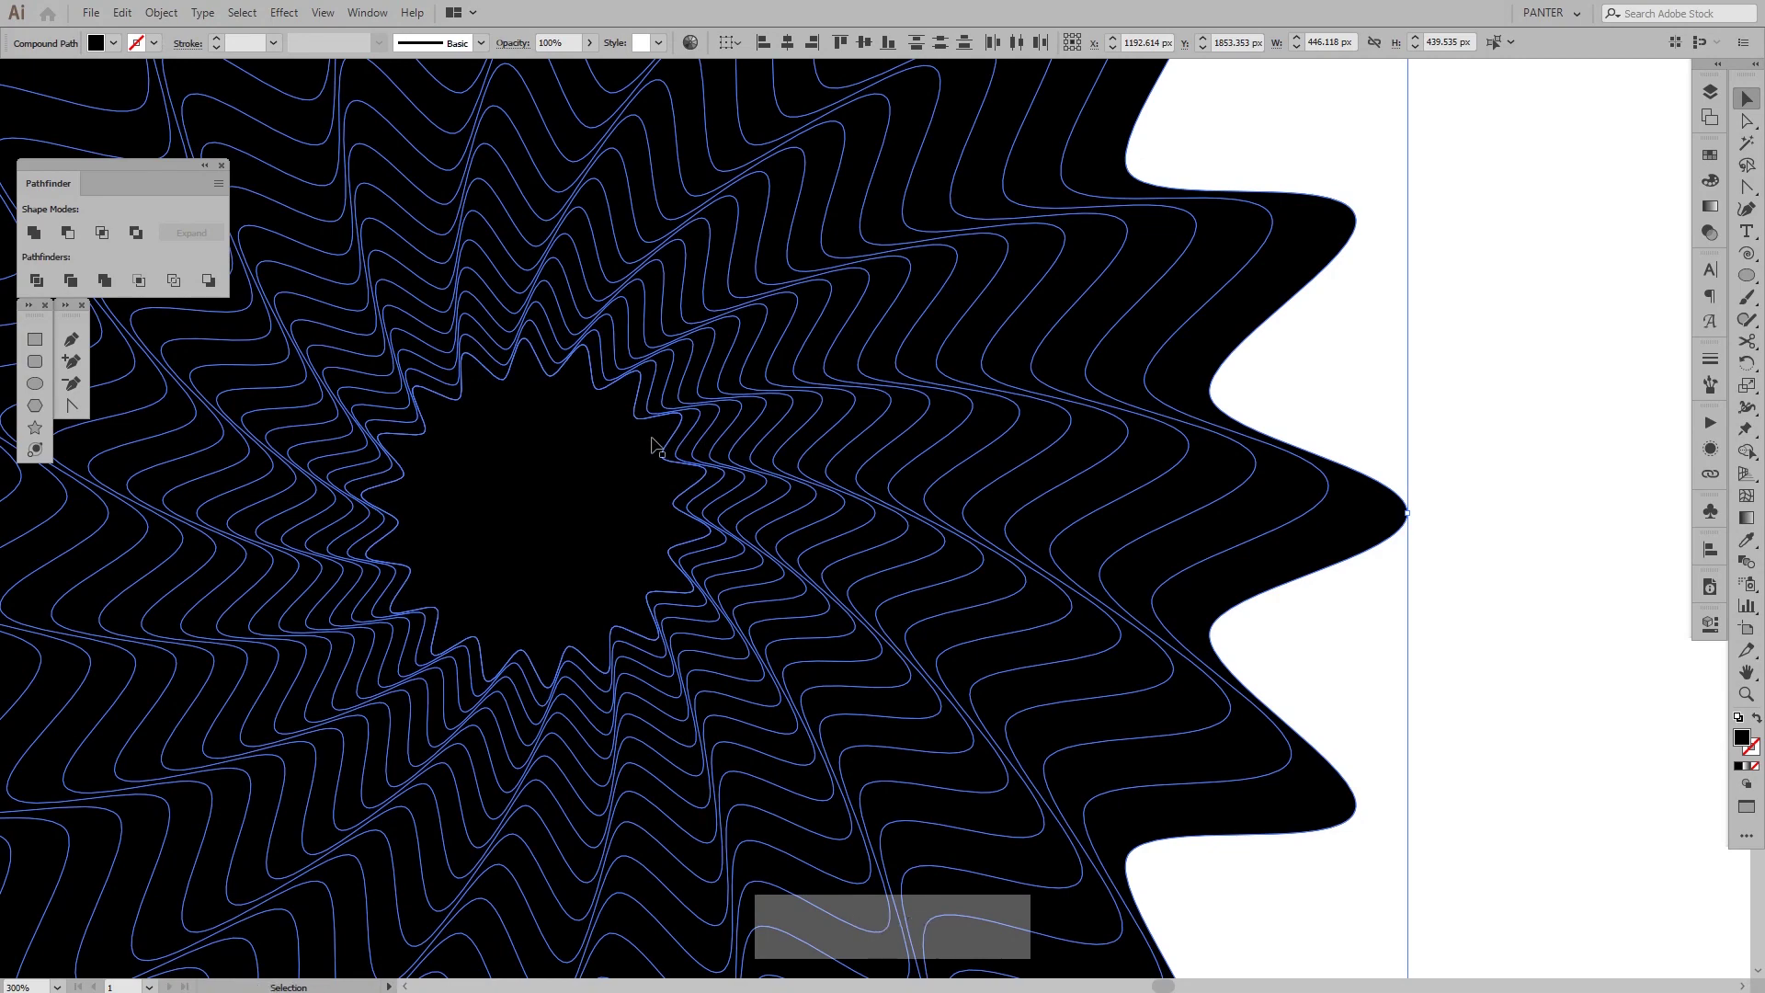
Move the selected alternate rings about 615 px to the right of the remaining rings and deselect them.
{"action": "scroll", "coordinate": [655, 443], "scroll_direction": "down", "scroll_amount": 1}
{"action": "scroll", "coordinate": [653, 446], "scroll_direction": "down", "scroll_amount": 1}
{"action": "scroll", "coordinate": [829, 483], "scroll_direction": "up", "scroll_amount": 1}
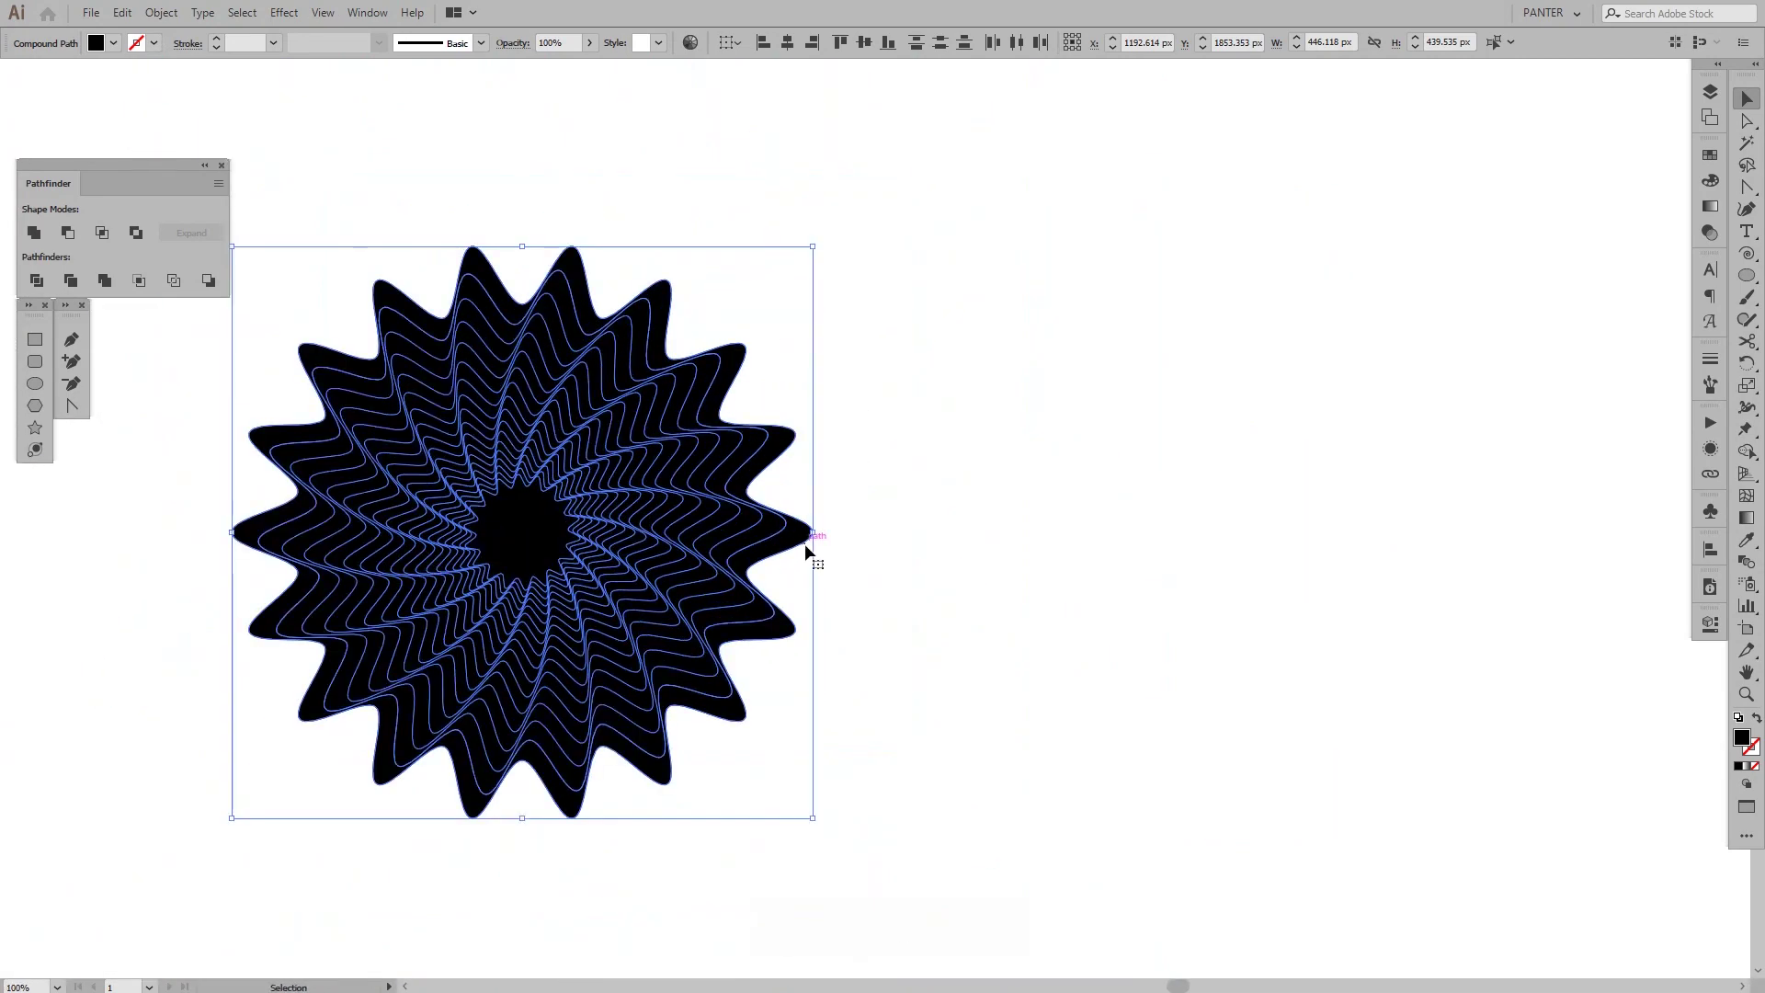
{"action": "left_click_drag", "start_coordinate": [798, 544], "coordinate": [1598, 579]}
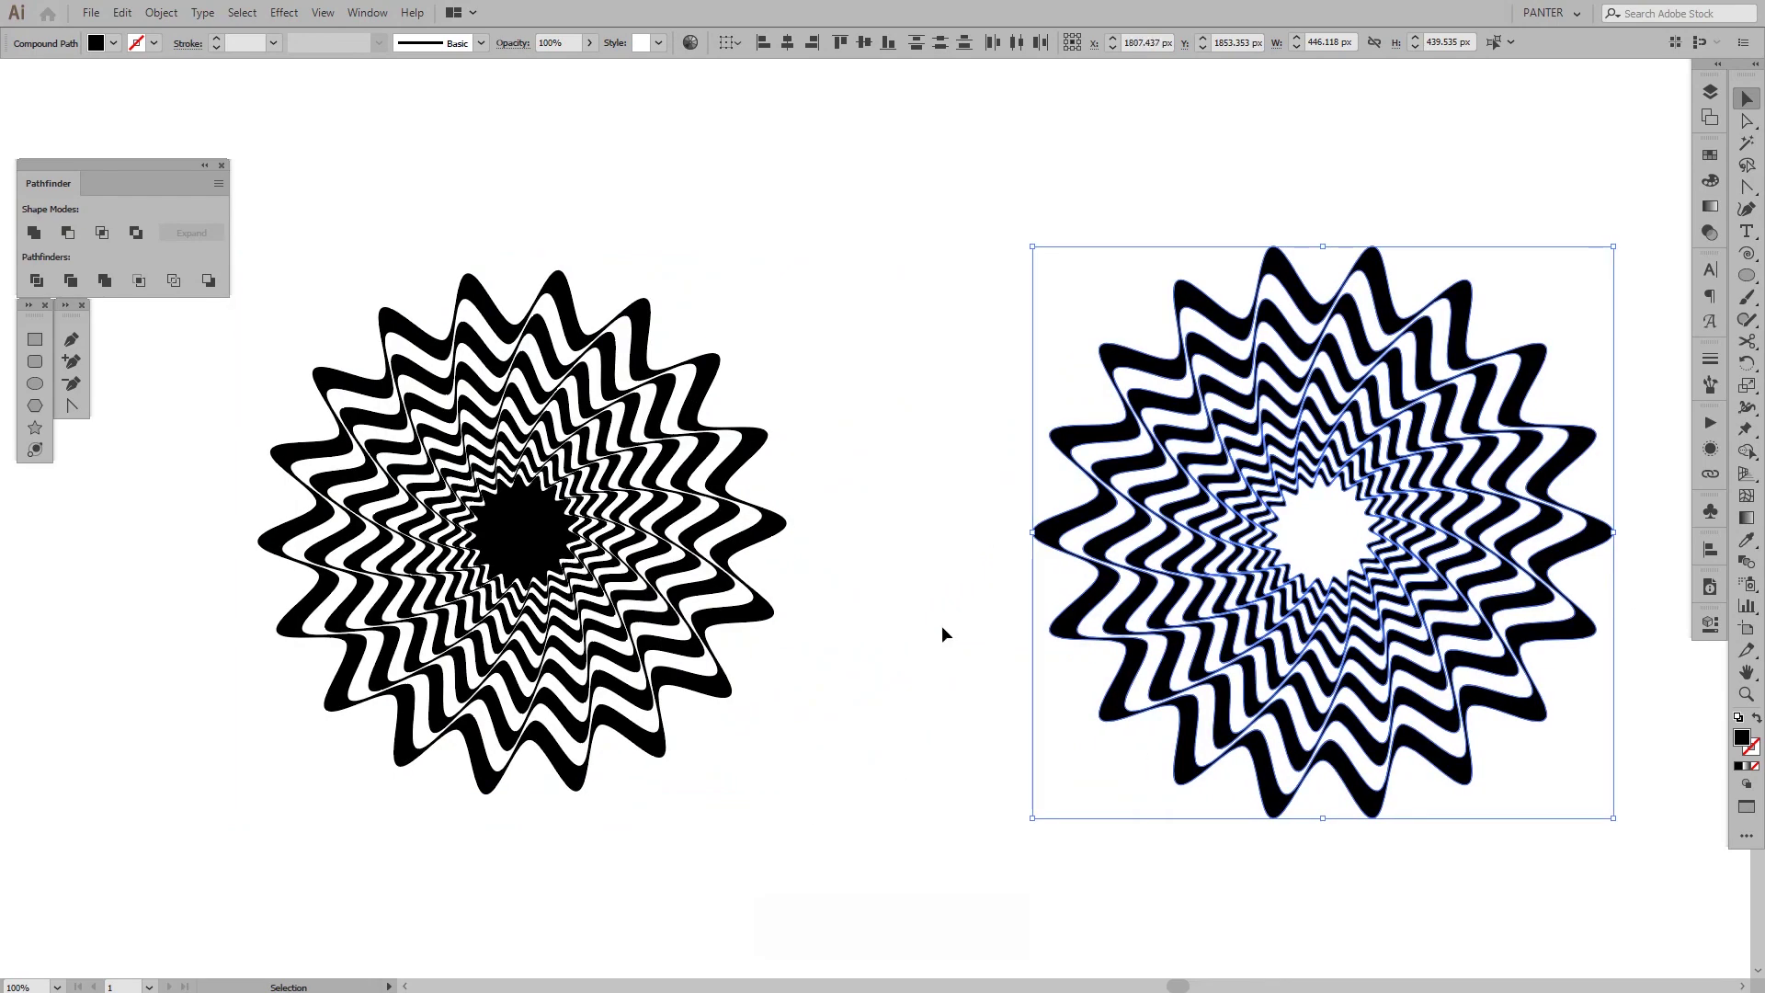
{"action": "left_click", "coordinate": [923, 629]}
{"action": "scroll", "coordinate": [924, 629], "scroll_direction": "down", "scroll_amount": 1}
{"action": "left_click_drag", "start_coordinate": [930, 631], "coordinate": [922, 616]}
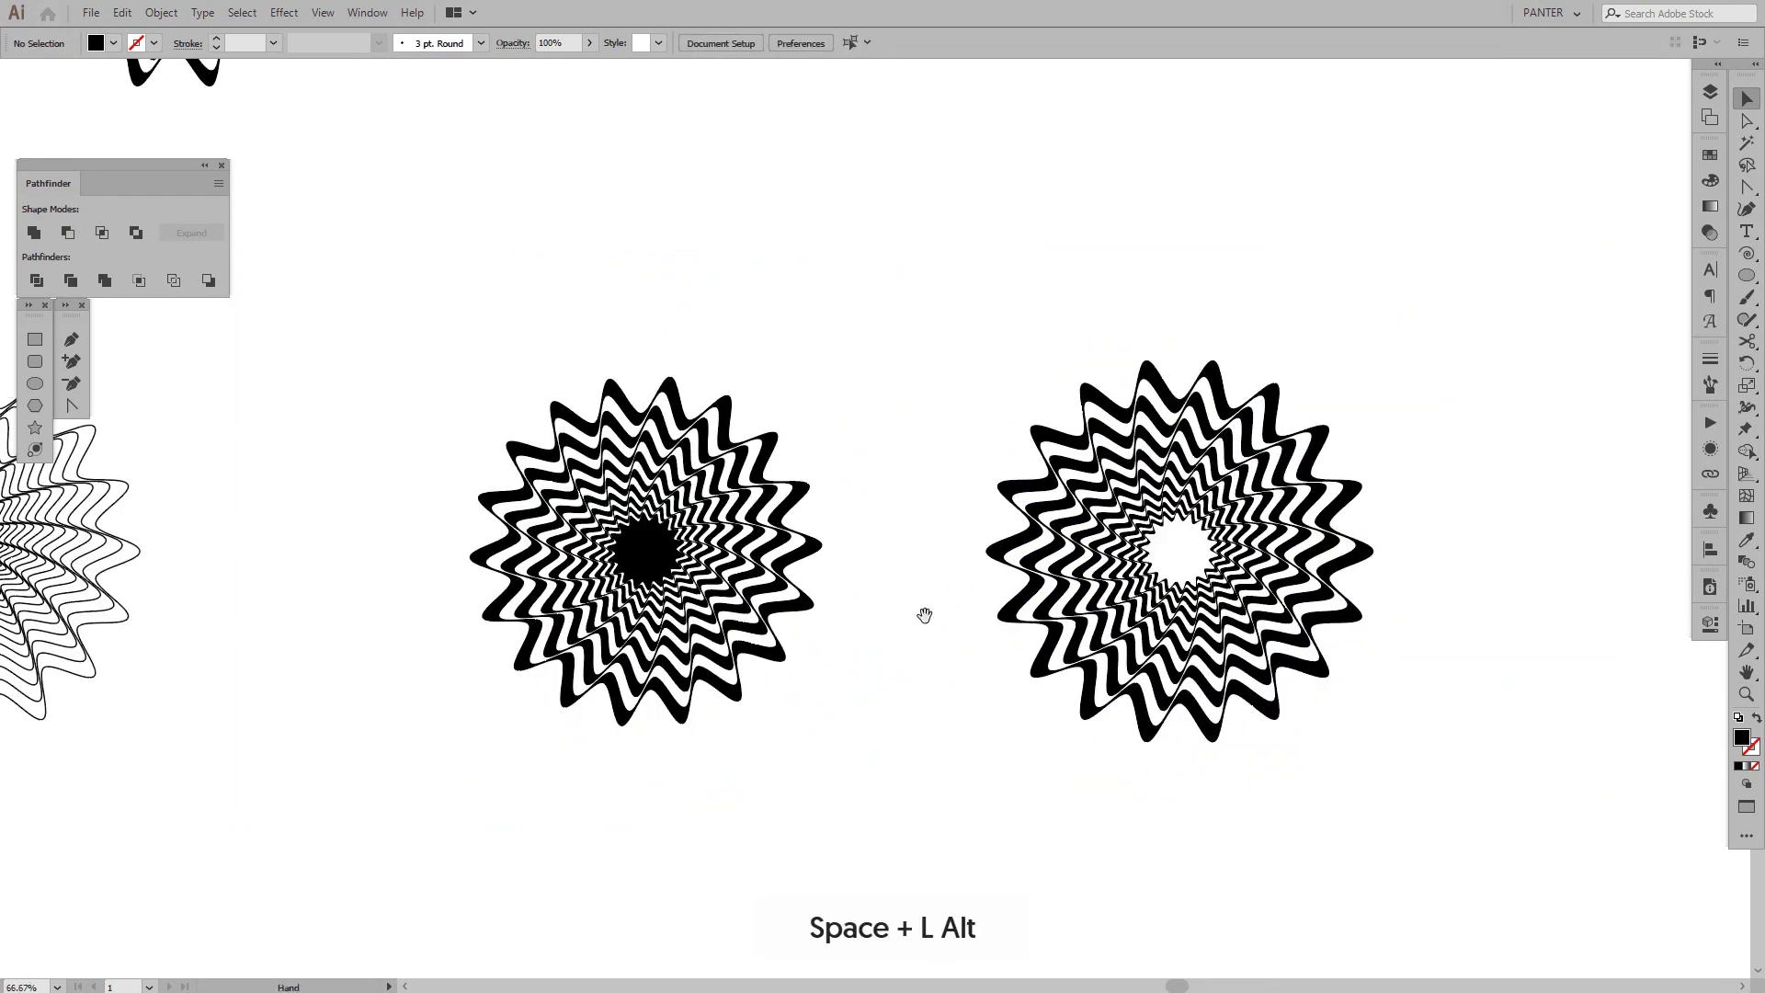
Select all the rings of the separated white-centred pattern, move them closer to the black-centred pattern and deselect.
{"action": "scroll", "coordinate": [918, 576], "scroll_direction": "up", "scroll_amount": 1}
{"action": "left_click_drag", "start_coordinate": [950, 255], "coordinate": [1379, 713]}
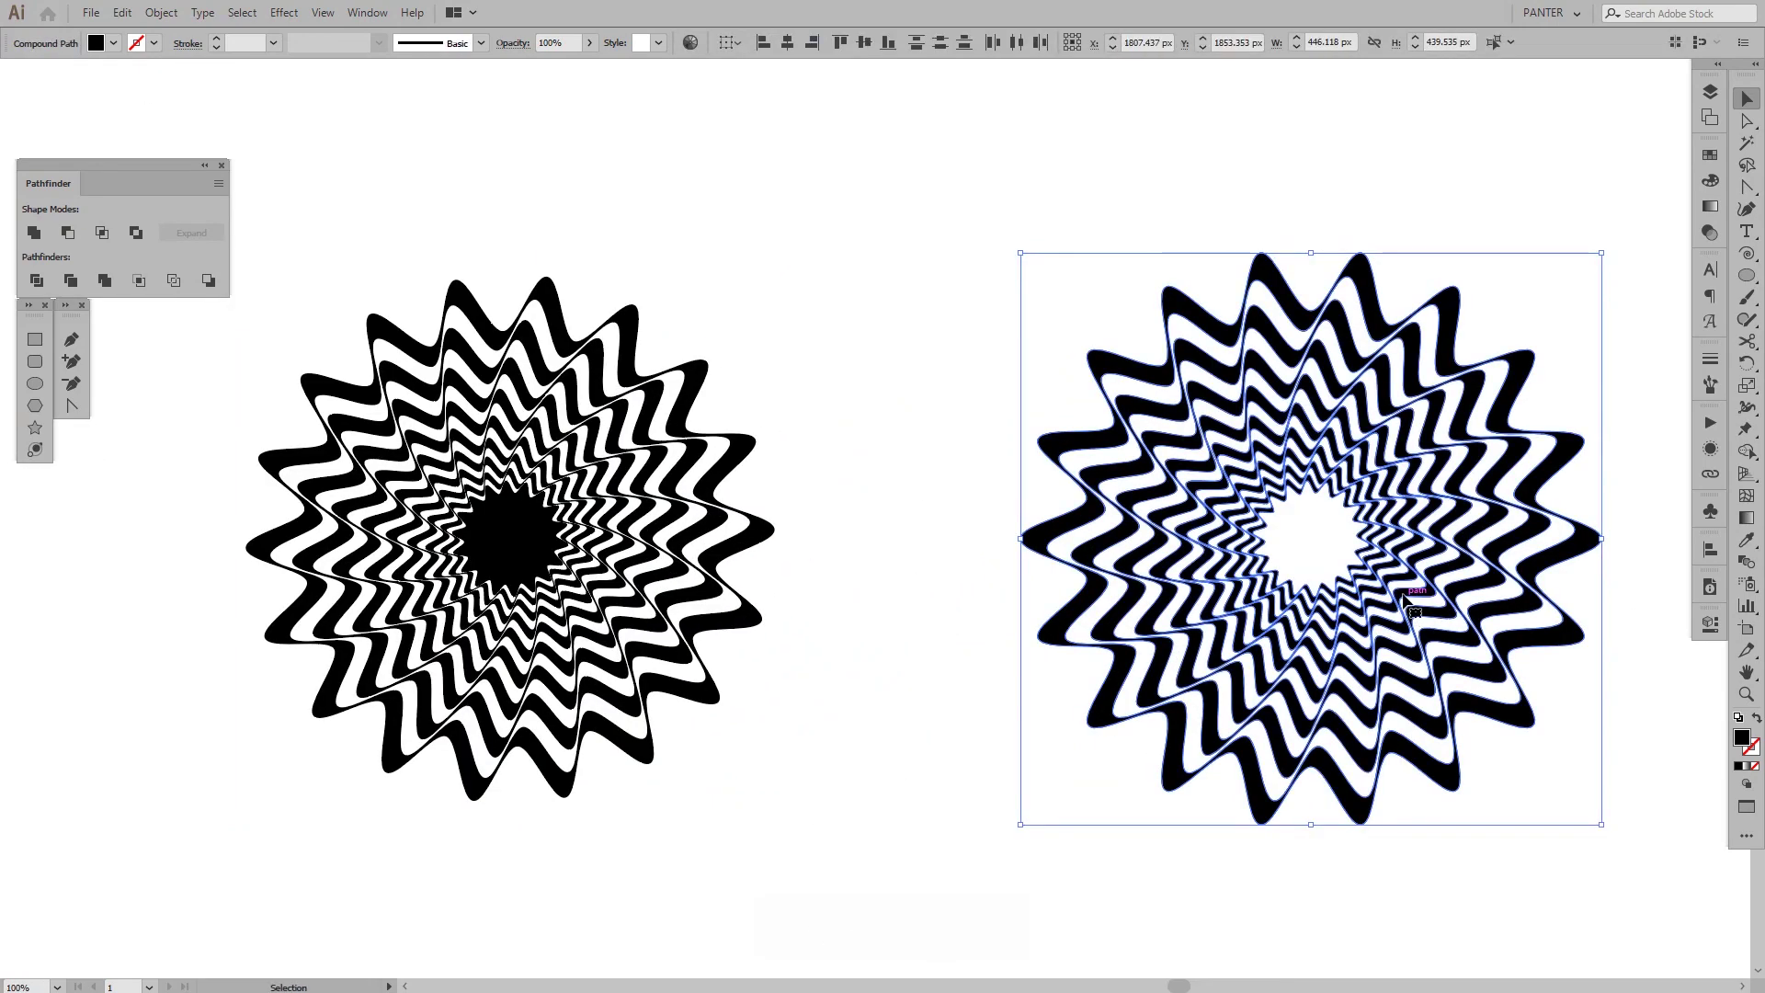
{"action": "left_click_drag", "start_coordinate": [1428, 583], "coordinate": [1324, 589]}
{"action": "left_click", "coordinate": [768, 687]}
Delete the solid black star in the centre of the remaining ring pattern.
{"action": "scroll", "coordinate": [557, 554], "scroll_direction": "up", "scroll_amount": 4}
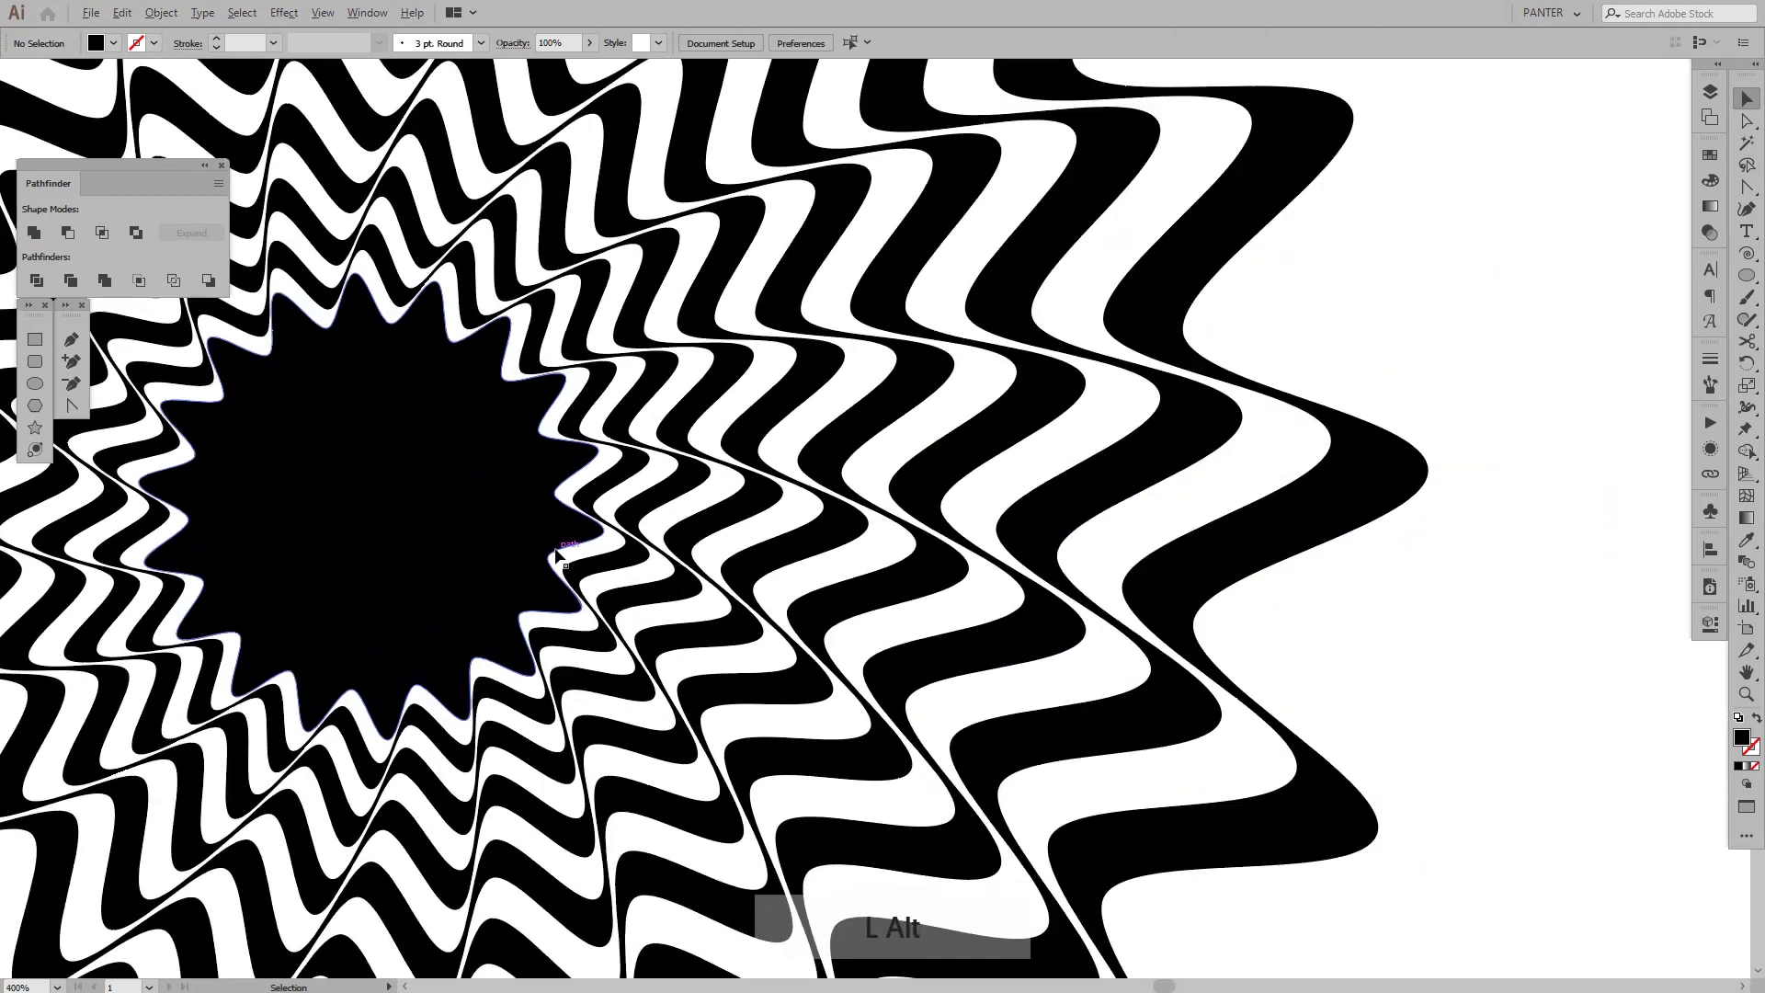
{"action": "left_click", "coordinate": [452, 501]}
{"action": "scroll", "coordinate": [452, 502], "scroll_direction": "down", "scroll_amount": 4}
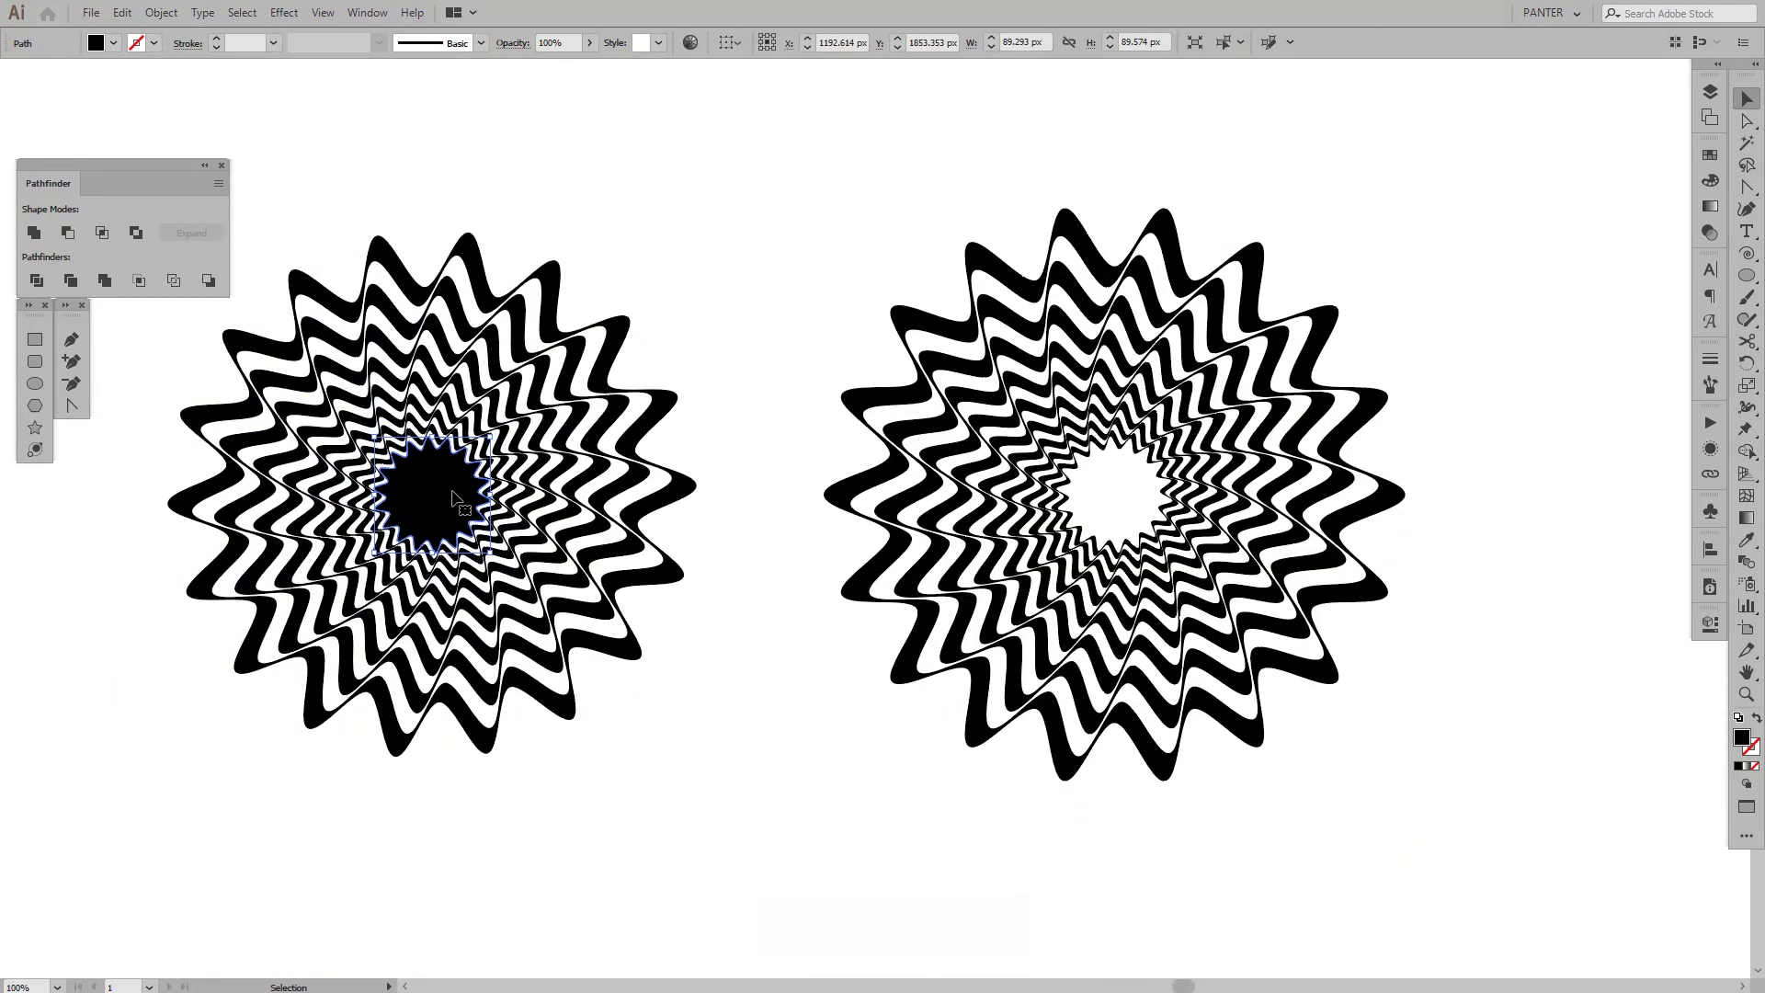
{"action": "key", "text": "Delete"}
{"action": "scroll", "coordinate": [451, 489], "scroll_direction": "down", "scroll_amount": 1}
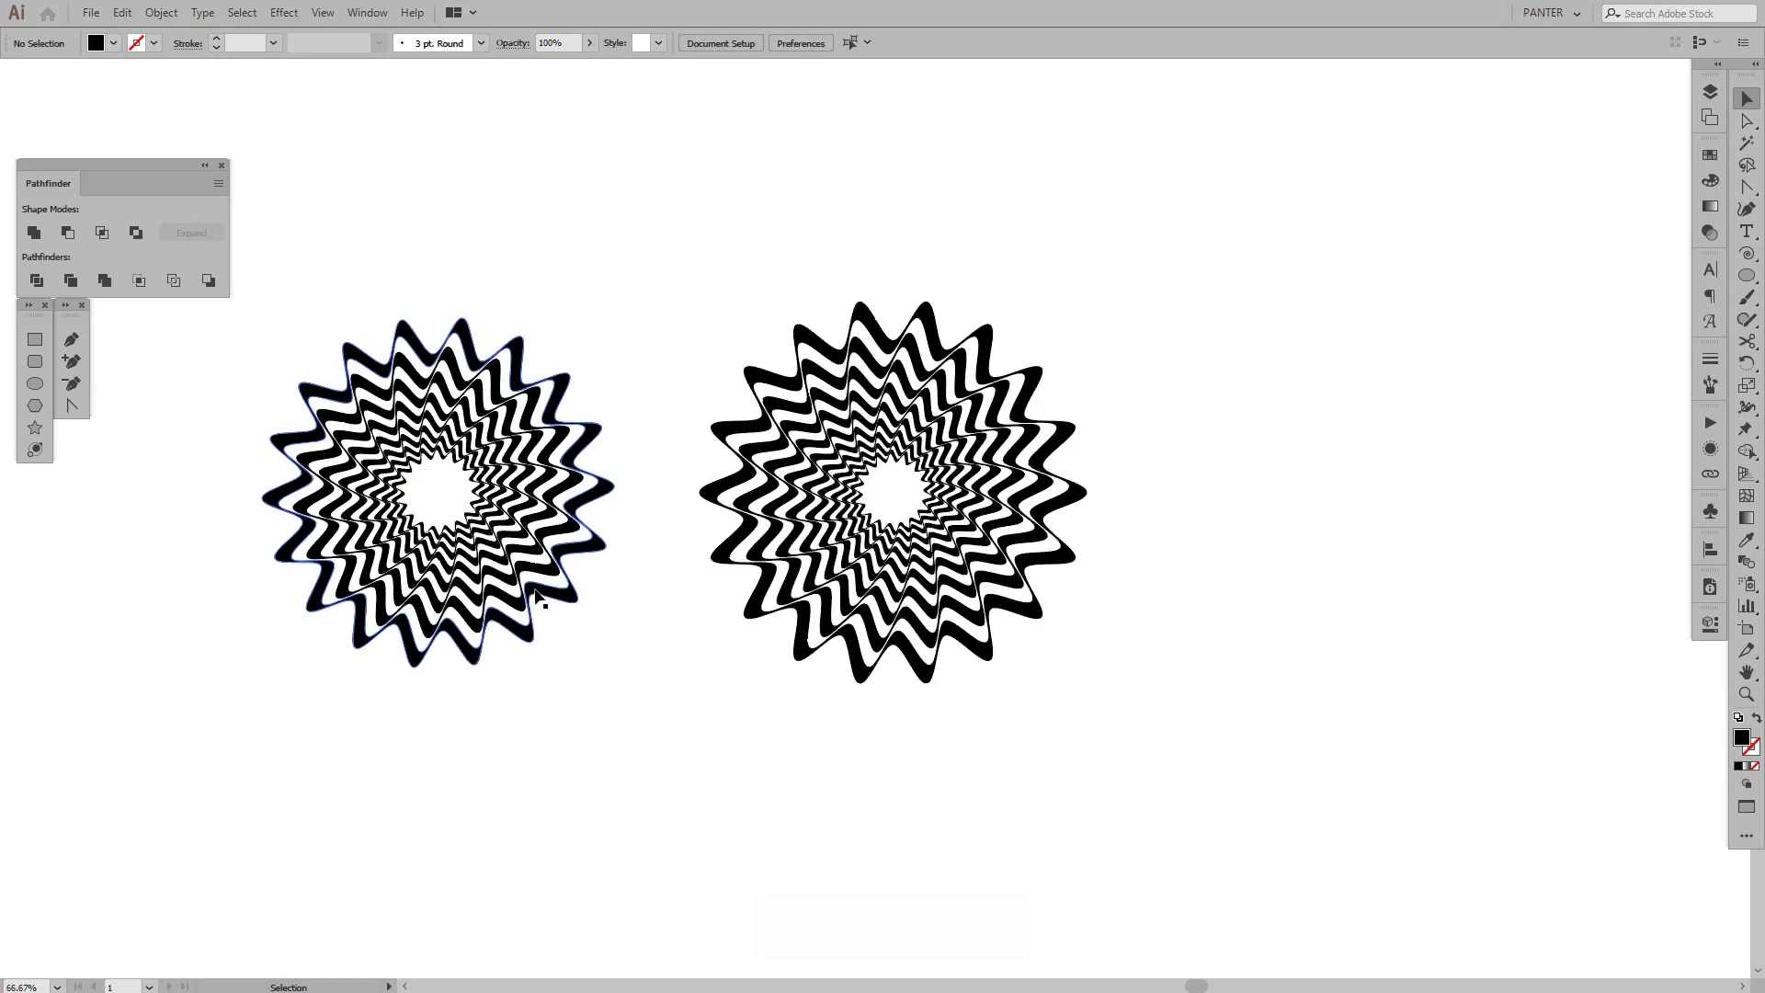
Group the rings of each of the two star patterns separately and deselect them.
{"action": "left_click_drag", "start_coordinate": [538, 597], "coordinate": [747, 608]}
{"action": "scroll", "coordinate": [743, 528], "scroll_direction": "up", "scroll_amount": 1}
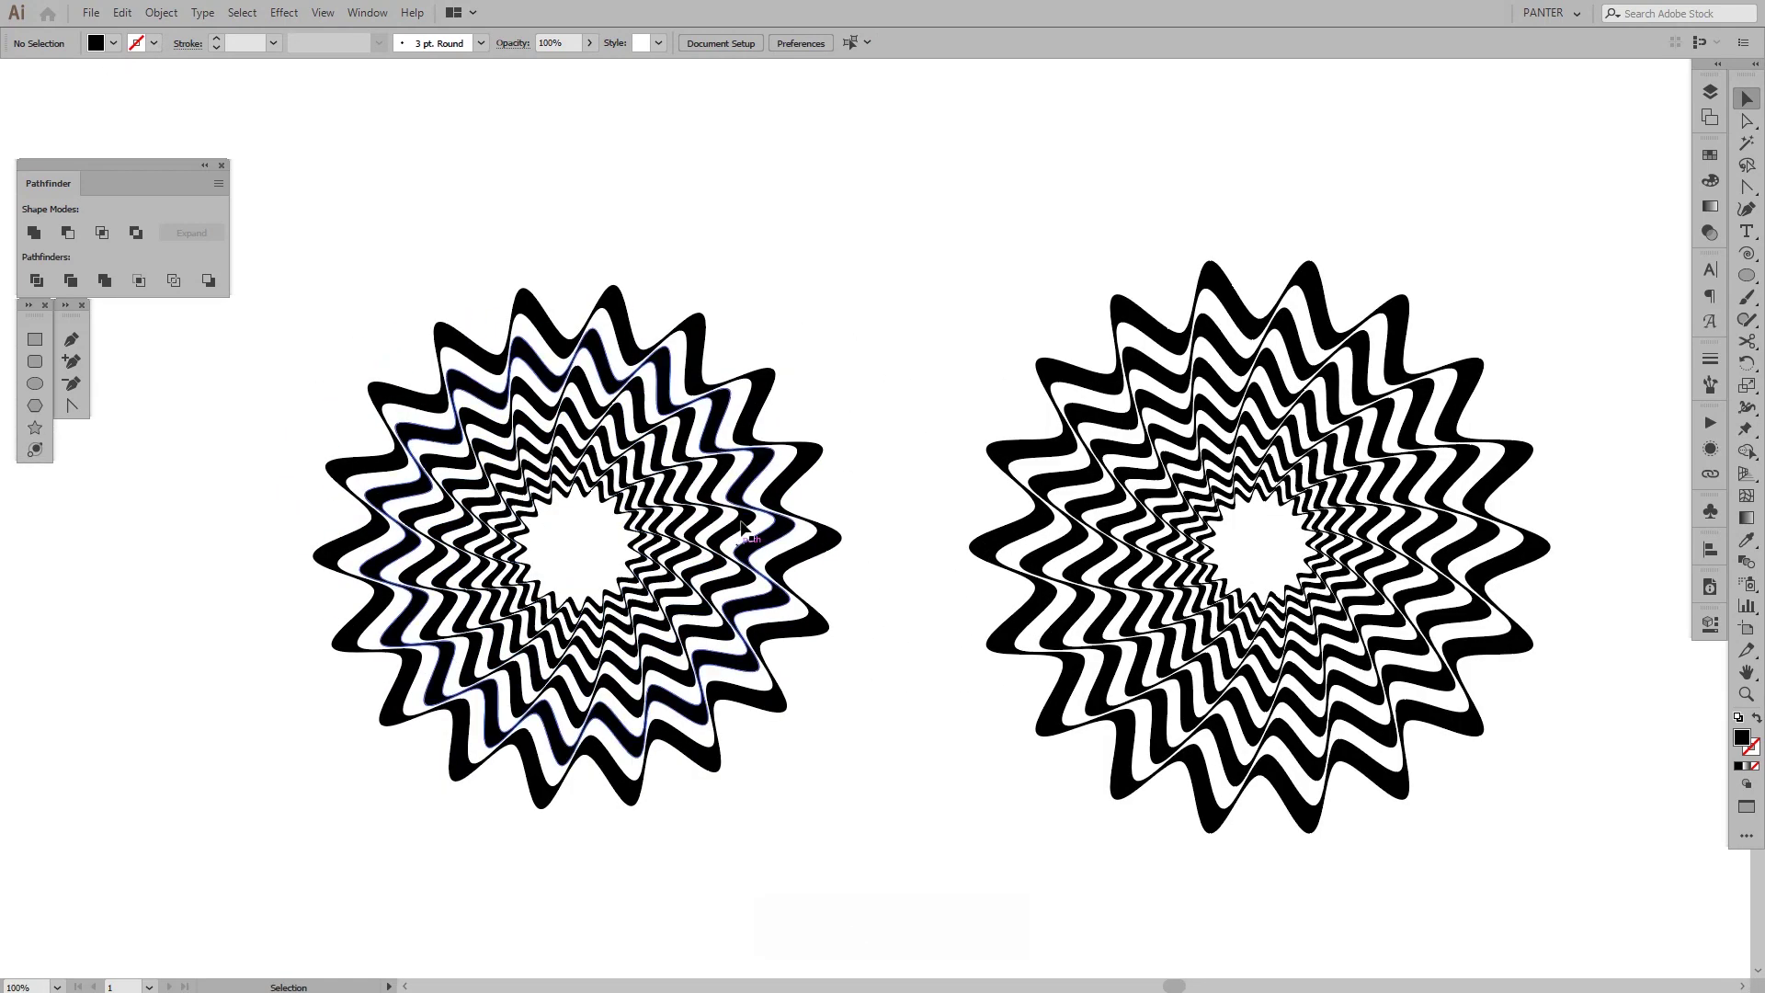
{"action": "left_click_drag", "start_coordinate": [851, 732], "coordinate": [571, 680]}
{"action": "right_click", "coordinate": [347, 480]}
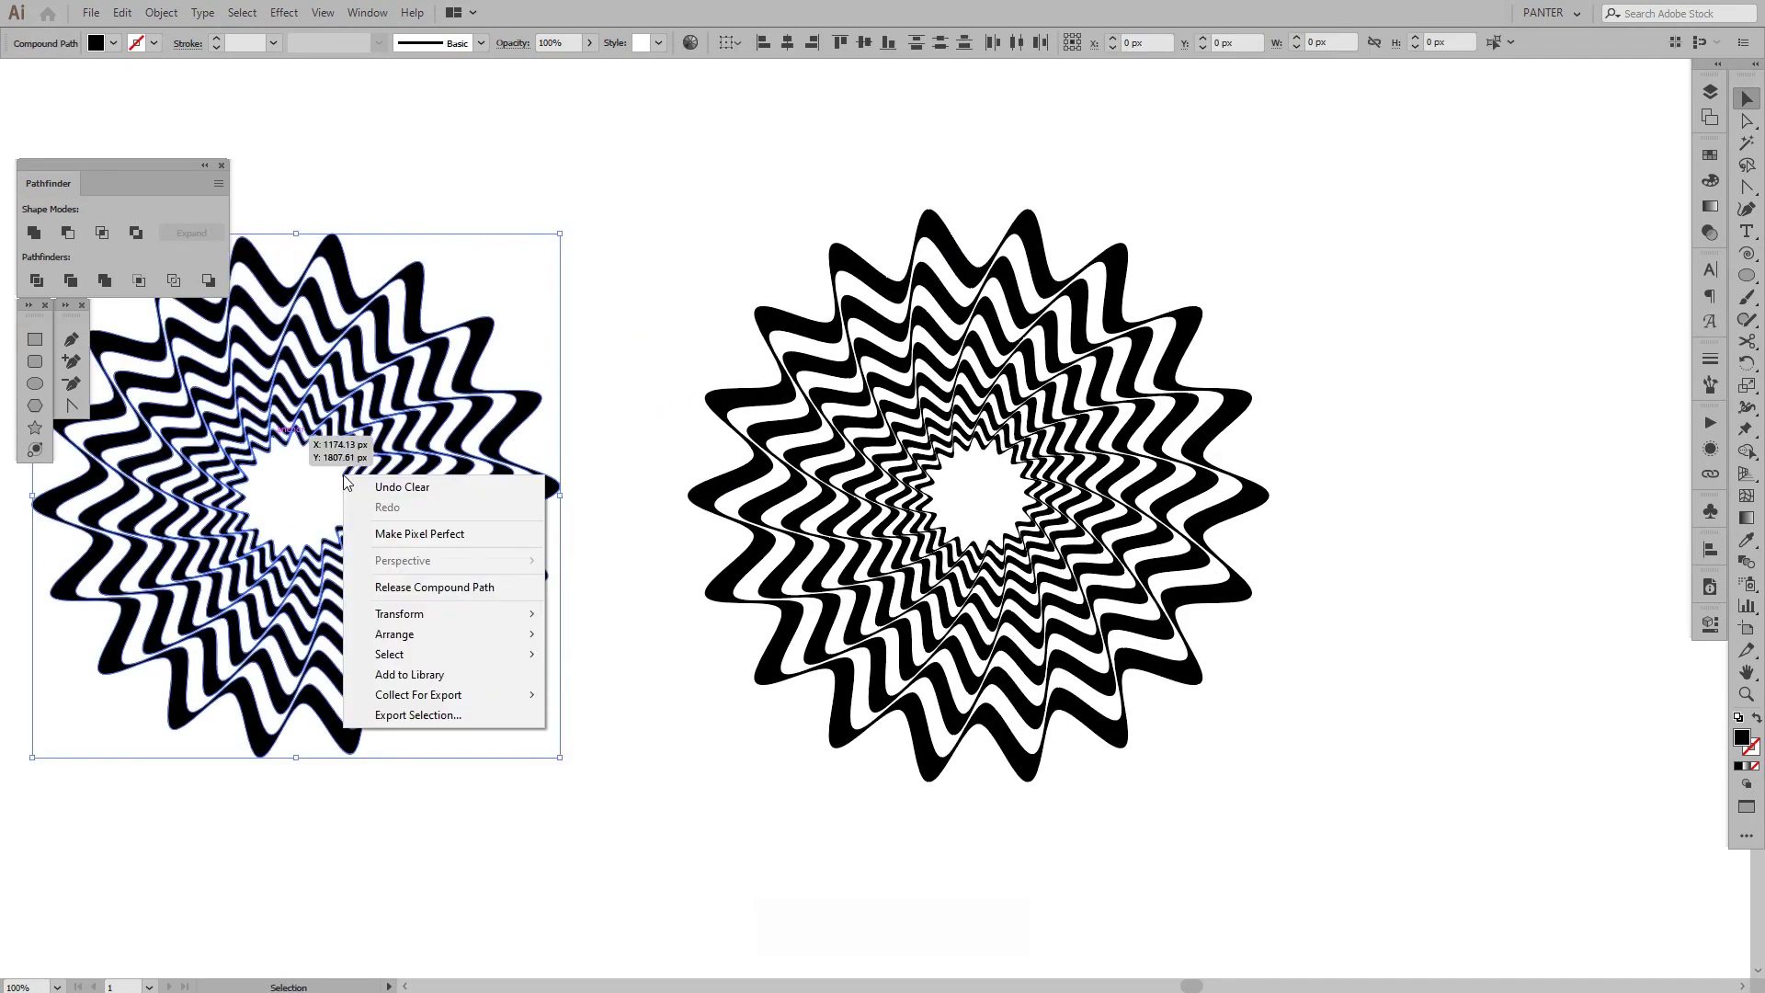
{"action": "left_click", "coordinate": [445, 587]}
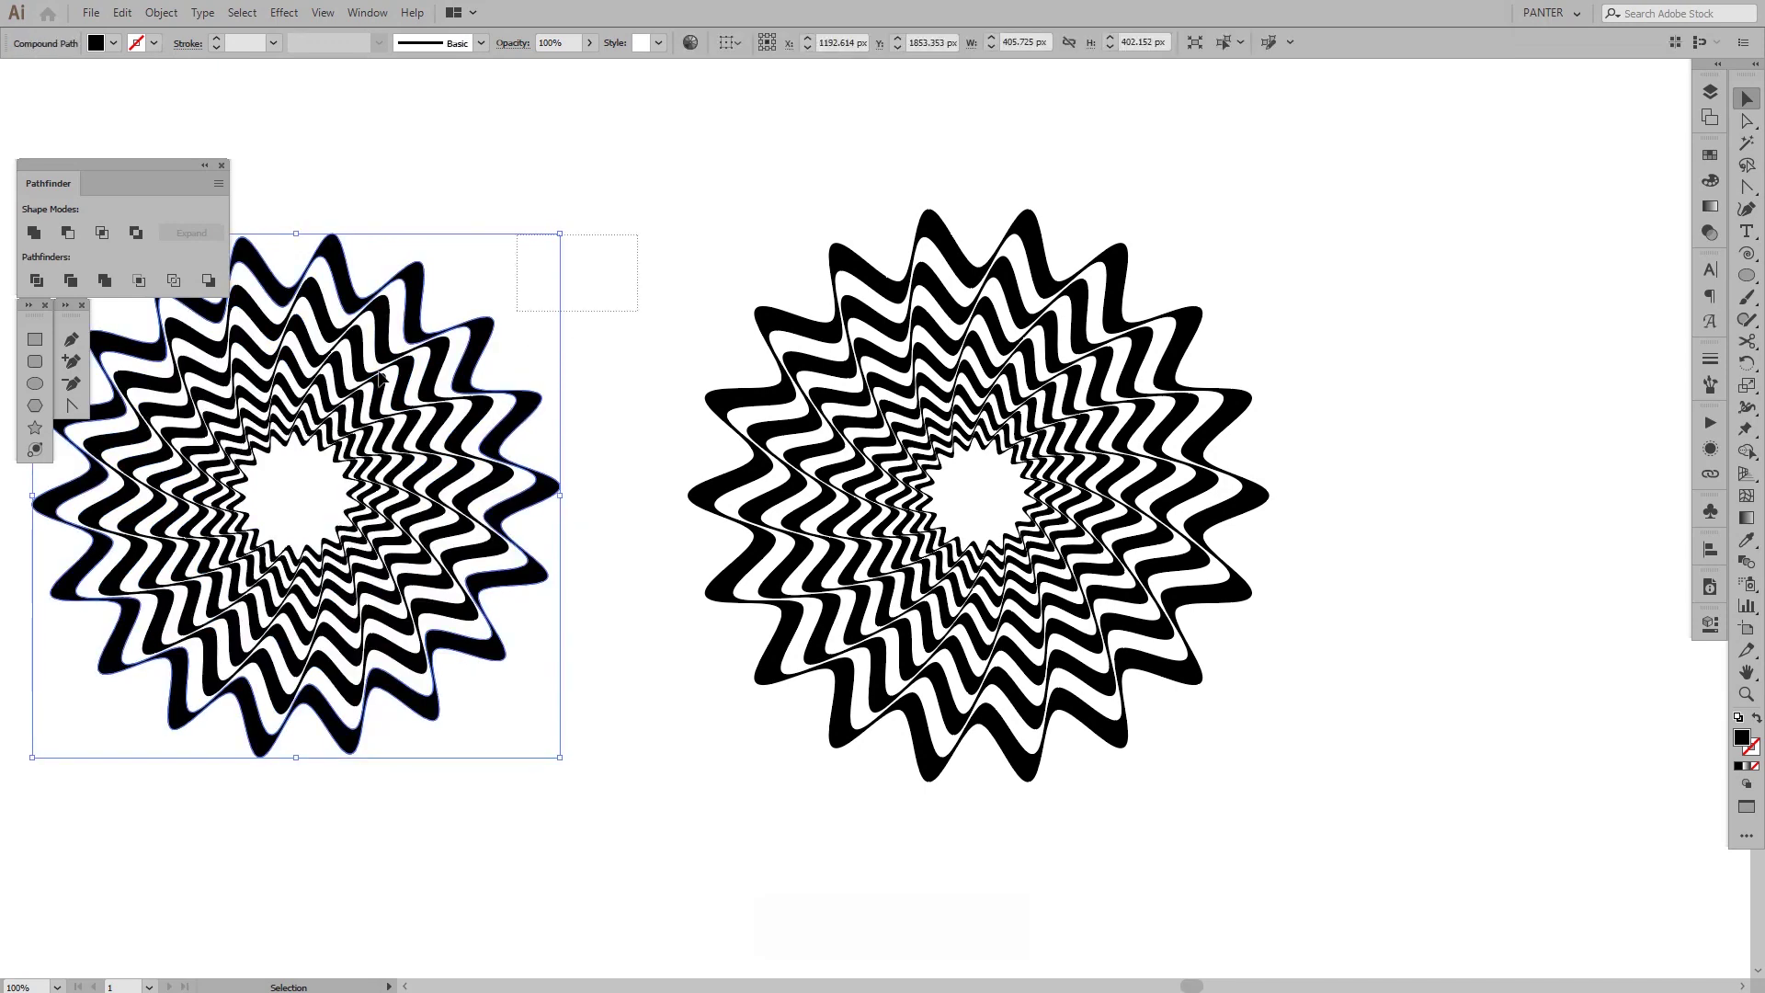
{"action": "key", "text": "ctrl"}
{"action": "left_click_drag", "start_coordinate": [761, 85], "coordinate": [1057, 478]}
{"action": "key", "text": "ctrl+g"}
{"action": "key", "text": "space"}
{"action": "left_click_drag", "start_coordinate": [1230, 579], "coordinate": [882, 543]}
{"action": "left_click", "coordinate": [1098, 554]}
{"action": "scroll", "coordinate": [1096, 553], "scroll_direction": "down", "scroll_amount": 2}
Place the larger grouped star pattern farther right in an empty area of the canvas and deselect it.
{"action": "key", "text": "space"}
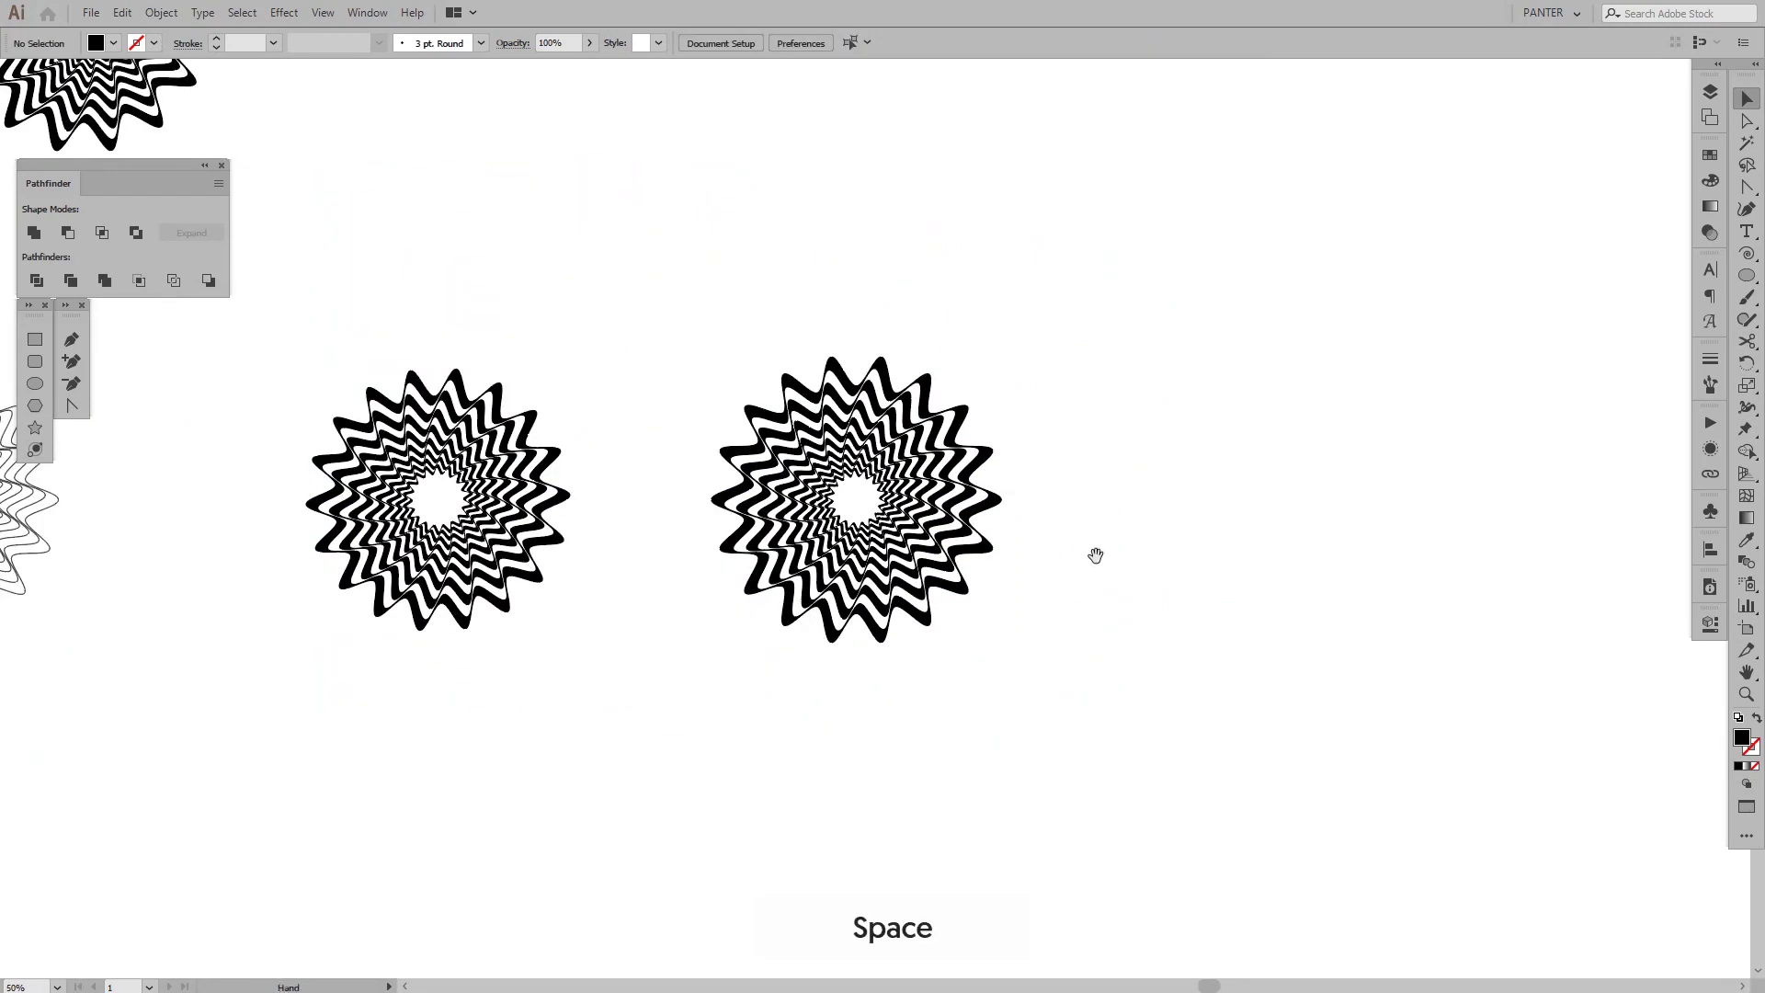
{"action": "left_click_drag", "start_coordinate": [1096, 553], "coordinate": [921, 579]}
{"action": "scroll", "coordinate": [864, 565], "scroll_direction": "up", "scroll_amount": 2}
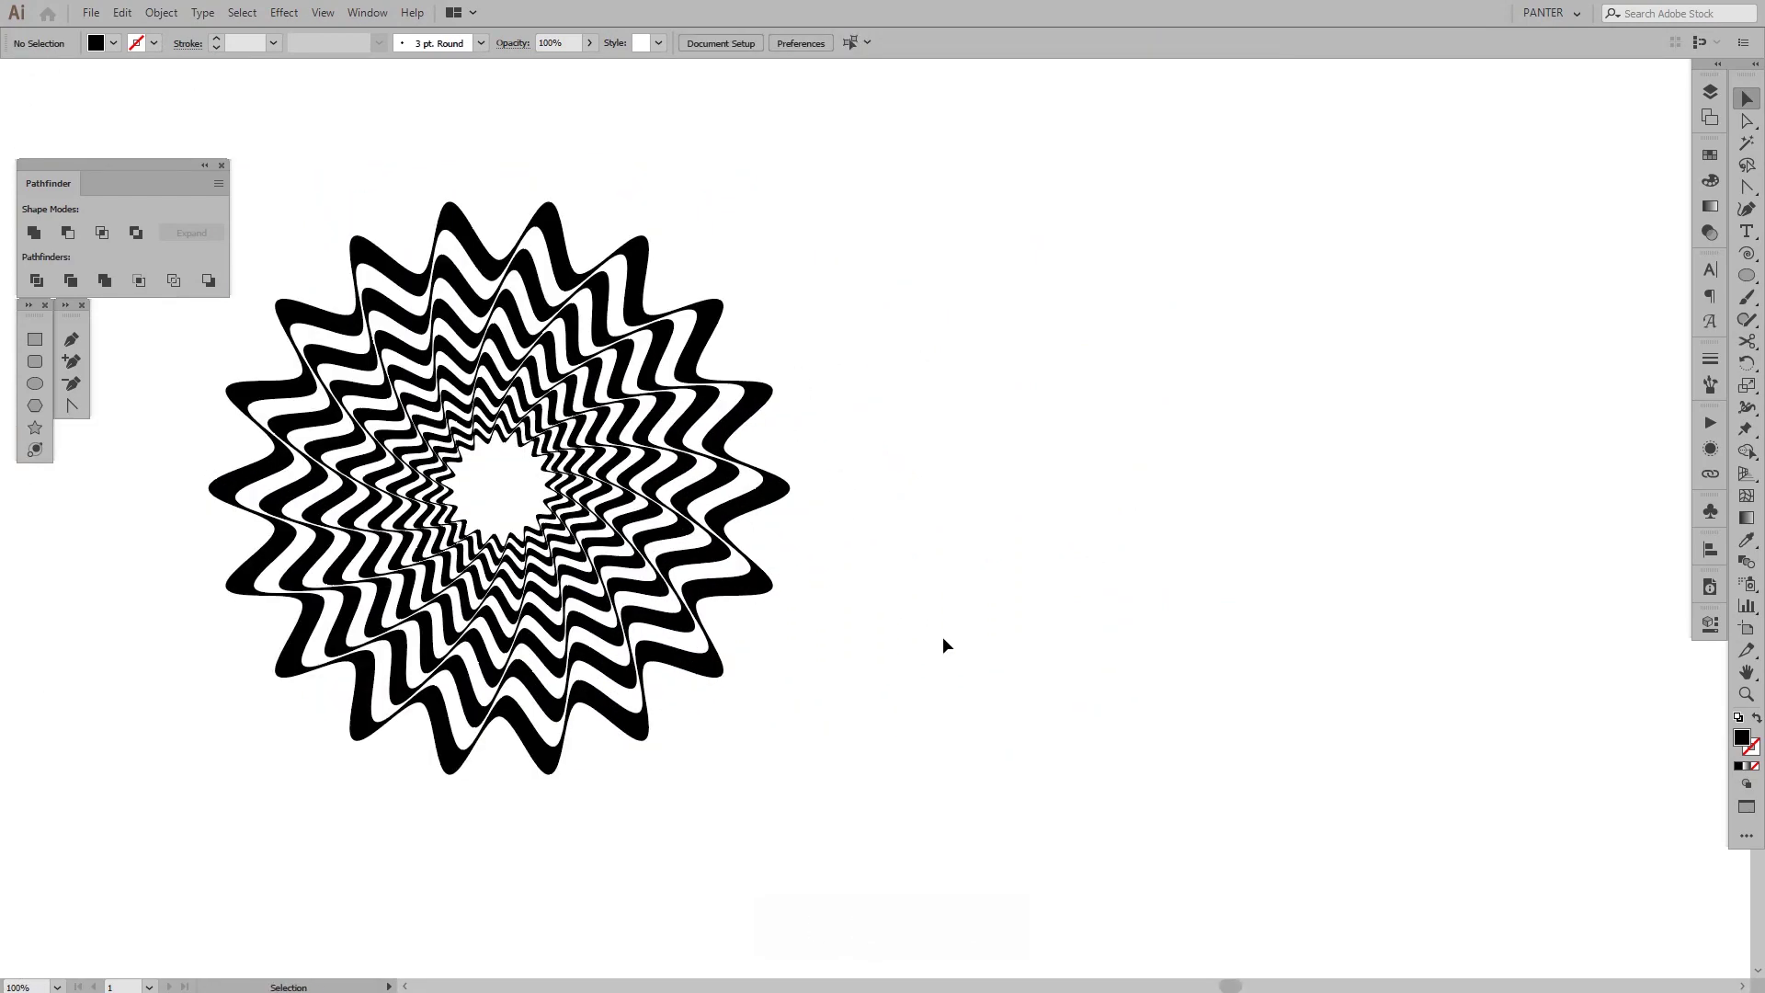
{"action": "scroll", "coordinate": [944, 639], "scroll_direction": "up", "scroll_amount": 2}
{"action": "scroll", "coordinate": [950, 575], "scroll_direction": "down", "scroll_amount": 3}
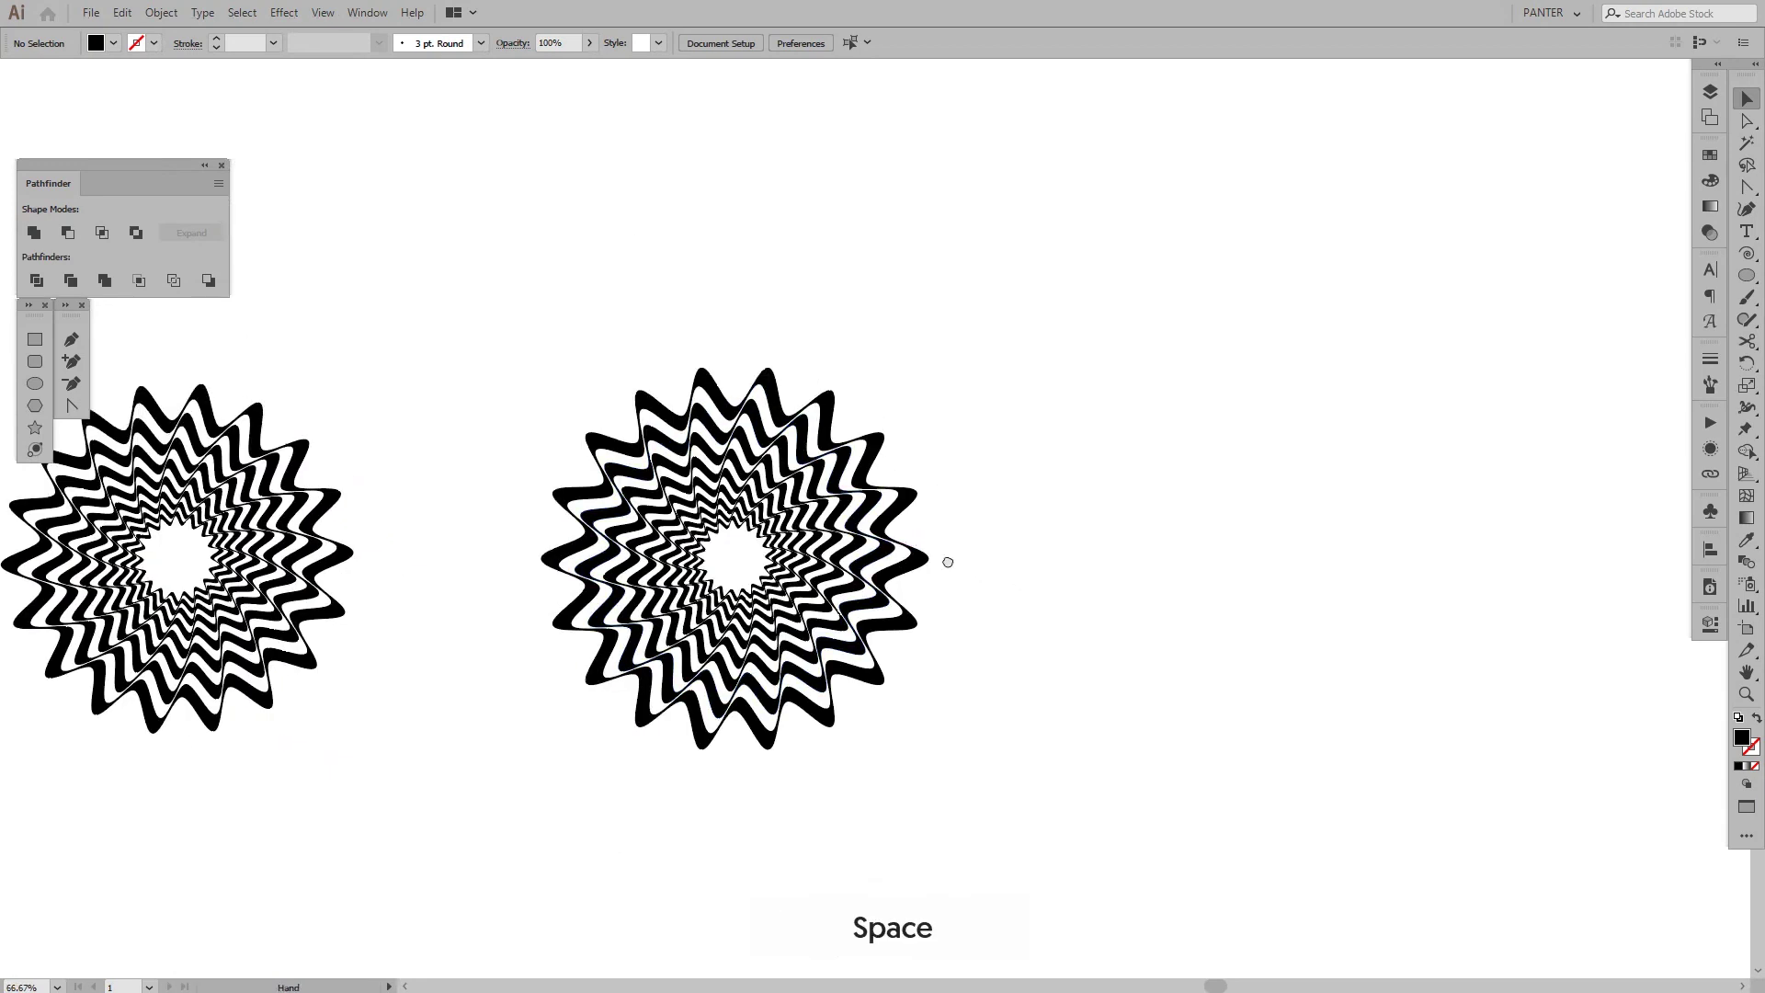
{"action": "left_click_drag", "start_coordinate": [946, 560], "coordinate": [1113, 535]}
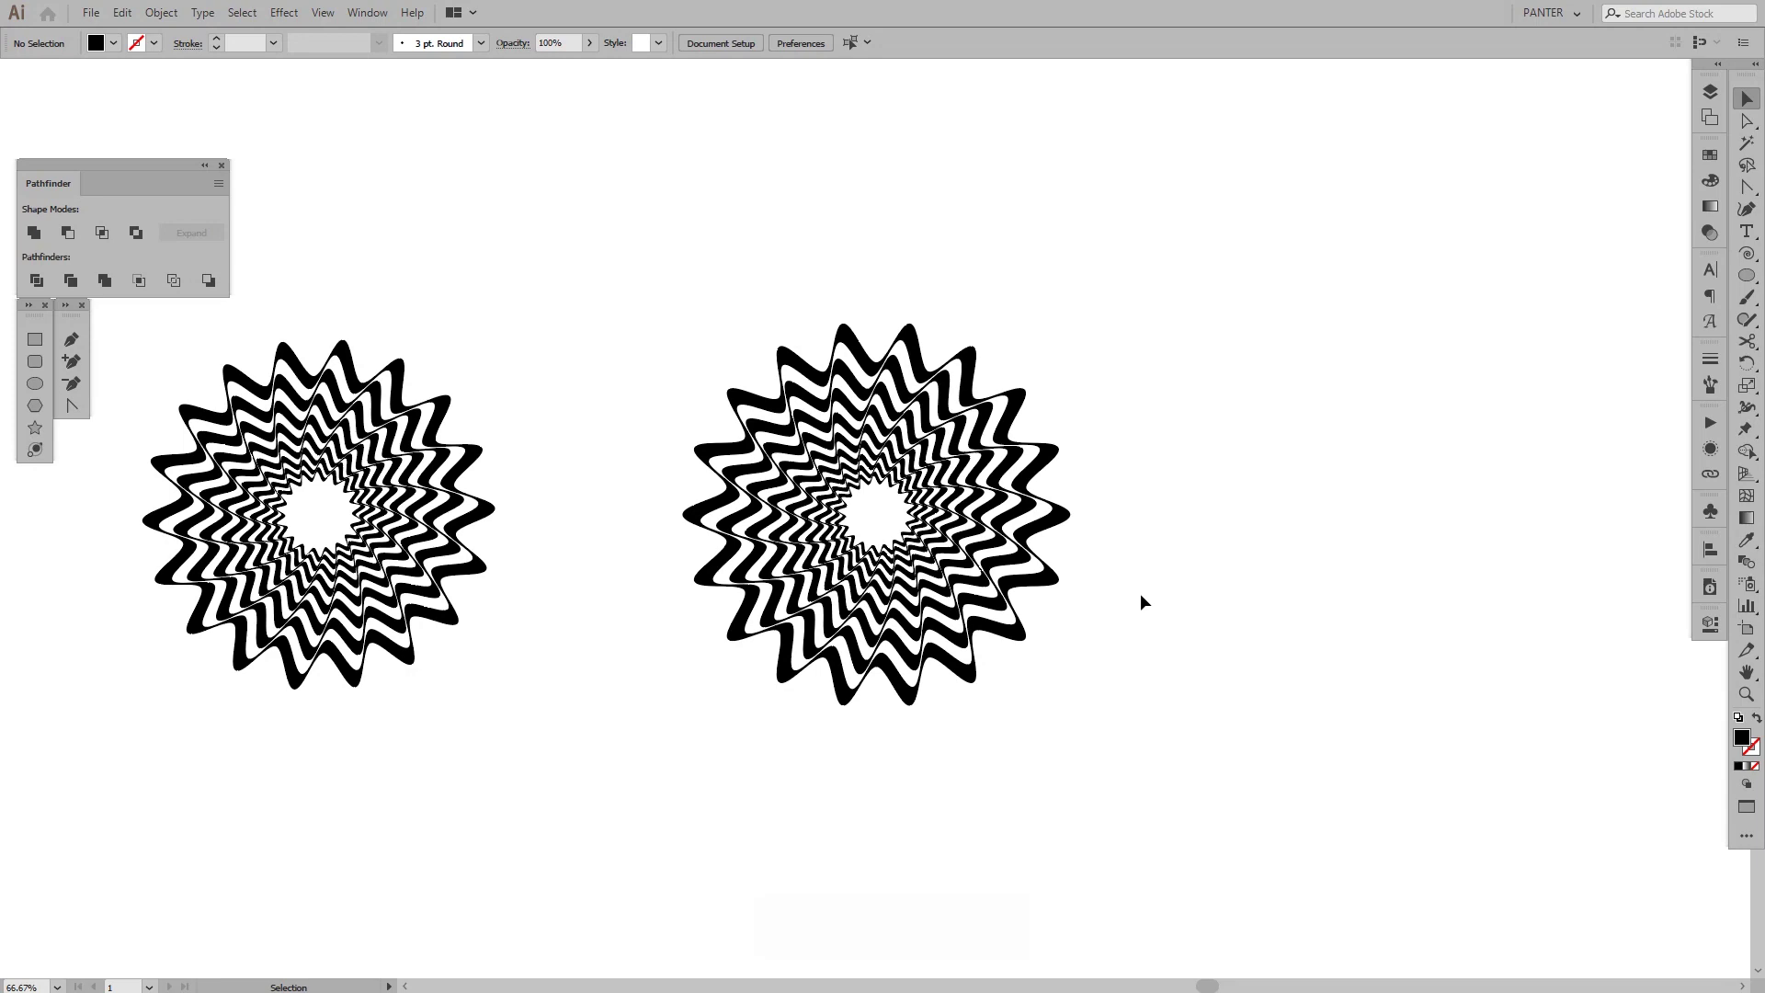
{"action": "left_click_drag", "start_coordinate": [1142, 598], "coordinate": [851, 622]}
{"action": "left_click_drag", "start_coordinate": [1017, 764], "coordinate": [965, 615]}
{"action": "key", "text": "alt"}
{"action": "scroll", "coordinate": [1407, 591], "scroll_direction": "up", "scroll_amount": 1}
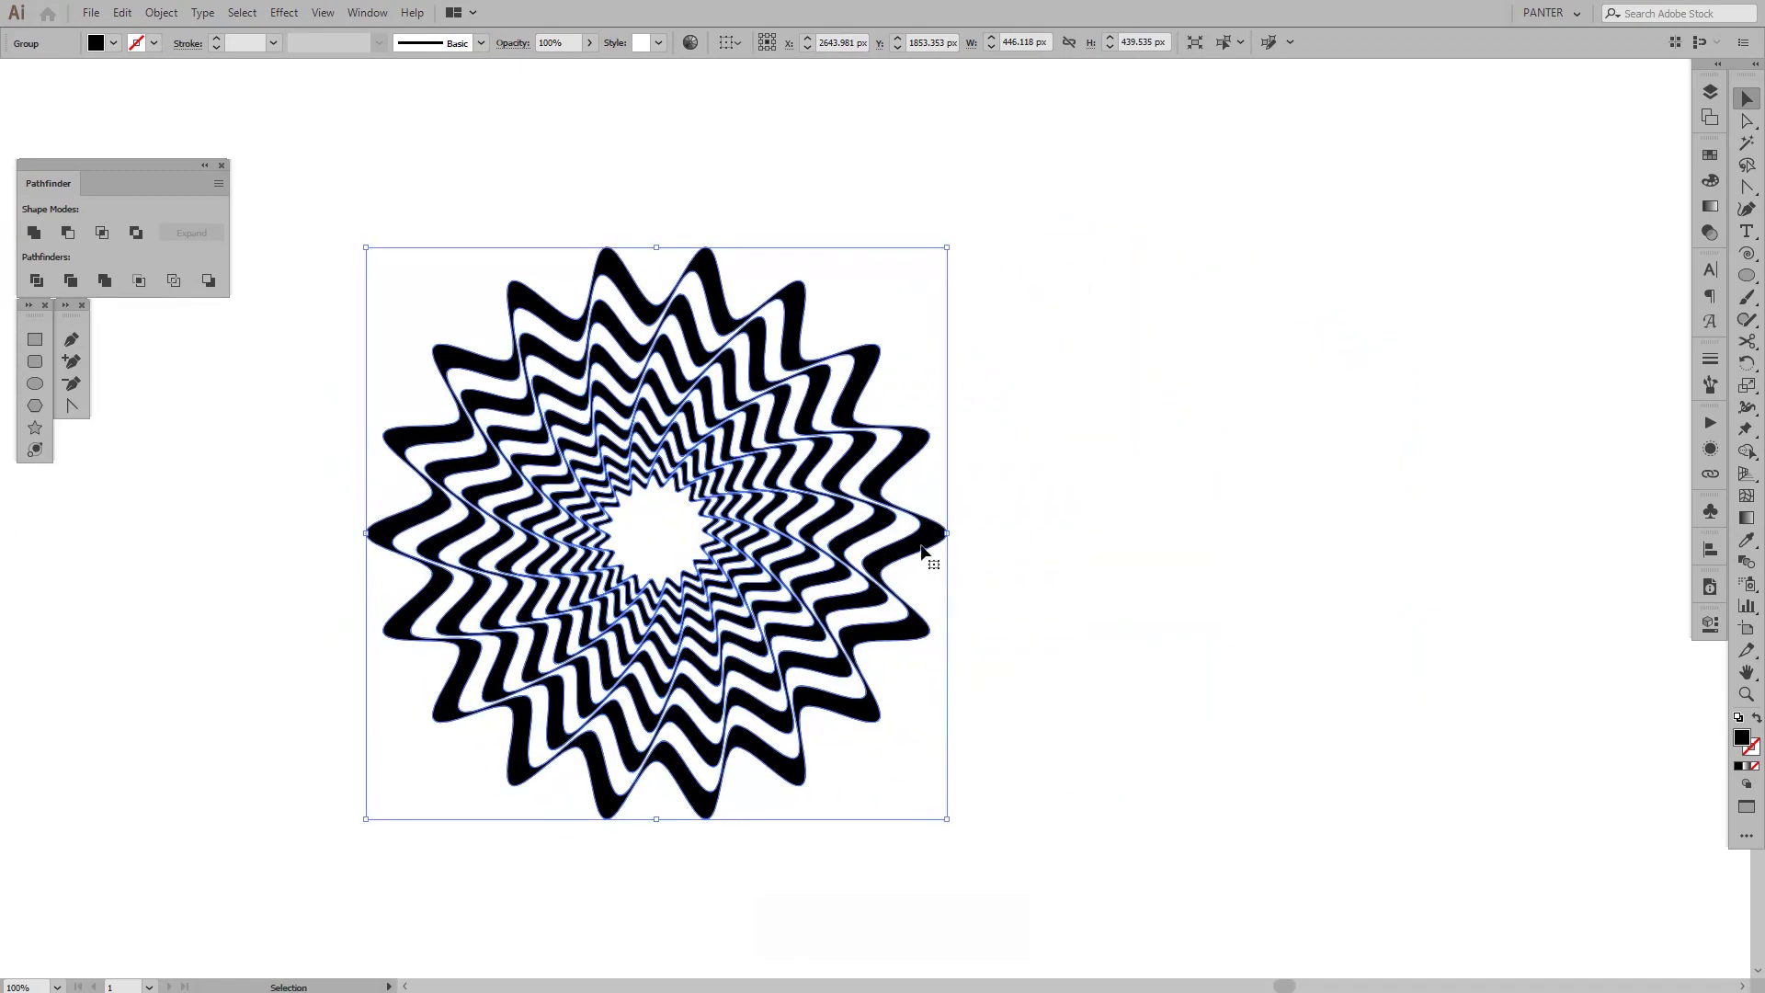
{"action": "left_click_drag", "start_coordinate": [931, 559], "coordinate": [1056, 560]}
{"action": "left_click", "coordinate": [1258, 589]}
{"action": "scroll", "coordinate": [915, 458], "scroll_direction": "up", "scroll_amount": 1}
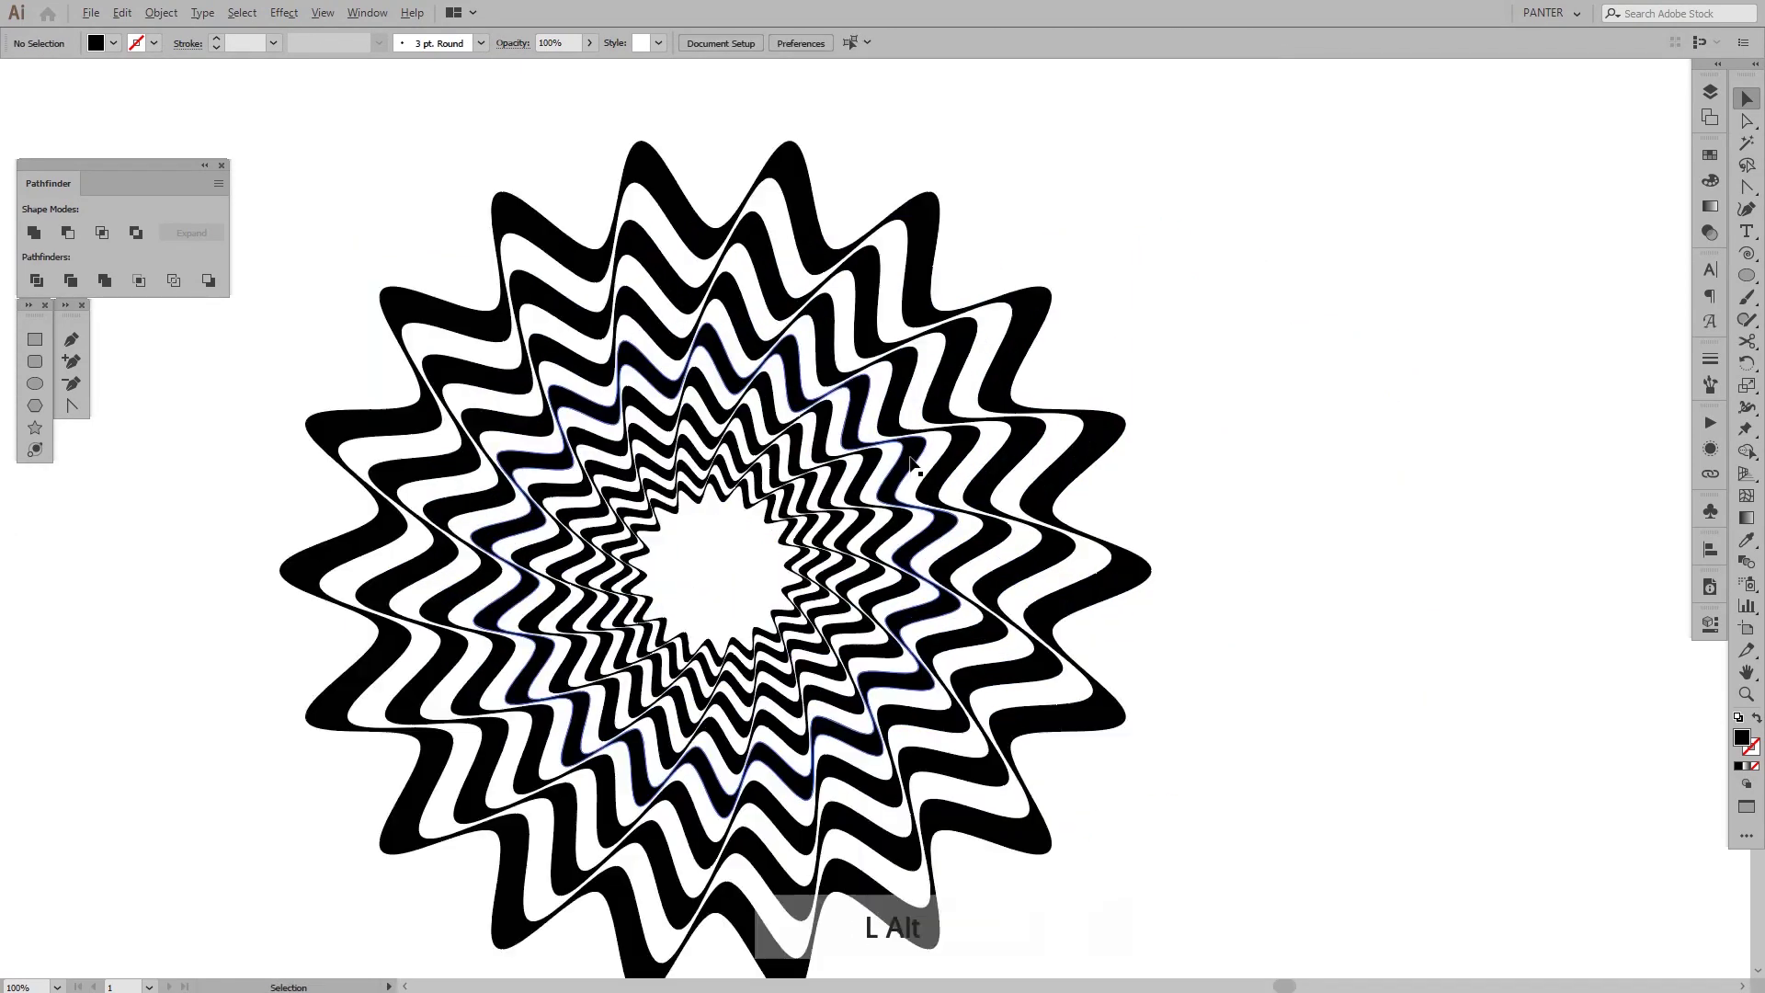
Recolour the larger star pattern with a medium-grey swatch and deselect it.
{"action": "left_click", "coordinate": [979, 645]}
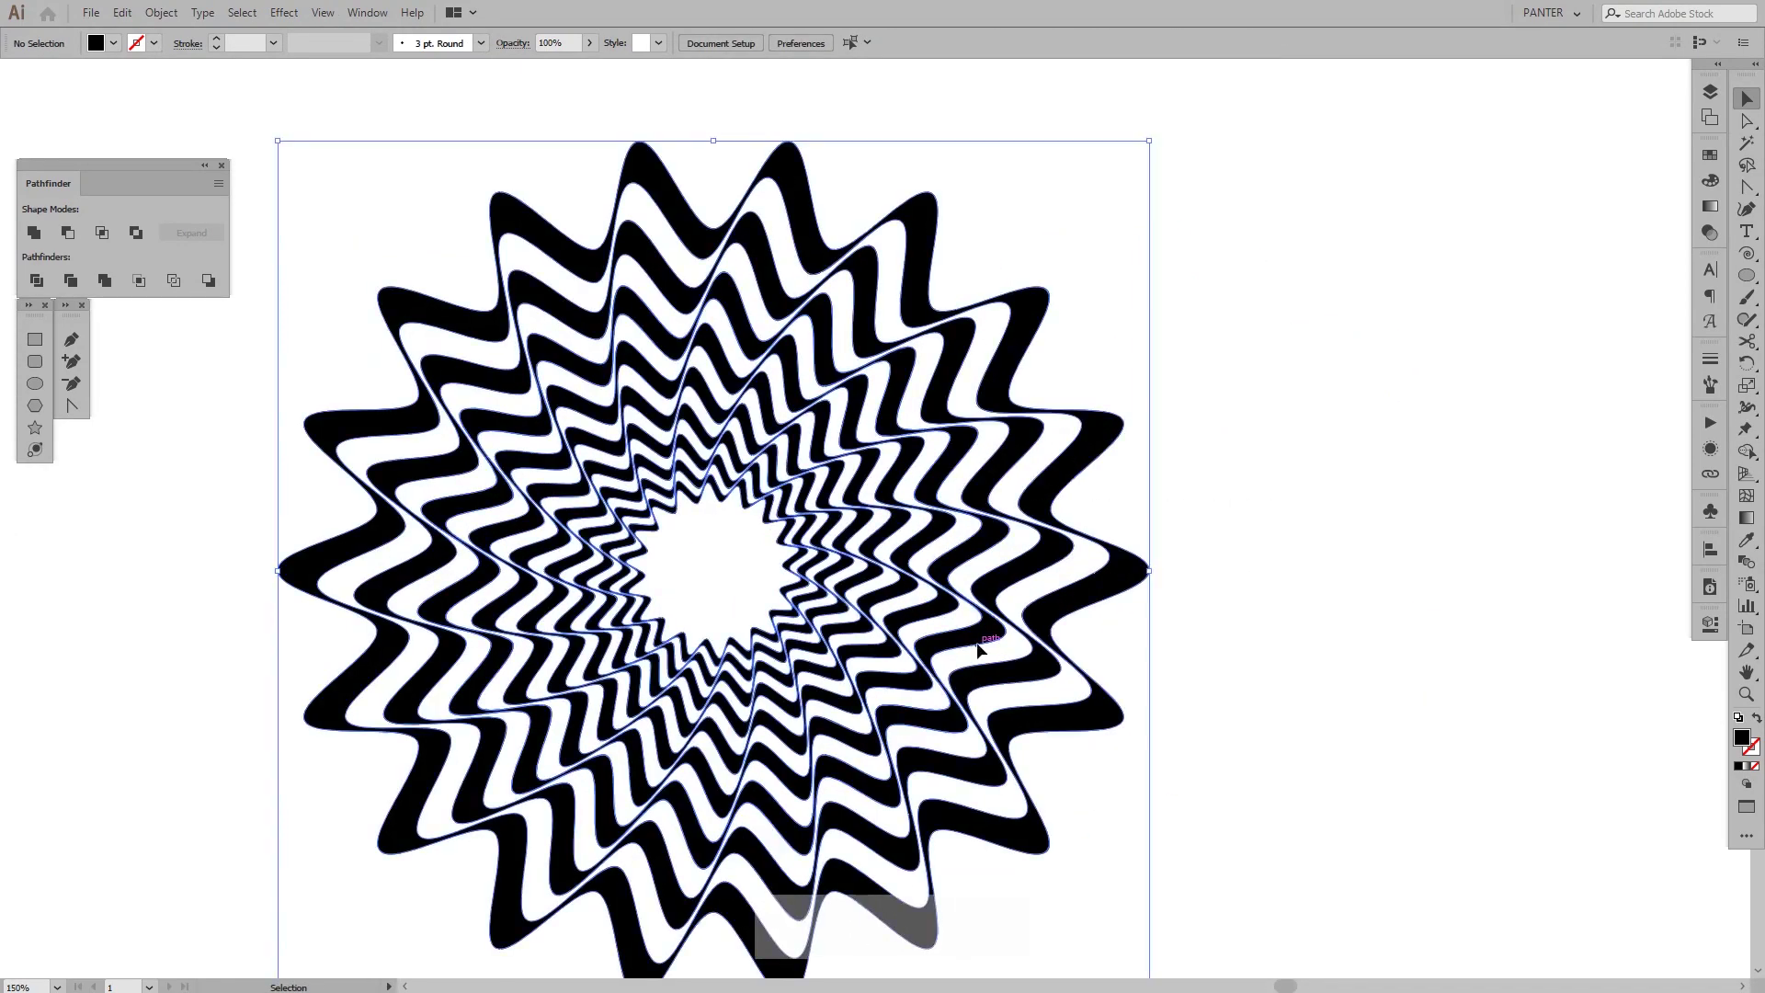
{"action": "left_click", "coordinate": [1707, 156]}
{"action": "left_click", "coordinate": [1573, 257]}
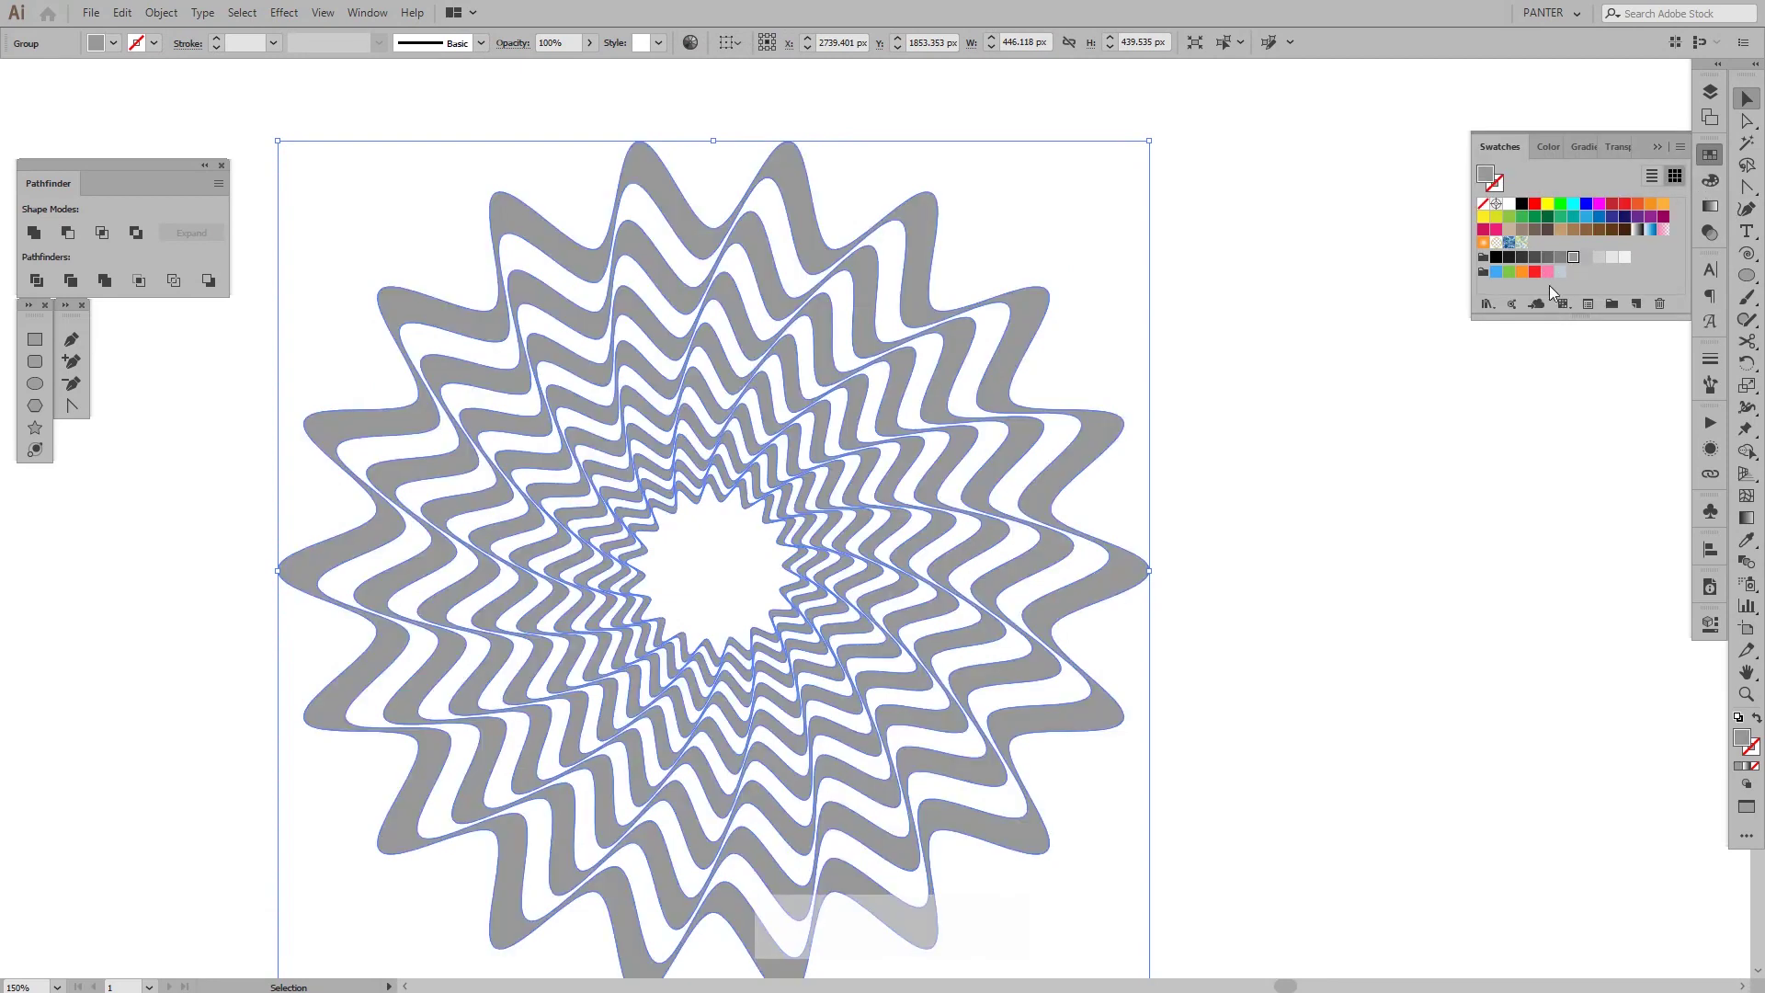
{"action": "left_click", "coordinate": [1431, 445]}
{"action": "left_click", "coordinate": [1099, 571]}
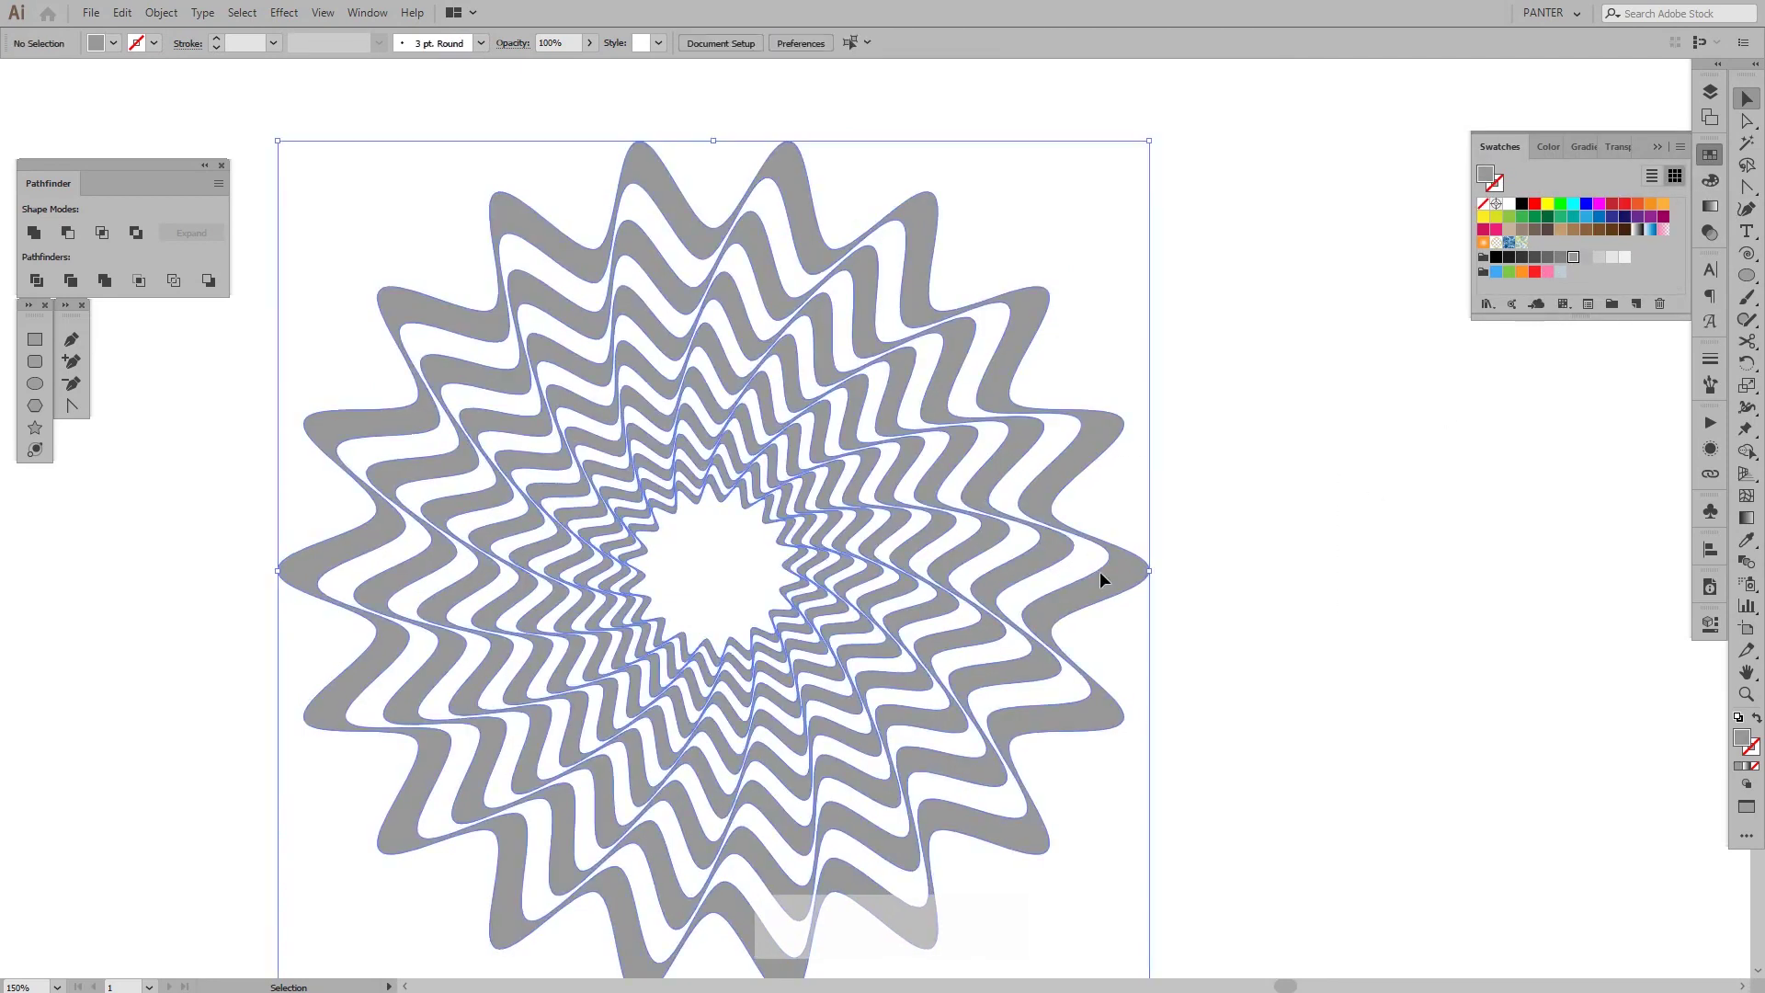
{"action": "left_click", "coordinate": [1561, 259]}
{"action": "left_click", "coordinate": [1432, 405]}
{"action": "scroll", "coordinate": [1018, 489], "scroll_direction": "up", "scroll_amount": 2}
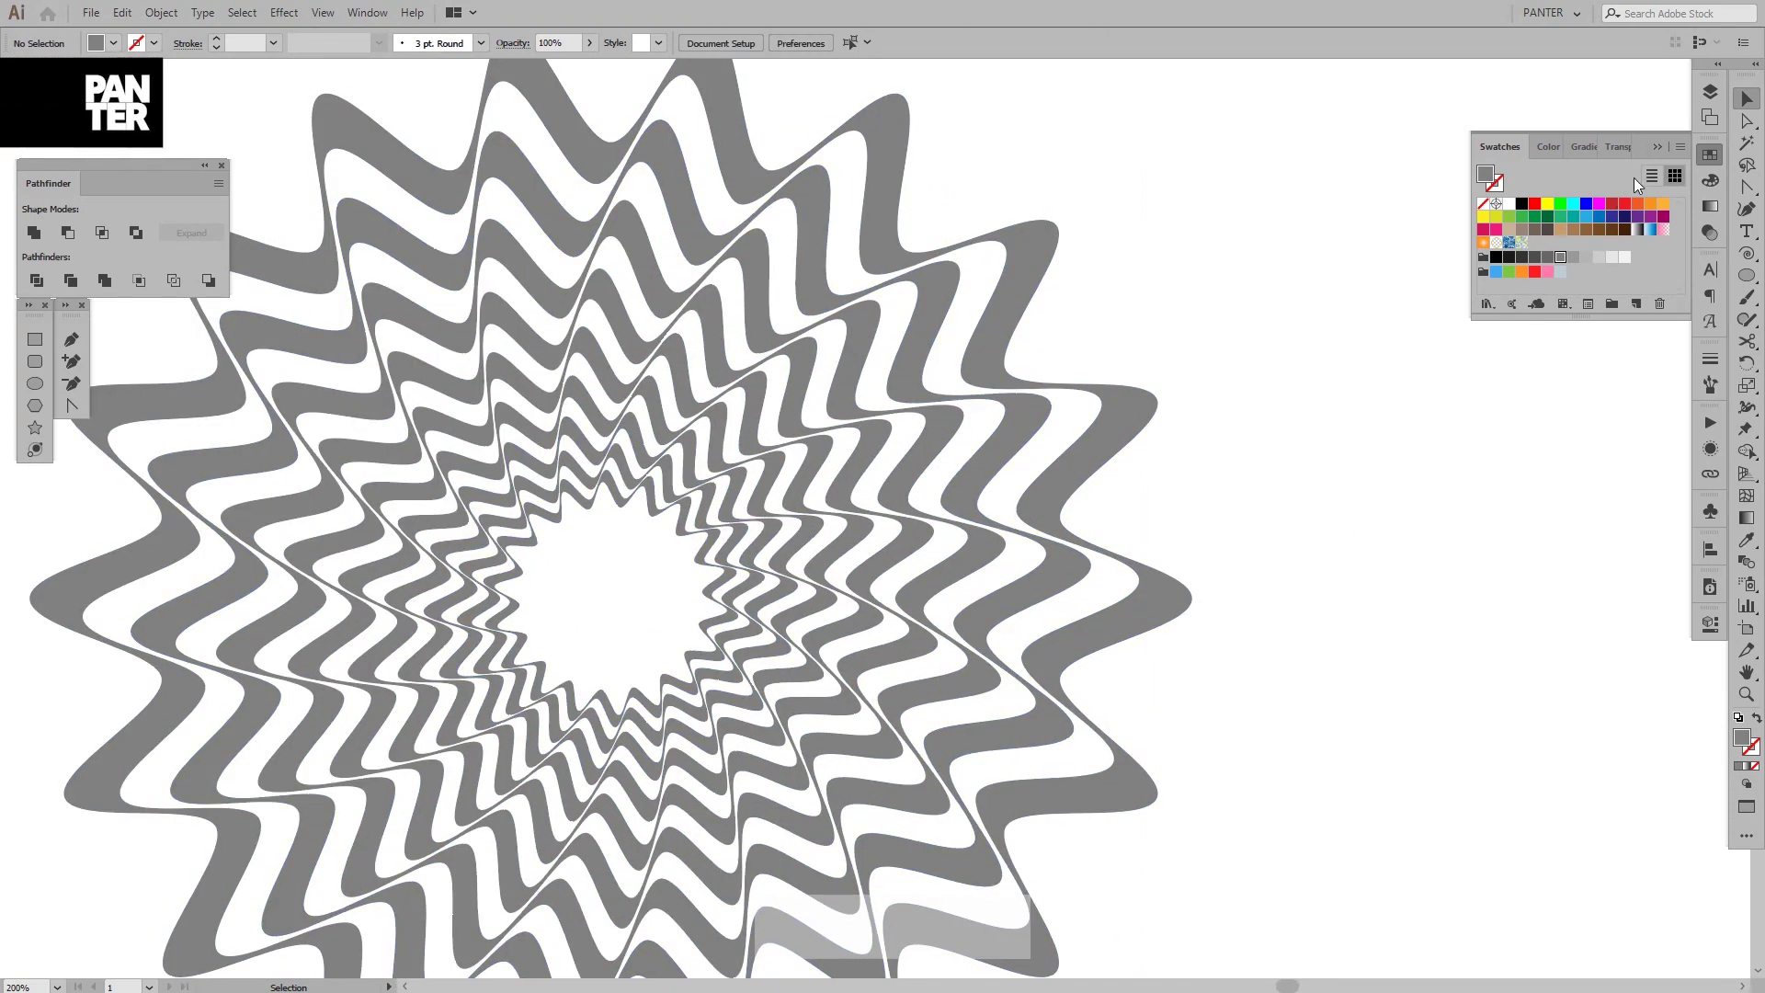
Set a linear gradient fill running from a dark-grey start stop at 0% opacity to a black end stop.
{"action": "left_click", "coordinate": [1655, 147]}
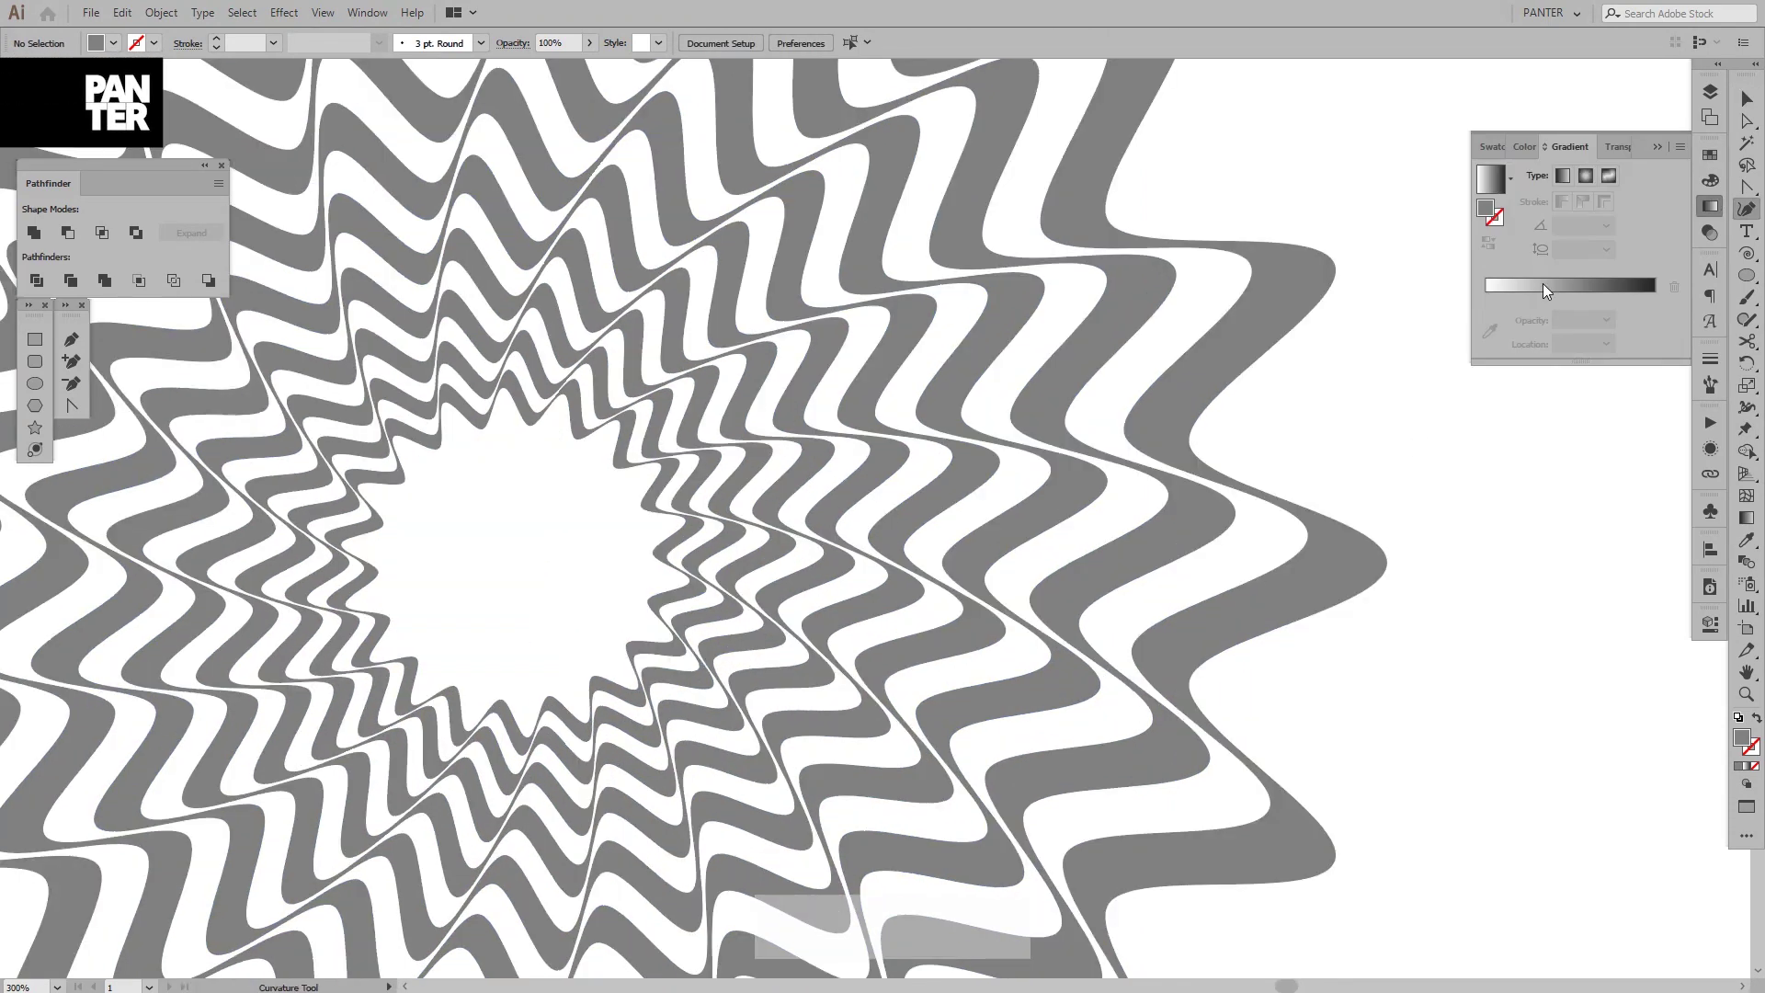
{"action": "left_click", "coordinate": [1544, 285]}
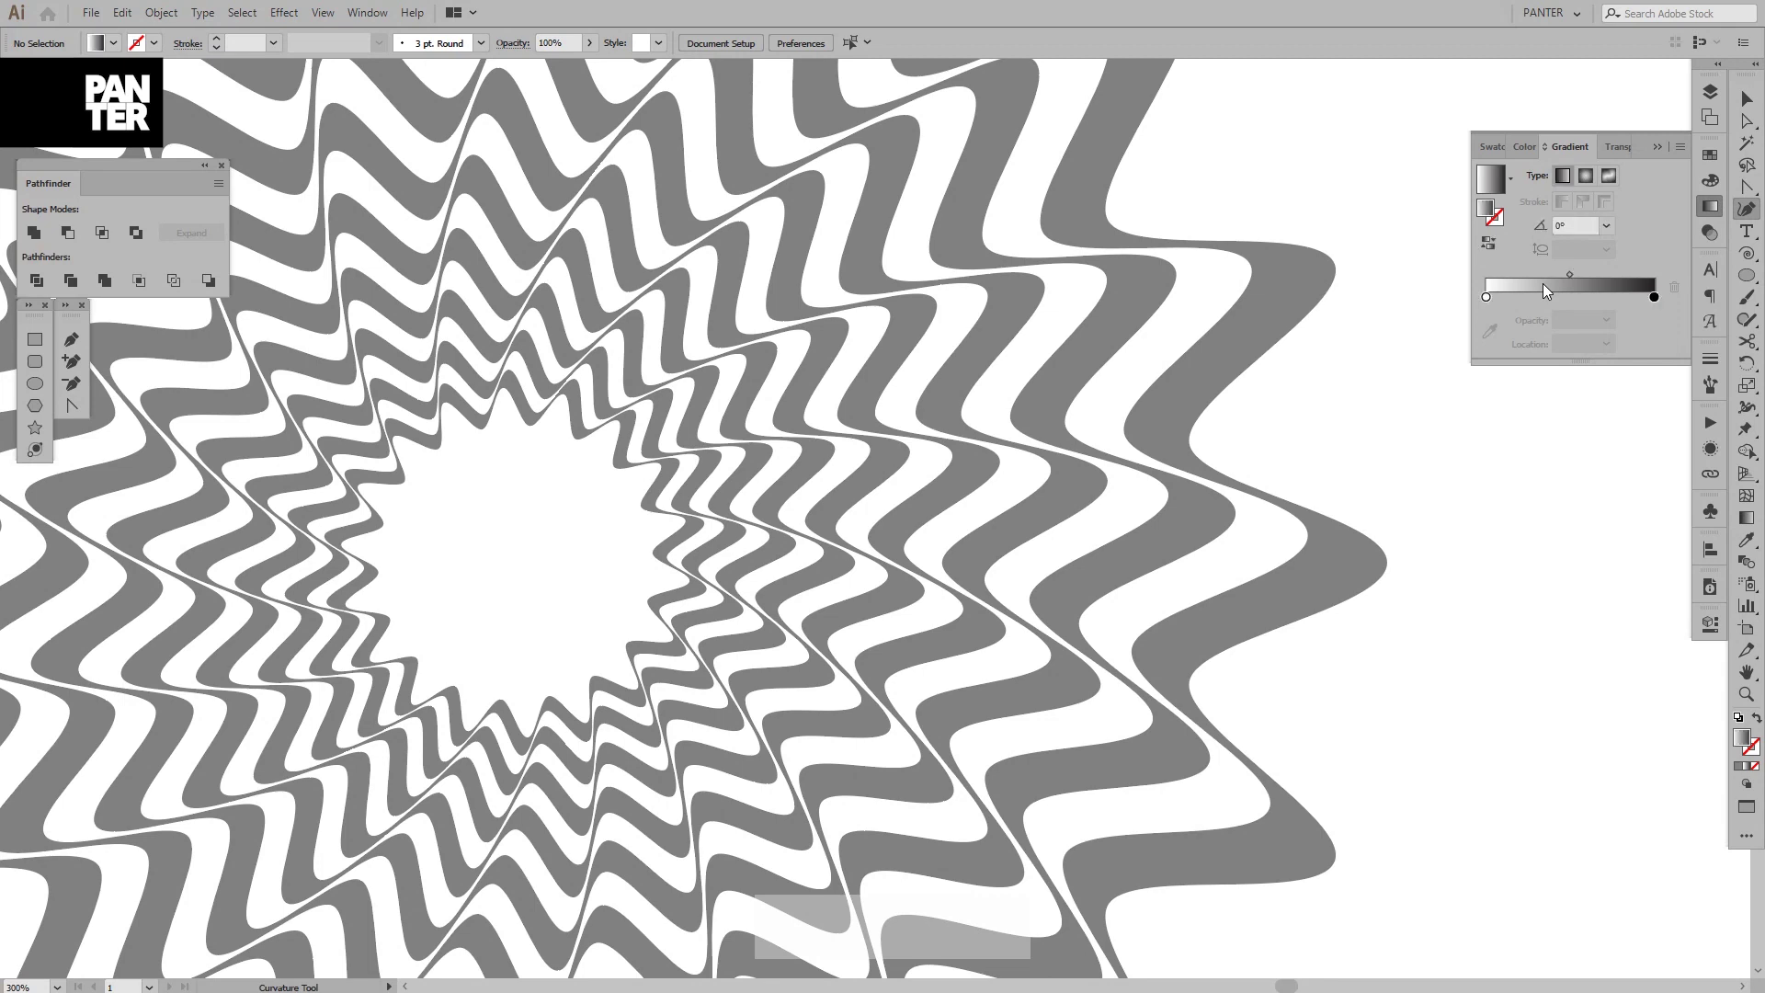
{"action": "double_click", "coordinate": [1486, 297]}
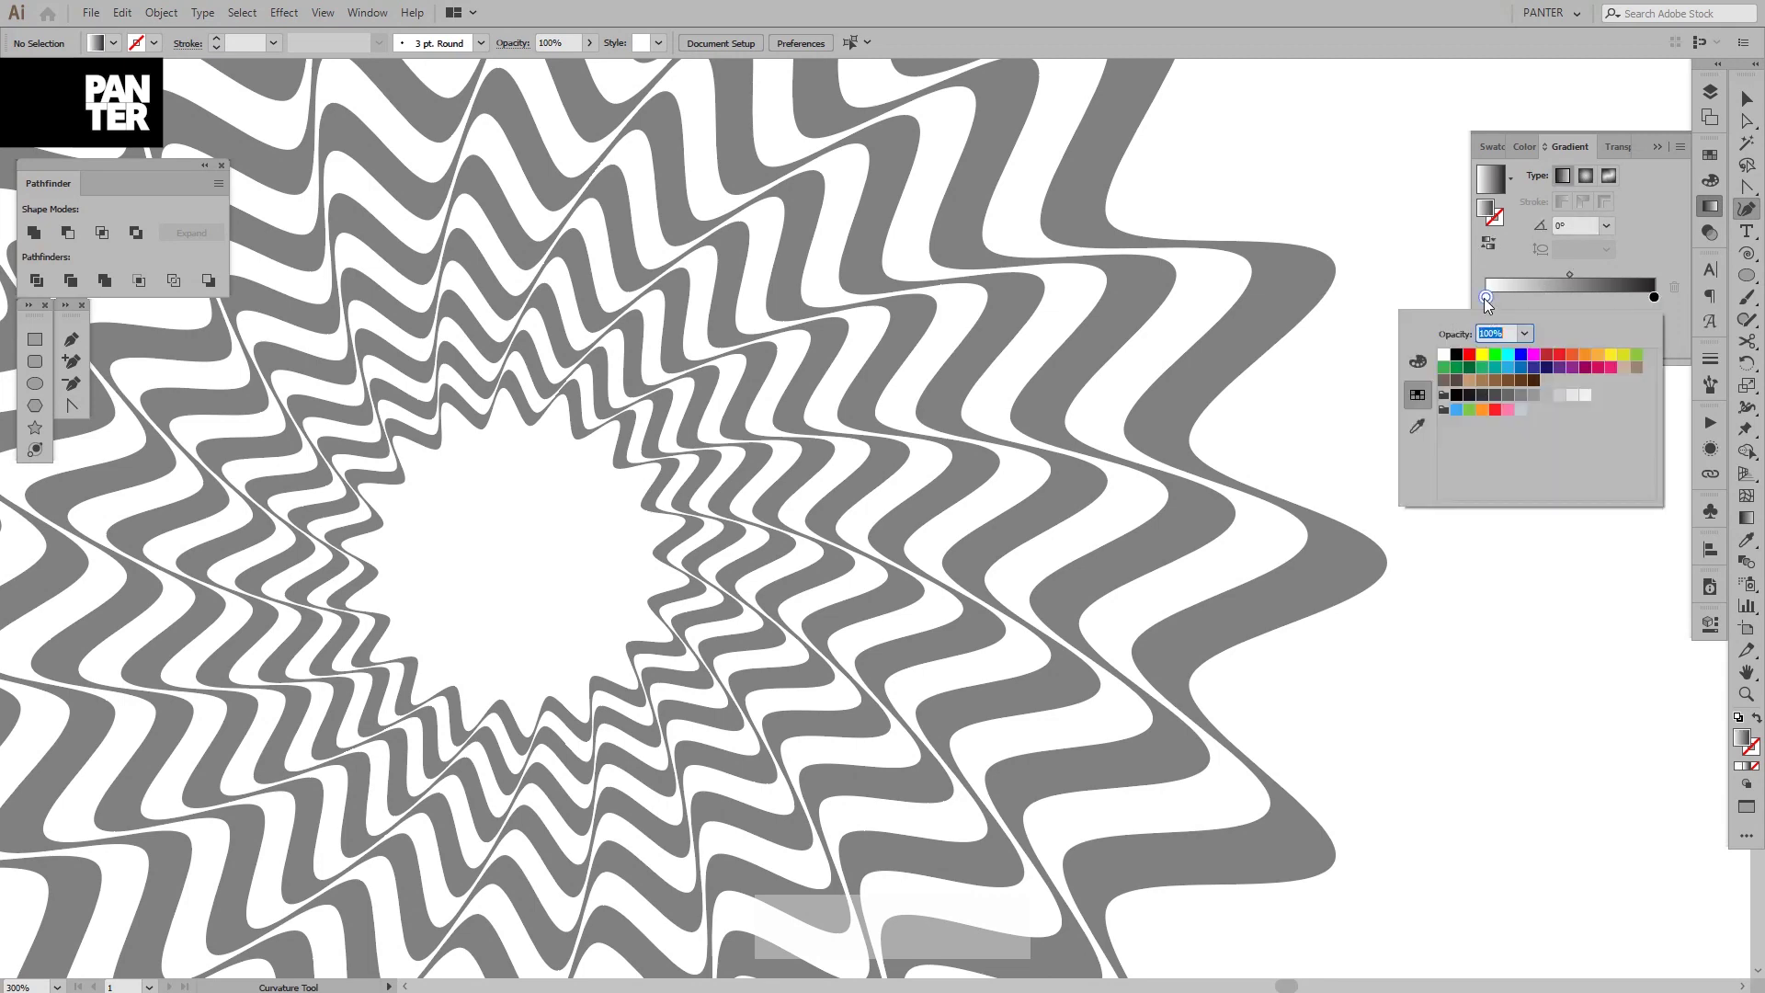
{"action": "left_click", "coordinate": [1520, 396]}
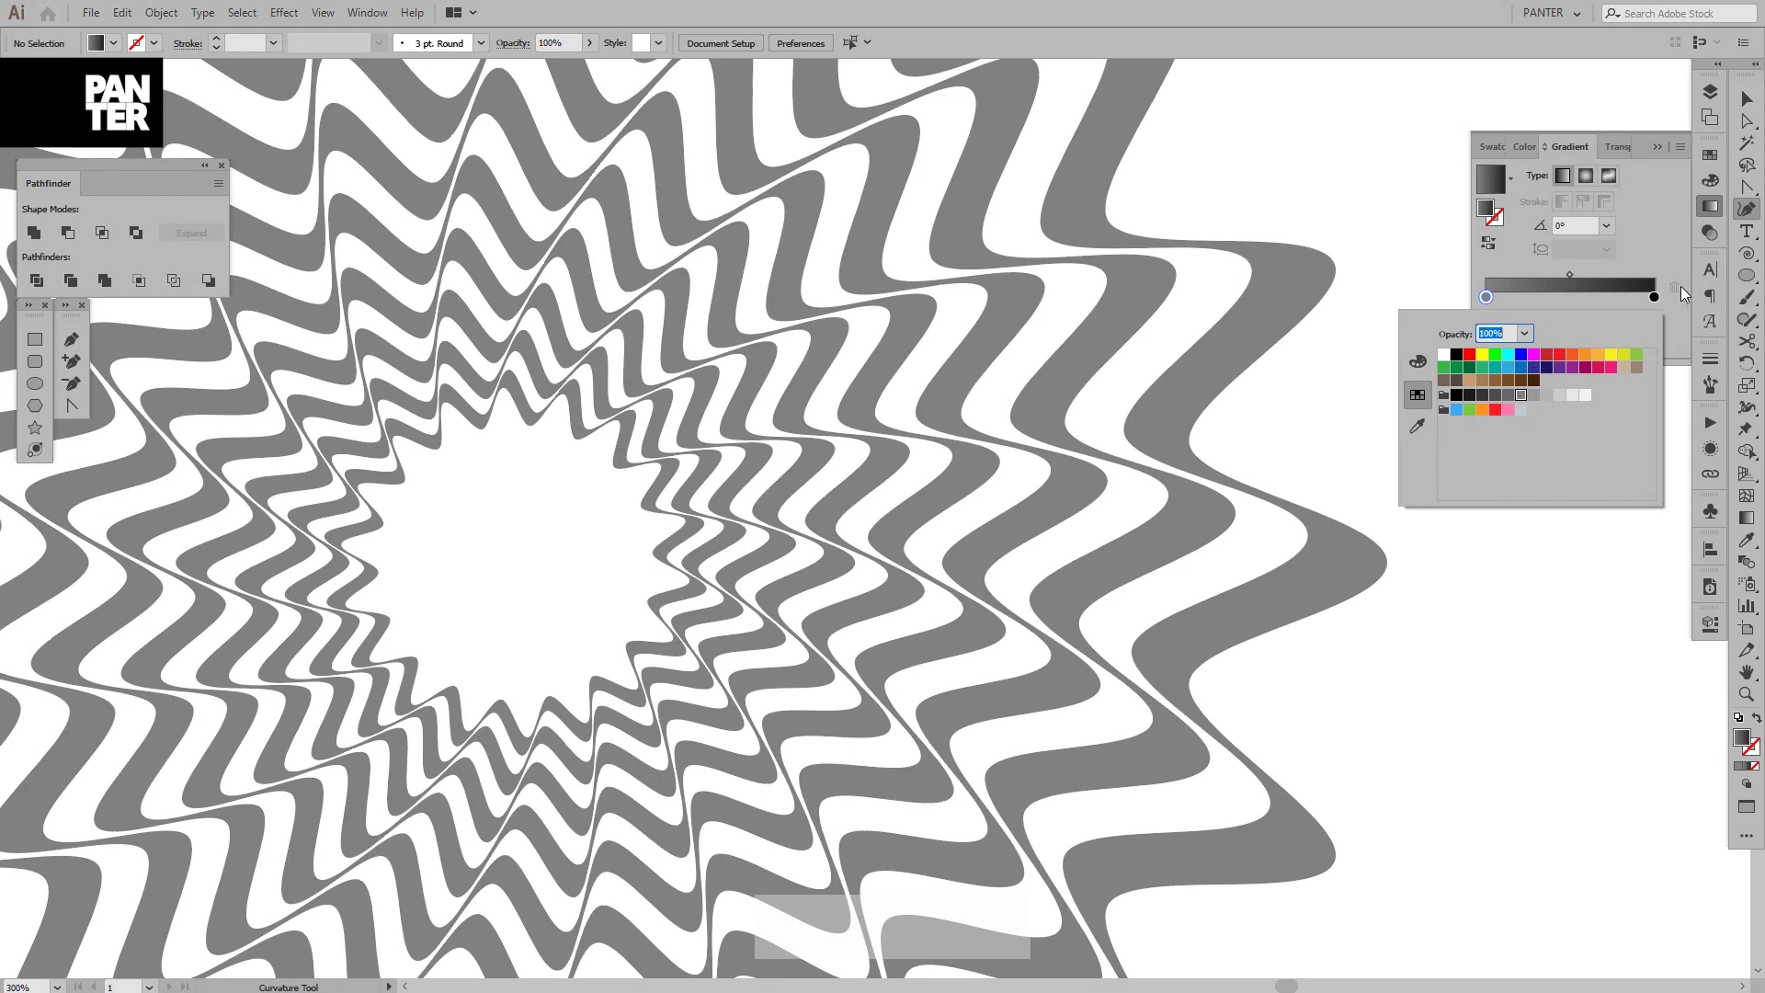
{"action": "left_click", "coordinate": [1680, 292]}
{"action": "left_click", "coordinate": [1606, 320]}
{"action": "left_click", "coordinate": [1625, 340]}
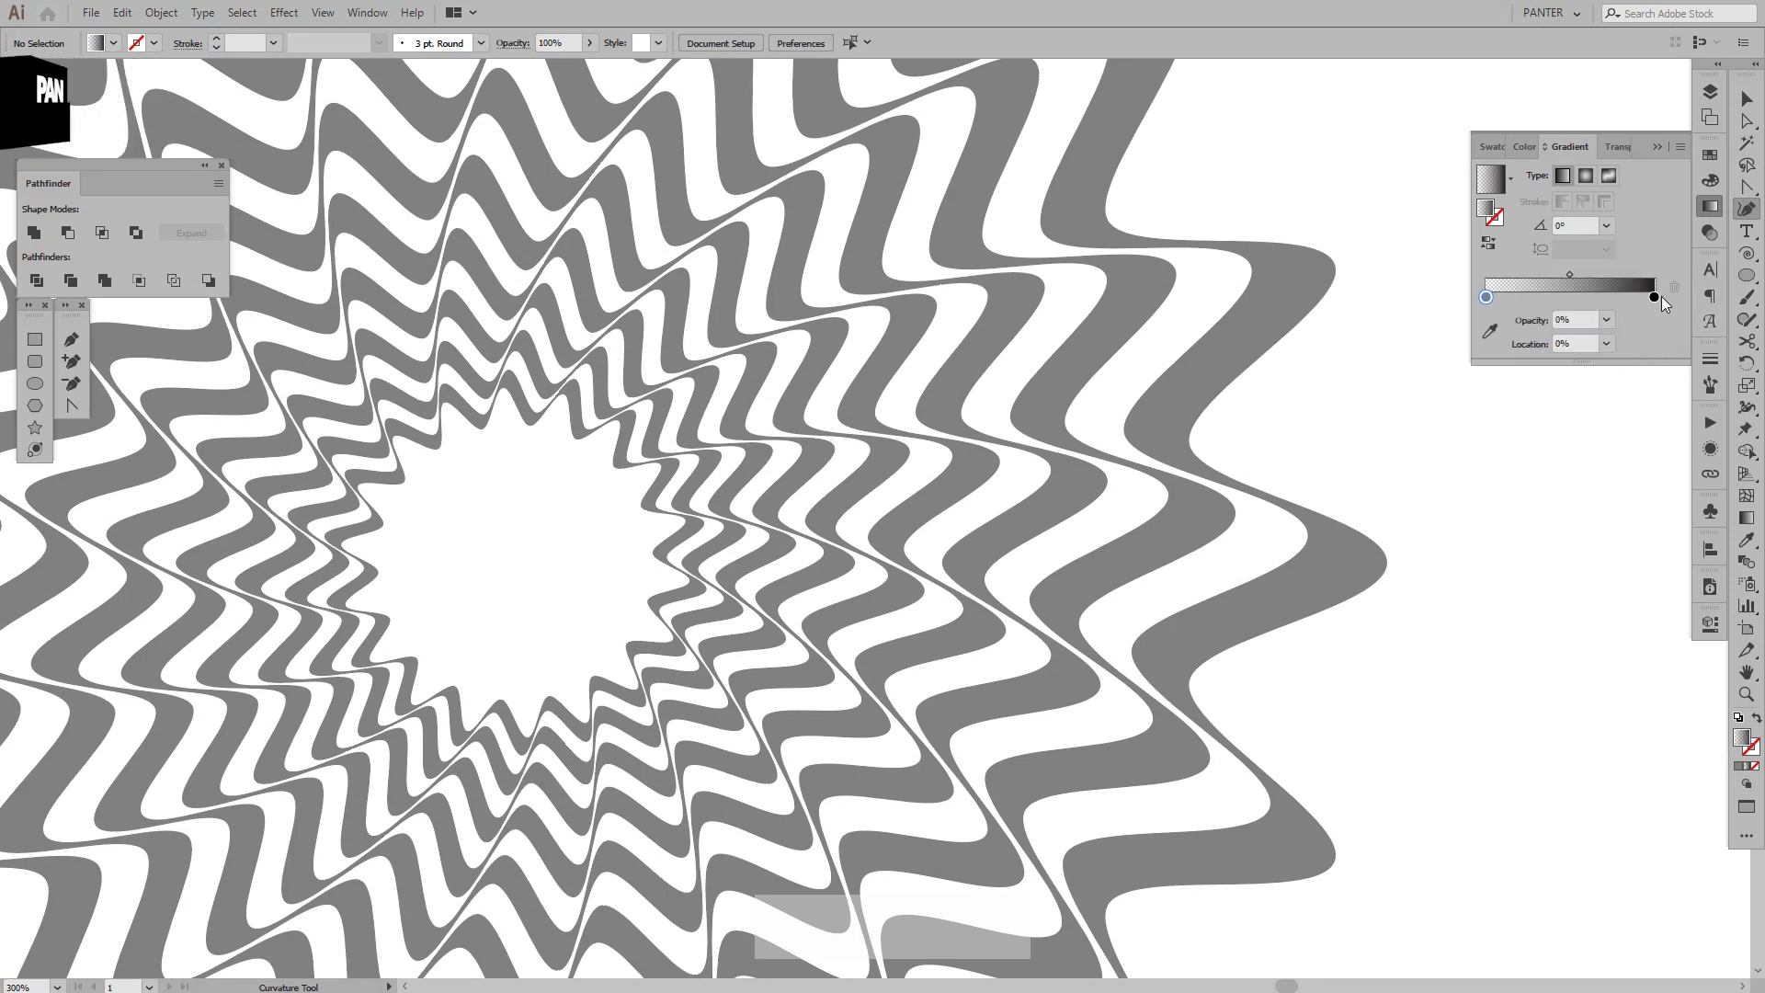
{"action": "left_click", "coordinate": [1659, 147]}
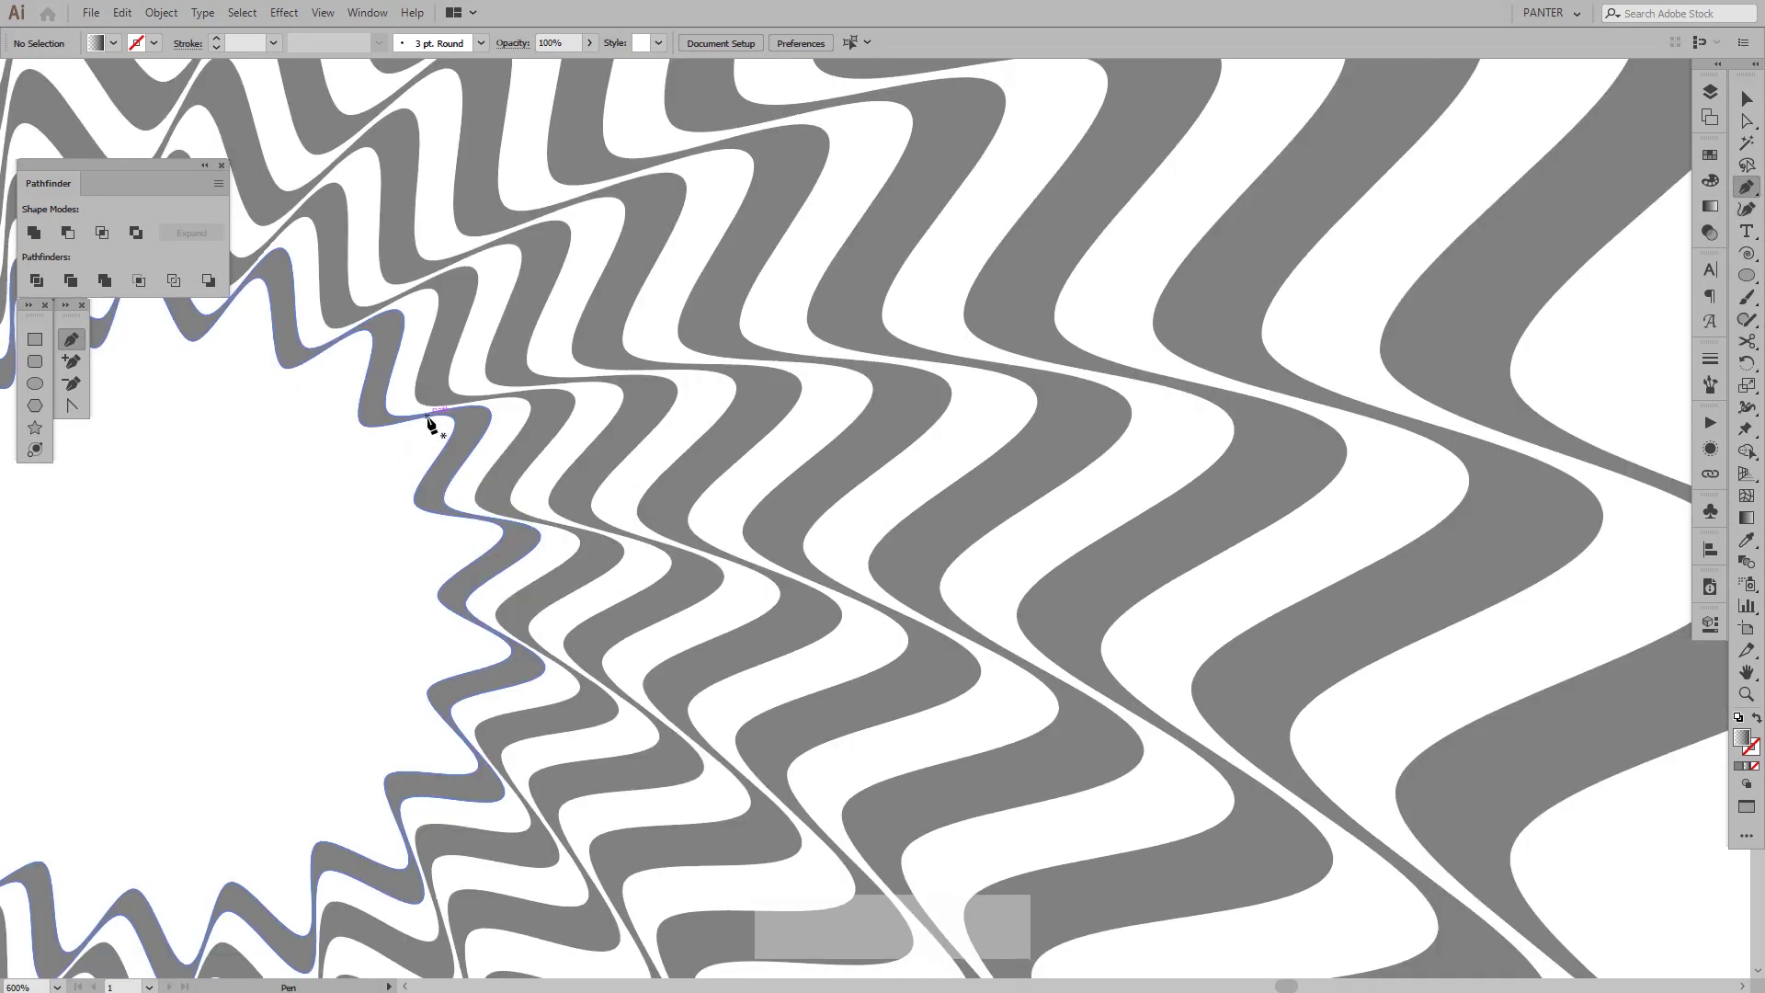
{"action": "left_click", "coordinate": [428, 419]}
{"action": "key", "text": "ctrl+shift+a"}
{"action": "left_click_drag", "start_coordinate": [484, 402], "coordinate": [521, 395]}
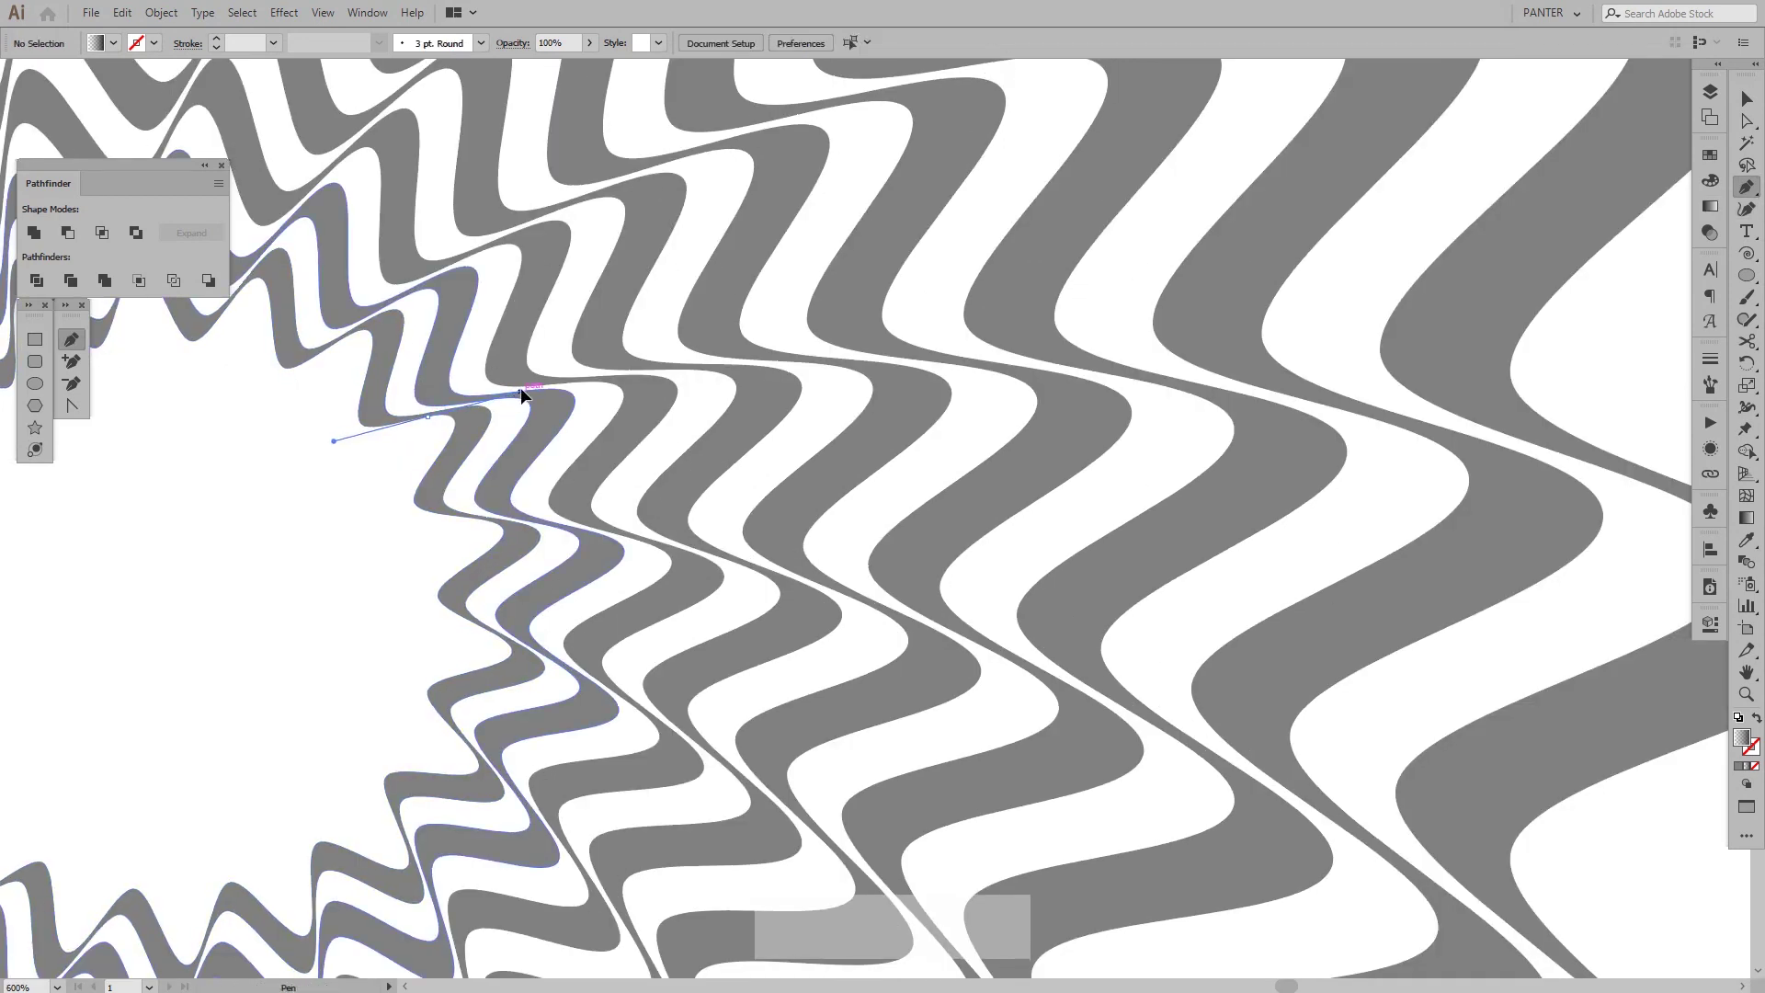
{"action": "key", "text": "ctrl+z"}
Draw an elongated curved shadow path with the Pen tool, from the inner ring's edge out to the spike's tip and back.
{"action": "left_click", "coordinate": [427, 416]}
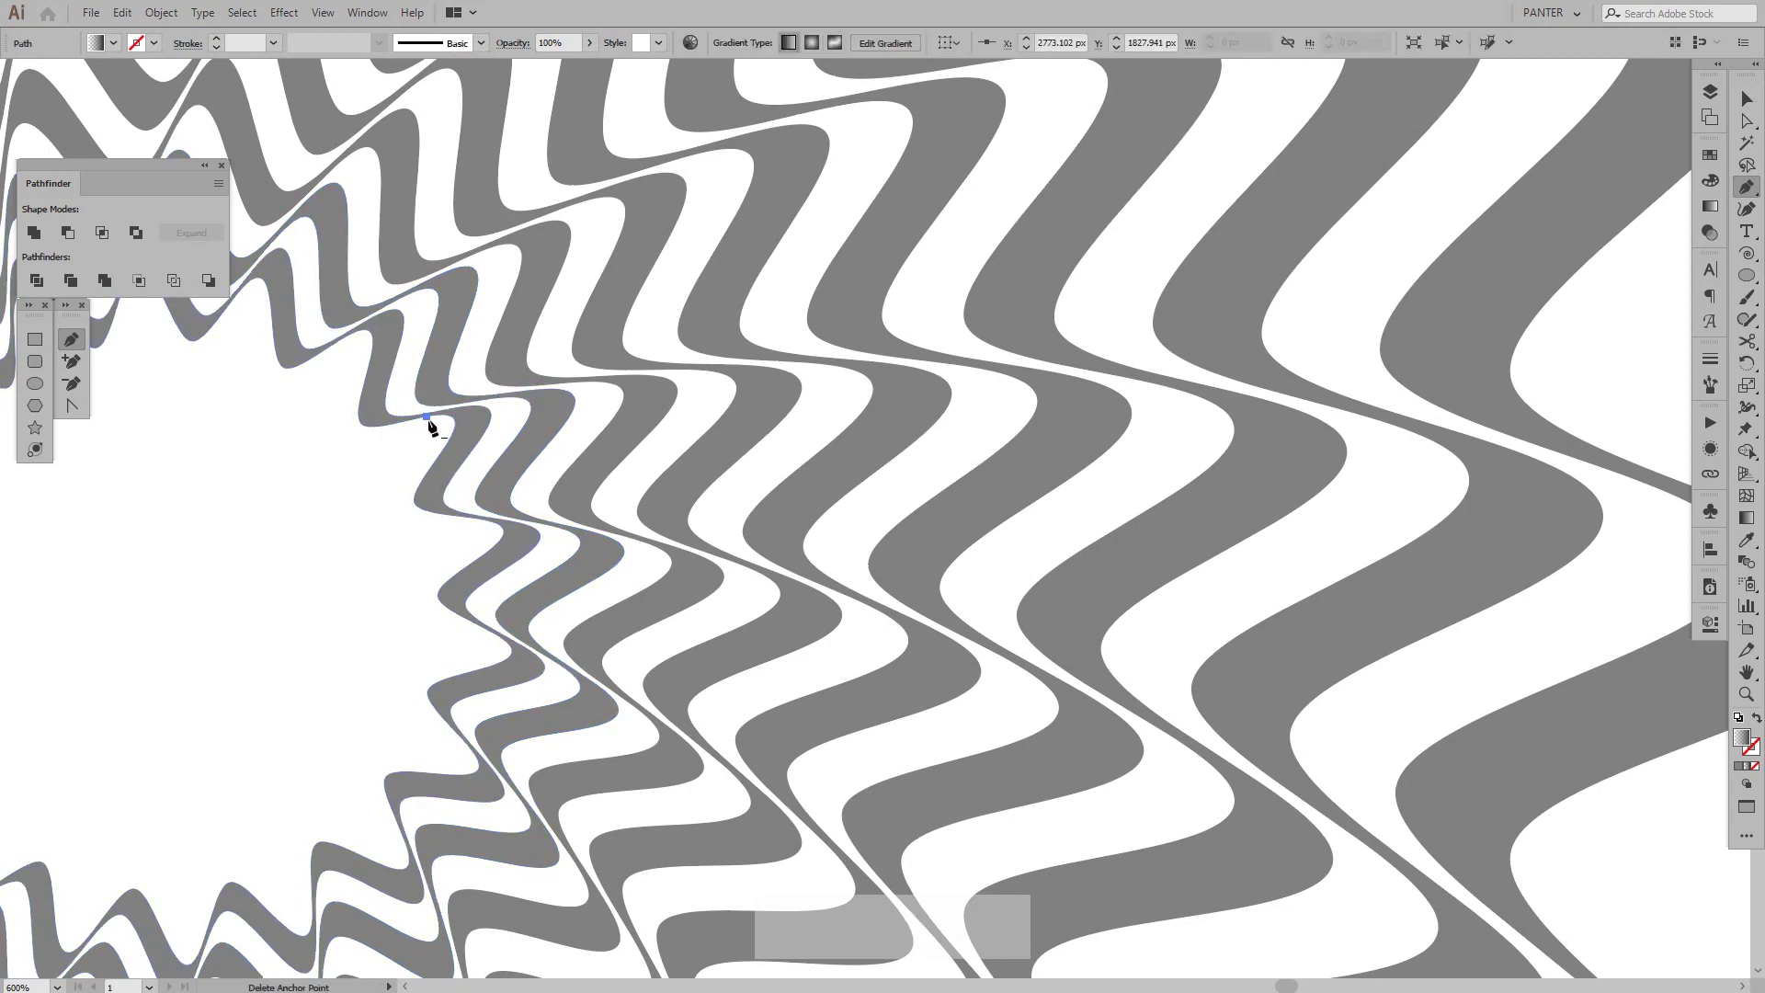
{"action": "scroll", "coordinate": [427, 417], "scroll_direction": "down", "scroll_amount": 2}
{"action": "scroll", "coordinate": [1077, 485], "scroll_direction": "up", "scroll_amount": 1}
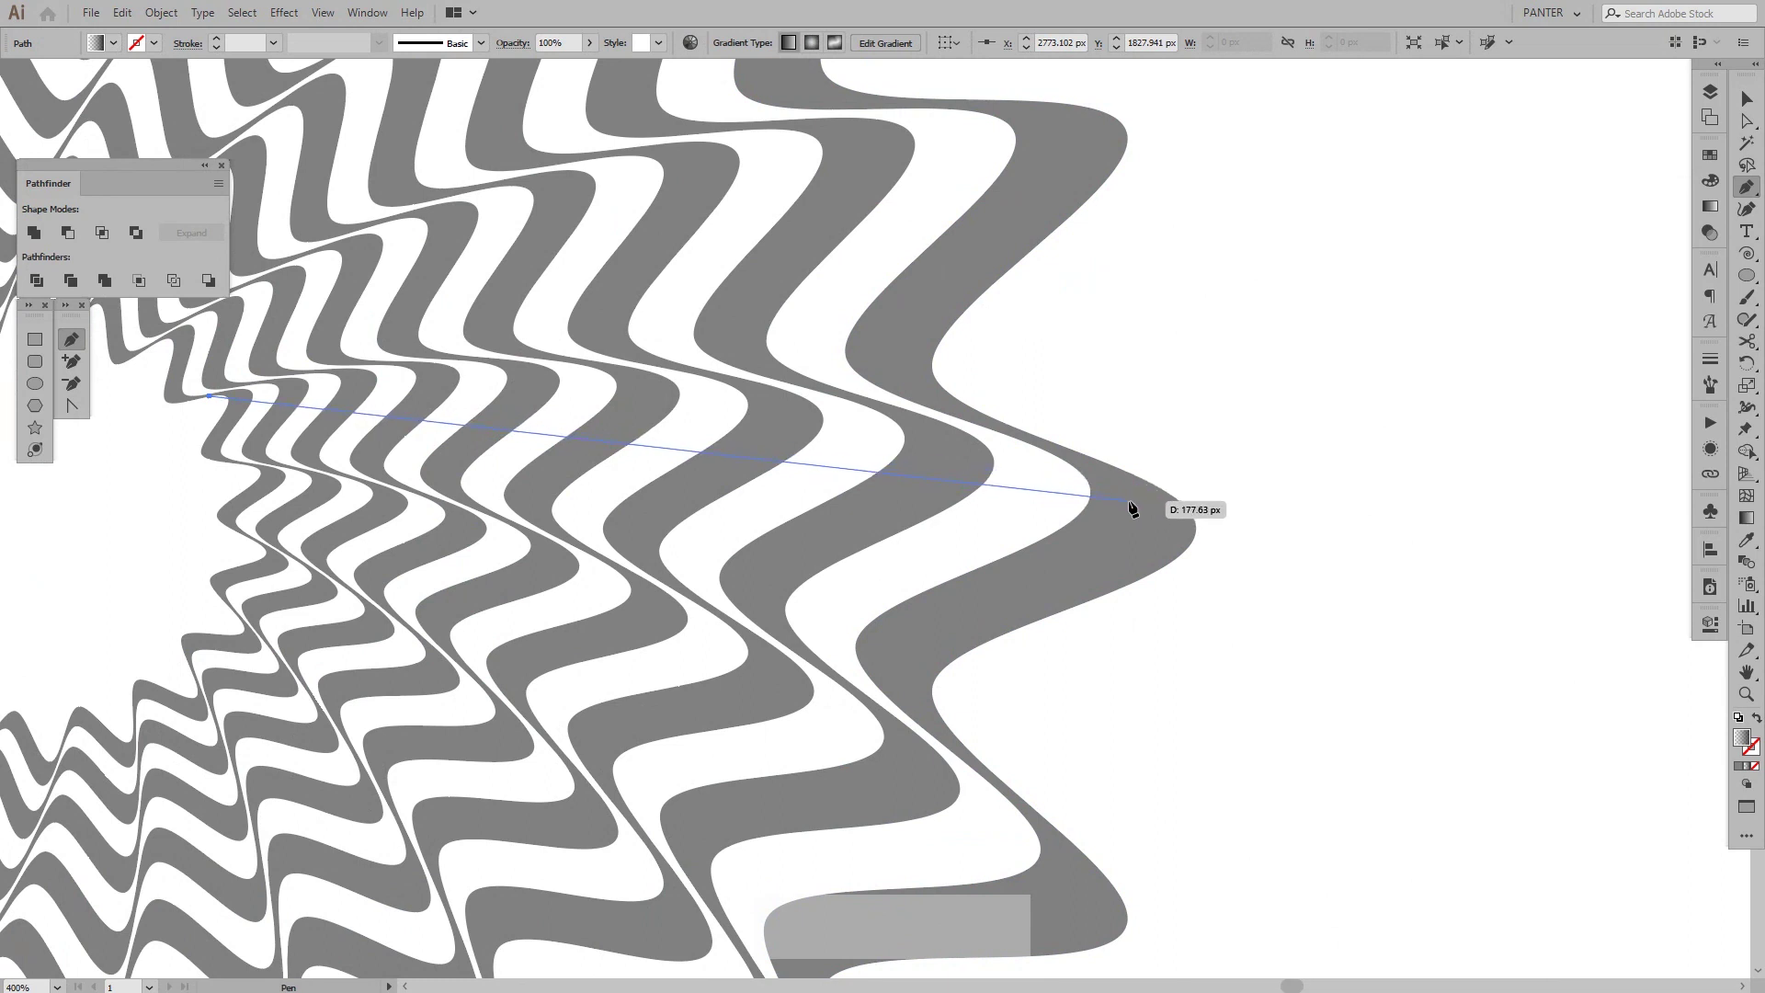
{"action": "left_click_drag", "start_coordinate": [1119, 492], "coordinate": [1487, 726]}
{"action": "key", "text": "alt"}
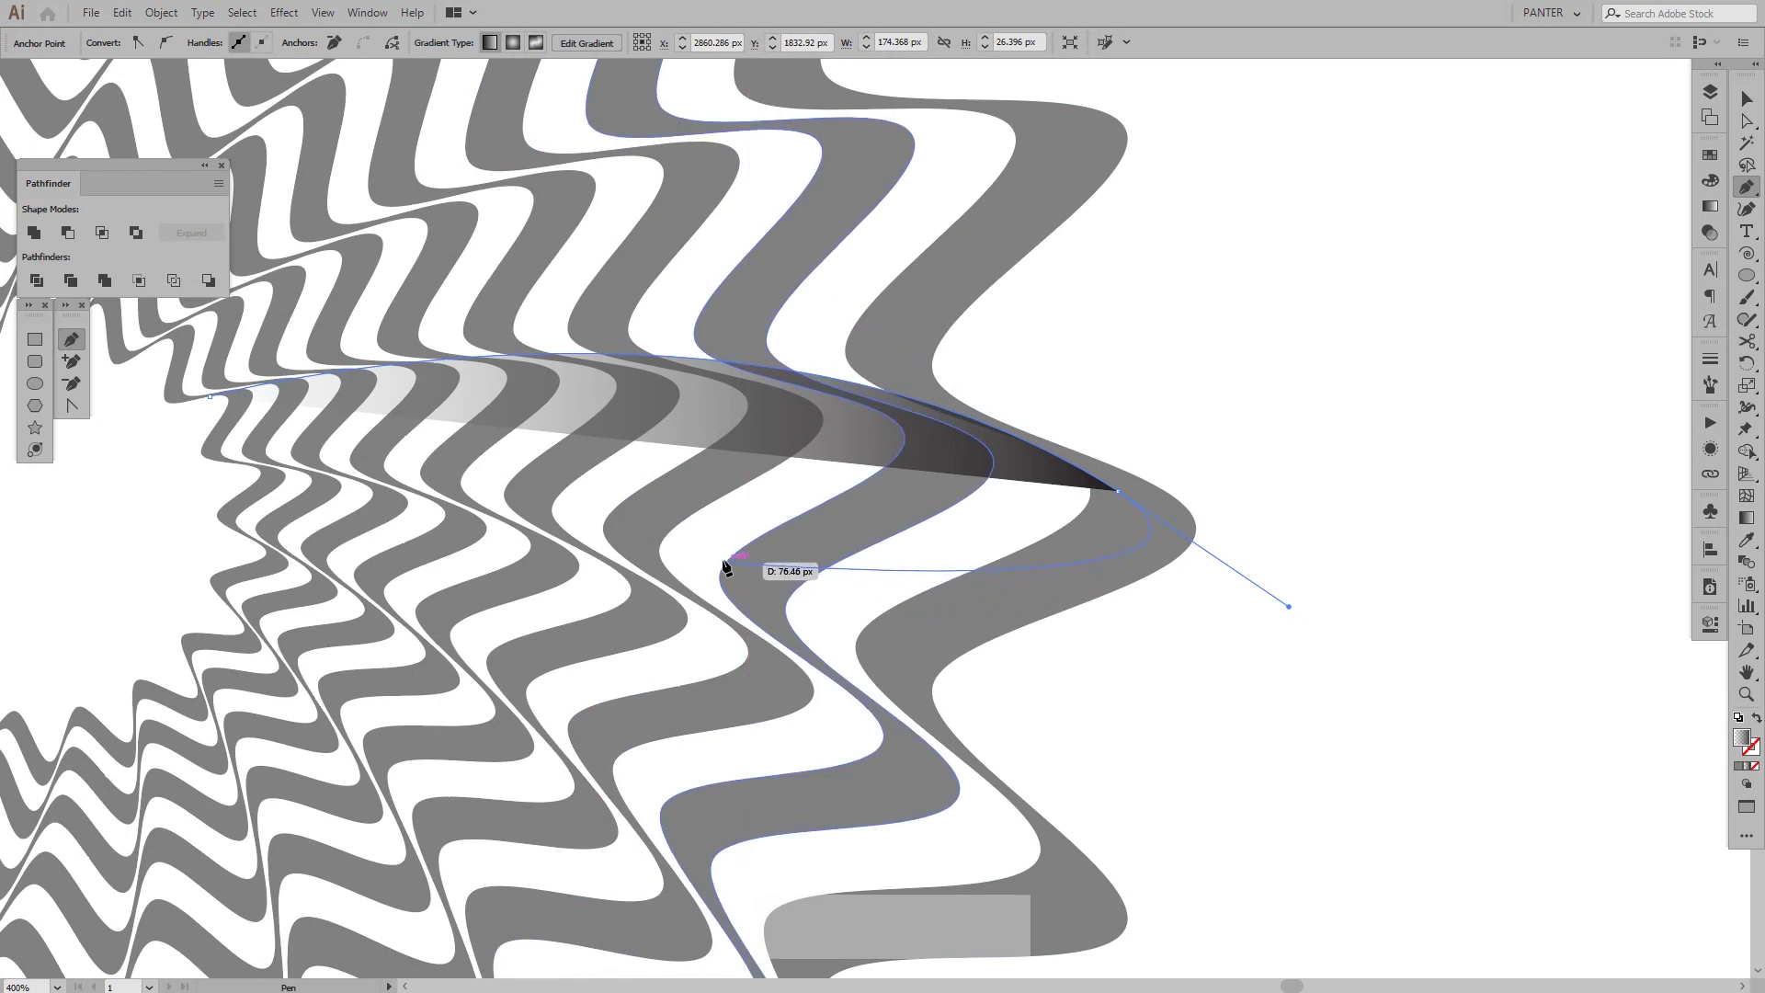
{"action": "left_click_drag", "start_coordinate": [727, 563], "coordinate": [599, 519]}
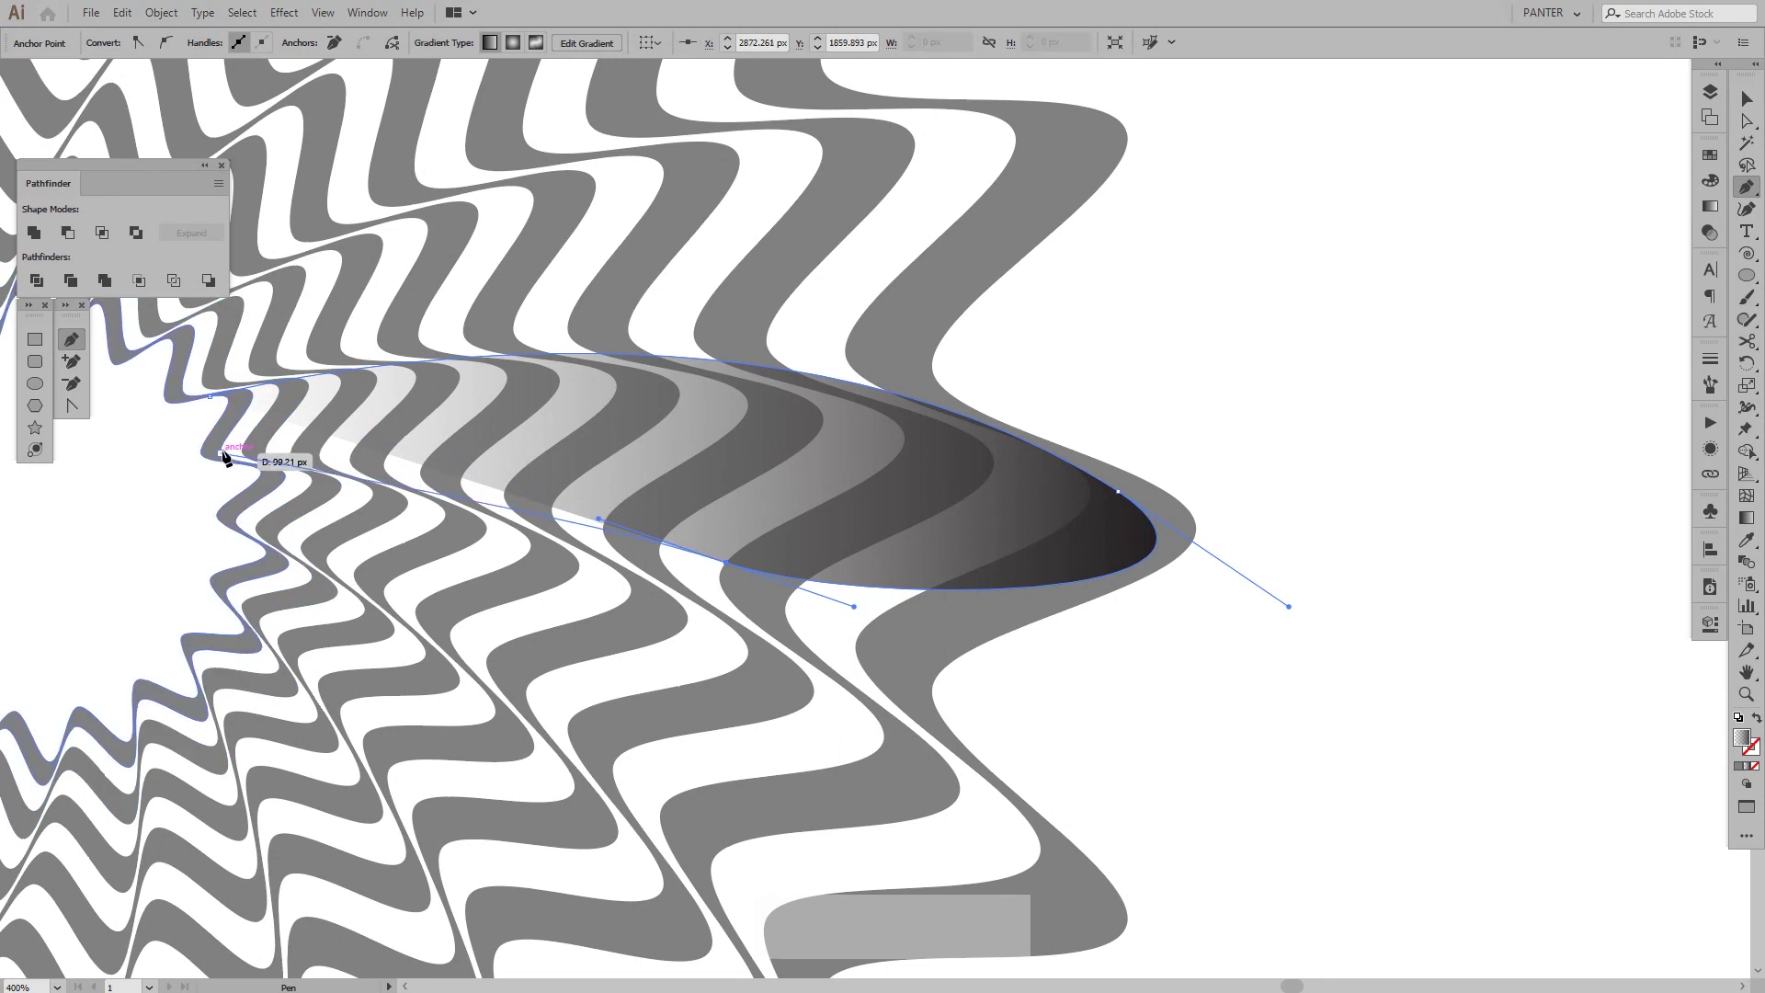
{"action": "left_click_drag", "start_coordinate": [202, 448], "coordinate": [103, 458]}
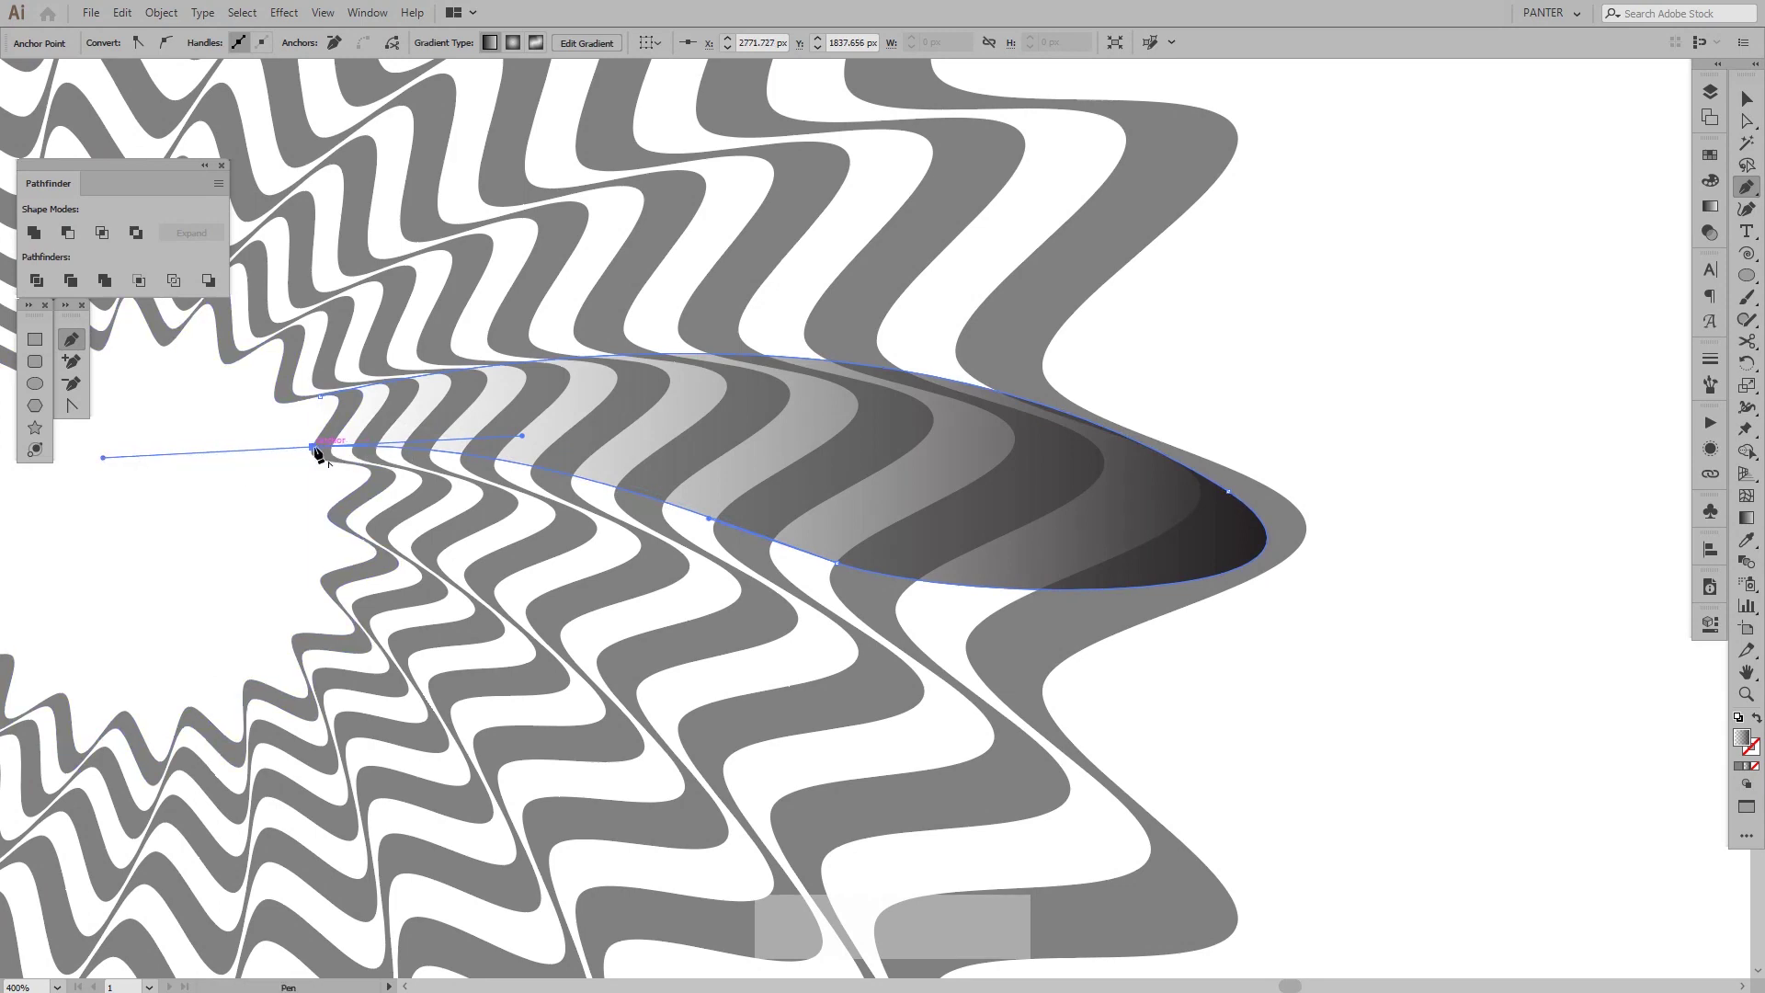
Close the gradient shadow path by tracing the wavy inner edge of the innermost ring, and deselect it.
{"action": "scroll", "coordinate": [313, 450], "scroll_direction": "up", "scroll_amount": 5, "text": "alt"}
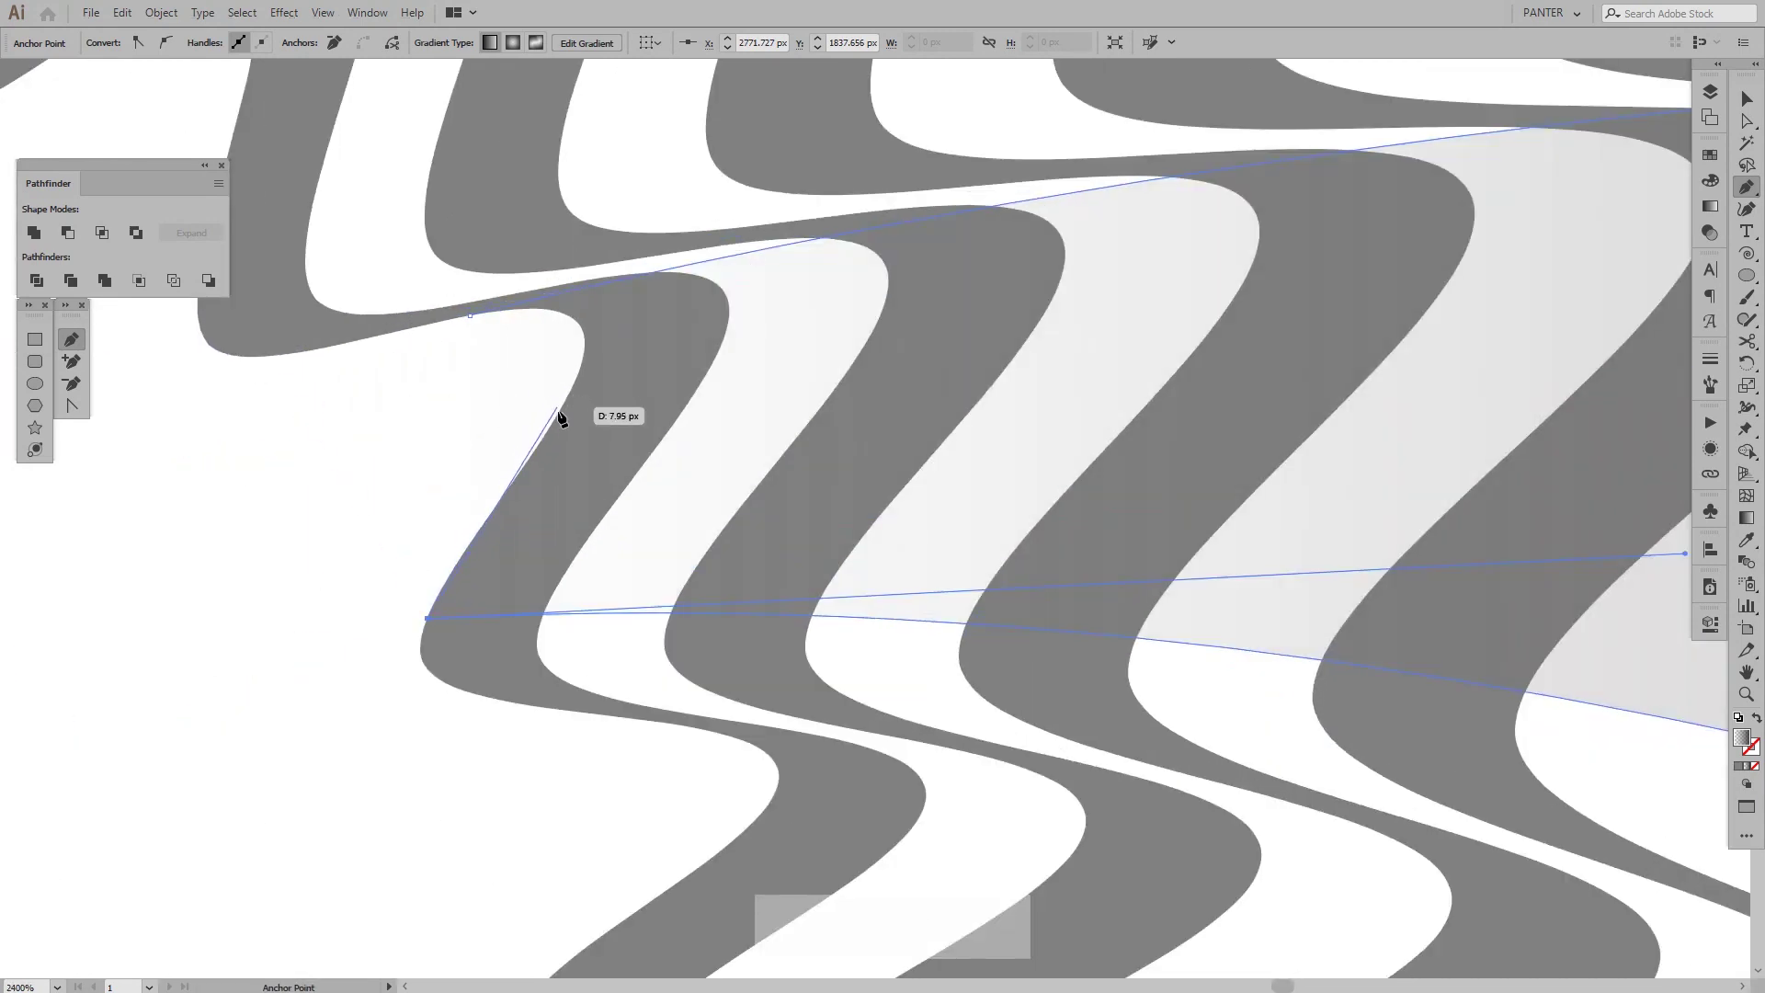
{"action": "left_click_drag", "start_coordinate": [580, 371], "coordinate": [589, 328]}
{"action": "key", "text": "ctrl+z"}
{"action": "left_click_drag", "start_coordinate": [487, 519], "coordinate": [487, 517]}
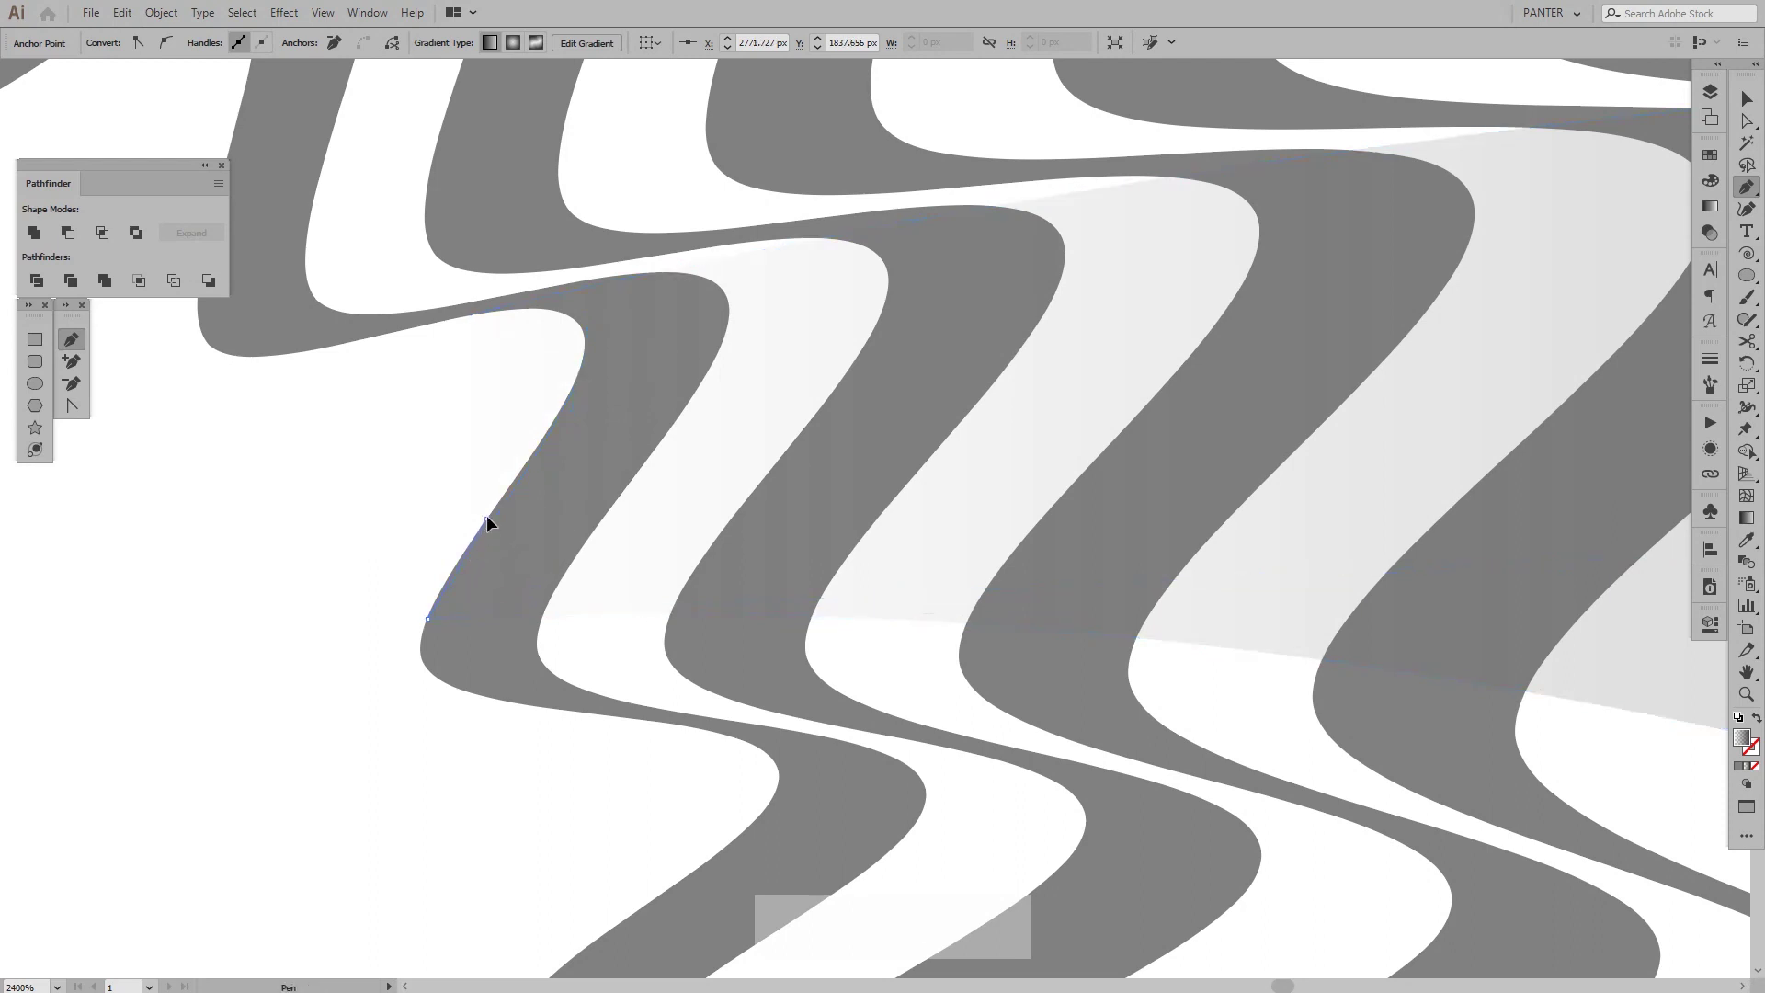
{"action": "left_click_drag", "start_coordinate": [528, 460], "coordinate": [582, 288]}
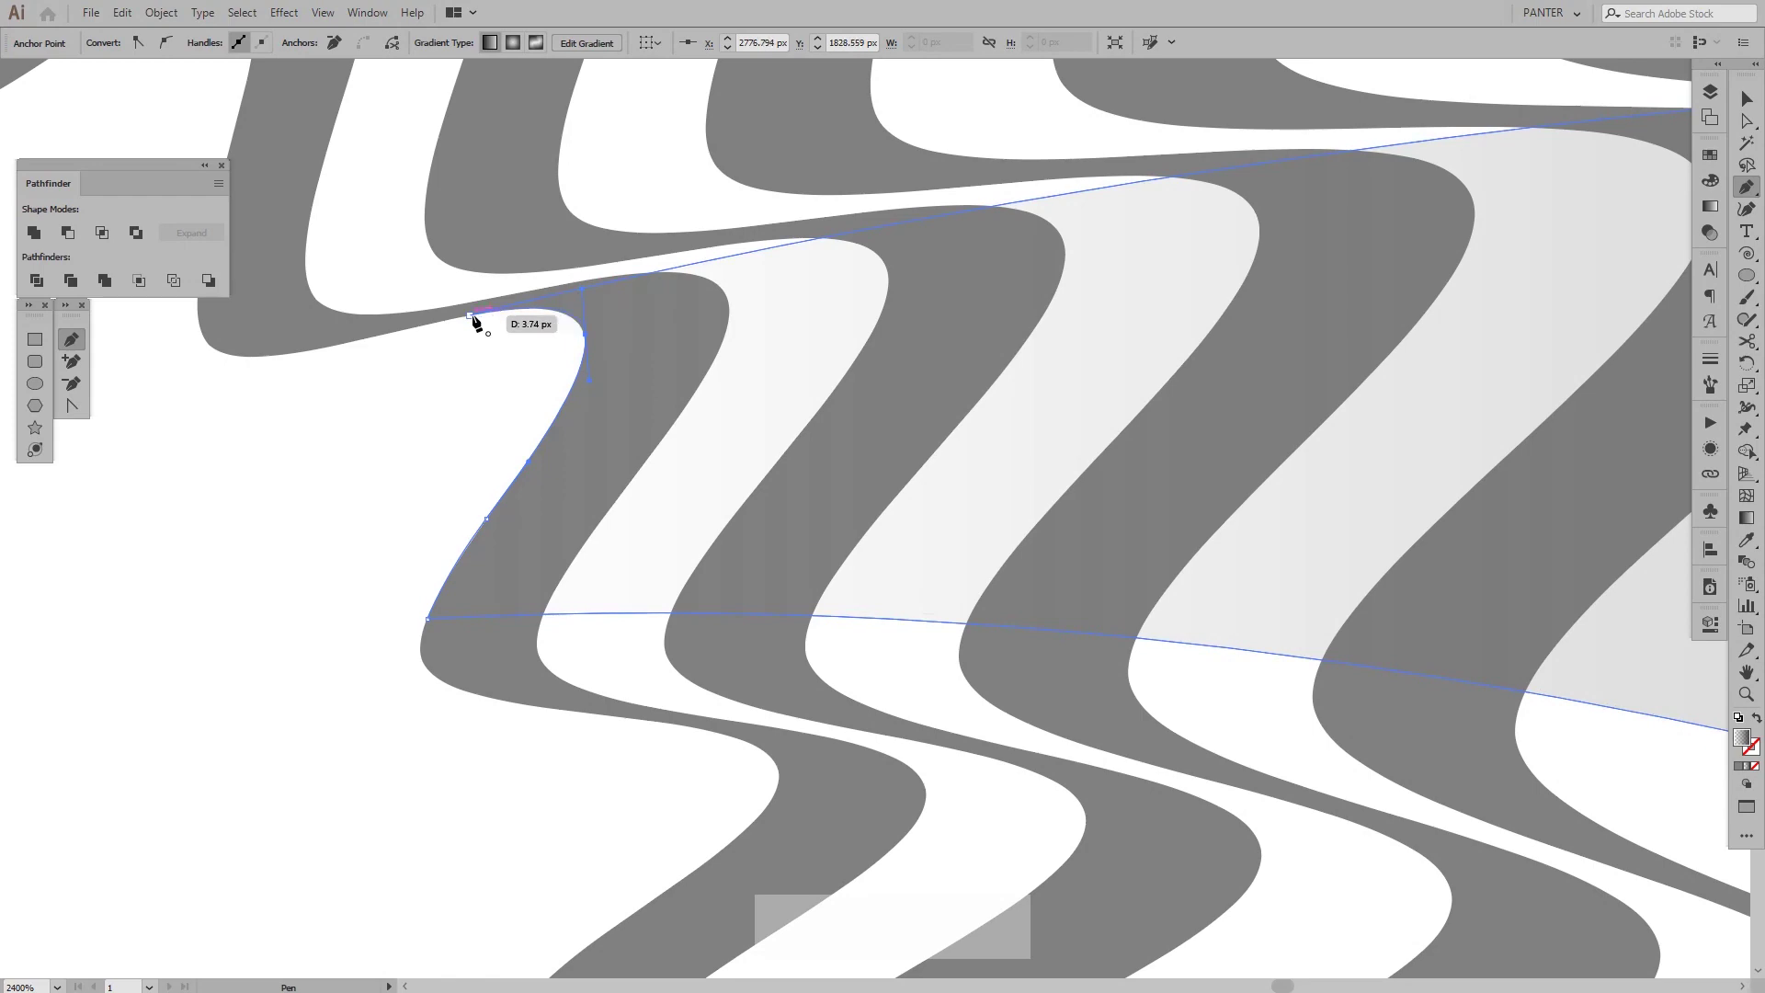
{"action": "key", "text": "v"}
{"action": "left_click", "coordinate": [496, 408]}
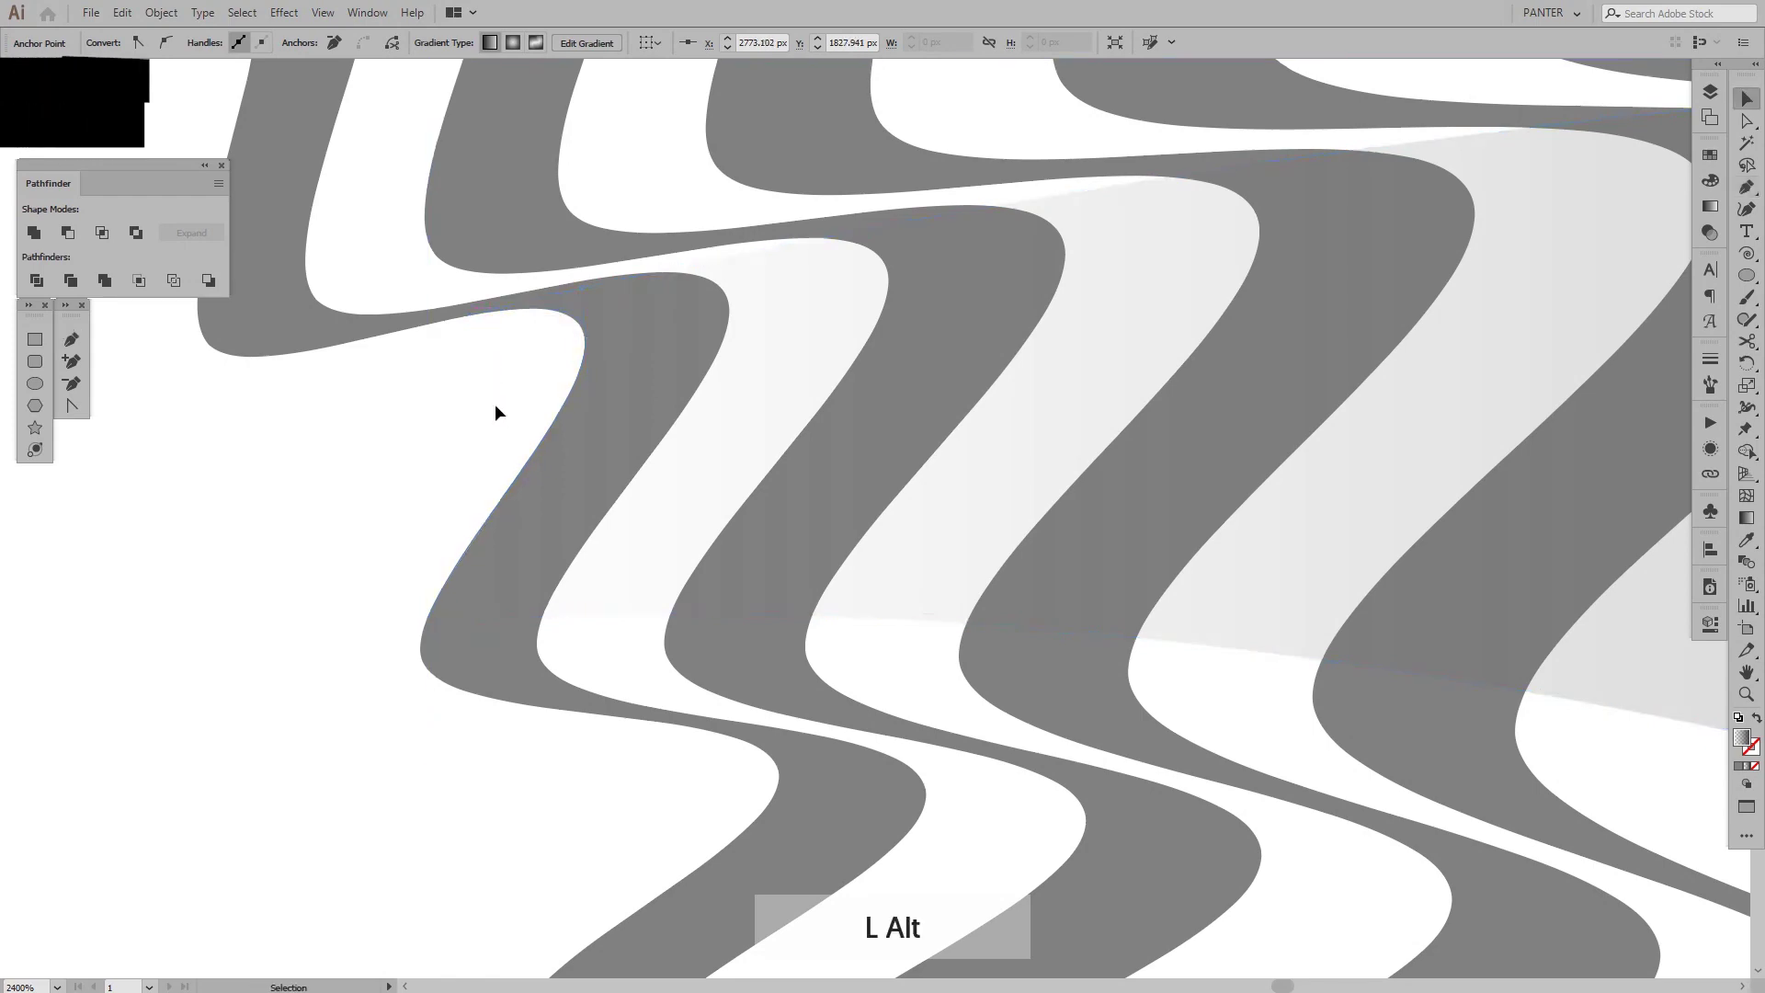
Reshape the shadow path's lower edge by lengthening the outward handle of its lower anchor point with Direct Selection.
{"action": "scroll", "coordinate": [496, 408], "scroll_direction": "down", "scroll_amount": 4}
{"action": "left_click_drag", "start_coordinate": [813, 462], "coordinate": [496, 417]}
{"action": "scroll", "coordinate": [873, 432], "scroll_direction": "down", "scroll_amount": 3}
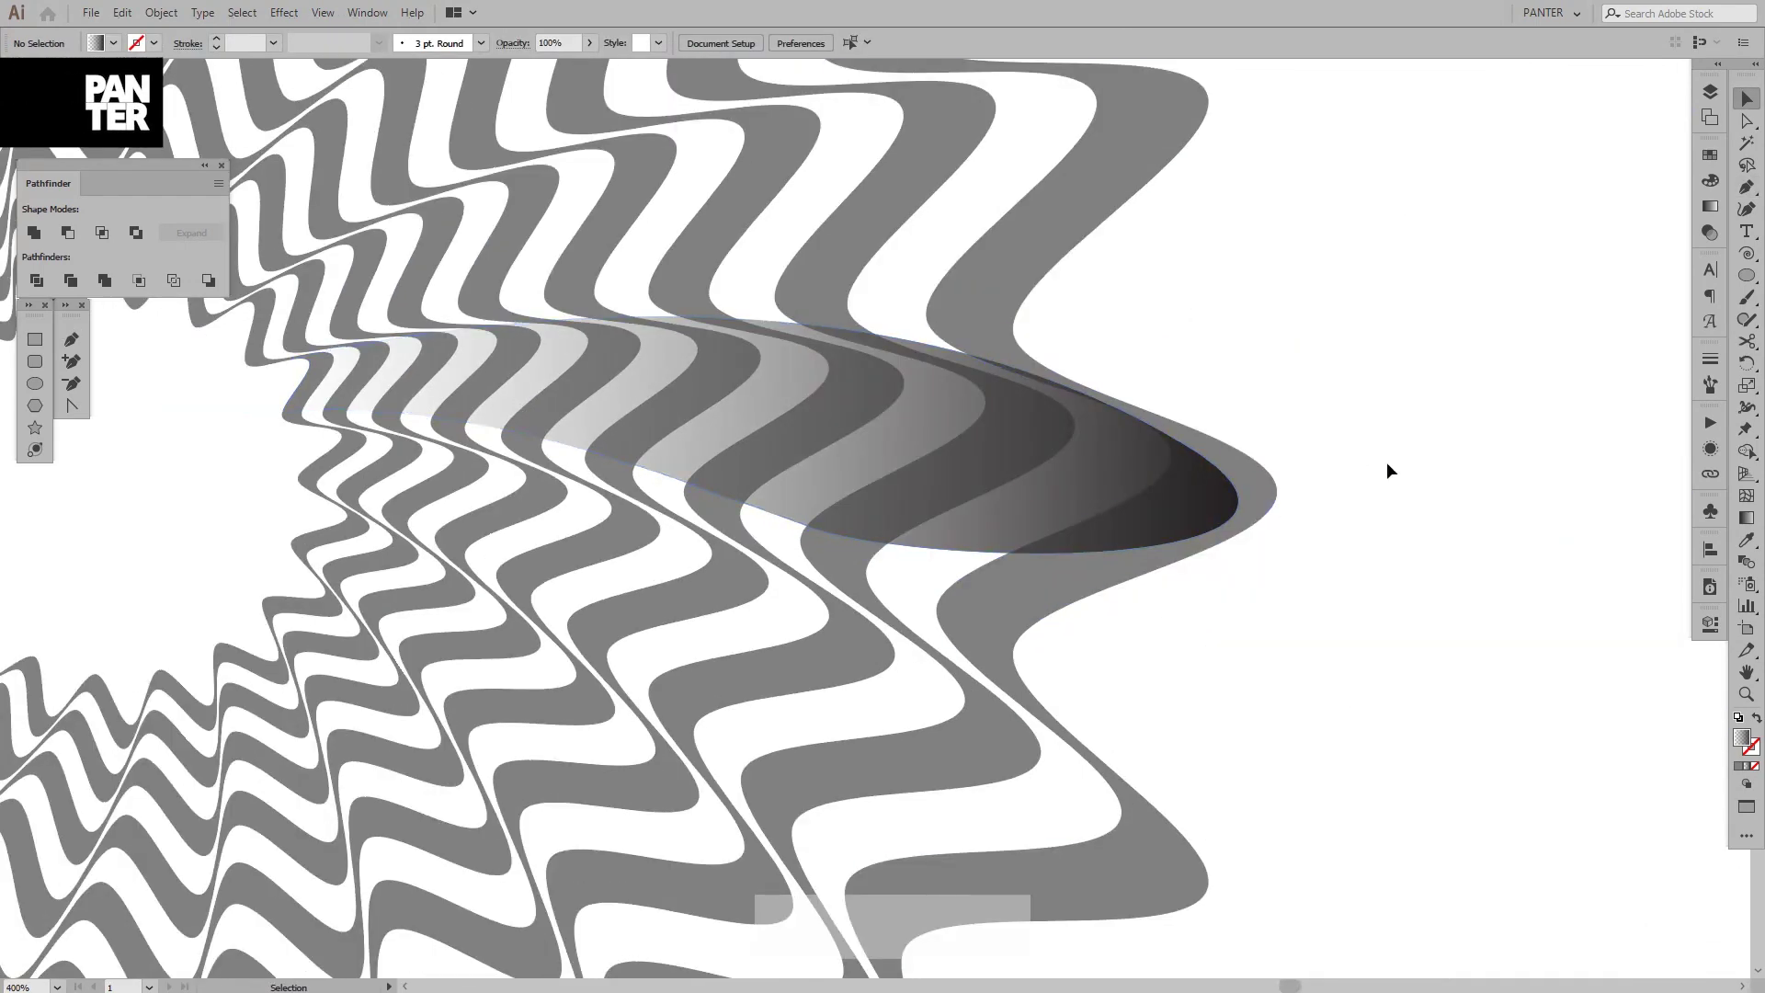
{"action": "scroll", "coordinate": [1294, 445], "scroll_direction": "down", "scroll_amount": 3}
{"action": "scroll", "coordinate": [1068, 418], "scroll_direction": "up", "scroll_amount": 3}
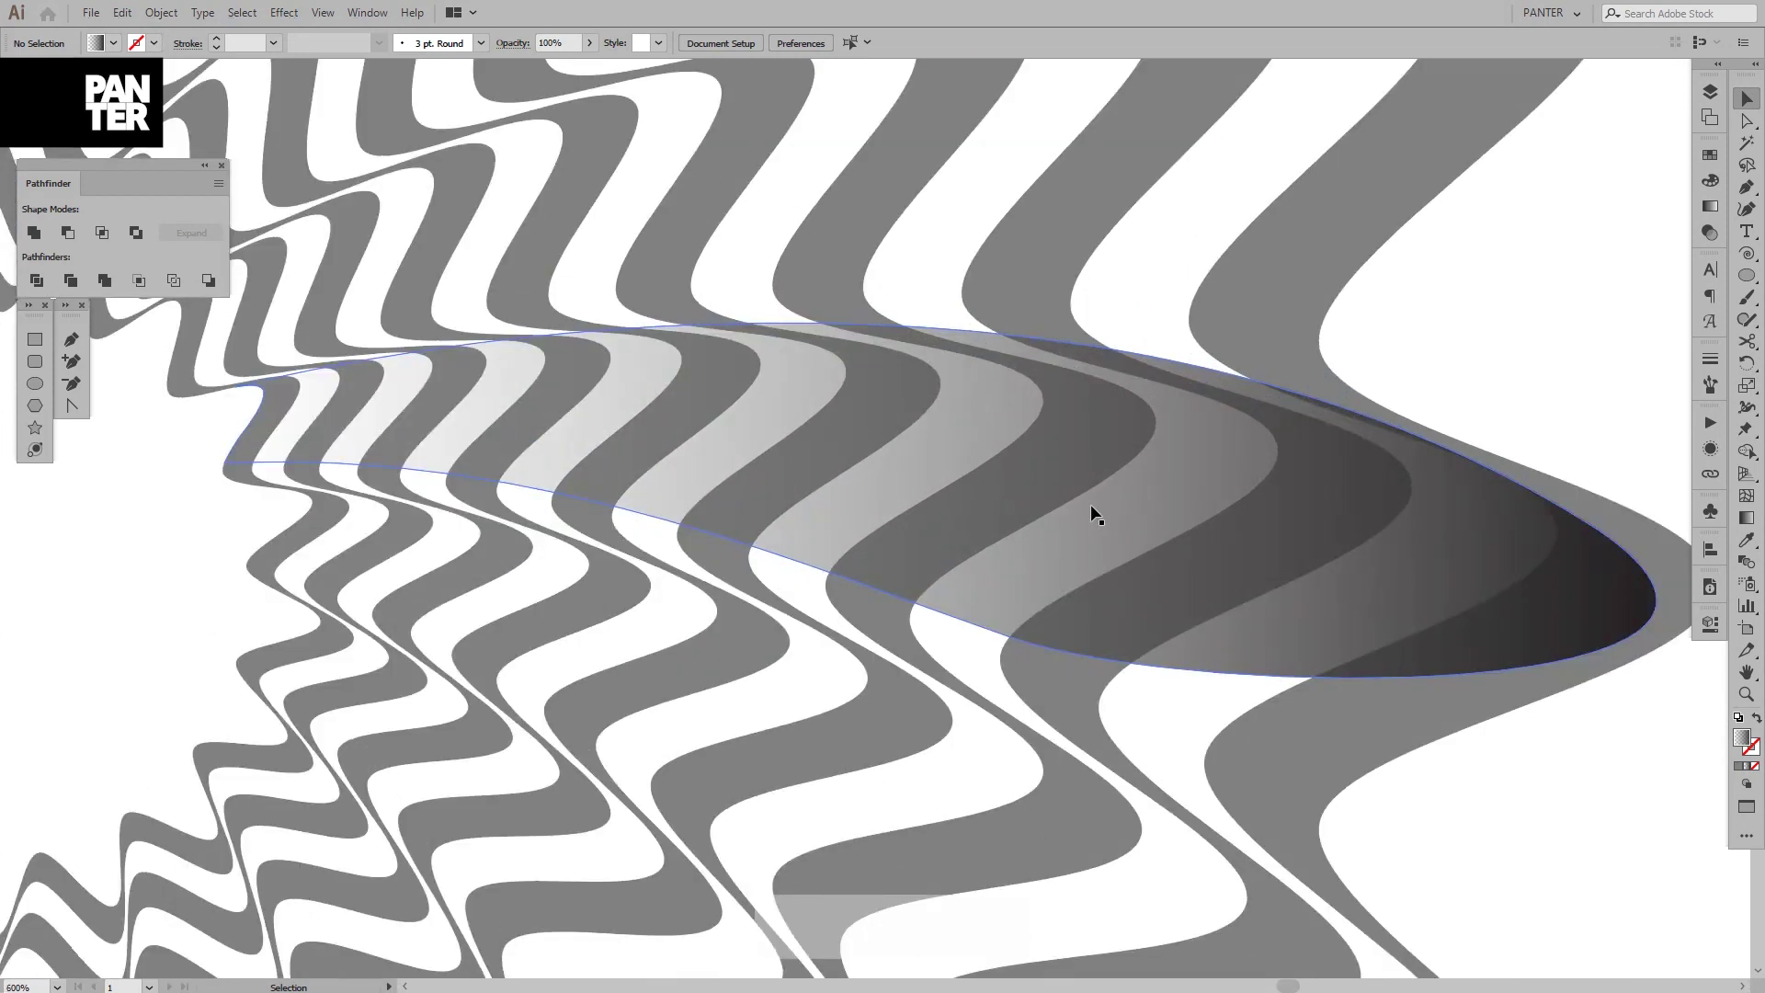
{"action": "key", "text": "a"}
{"action": "left_click", "coordinate": [1100, 520]}
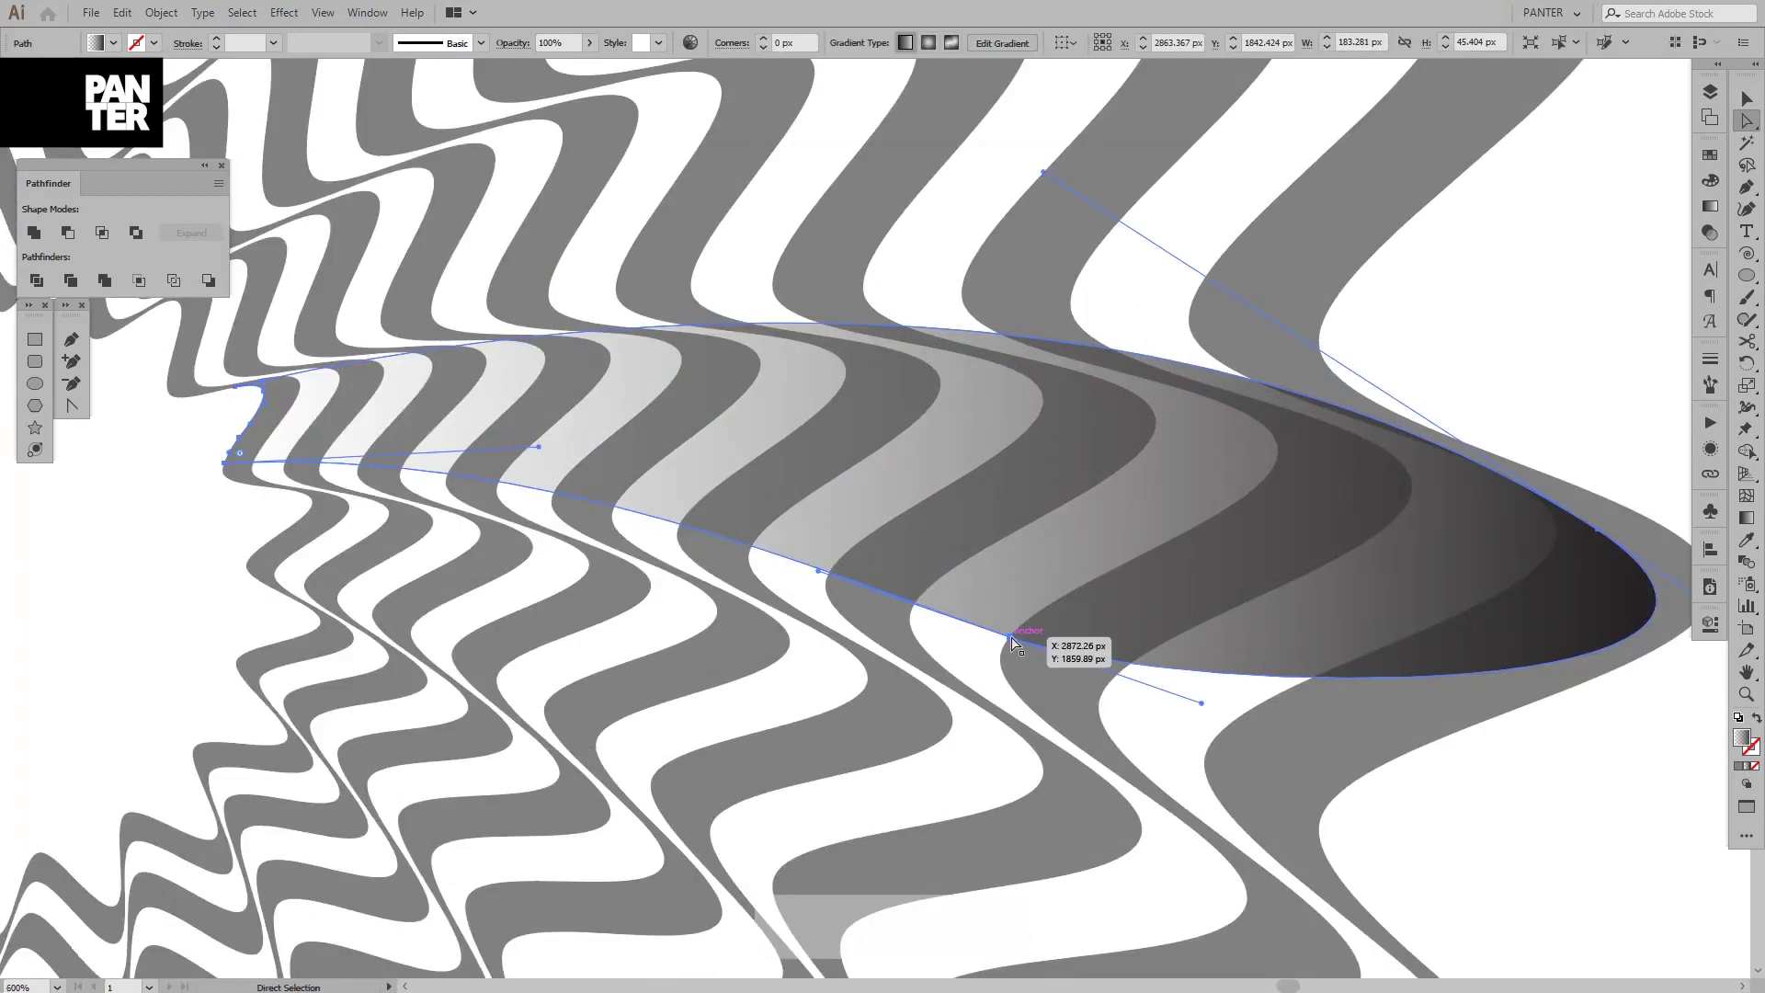
{"action": "left_click", "coordinate": [1013, 637]}
{"action": "left_click_drag", "start_coordinate": [1328, 721], "coordinate": [1289, 669]}
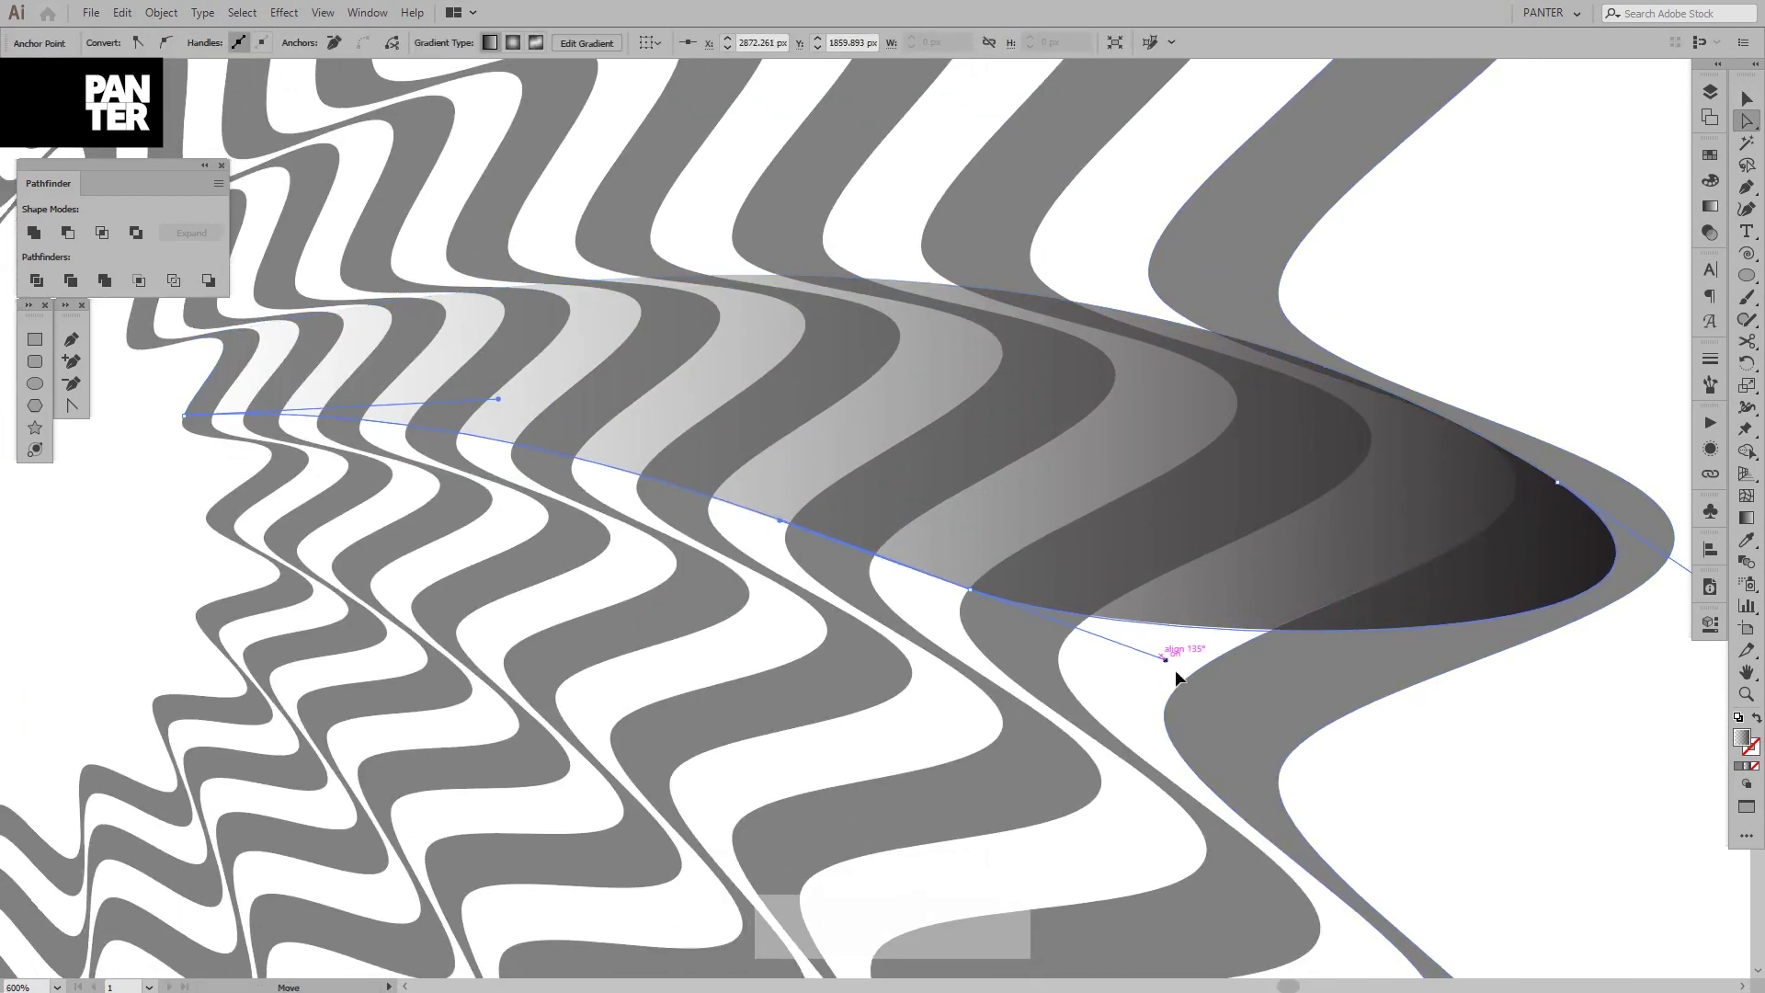
{"action": "left_click_drag", "start_coordinate": [1175, 670], "coordinate": [1126, 748]}
Move the shadow path's outer anchor point and flatten its handles so the upper curve follows the spike's edge more closely.
{"action": "left_click_drag", "start_coordinate": [1315, 491], "coordinate": [1239, 459]}
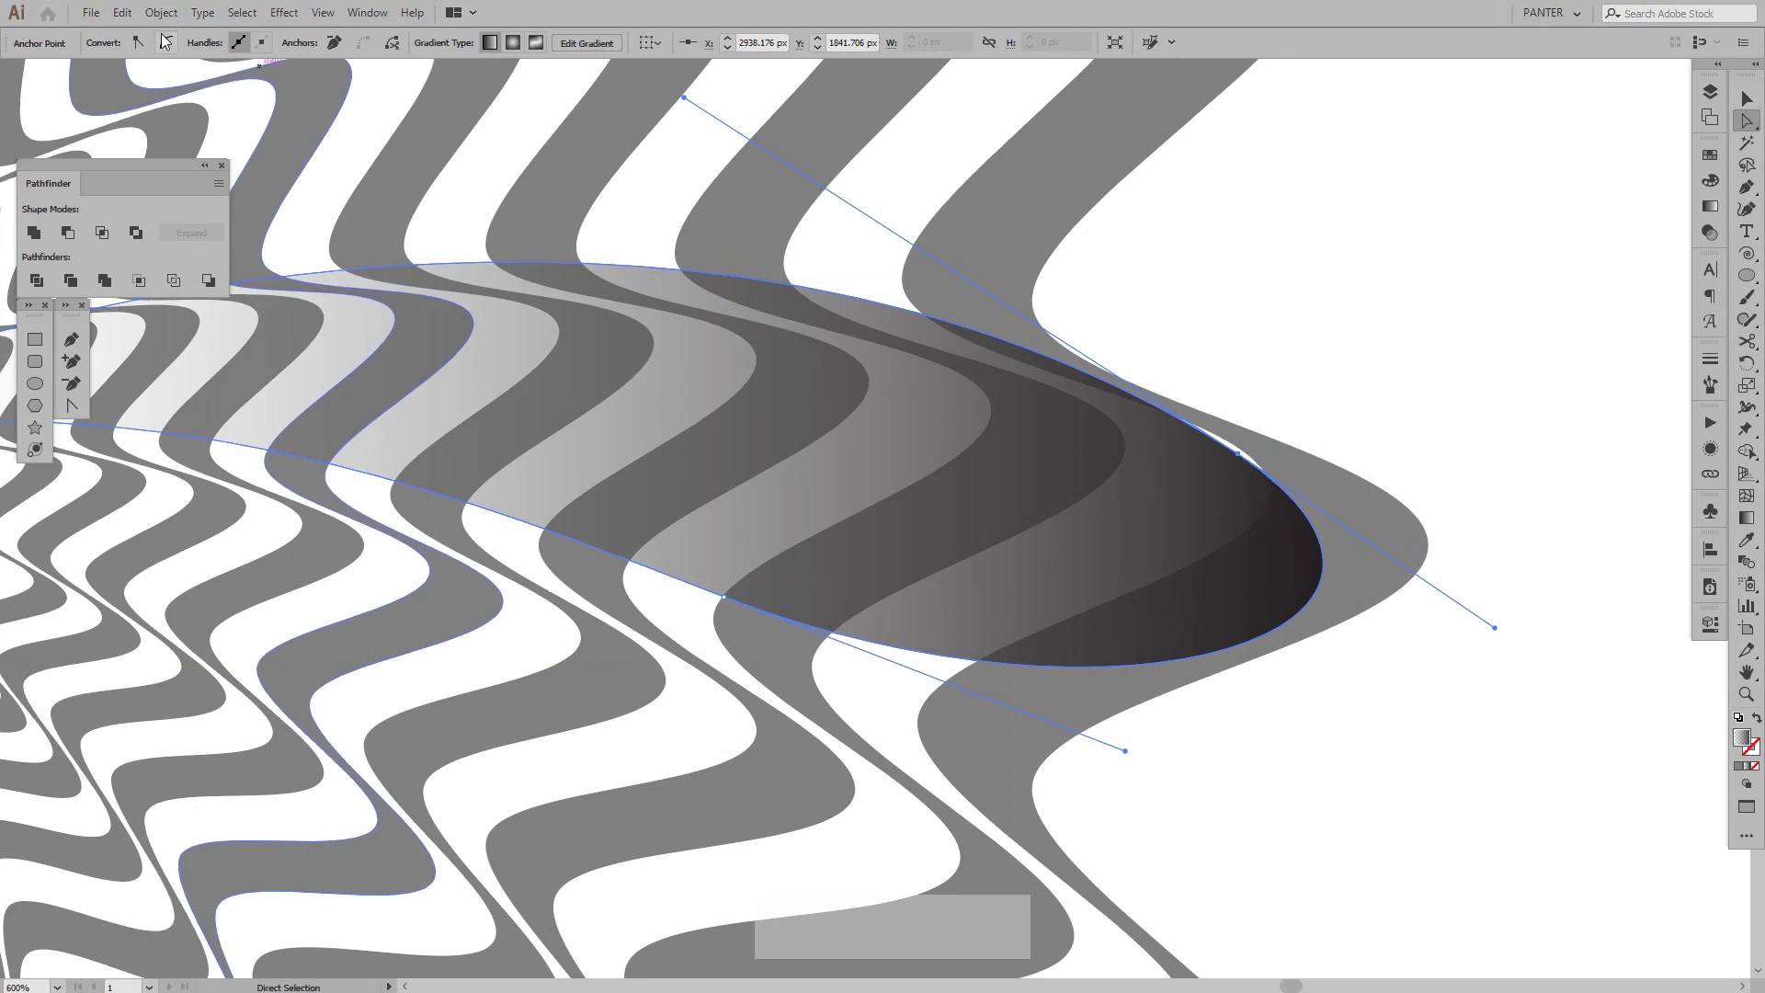
{"action": "left_click_drag", "start_coordinate": [684, 97], "coordinate": [647, 160]}
{"action": "left_click_drag", "start_coordinate": [1247, 453], "coordinate": [1249, 457]}
{"action": "key", "text": "space"}
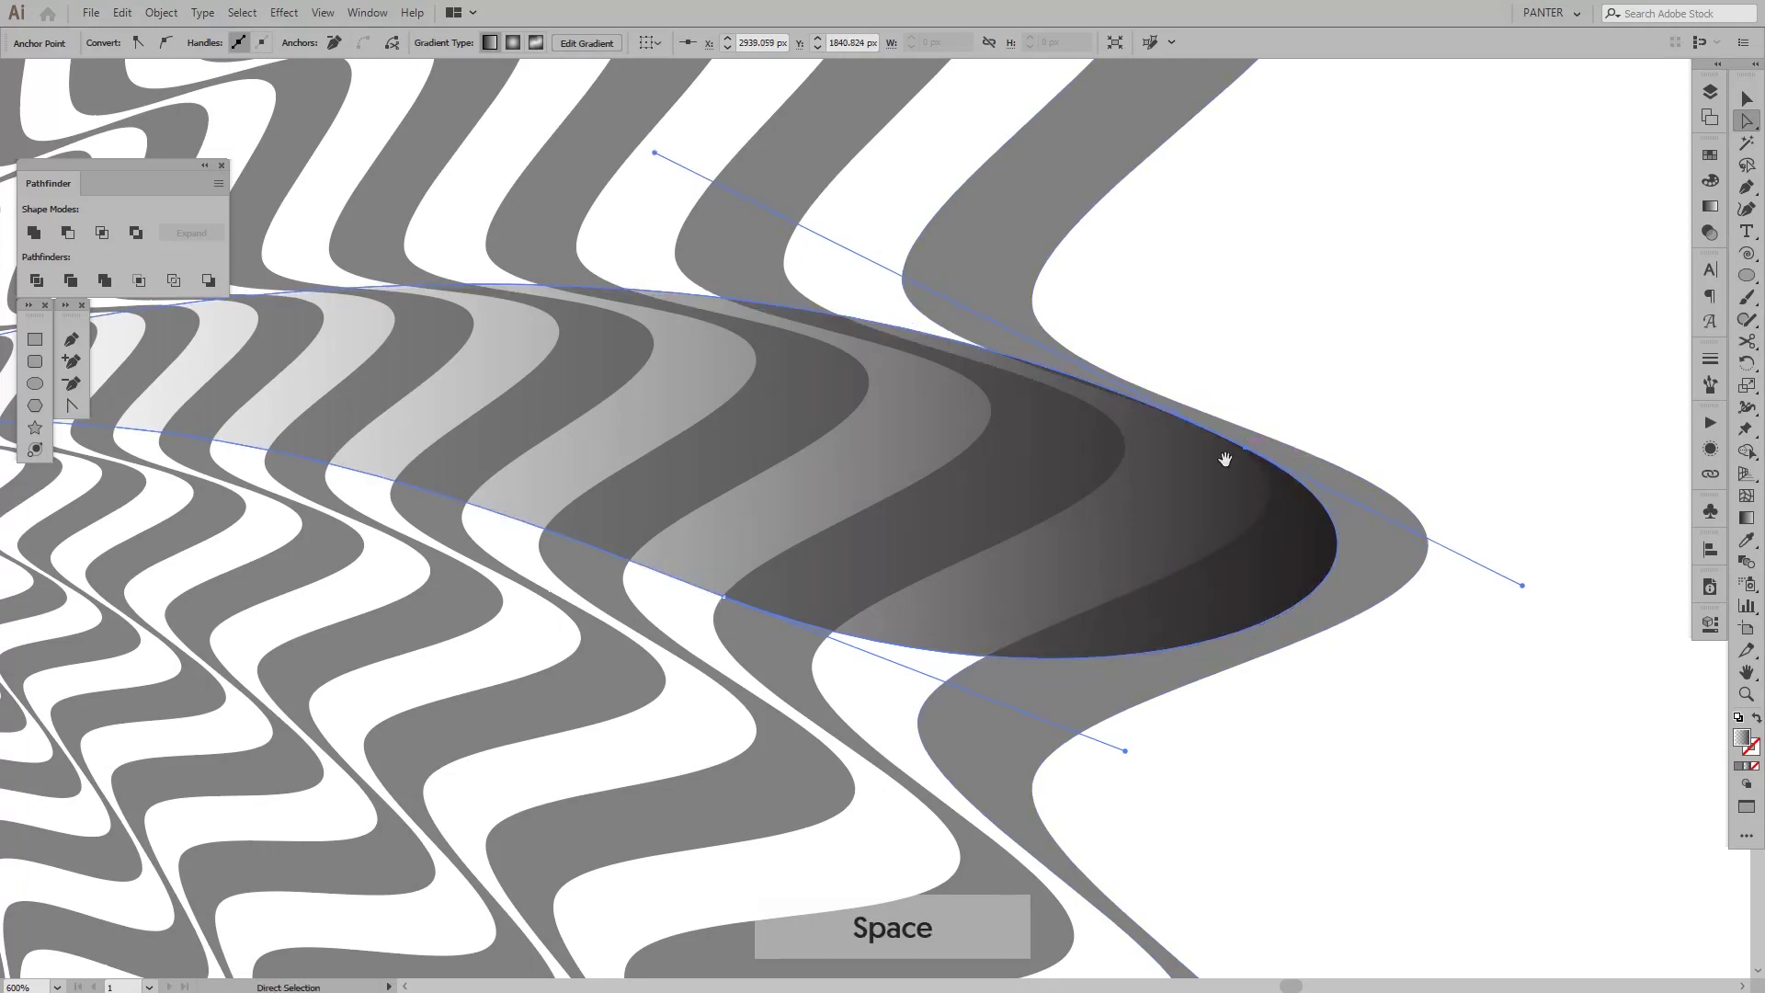
Convert the shadow path's upper inner anchor point to smooth and redirect its outward handle along the spike's upper edge.
{"action": "left_click_drag", "start_coordinate": [690, 385], "coordinate": [1277, 465]}
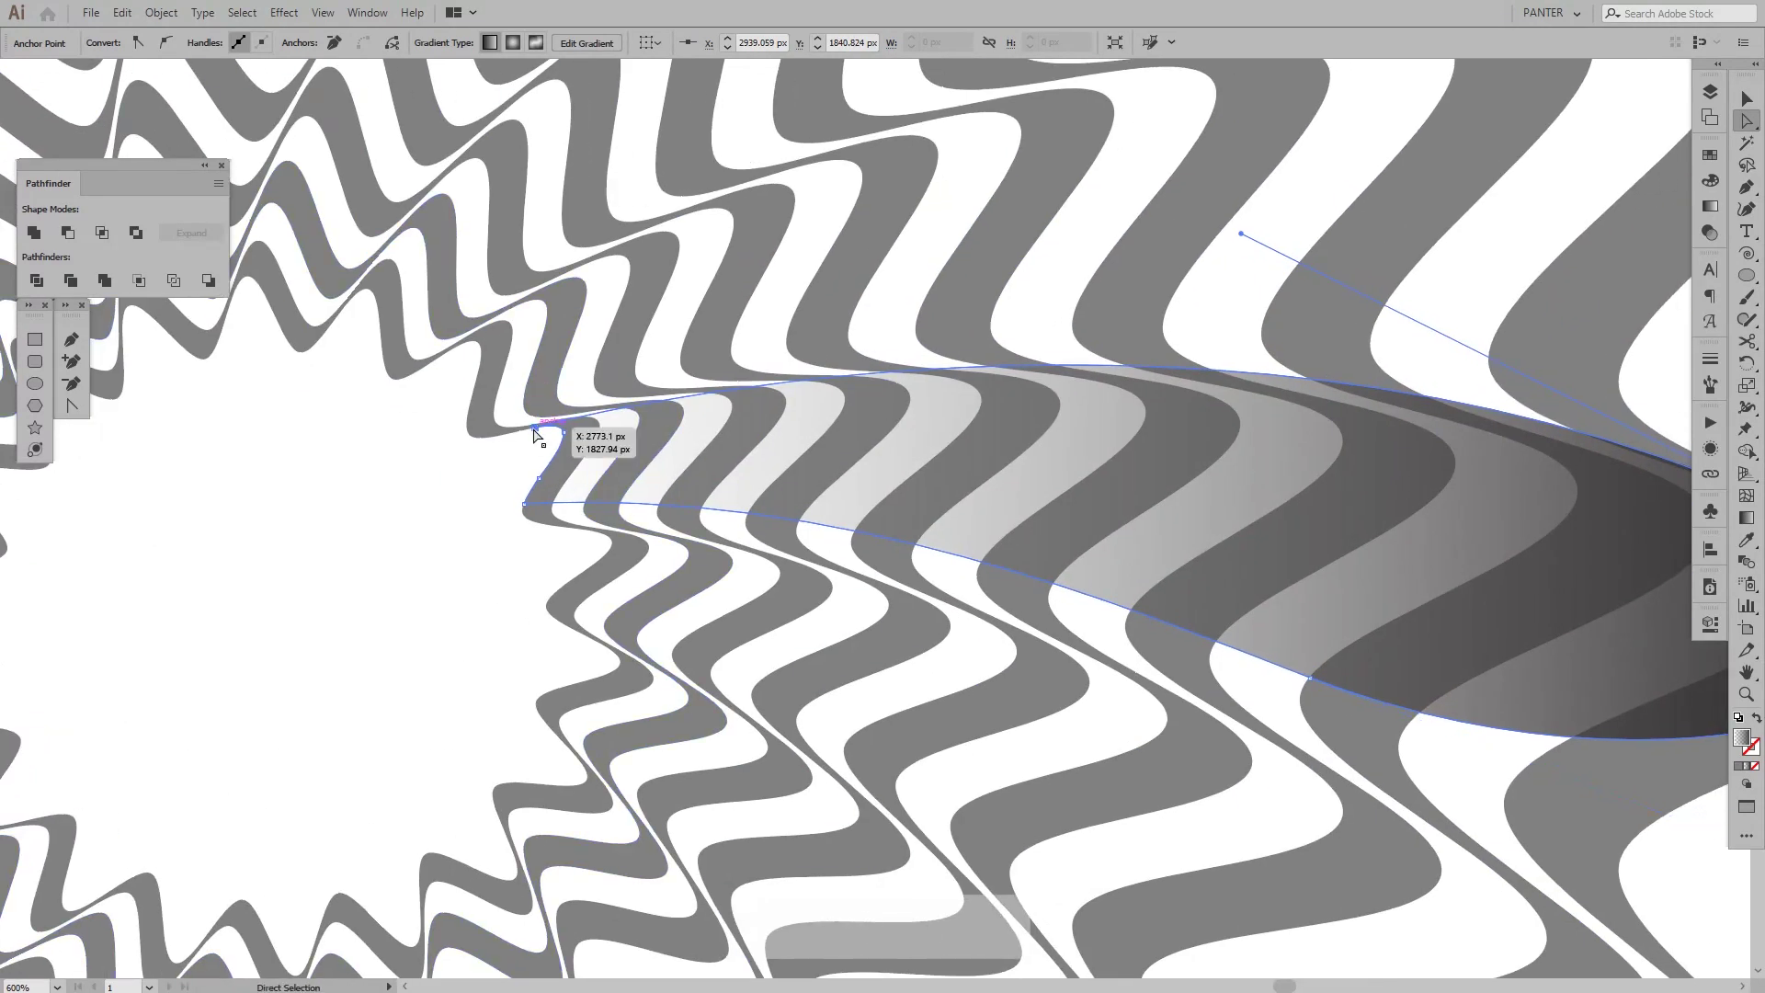
{"action": "scroll", "coordinate": [533, 432], "scroll_direction": "up", "scroll_amount": 2}
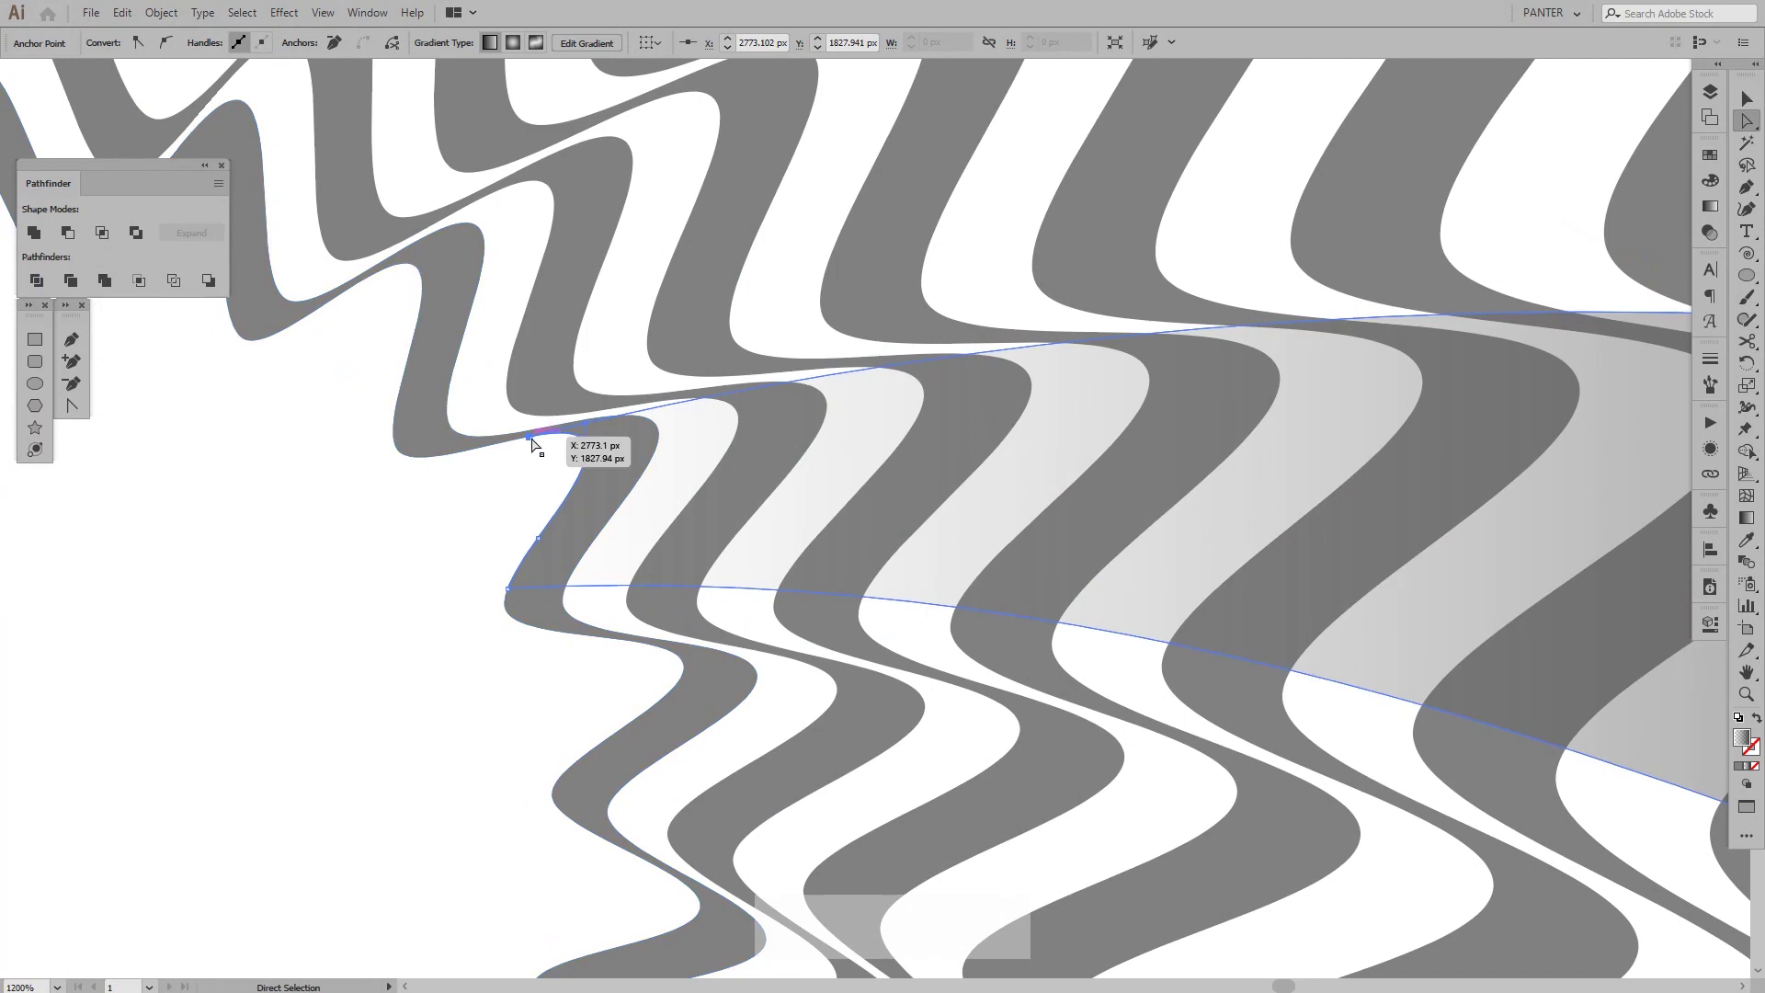
{"action": "scroll", "coordinate": [535, 440], "scroll_direction": "down", "scroll_amount": 2}
{"action": "scroll", "coordinate": [533, 445], "scroll_direction": "up", "scroll_amount": 1}
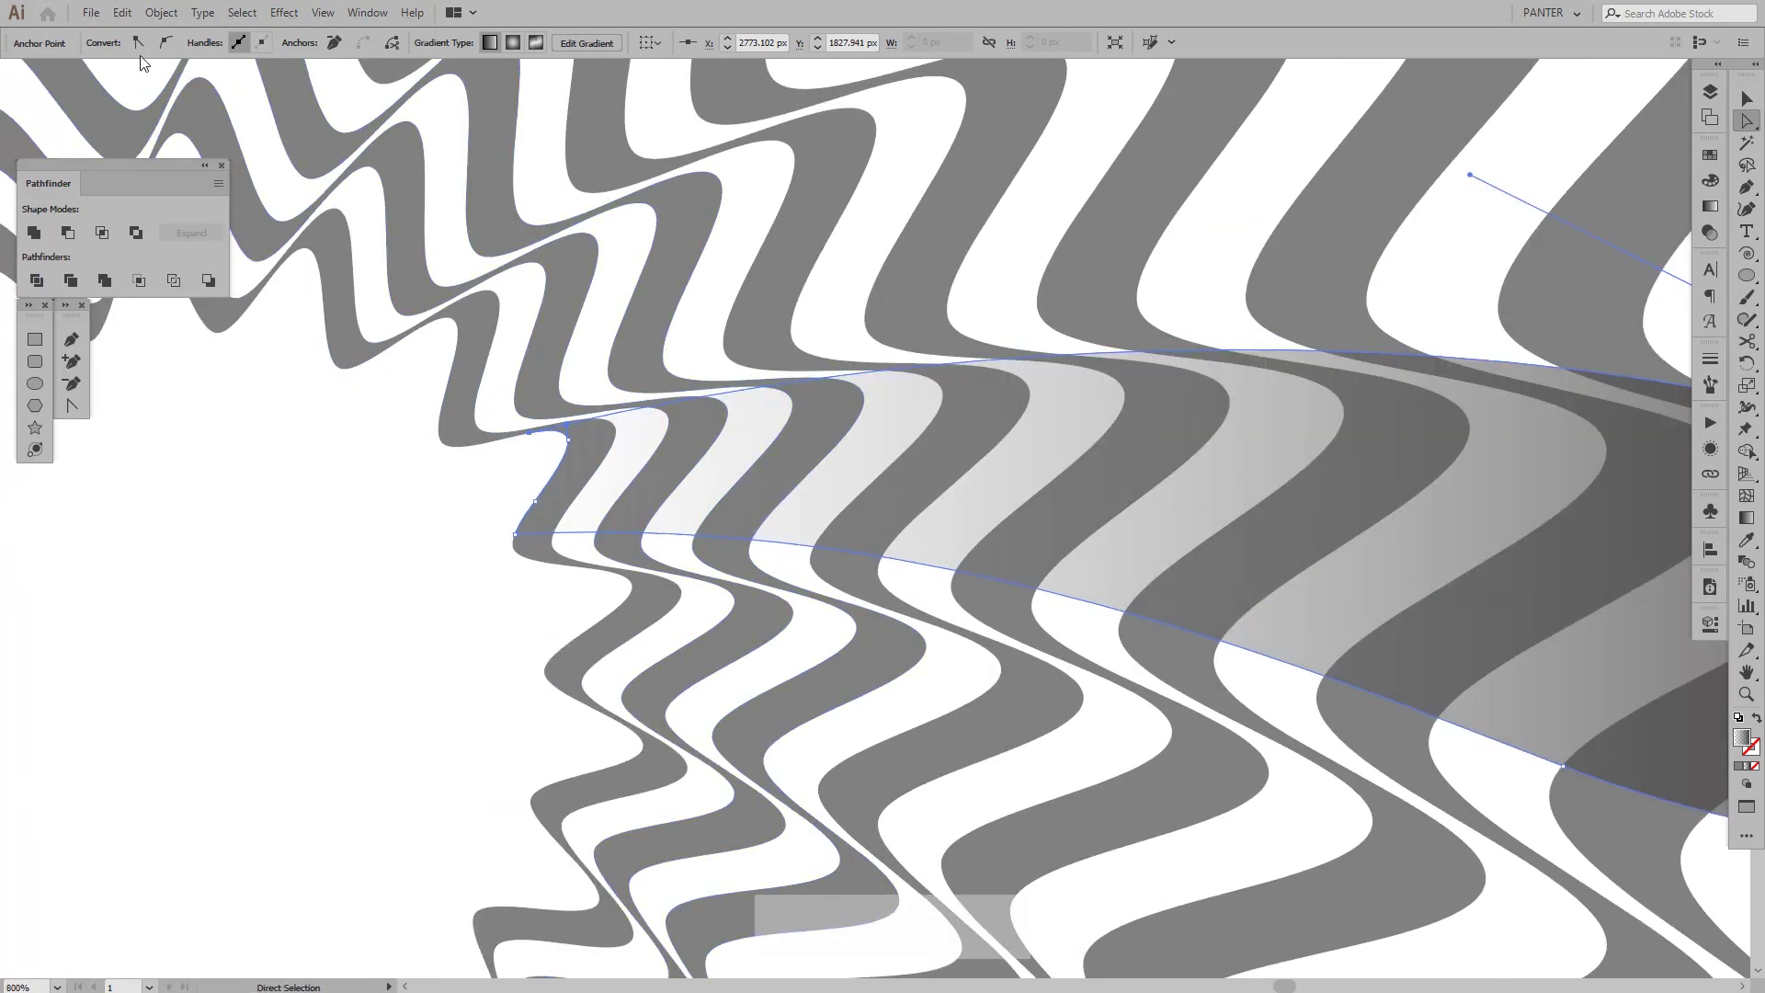
{"action": "left_click", "coordinate": [173, 42]}
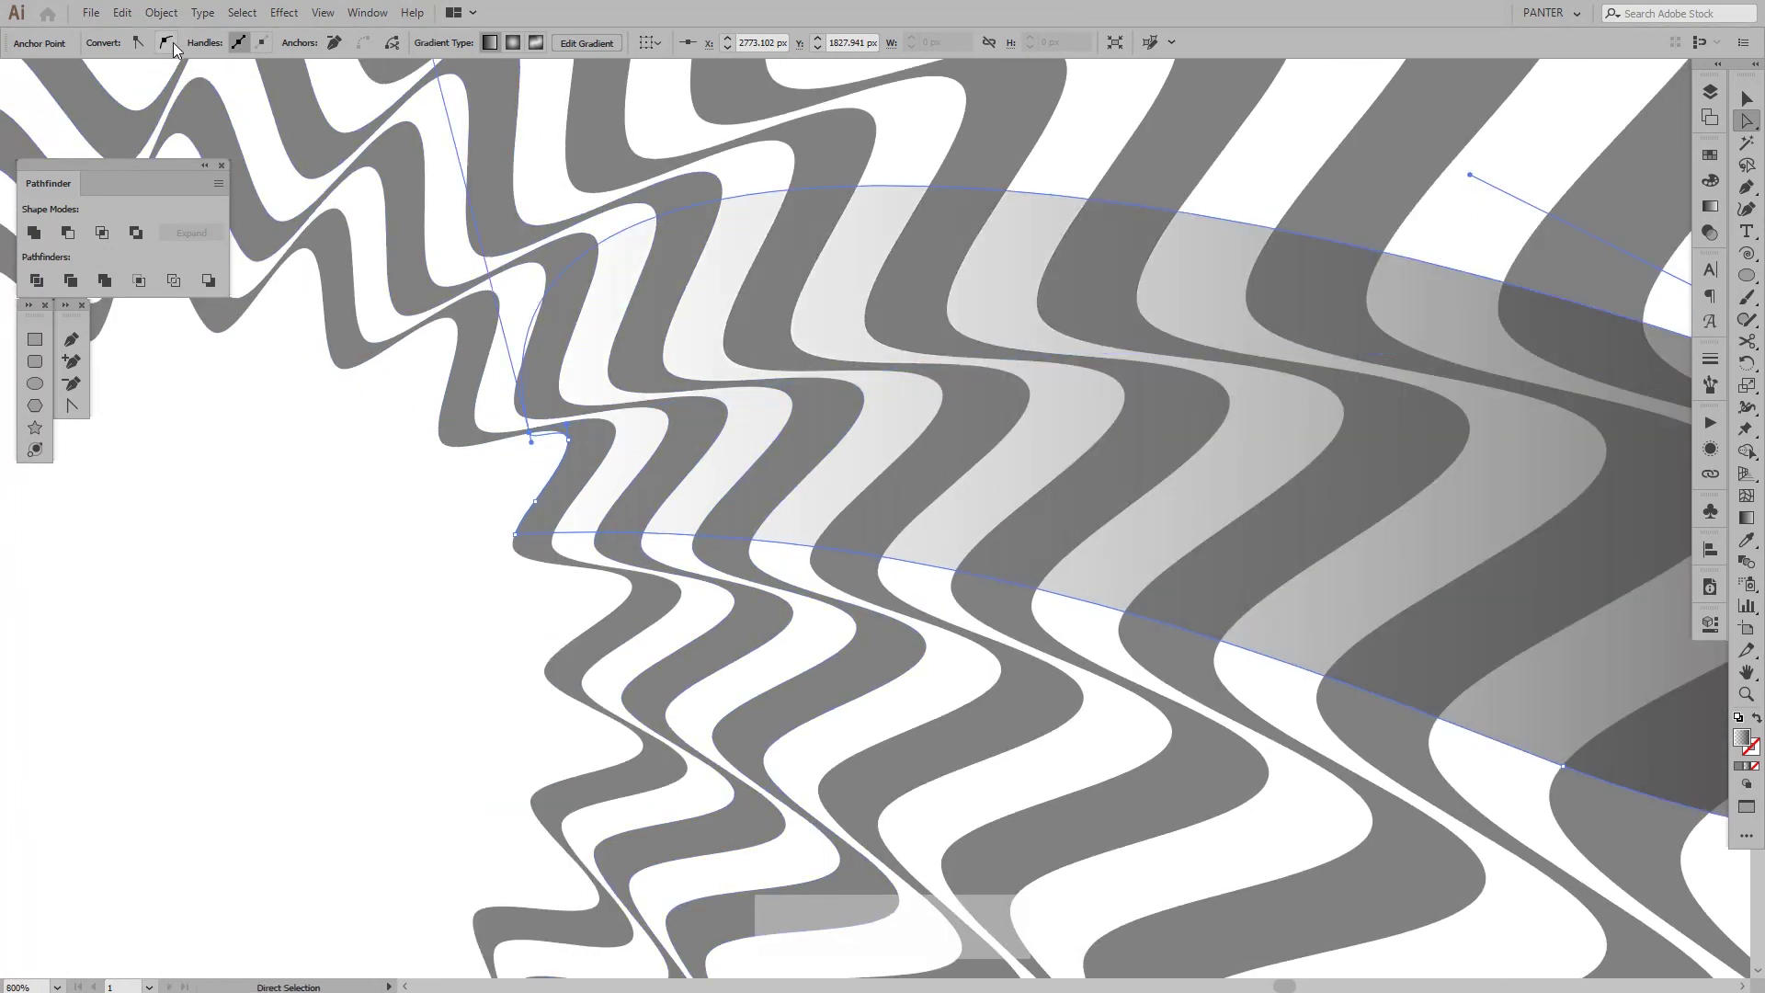
{"action": "left_click_drag", "start_coordinate": [589, 213], "coordinate": [644, 327]}
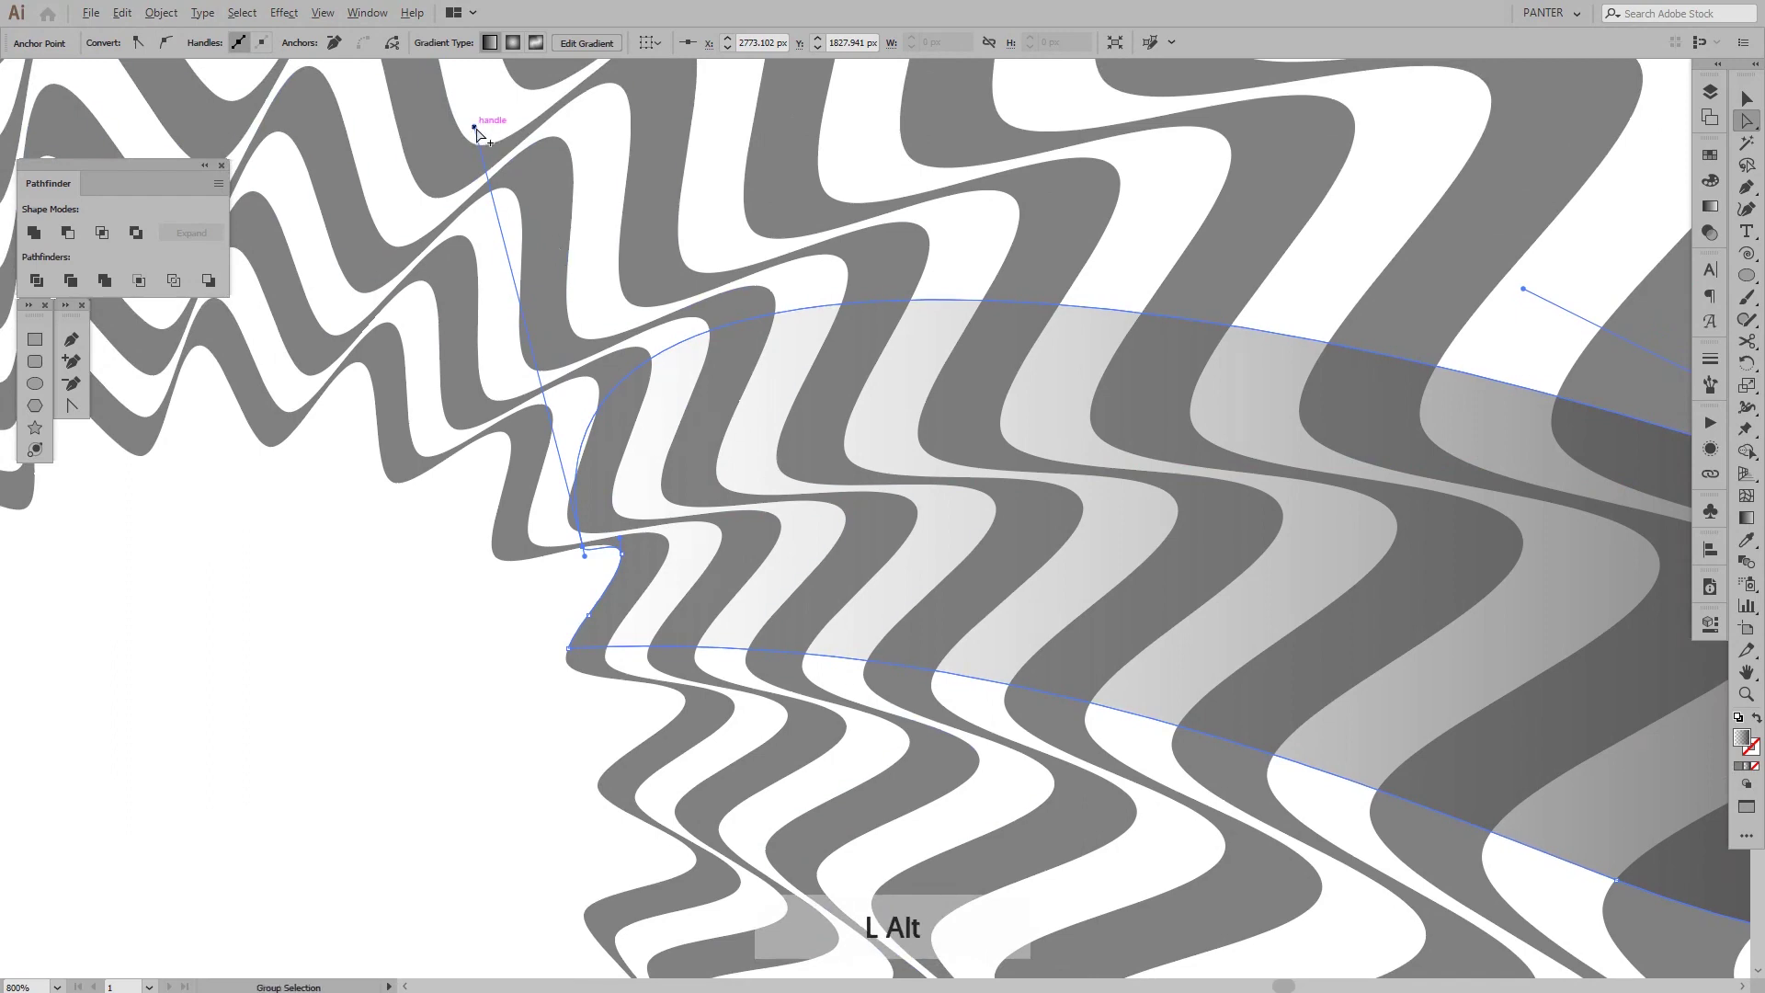
{"action": "left_click_drag", "start_coordinate": [476, 129], "coordinate": [703, 479]}
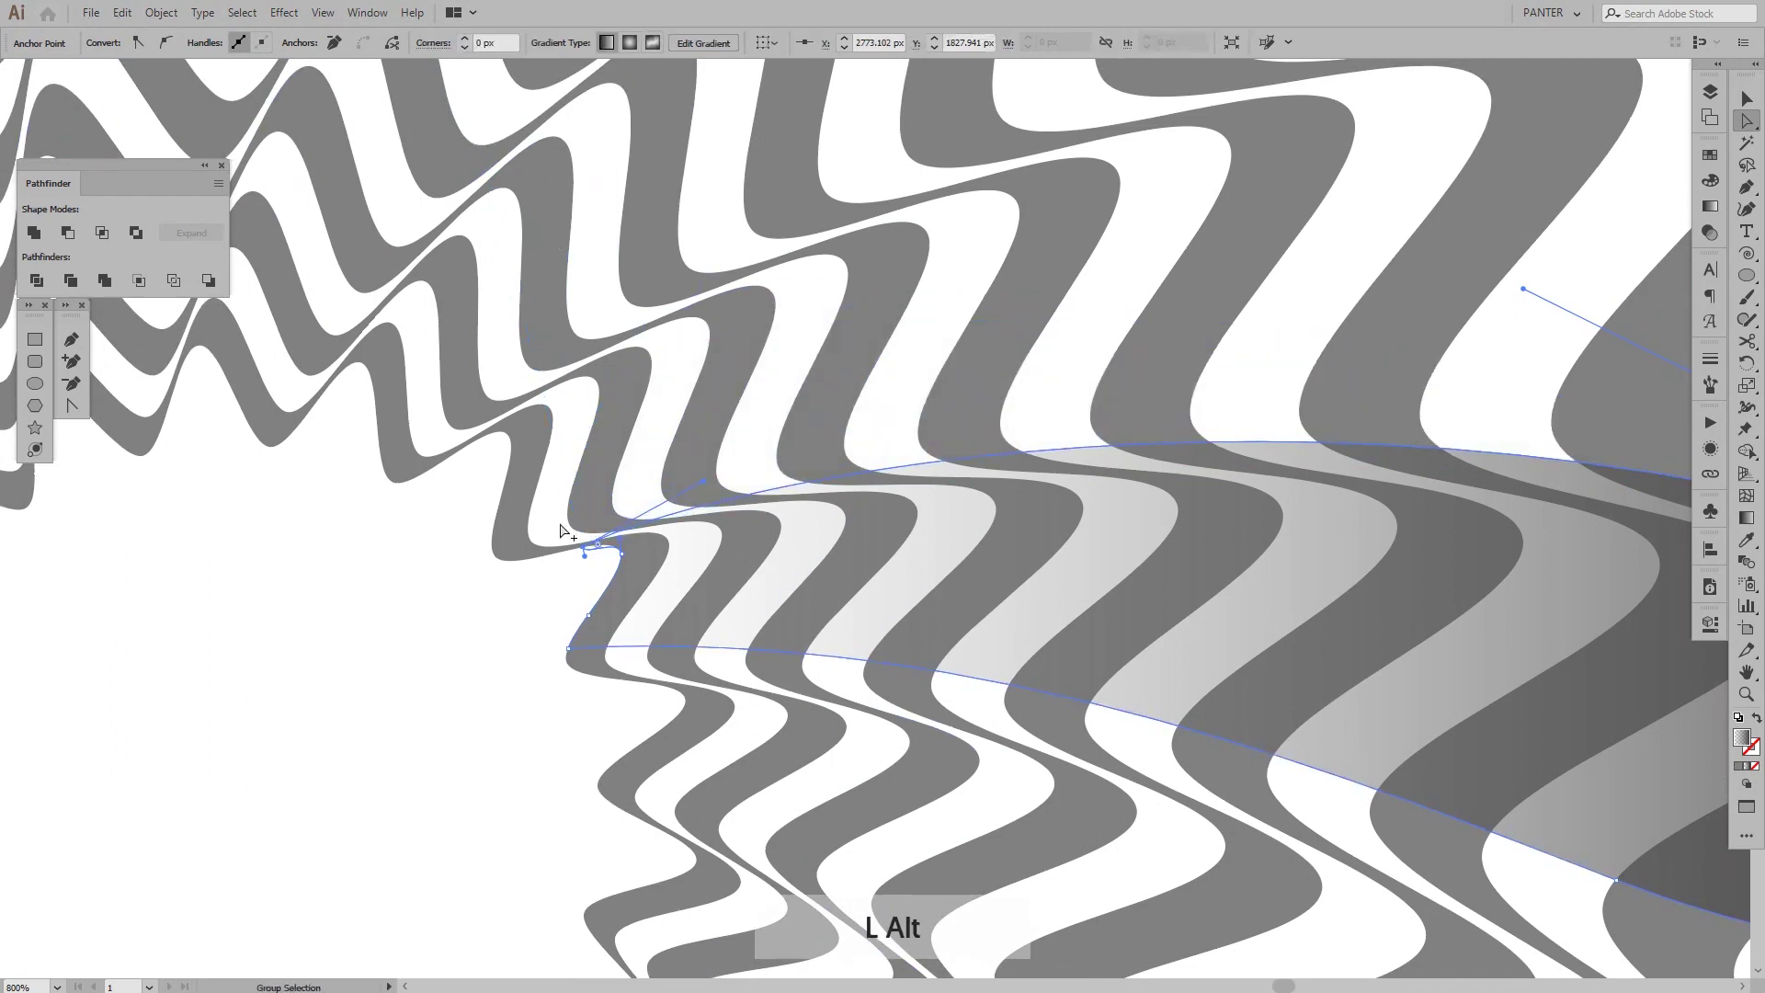
Adjust the short handle of the upper inner anchor so the path's inner end hugs the innermost ring's contour.
{"action": "scroll", "coordinate": [546, 542], "scroll_direction": "up", "scroll_amount": 2}
{"action": "scroll", "coordinate": [600, 579], "scroll_direction": "up", "scroll_amount": 2}
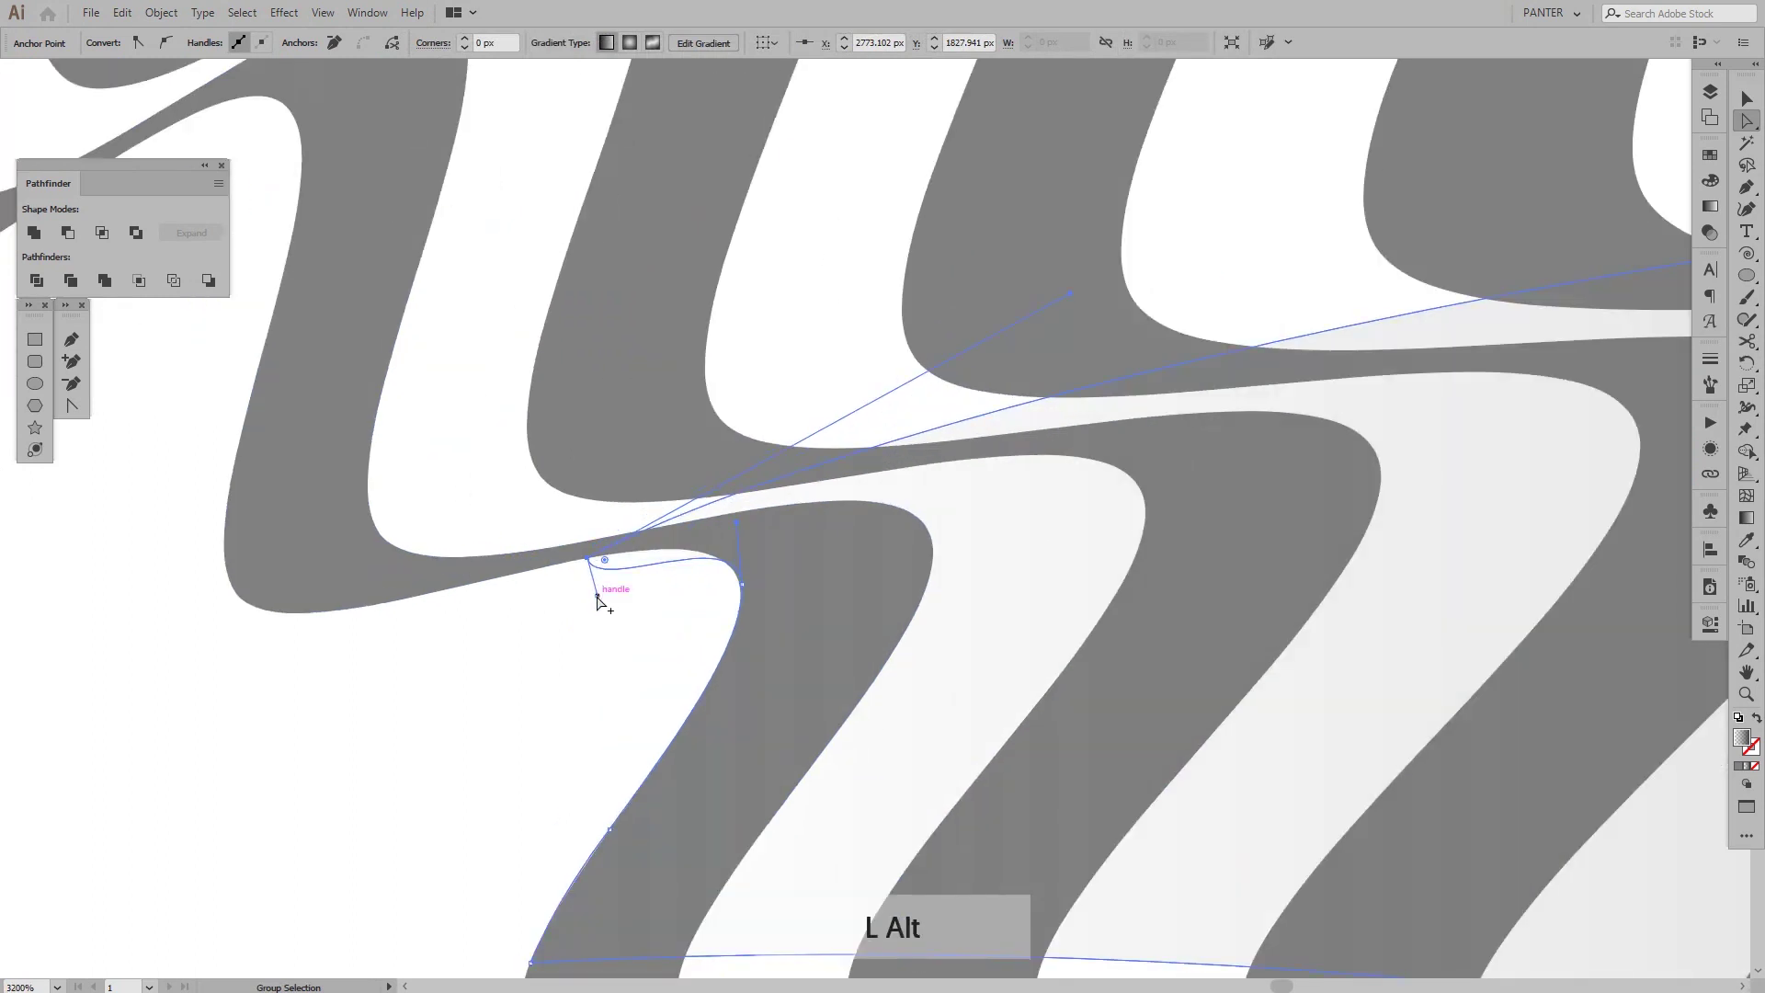
{"action": "left_click_drag", "start_coordinate": [597, 597], "coordinate": [604, 551]}
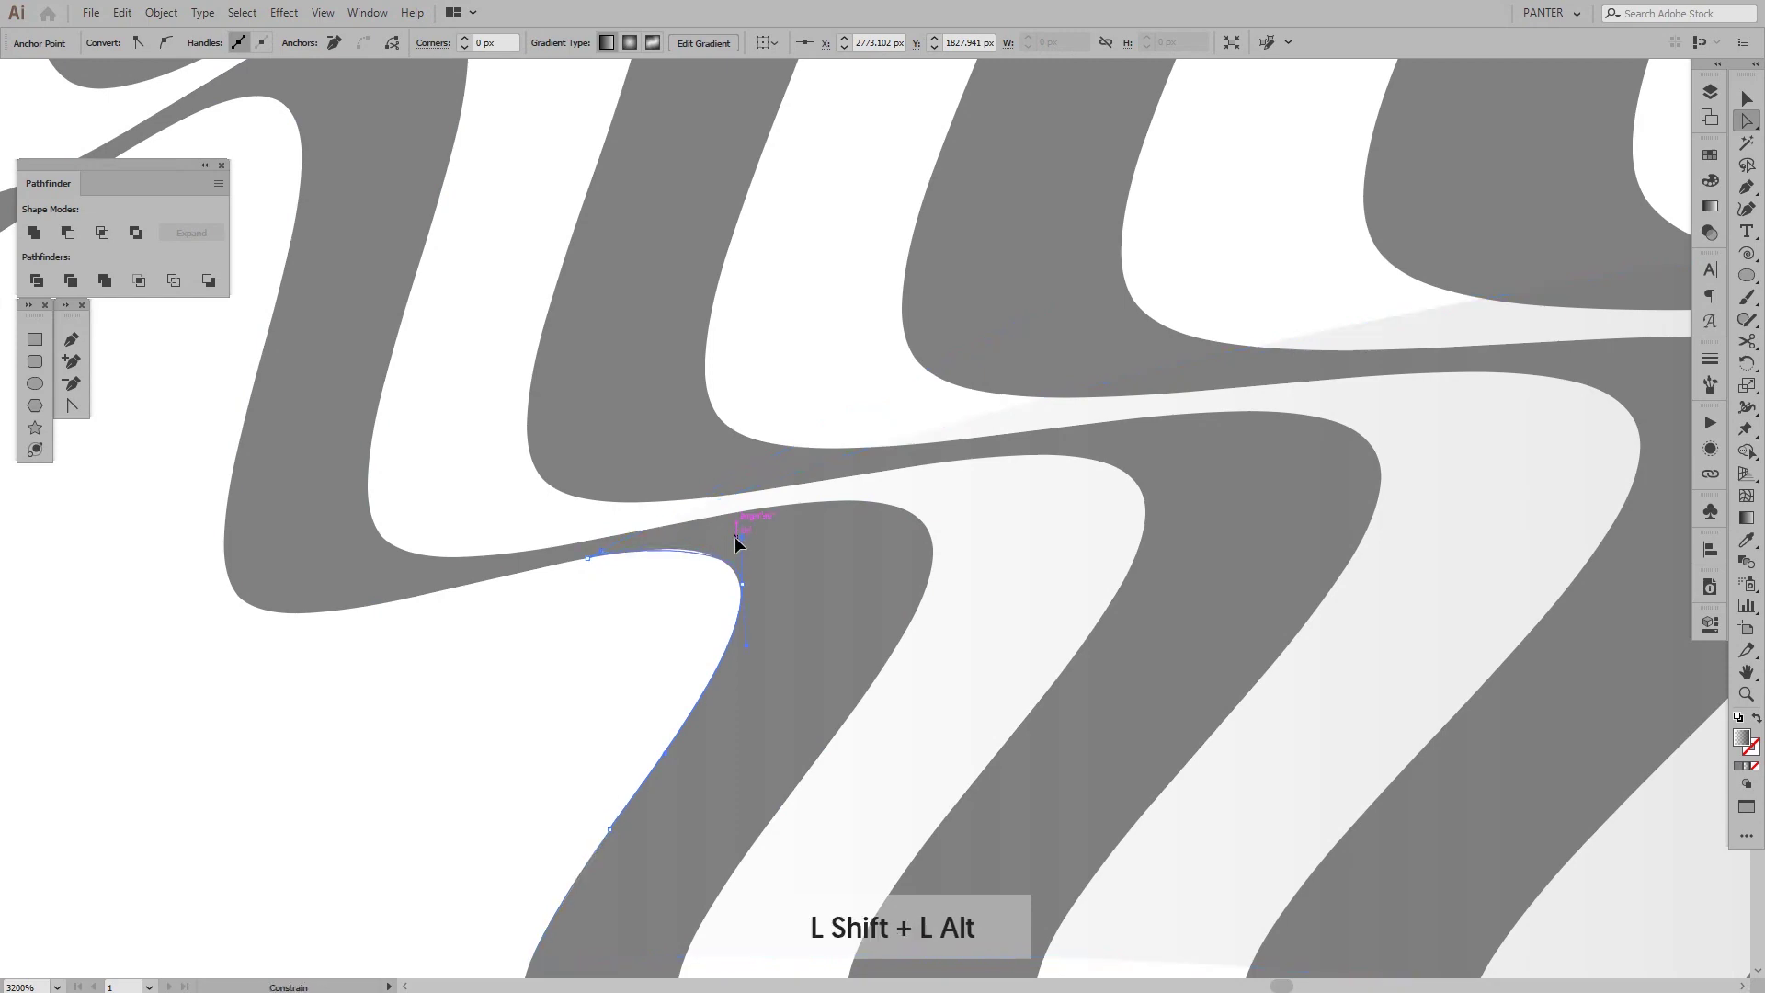
Lower the inward handle of the shadow path's outer anchor point to flatten the upper curve along the spike.
{"action": "scroll", "coordinate": [733, 529], "scroll_direction": "down", "scroll_amount": 1}
{"action": "left_click_drag", "start_coordinate": [1321, 520], "coordinate": [507, 518]}
{"action": "scroll", "coordinate": [769, 497], "scroll_direction": "down", "scroll_amount": 1}
{"action": "left_click_drag", "start_coordinate": [1135, 500], "coordinate": [834, 439]}
{"action": "scroll", "coordinate": [834, 436], "scroll_direction": "down", "scroll_amount": 1}
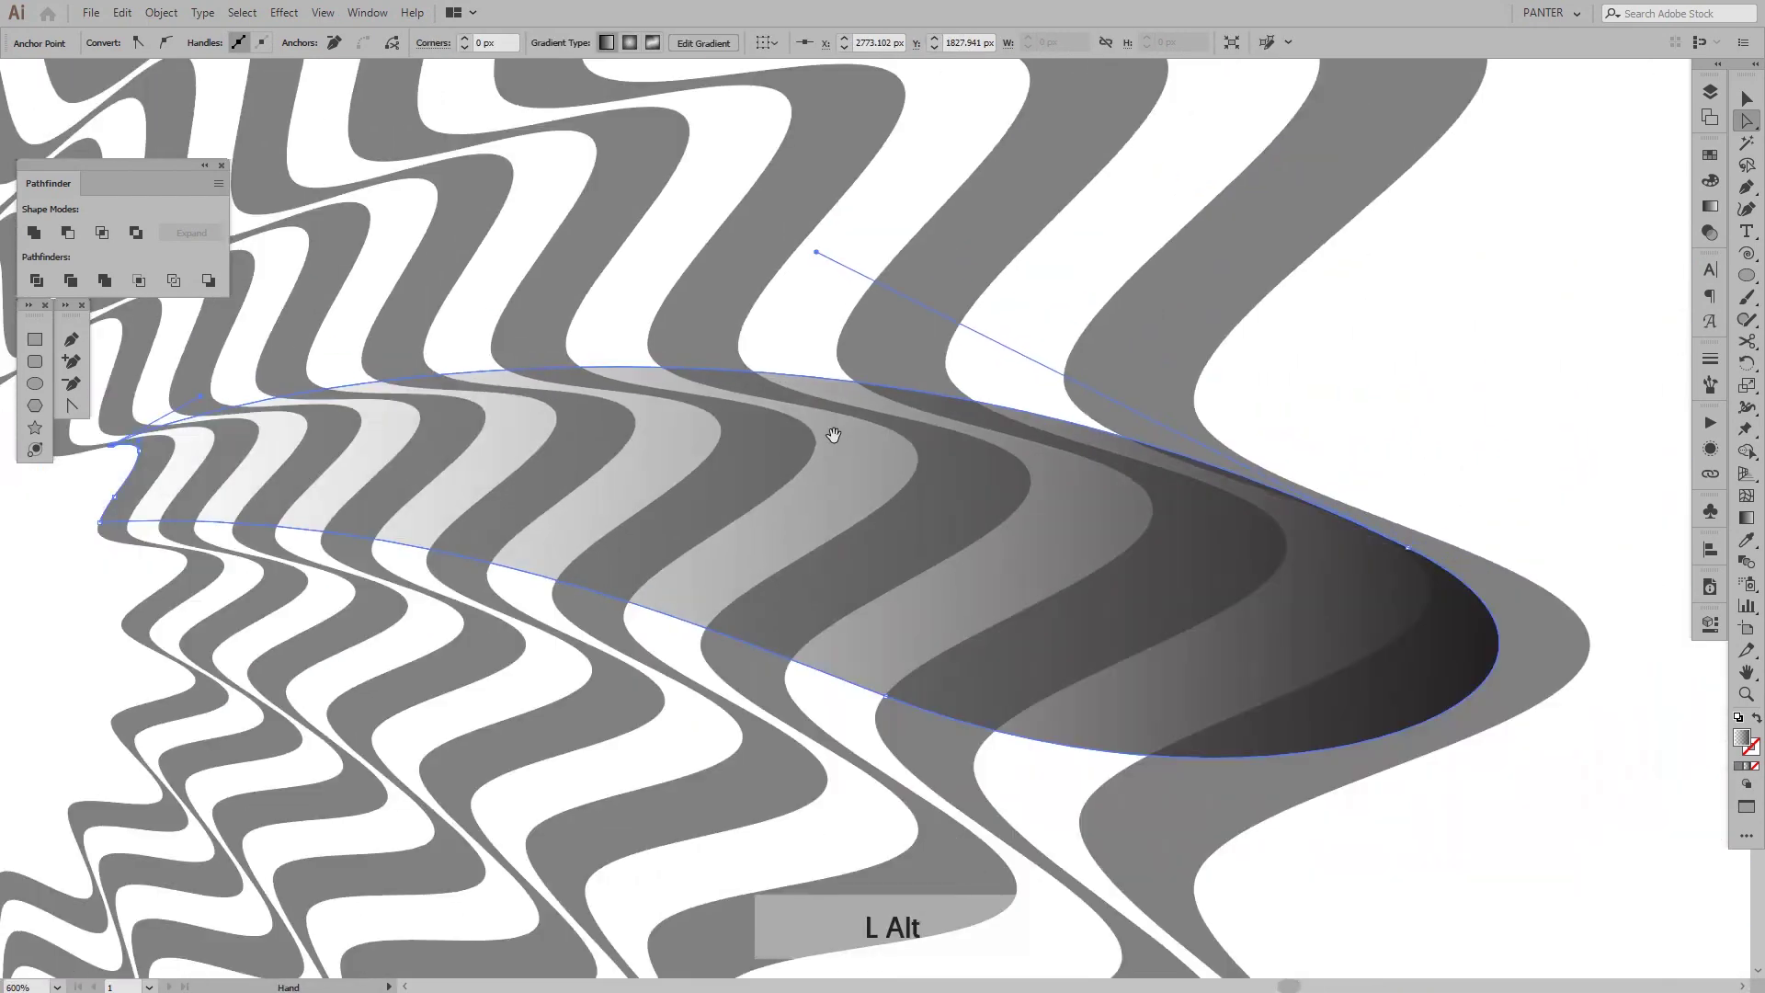
{"action": "scroll", "coordinate": [830, 433], "scroll_direction": "up", "scroll_amount": 1}
{"action": "scroll", "coordinate": [815, 202], "scroll_direction": "down", "scroll_amount": 1}
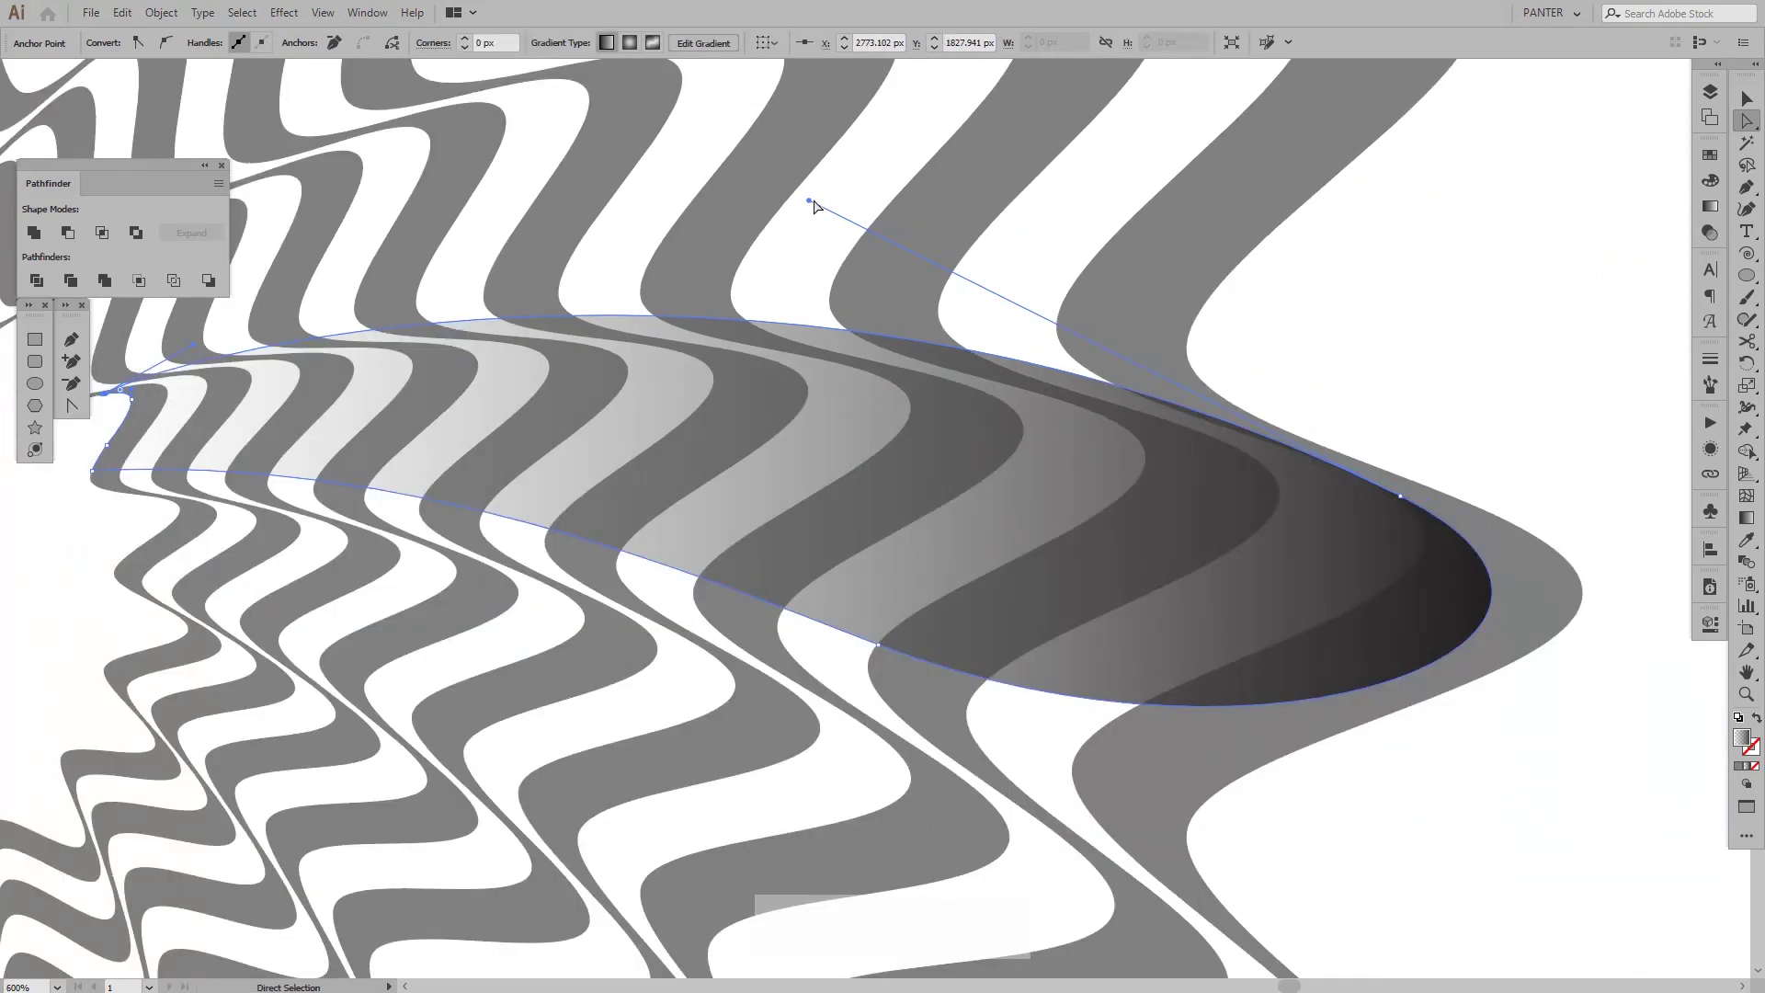
{"action": "left_click_drag", "start_coordinate": [809, 202], "coordinate": [777, 248]}
{"action": "key", "text": "space"}
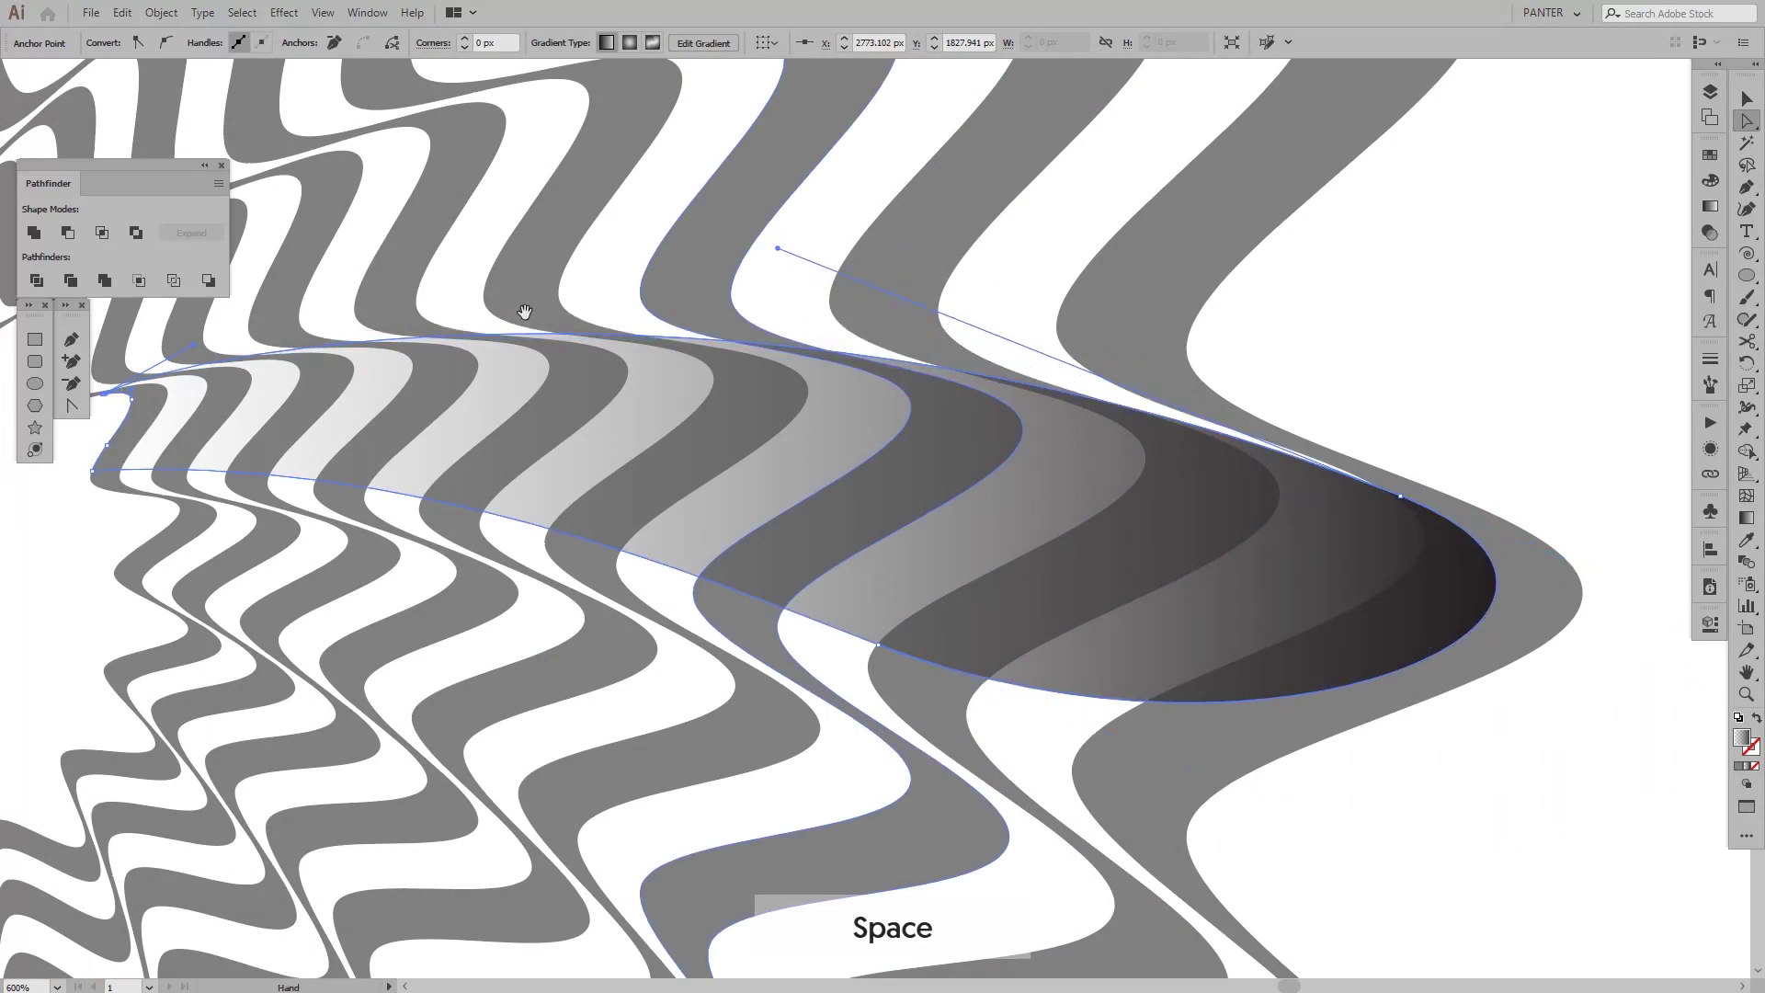
Lengthen the inner anchor's outward handle, shorten the outer anchor's inward handle to refine the upper curve, and deselect the path.
{"action": "left_click_drag", "start_coordinate": [247, 295], "coordinate": [585, 318]}
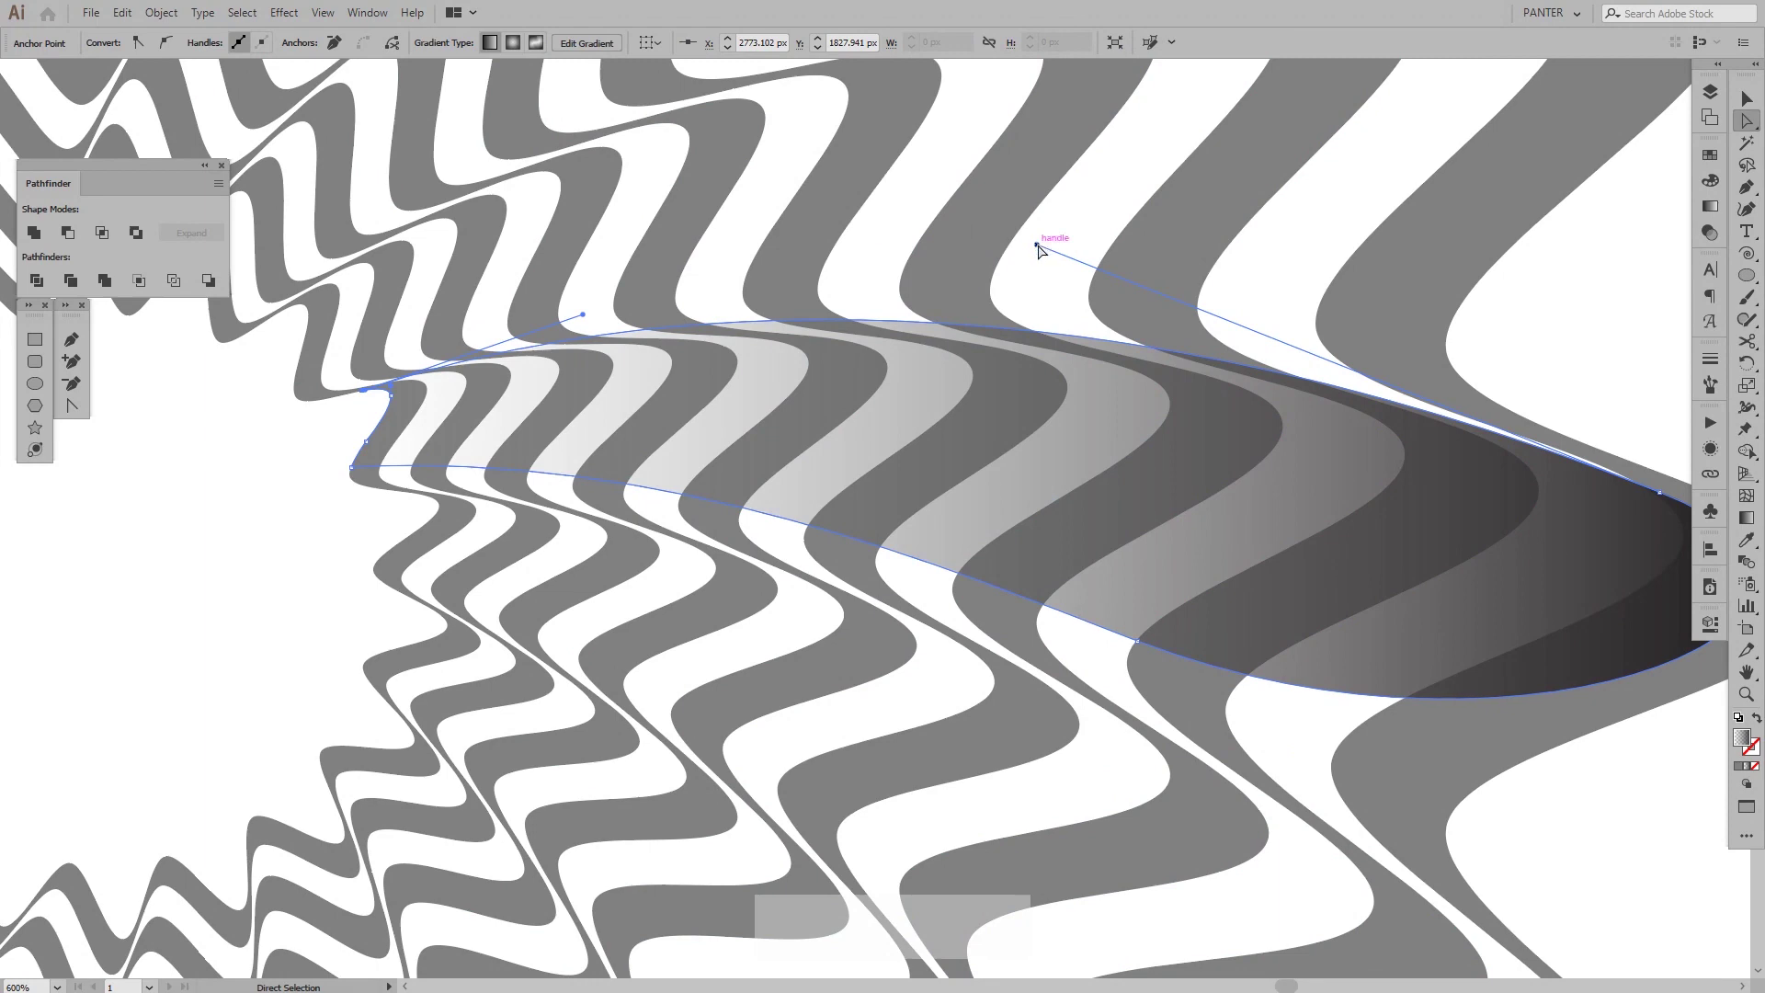
{"action": "left_click_drag", "start_coordinate": [1037, 247], "coordinate": [1090, 308]}
{"action": "key", "text": "space"}
{"action": "left_click_drag", "start_coordinate": [561, 319], "coordinate": [528, 294]}
{"action": "key", "text": "v"}
{"action": "left_click", "coordinate": [747, 218]}
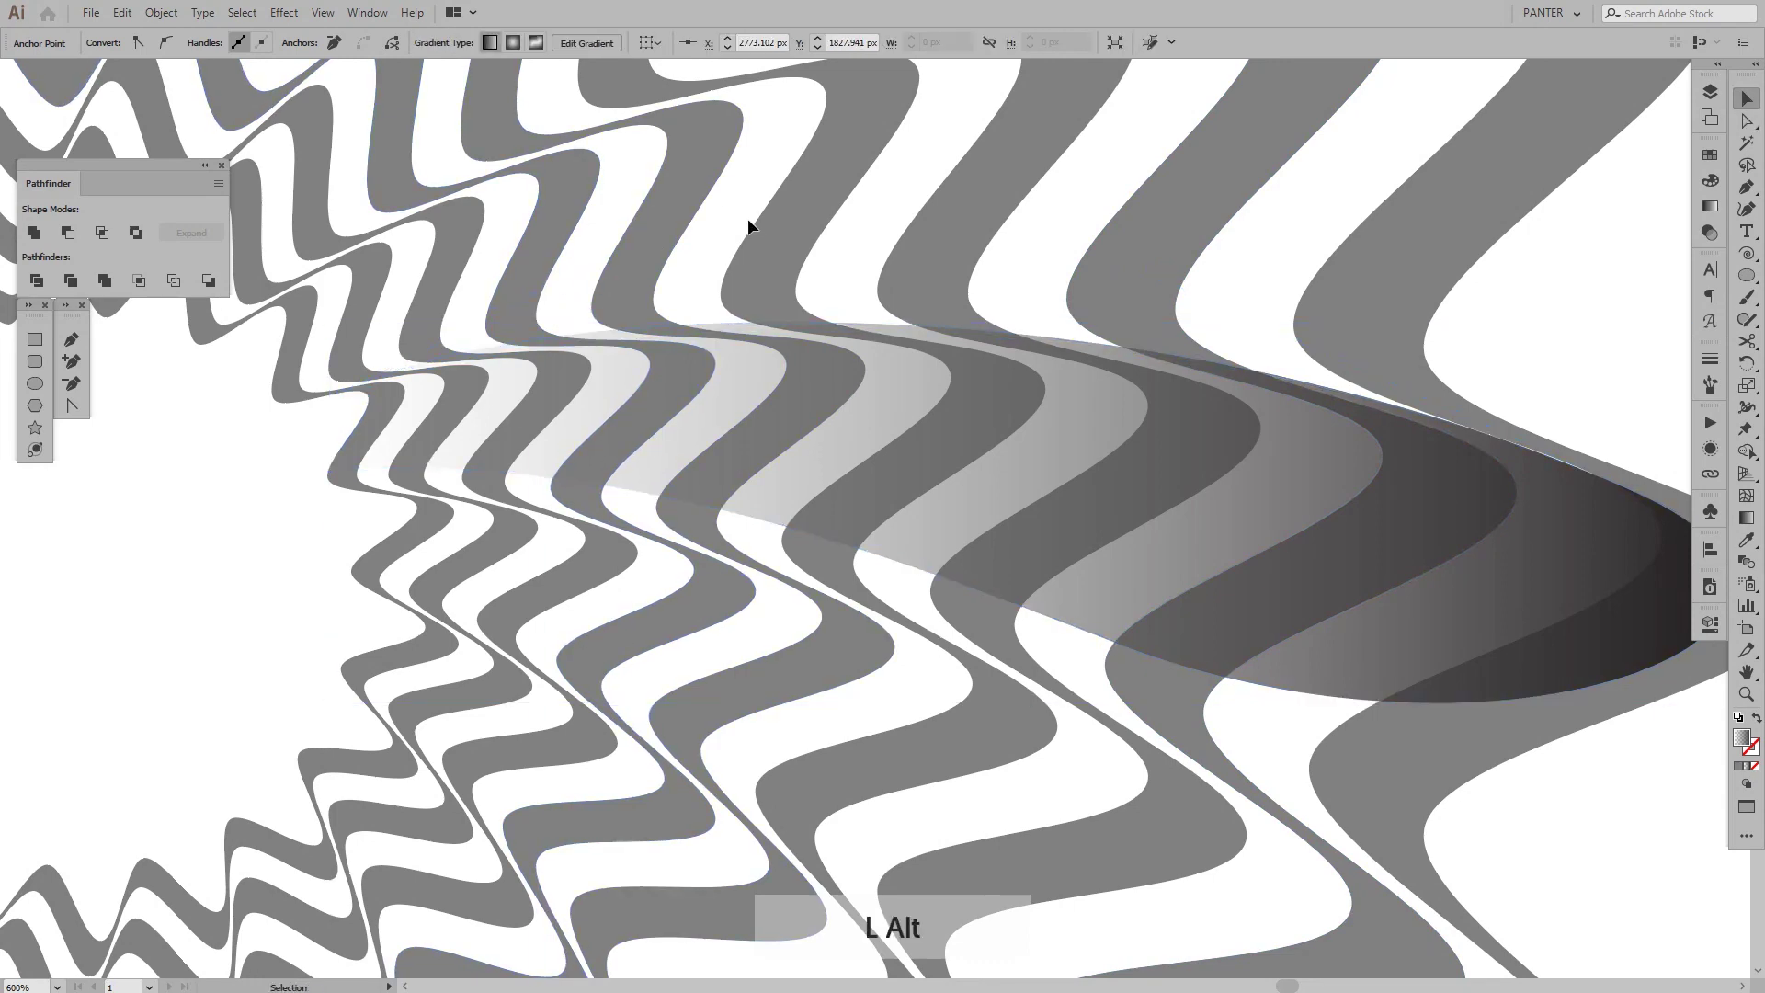
Nudge the shadow path's outer anchor point slightly outward along the spike's upper edge, and deselect the path.
{"action": "scroll", "coordinate": [747, 218], "scroll_direction": "down", "scroll_amount": 4}
{"action": "key", "text": "space"}
{"action": "scroll", "coordinate": [898, 288], "scroll_direction": "up", "scroll_amount": 4}
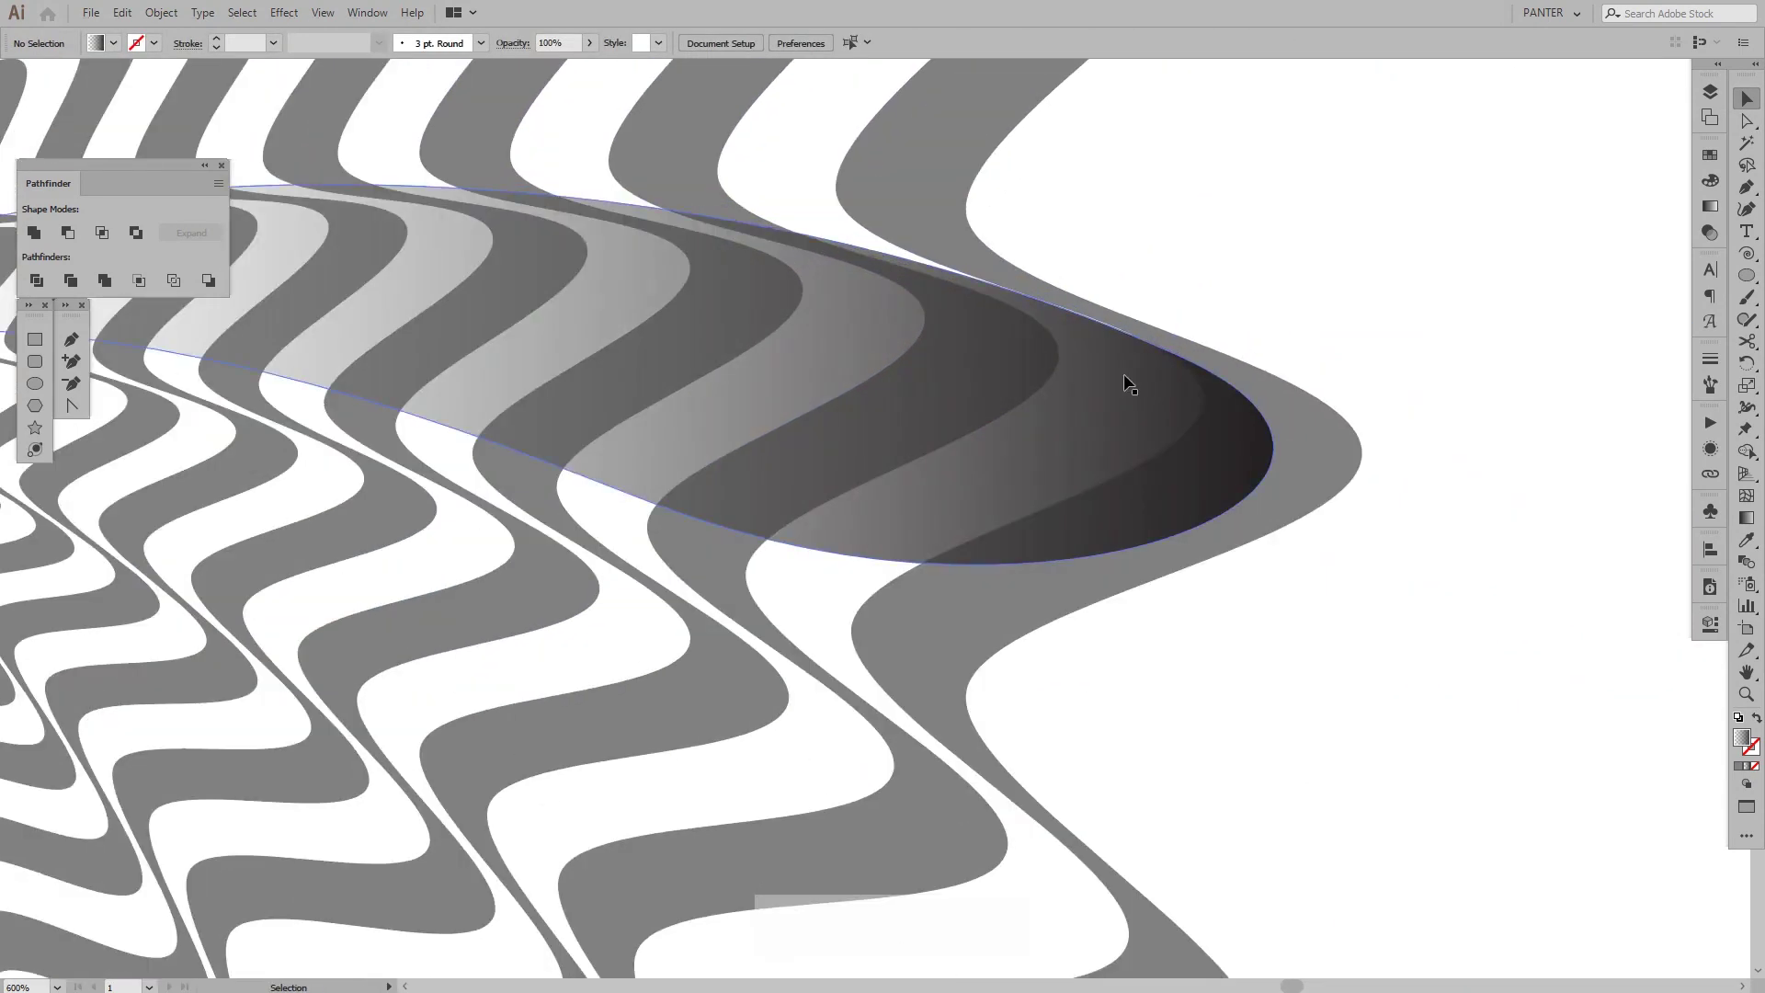
{"action": "left_click", "coordinate": [1123, 374]}
{"action": "key", "text": "a"}
{"action": "scroll", "coordinate": [1140, 372], "scroll_direction": "up", "scroll_amount": 2}
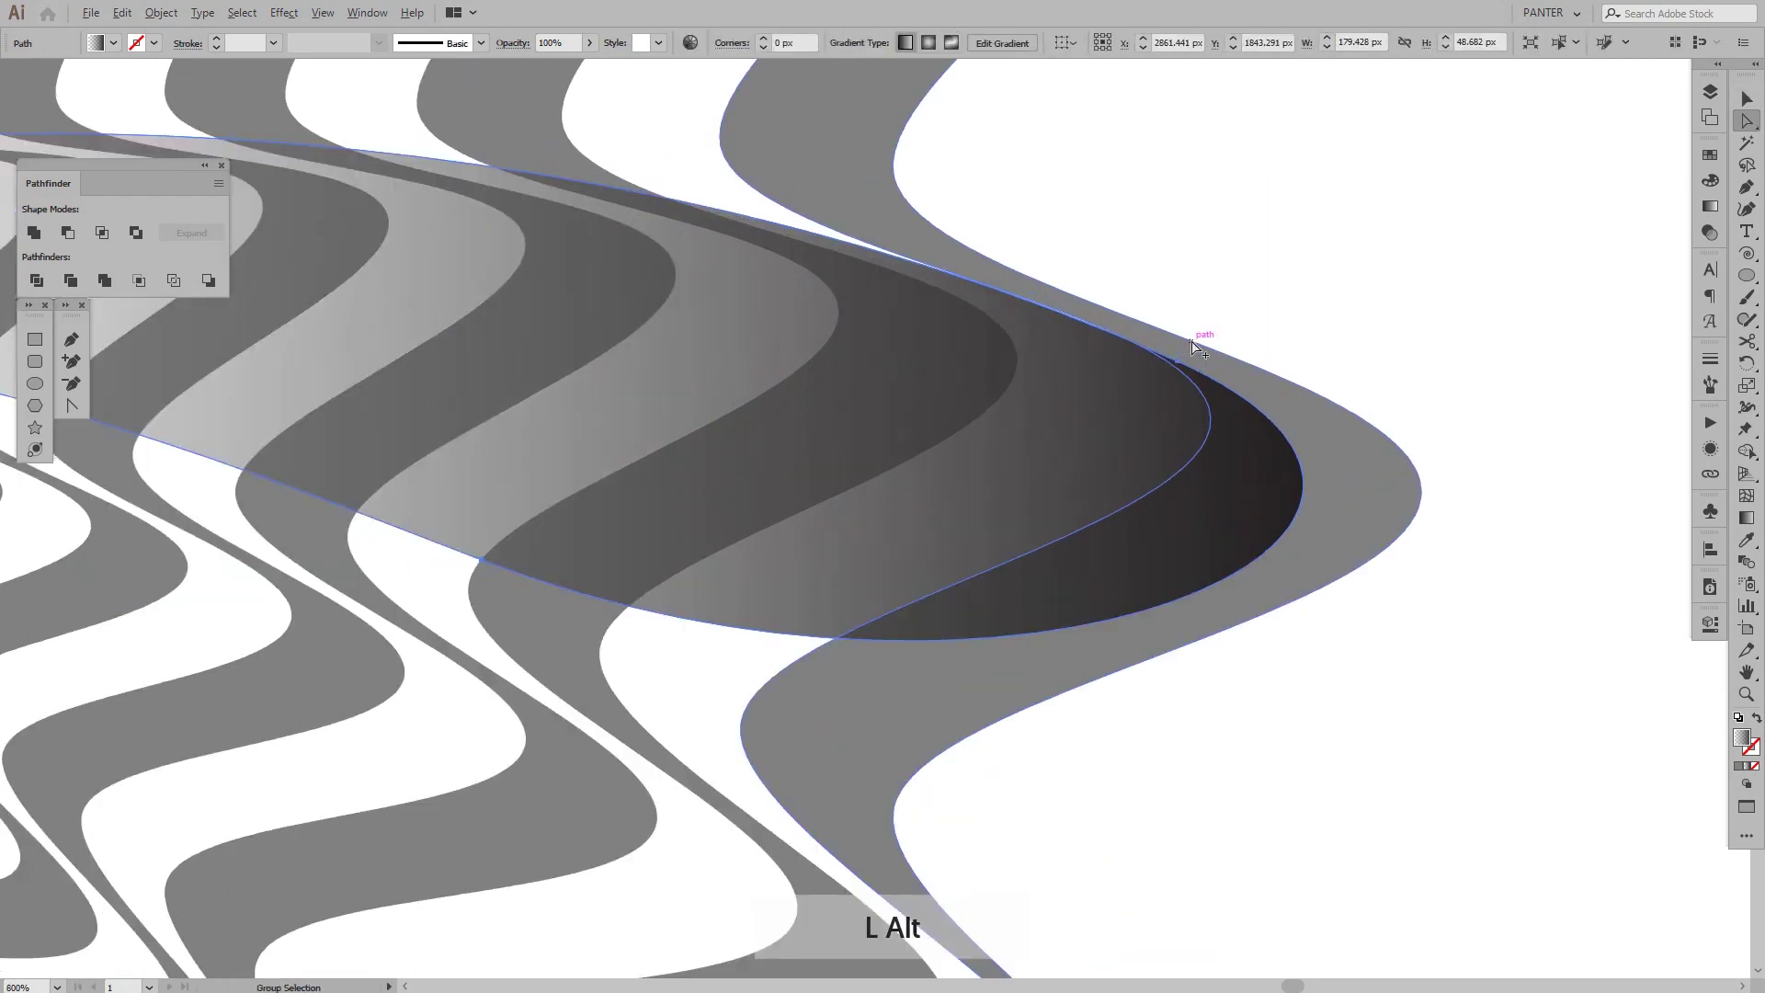
{"action": "left_click_drag", "start_coordinate": [1193, 371], "coordinate": [1165, 392]}
{"action": "key", "text": "v"}
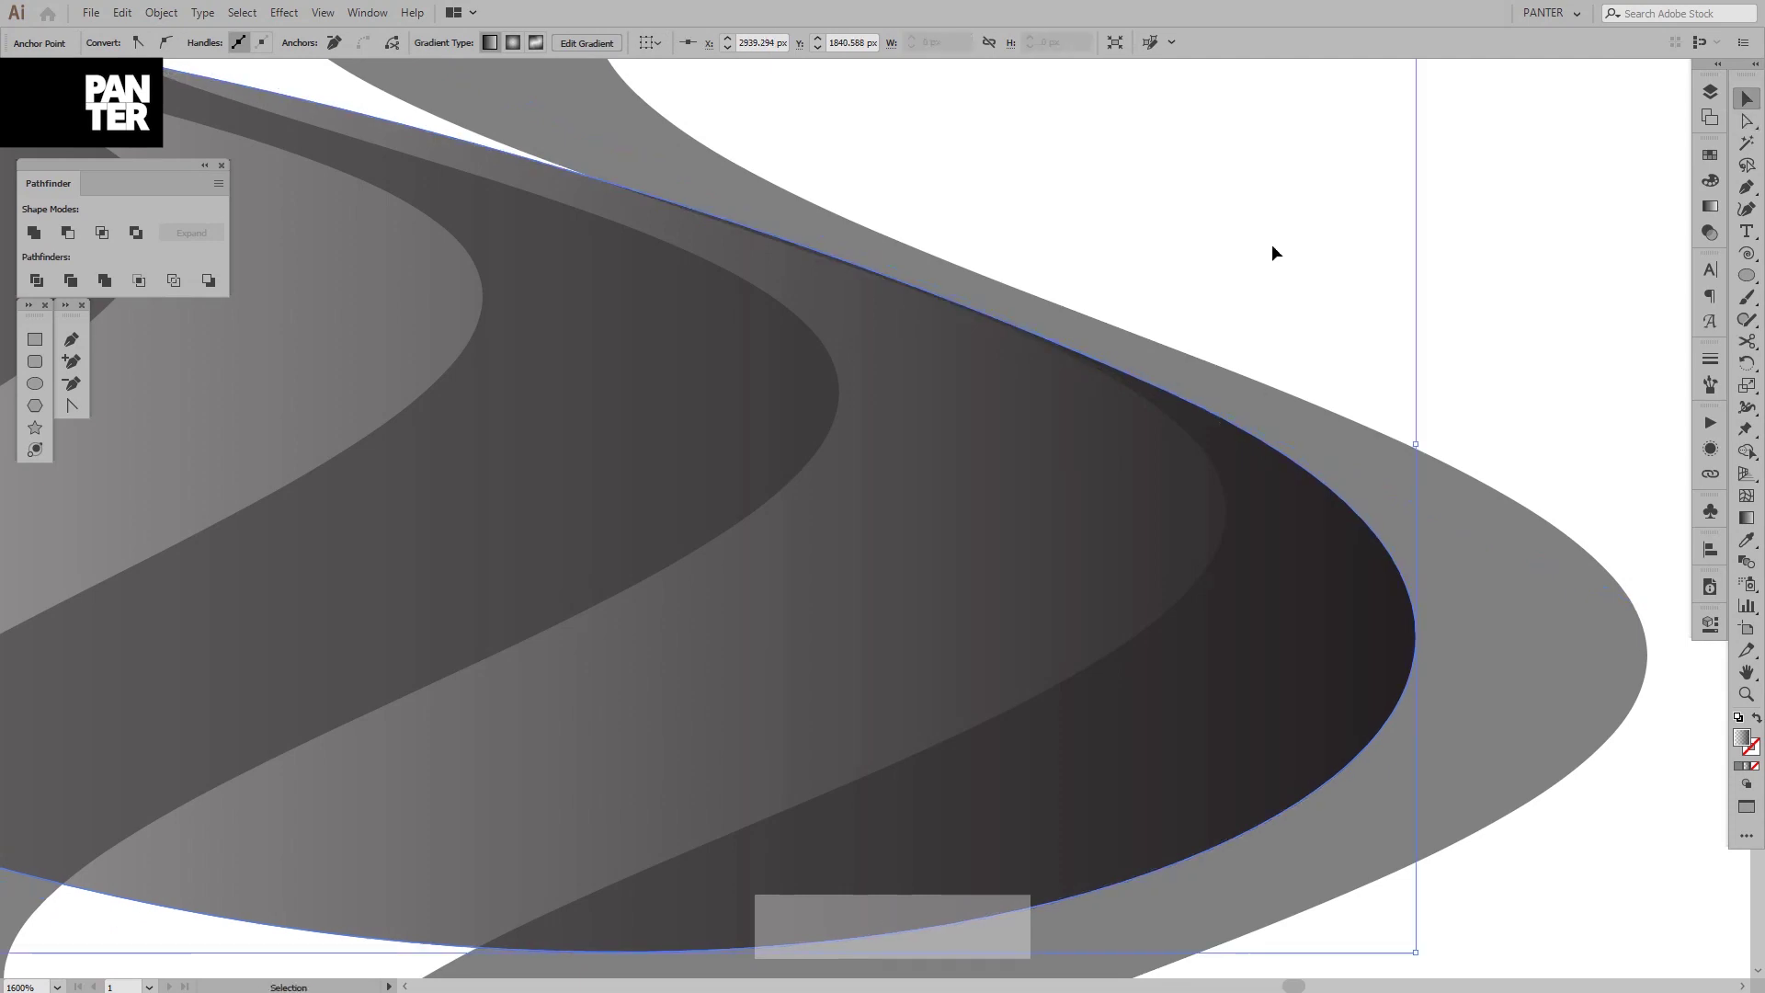
{"action": "left_click", "coordinate": [1272, 243]}
Redirect the shadow shape's gradient across its width, from transparent at the lower edge to black at the upper edge.
{"action": "scroll", "coordinate": [1272, 242], "scroll_direction": "down", "scroll_amount": 5}
{"action": "left_click_drag", "start_coordinate": [1273, 242], "coordinate": [1265, 310]}
{"action": "scroll", "coordinate": [1265, 311], "scroll_direction": "up", "scroll_amount": 1}
{"action": "left_click", "coordinate": [1110, 379]}
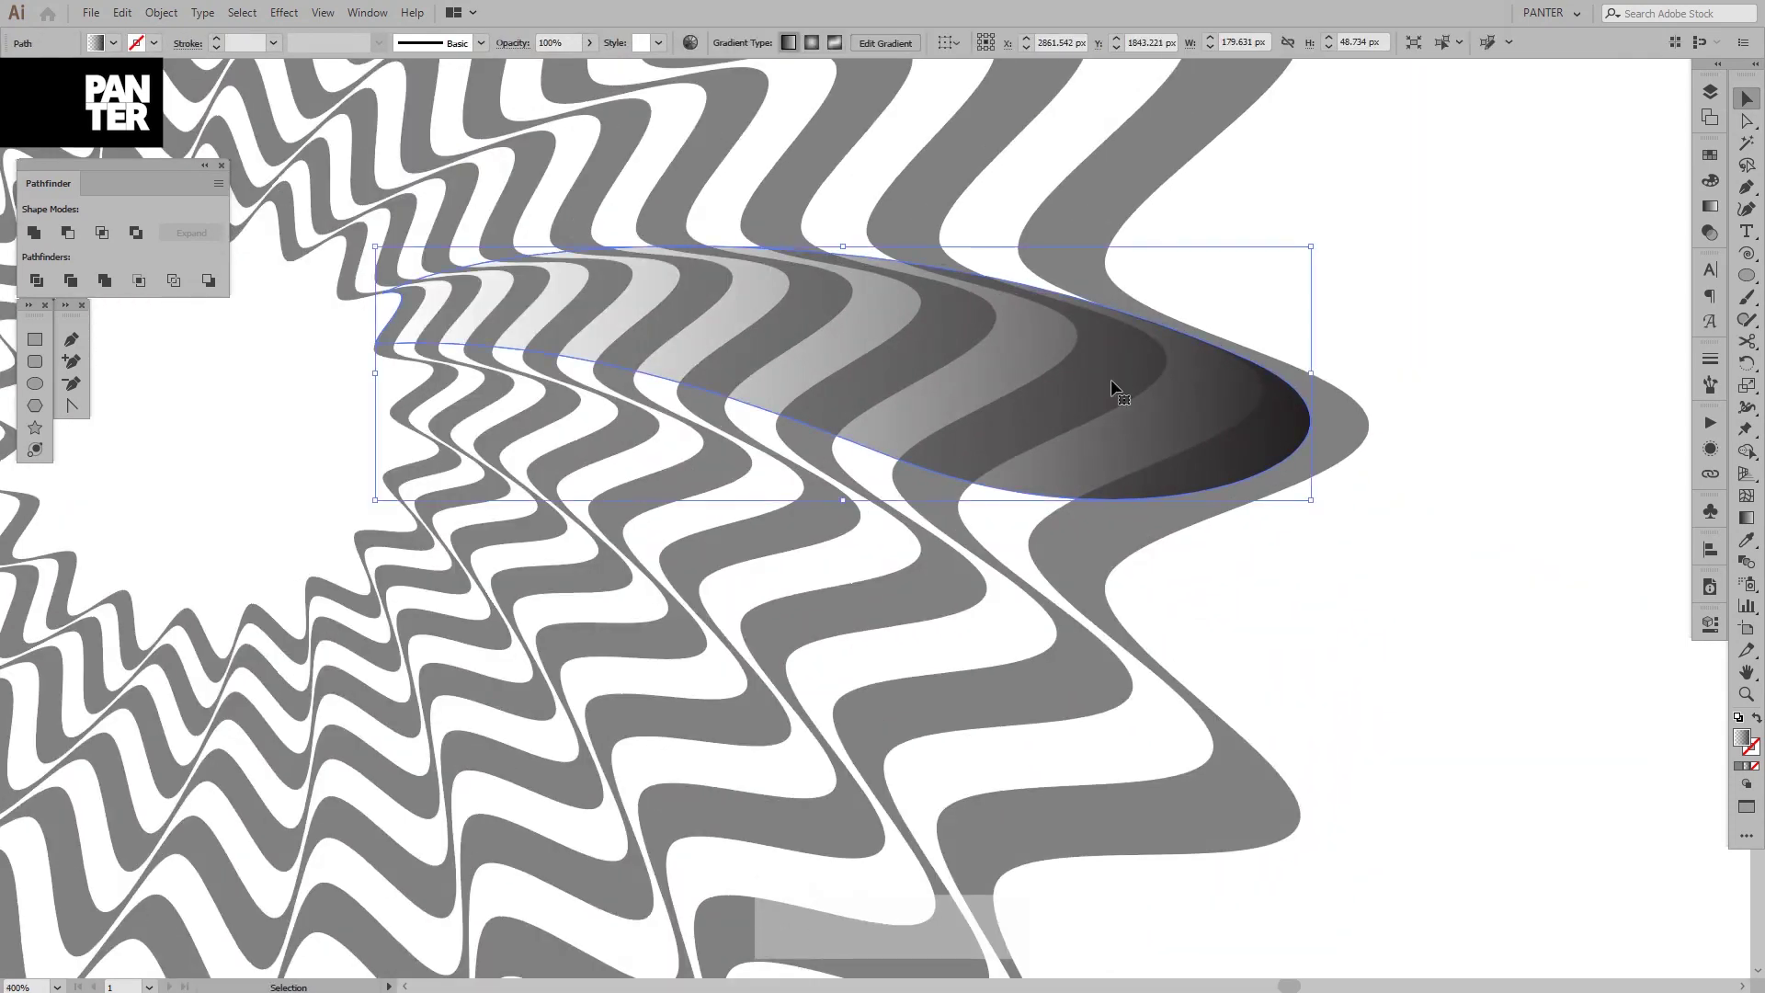
{"action": "key", "text": "g"}
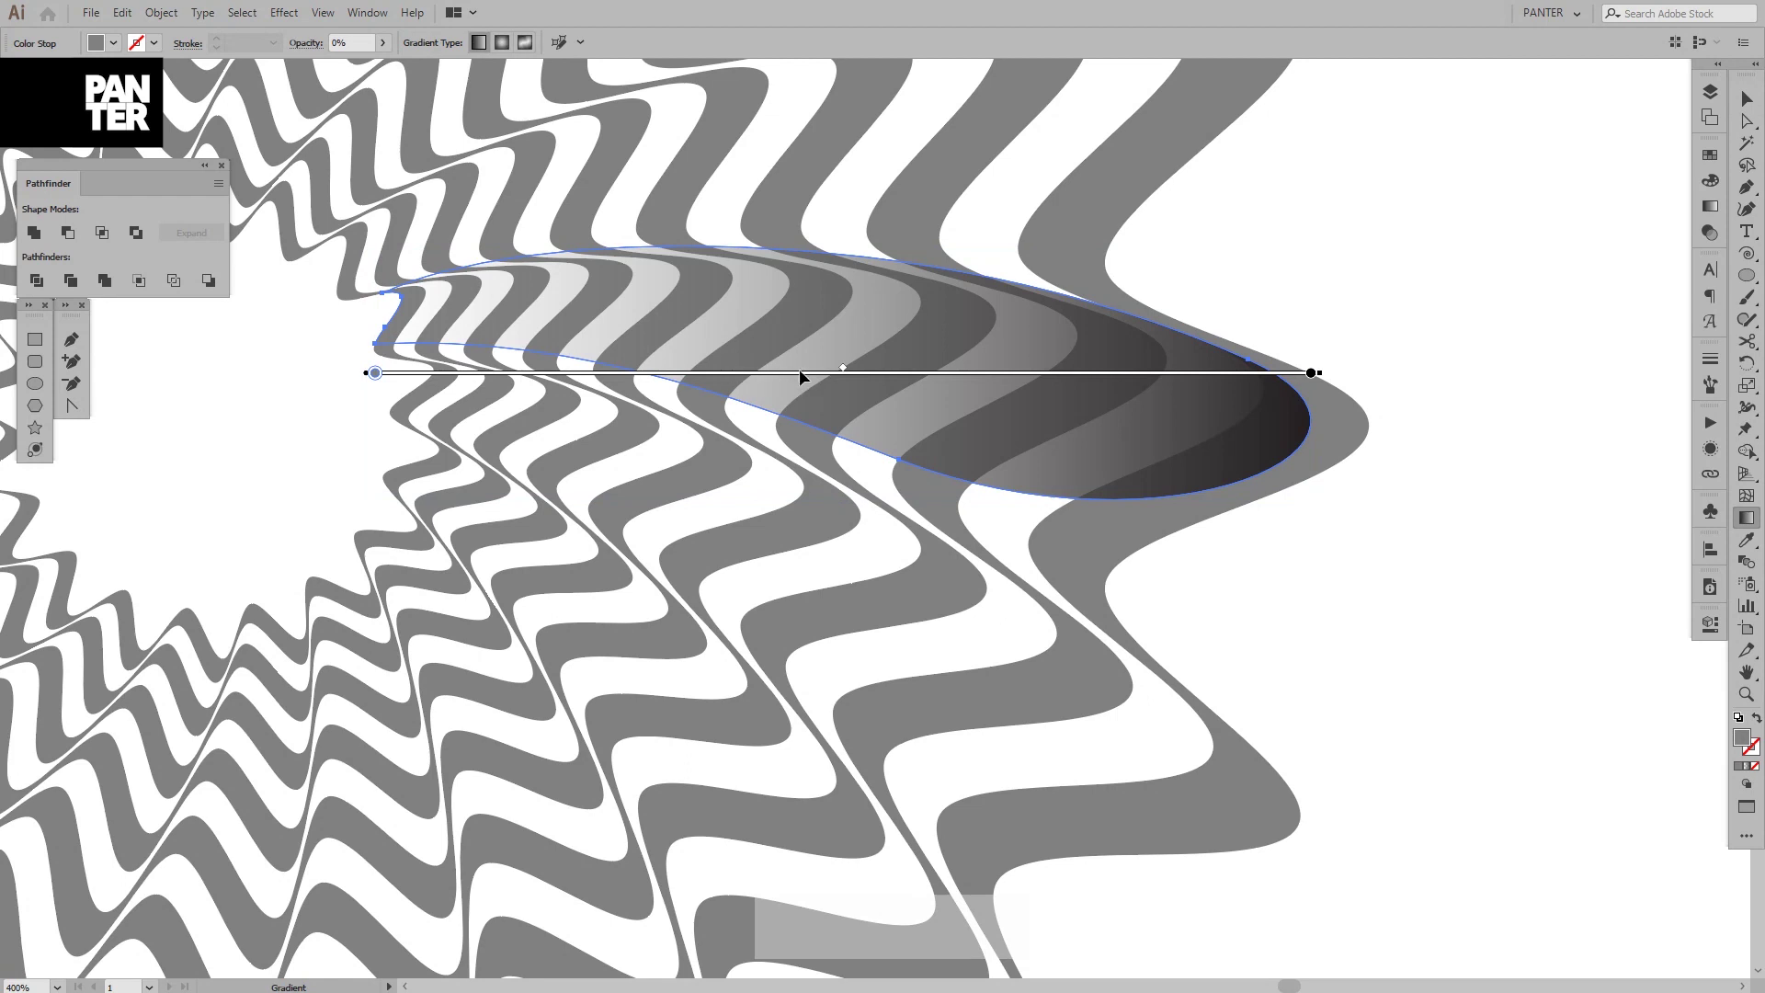
{"action": "left_click_drag", "start_coordinate": [794, 424], "coordinate": [819, 296]}
{"action": "left_click_drag", "start_coordinate": [770, 503], "coordinate": [834, 226]}
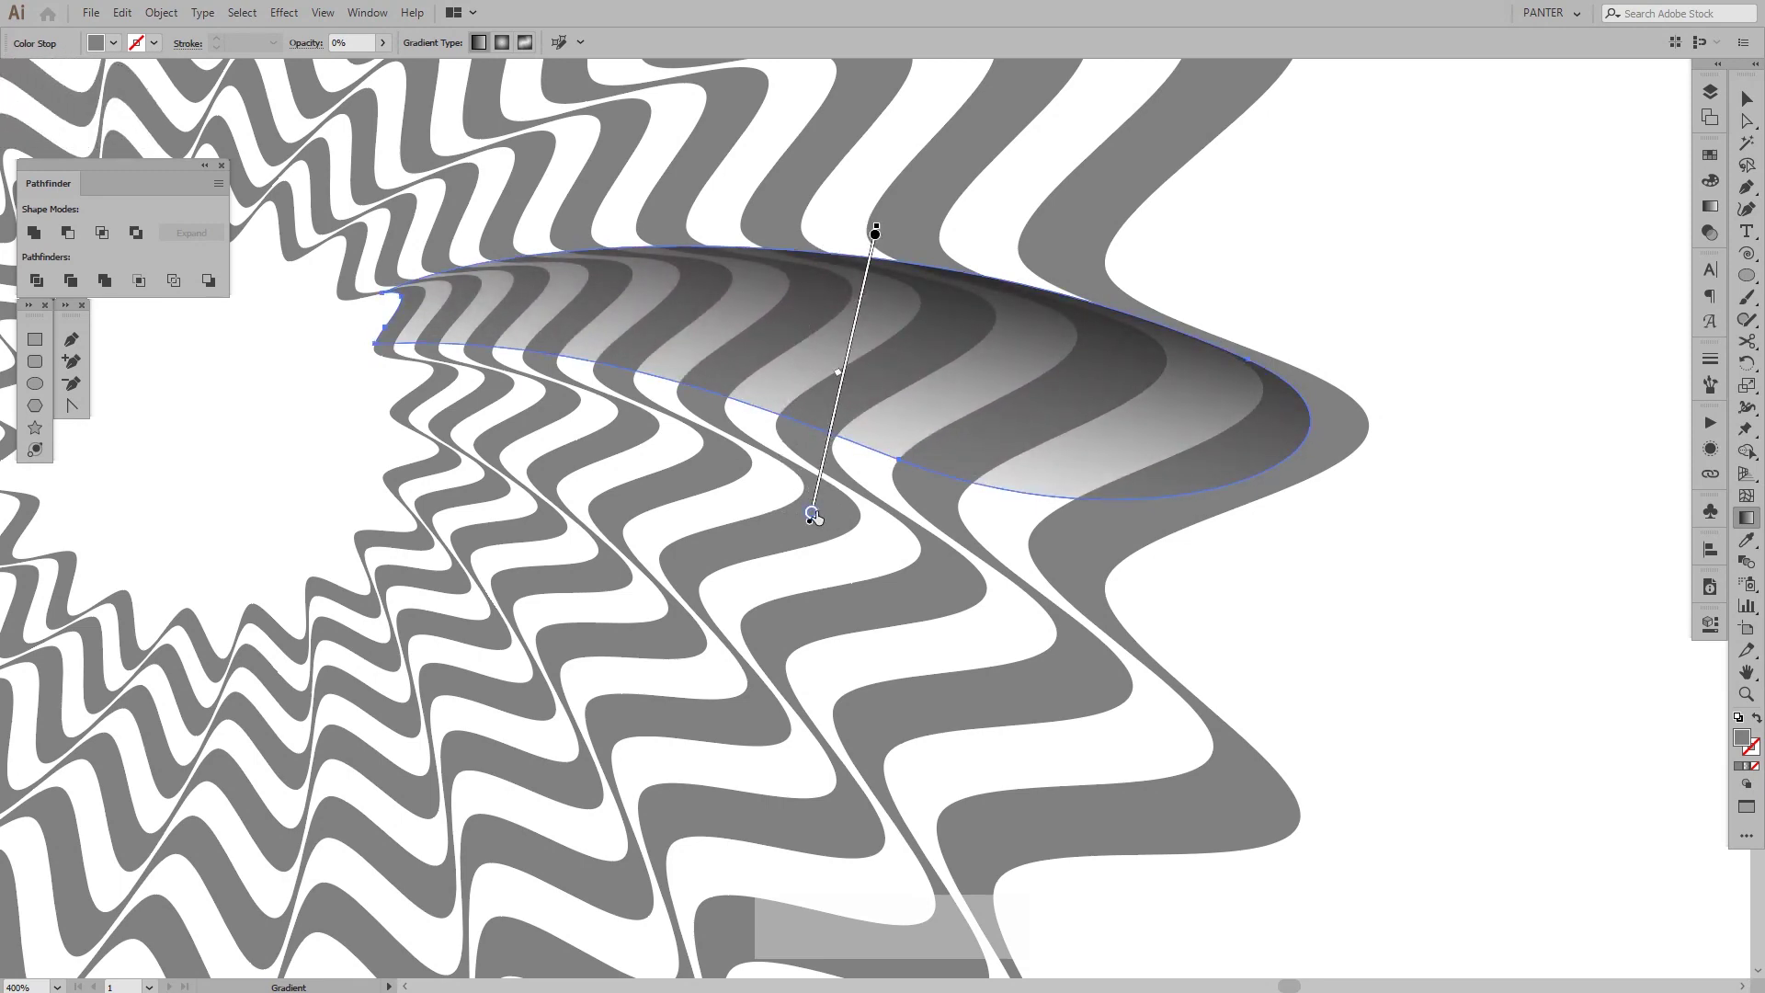
Move the gradient's transparent stop inward to the shape's lower edge to tighten the fade, and deselect the shape.
{"action": "left_click_drag", "start_coordinate": [812, 516], "coordinate": [821, 478]}
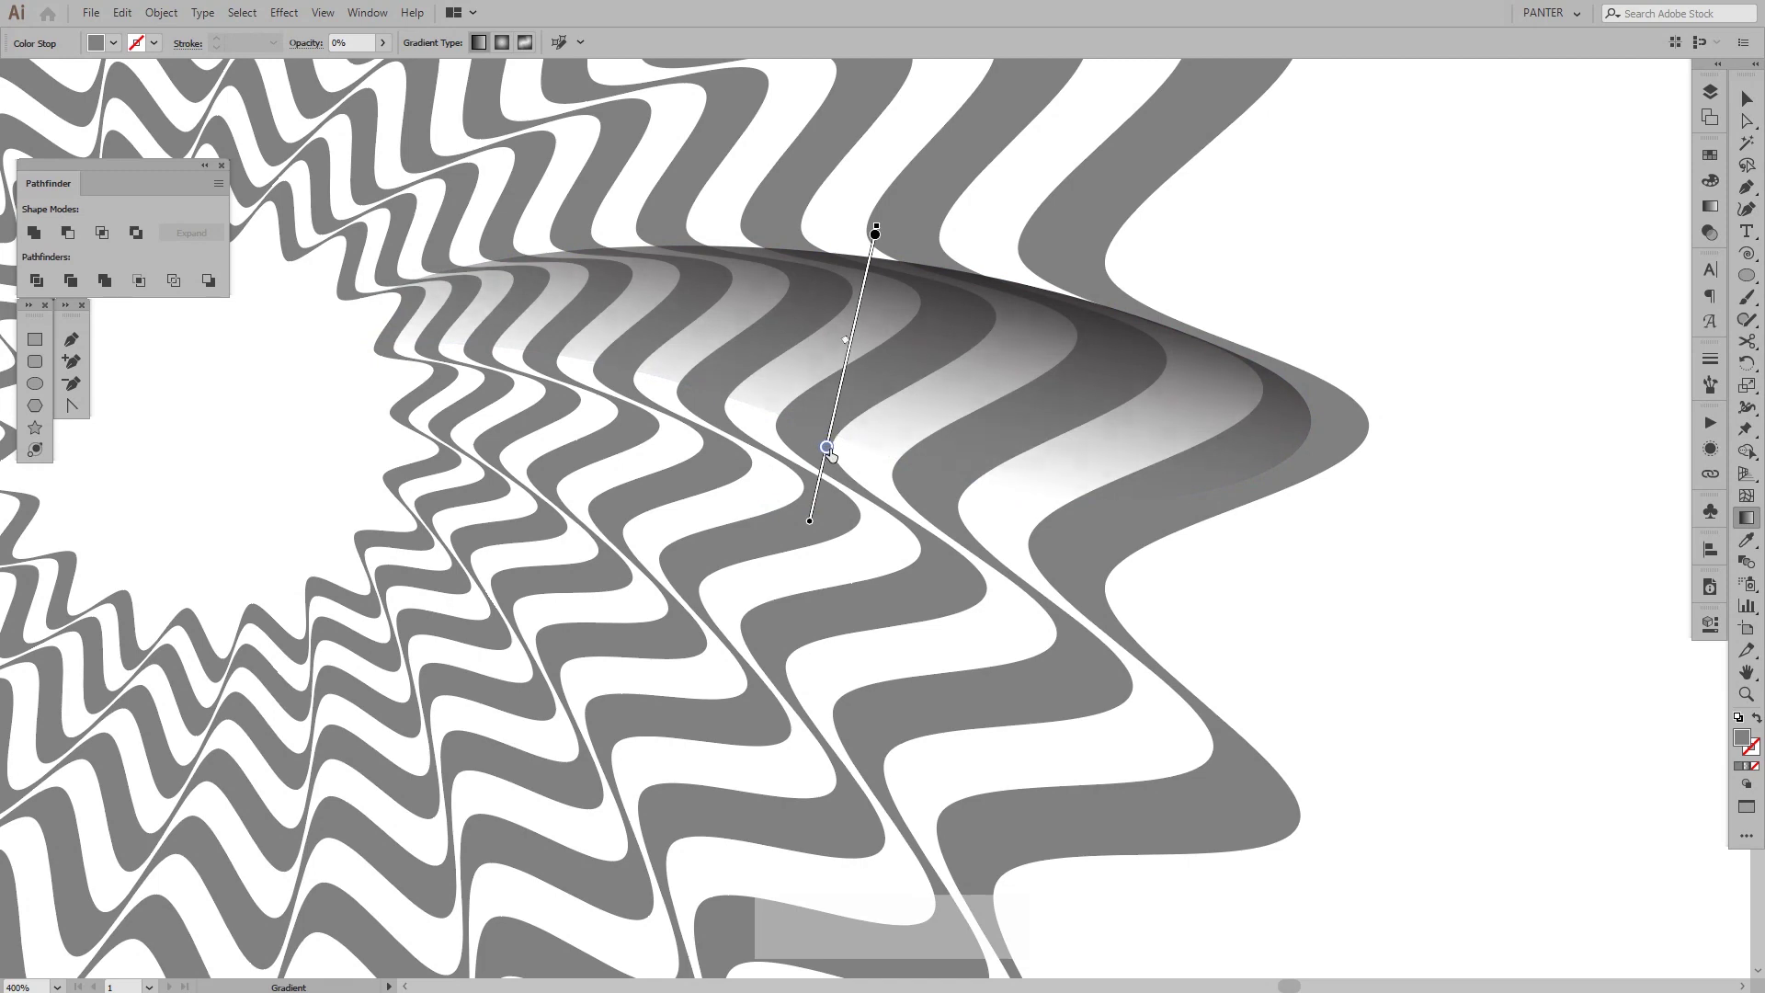
{"action": "mouse_move", "coordinate": [826, 447]}
{"action": "left_mouse_down"}
{"action": "mouse_move", "coordinate": [815, 503]}
{"action": "mouse_move", "coordinate": [832, 423]}
{"action": "left_mouse_up"}
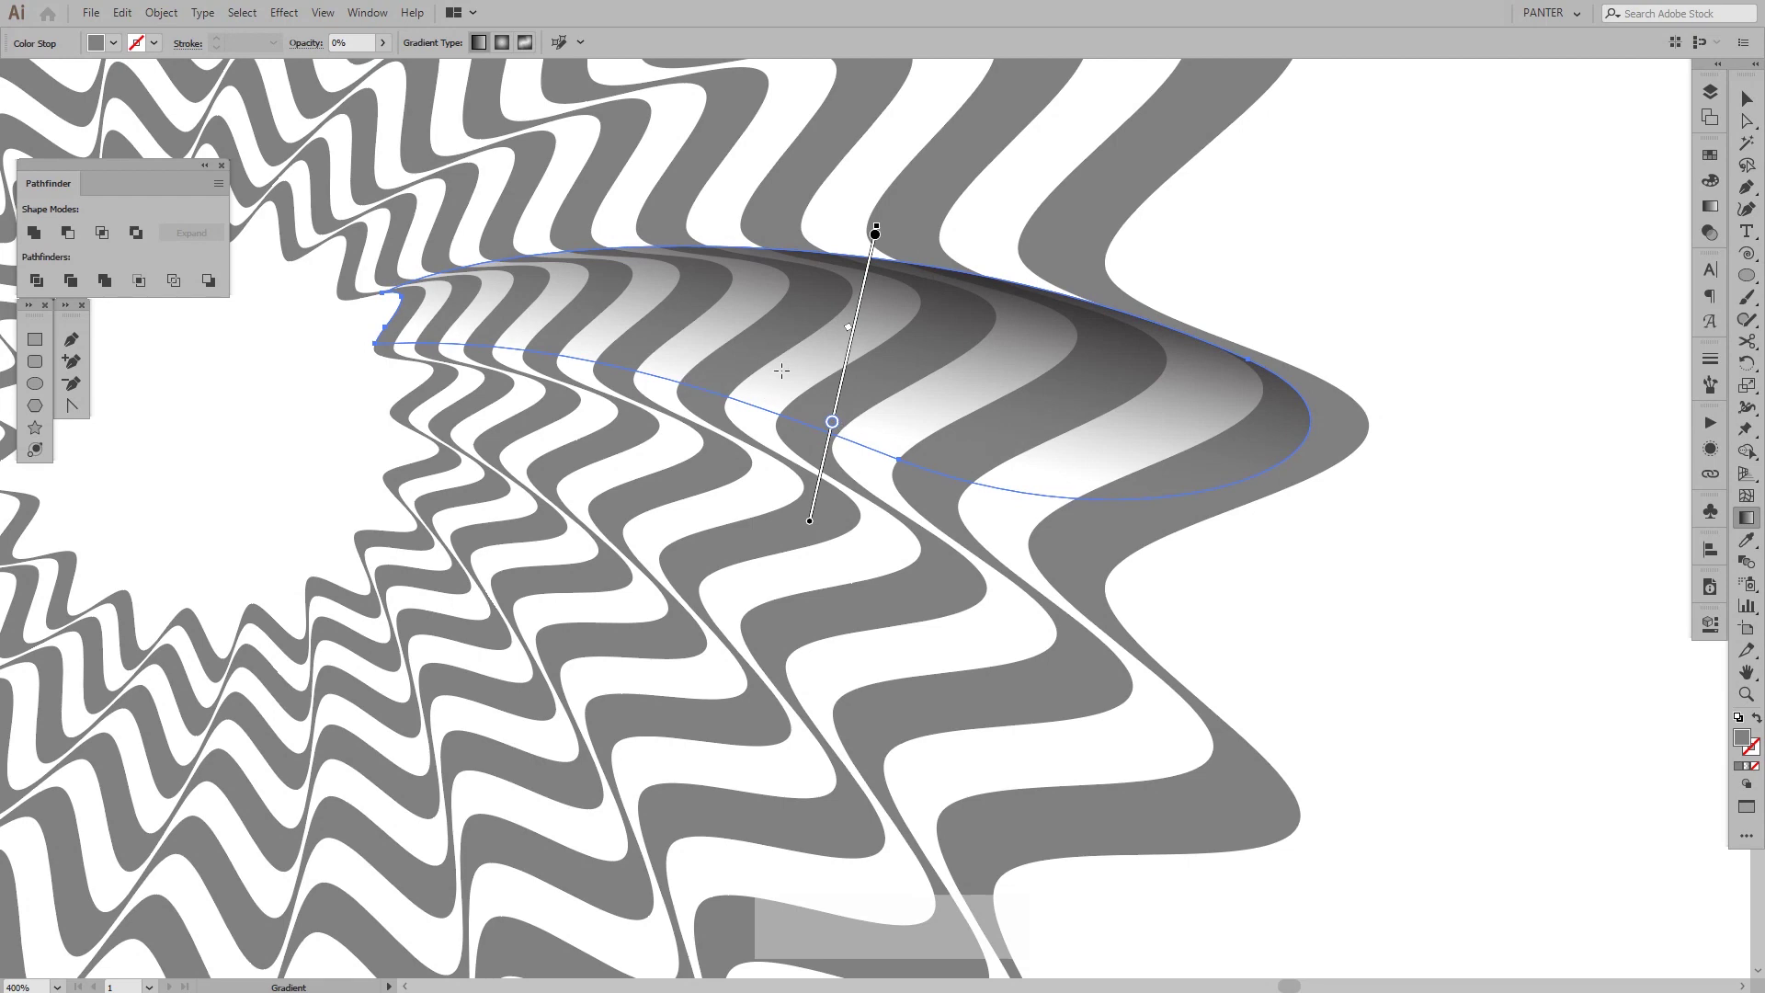
{"action": "key", "text": "v"}
{"action": "left_click", "coordinate": [1376, 289]}
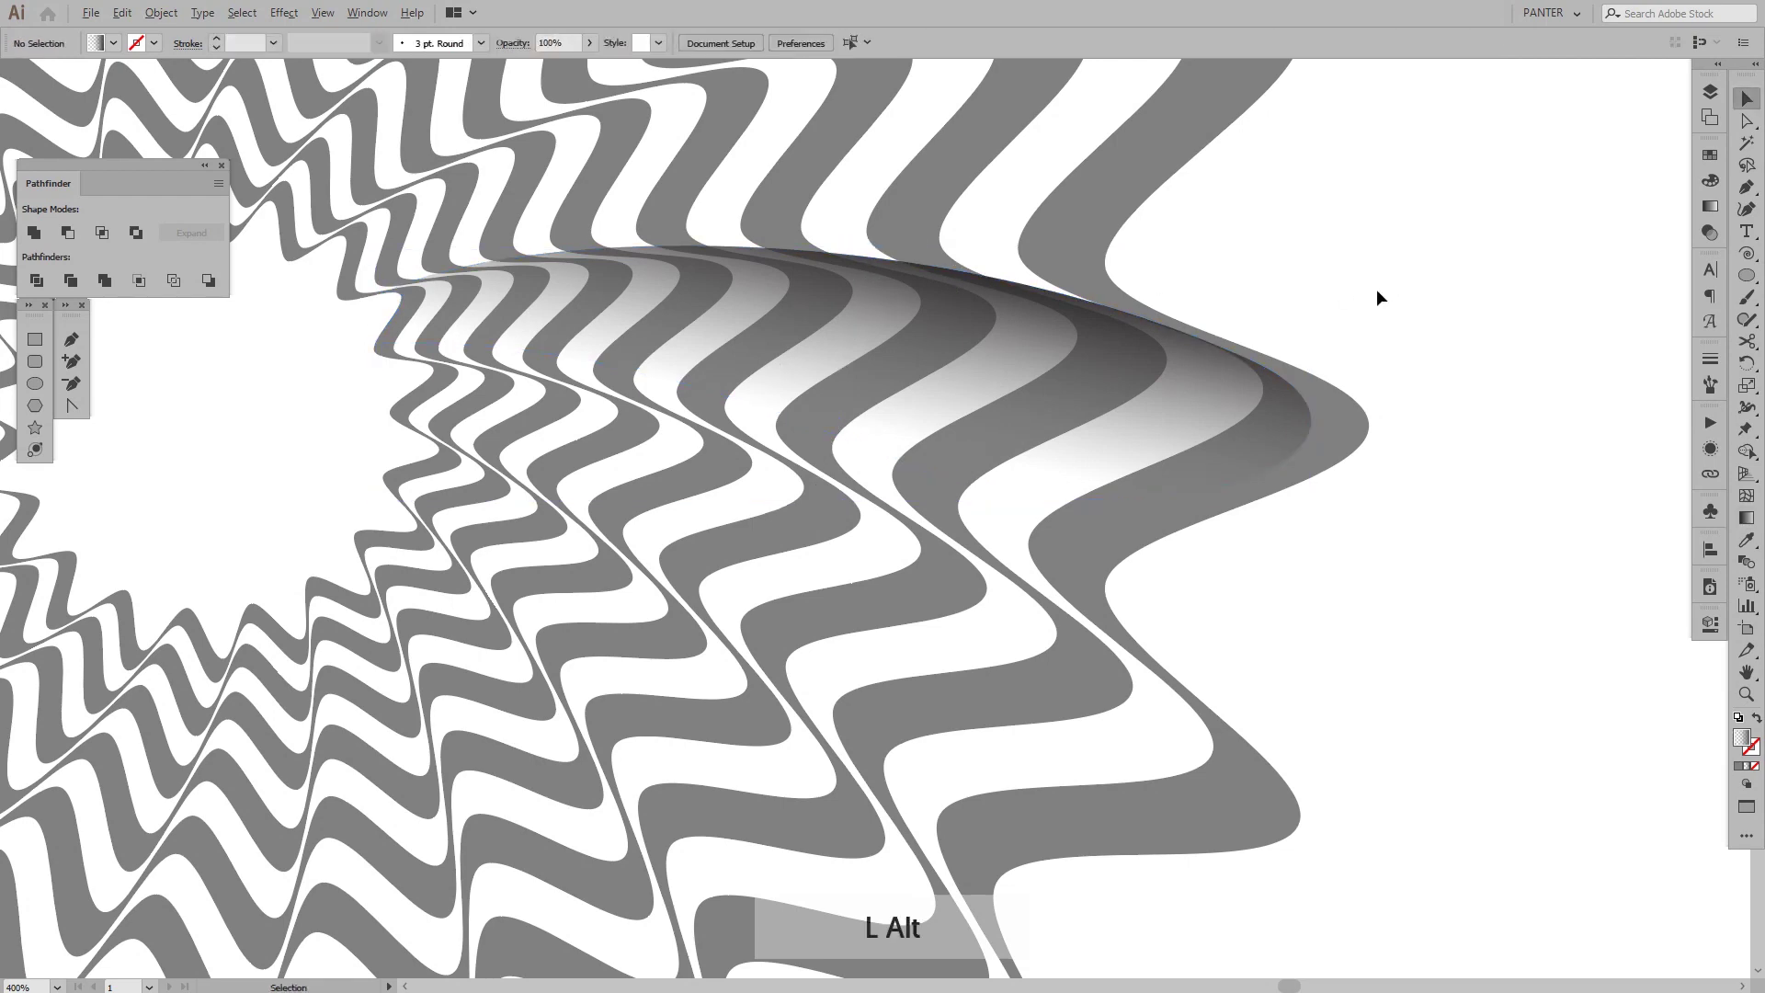
Examine how the gradient shadow follows the spike's upper edge, from its tip to the inner ring.
{"action": "scroll", "coordinate": [1377, 289], "scroll_direction": "down", "scroll_amount": 2}
{"action": "left_click_drag", "start_coordinate": [1375, 284], "coordinate": [1344, 339]}
{"action": "scroll", "coordinate": [1269, 370], "scroll_direction": "down", "scroll_amount": 1}
{"action": "scroll", "coordinate": [1269, 368], "scroll_direction": "up", "scroll_amount": 2}
{"action": "scroll", "coordinate": [1324, 356], "scroll_direction": "up", "scroll_amount": 1}
{"action": "scroll", "coordinate": [1081, 386], "scroll_direction": "up", "scroll_amount": 2}
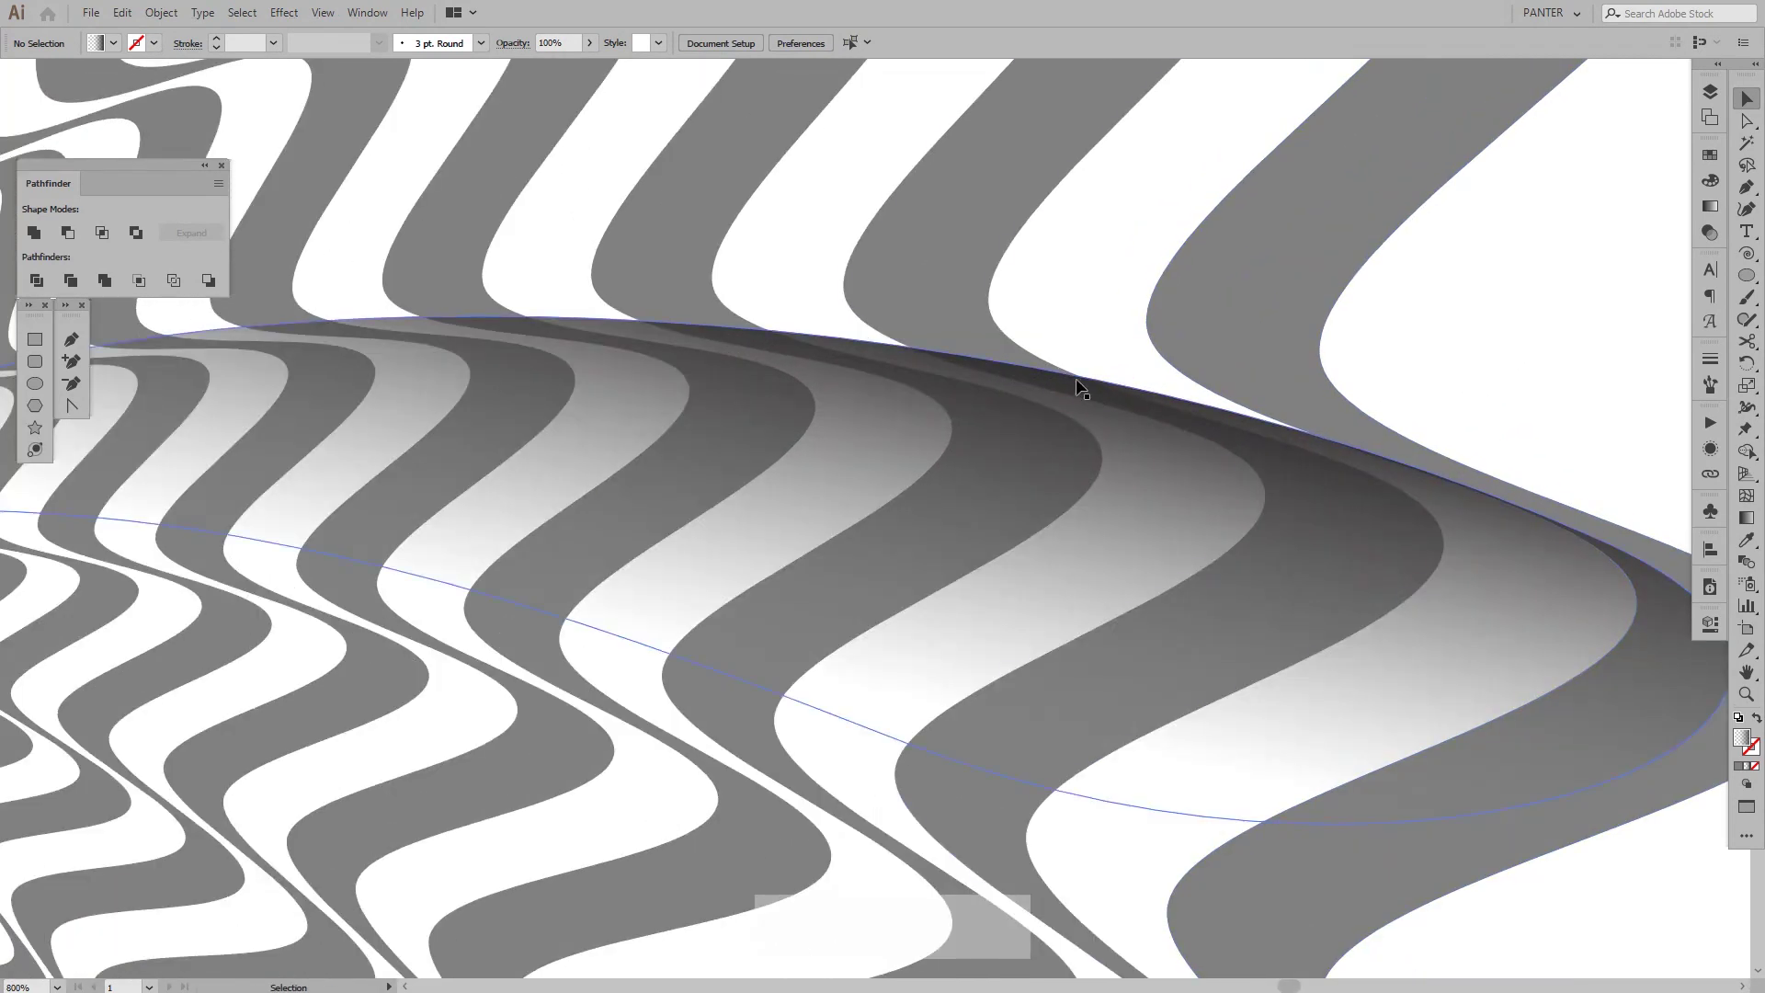
{"action": "scroll", "coordinate": [813, 339], "scroll_direction": "down", "scroll_amount": 2}
{"action": "left_click_drag", "start_coordinate": [943, 235], "coordinate": [1388, 180]}
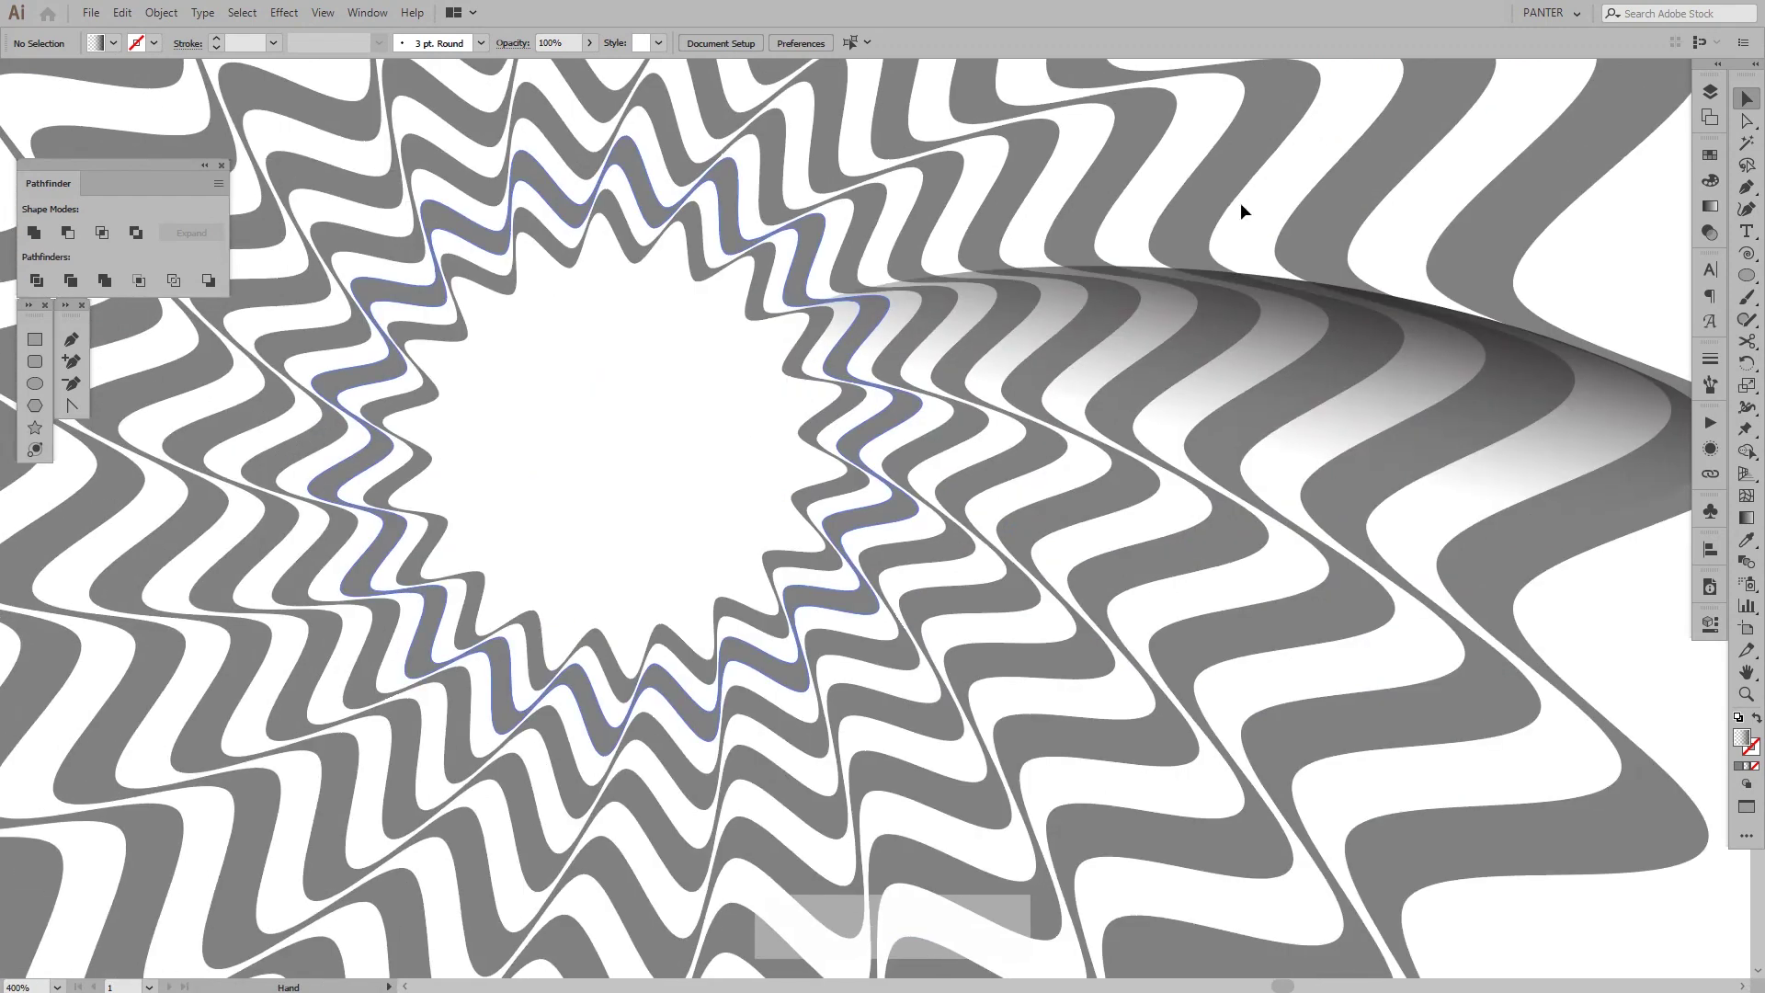
Try to move the shadow path's upper inner anchor farther along the innermost ring's edge and lengthen its outward handle.
{"action": "scroll", "coordinate": [1013, 224], "scroll_direction": "up", "scroll_amount": 2}
{"action": "scroll", "coordinate": [1014, 227], "scroll_direction": "up", "scroll_amount": 1}
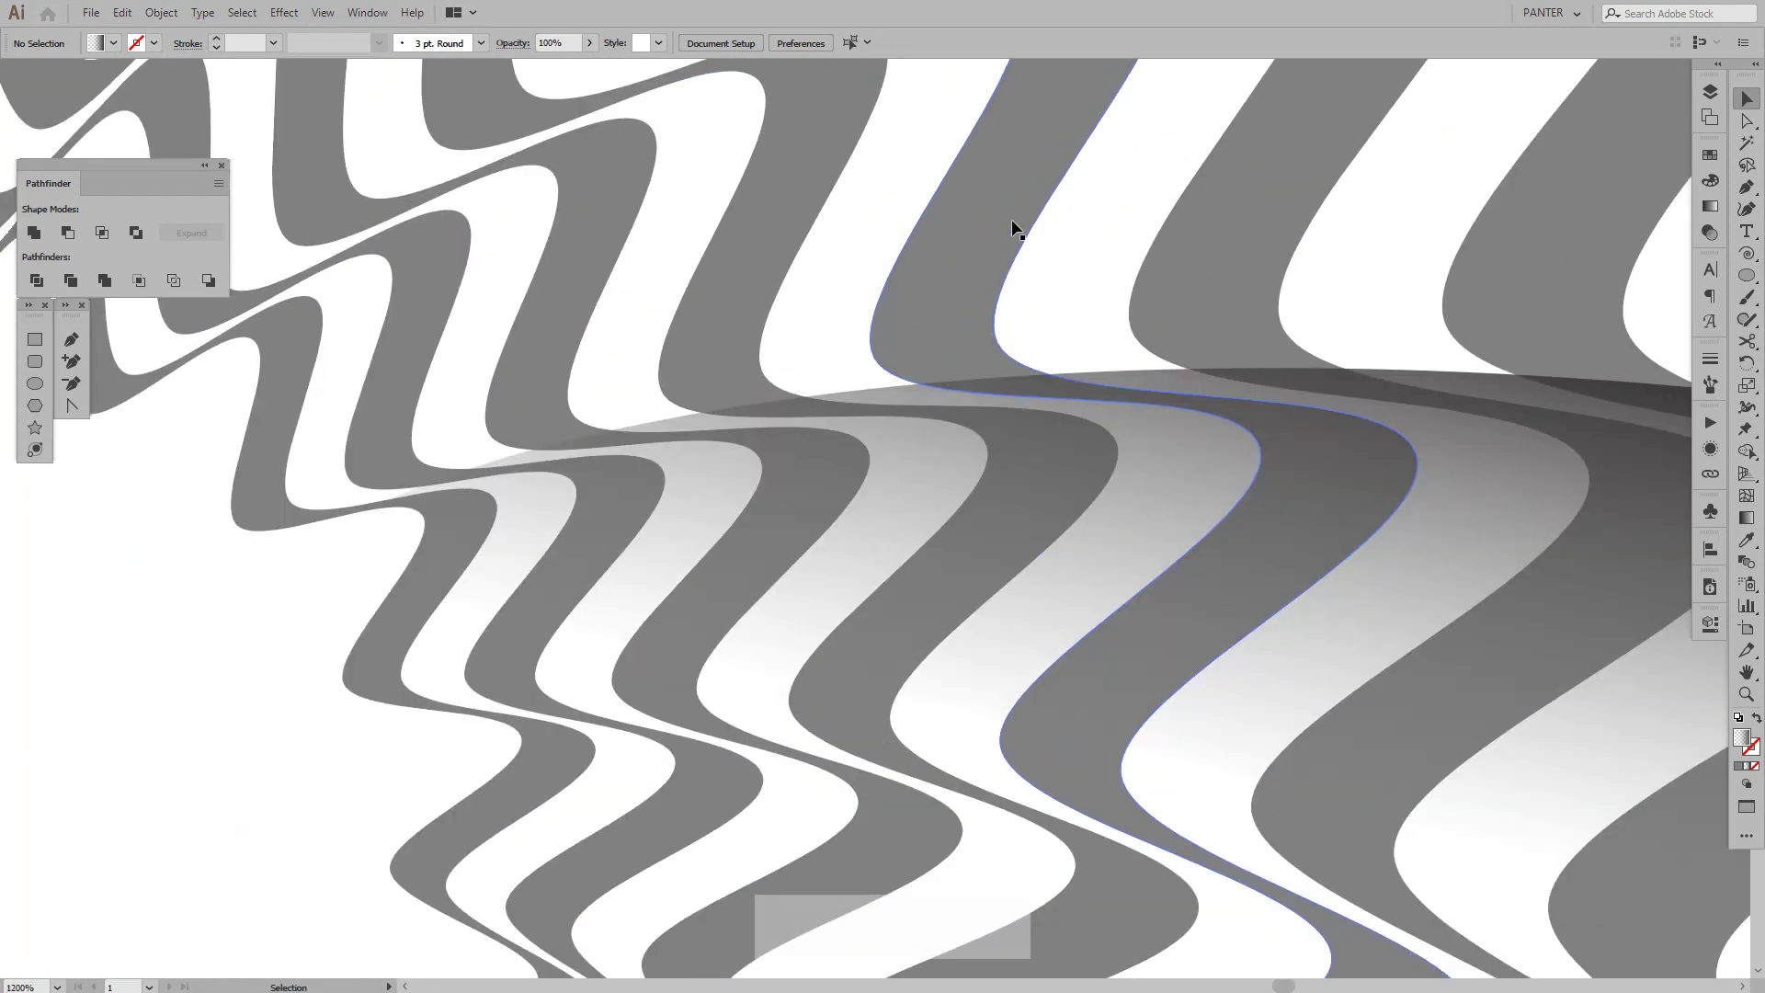
{"action": "scroll", "coordinate": [472, 497], "scroll_direction": "up", "scroll_amount": 1}
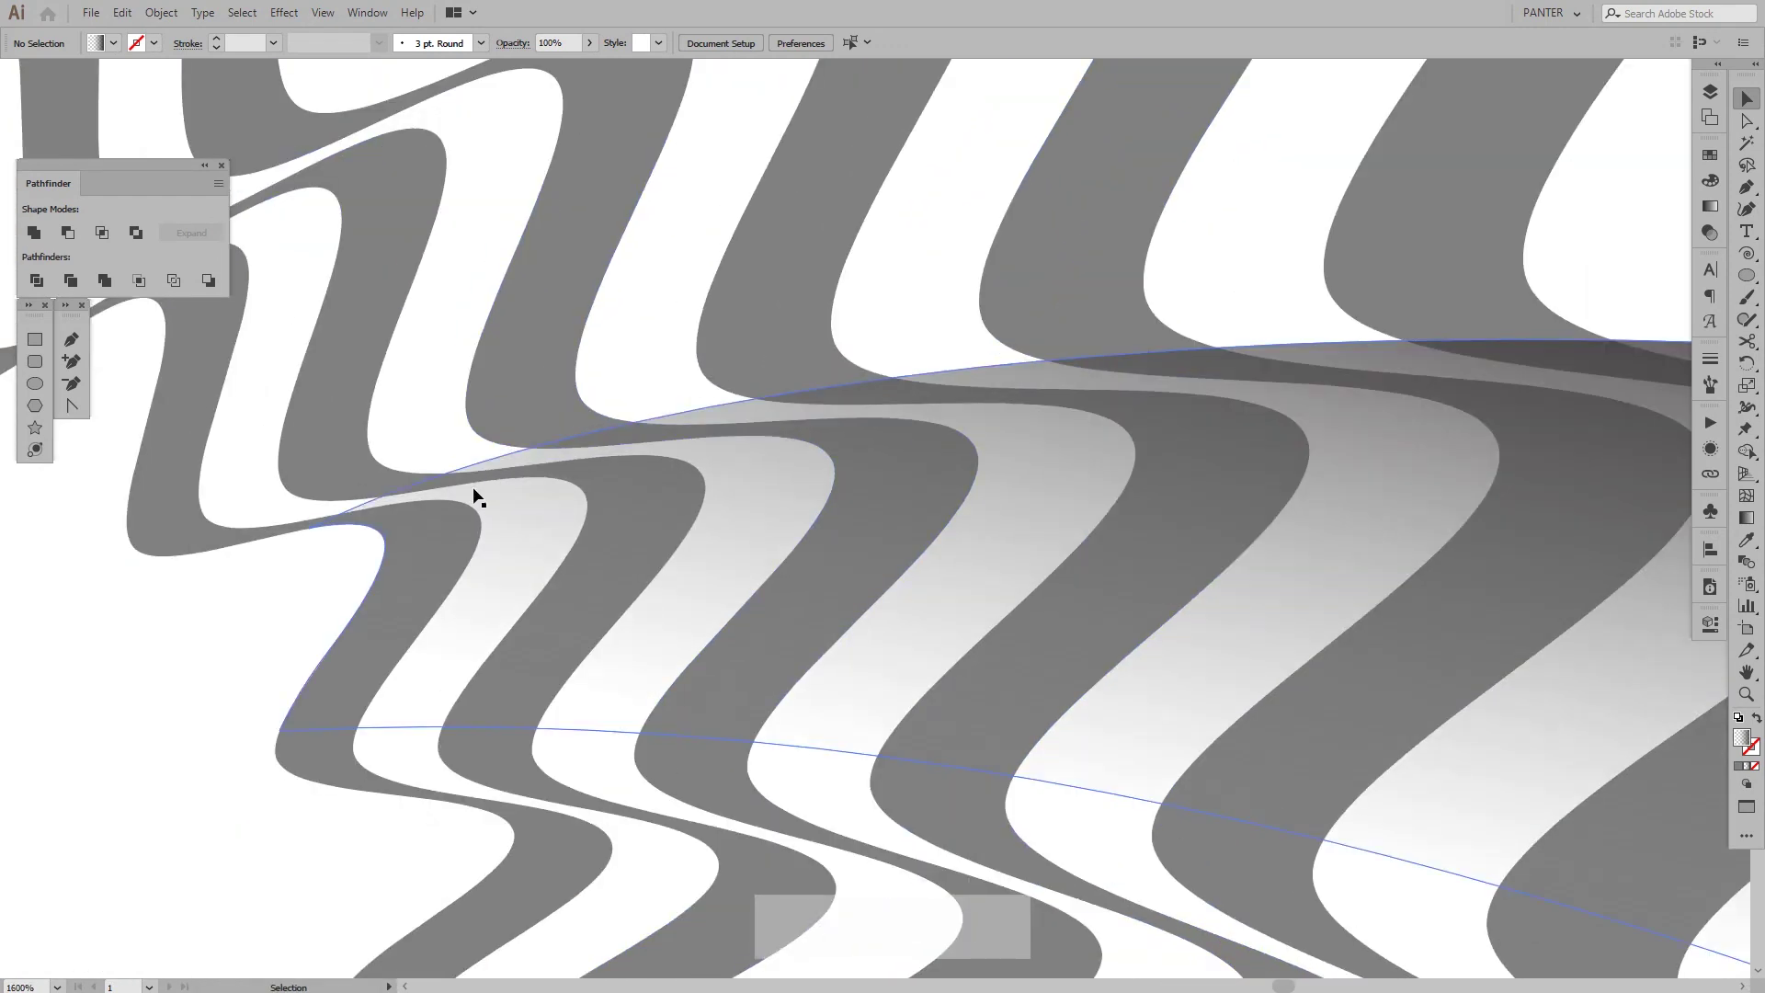
{"action": "key", "text": "a"}
{"action": "scroll", "coordinate": [428, 523], "scroll_direction": "up", "scroll_amount": 1}
{"action": "left_click_drag", "start_coordinate": [318, 522], "coordinate": [229, 540]}
{"action": "scroll", "coordinate": [229, 540], "scroll_direction": "down", "scroll_amount": 3}
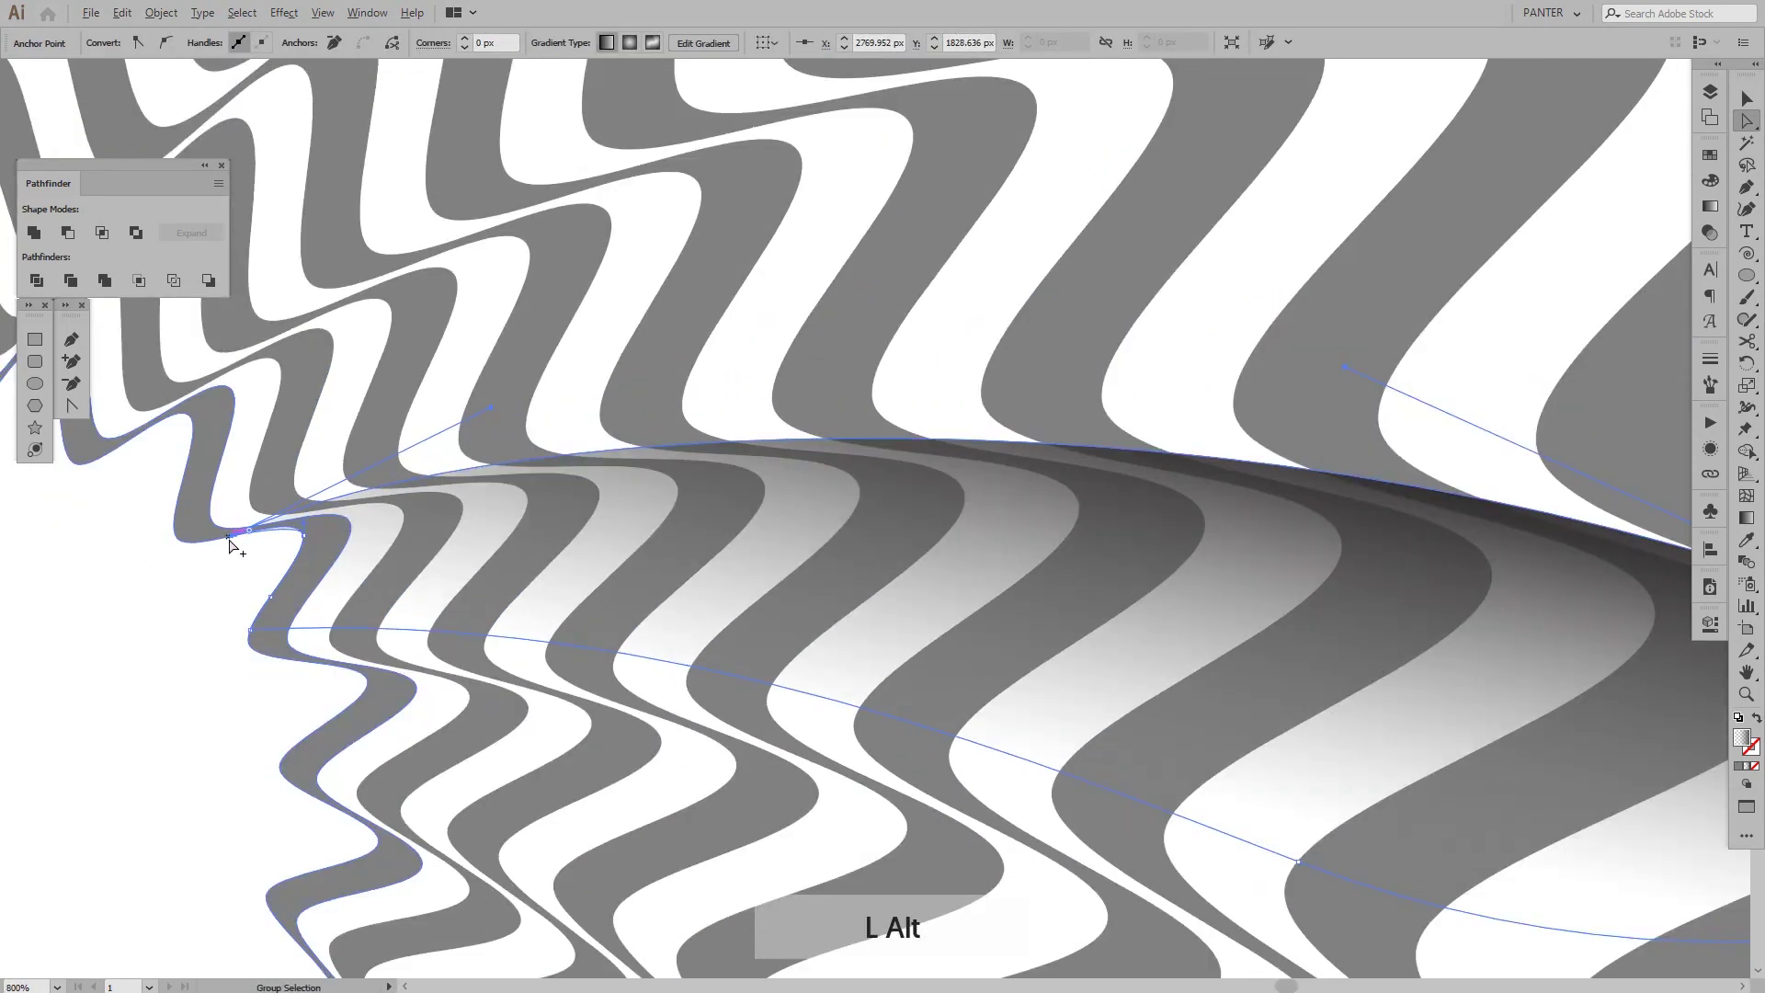
{"action": "left_click_drag", "start_coordinate": [492, 406], "coordinate": [559, 362]}
{"action": "scroll", "coordinate": [559, 362], "scroll_direction": "down", "scroll_amount": 3}
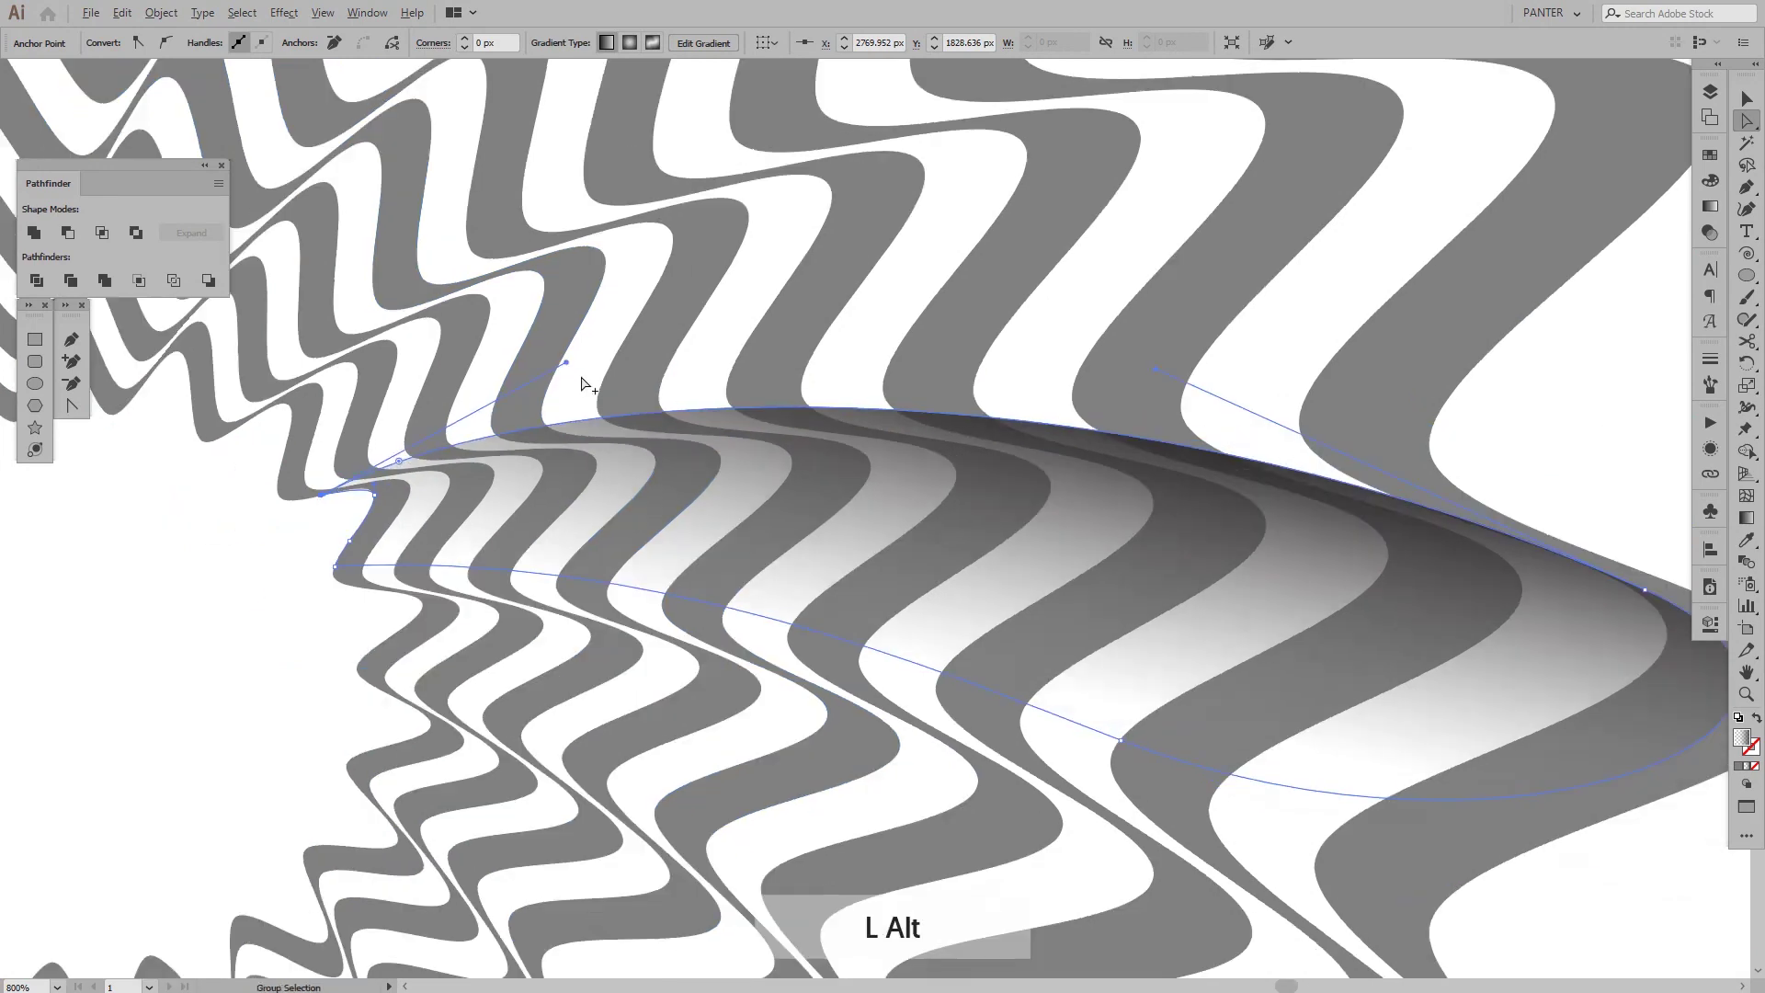
{"action": "left_click", "coordinate": [1462, 416]}
{"action": "scroll", "coordinate": [1303, 382], "scroll_direction": "down", "scroll_amount": 3}
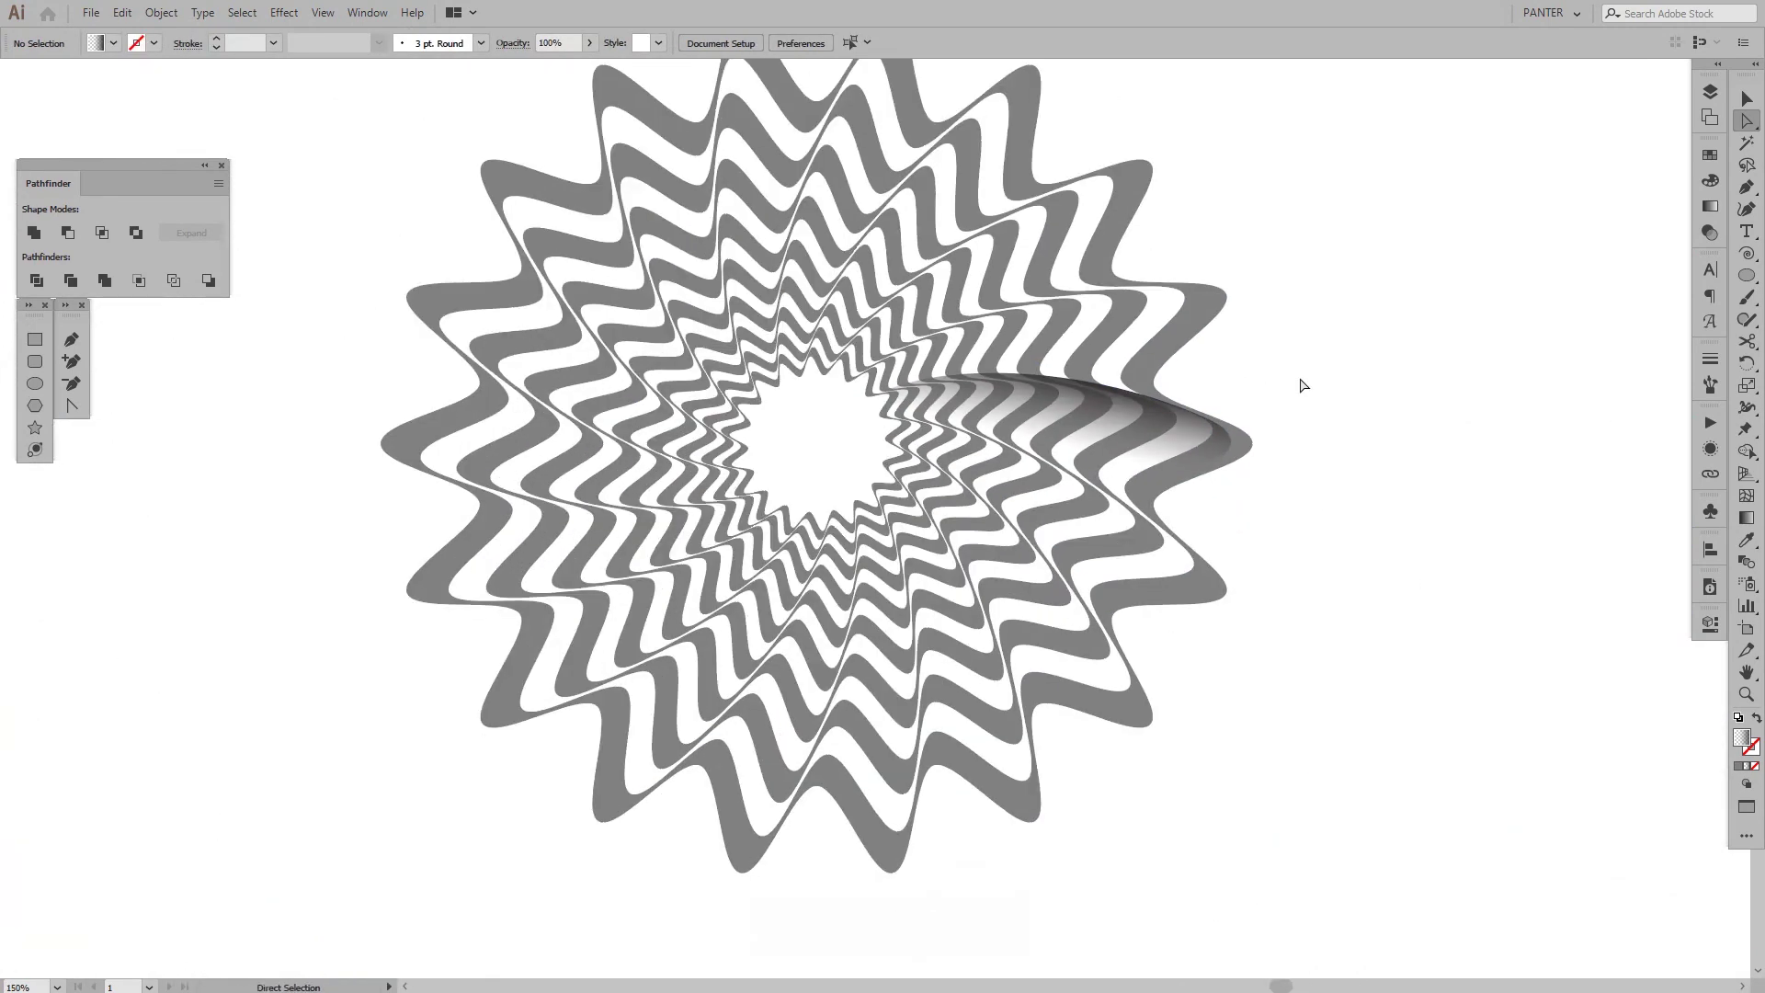
Undo the last changes to the shadow path's inner anchor point and deselect the shape.
{"action": "scroll", "coordinate": [1302, 384], "scroll_direction": "up", "scroll_amount": 3}
{"action": "key", "text": "ctrl+z"}
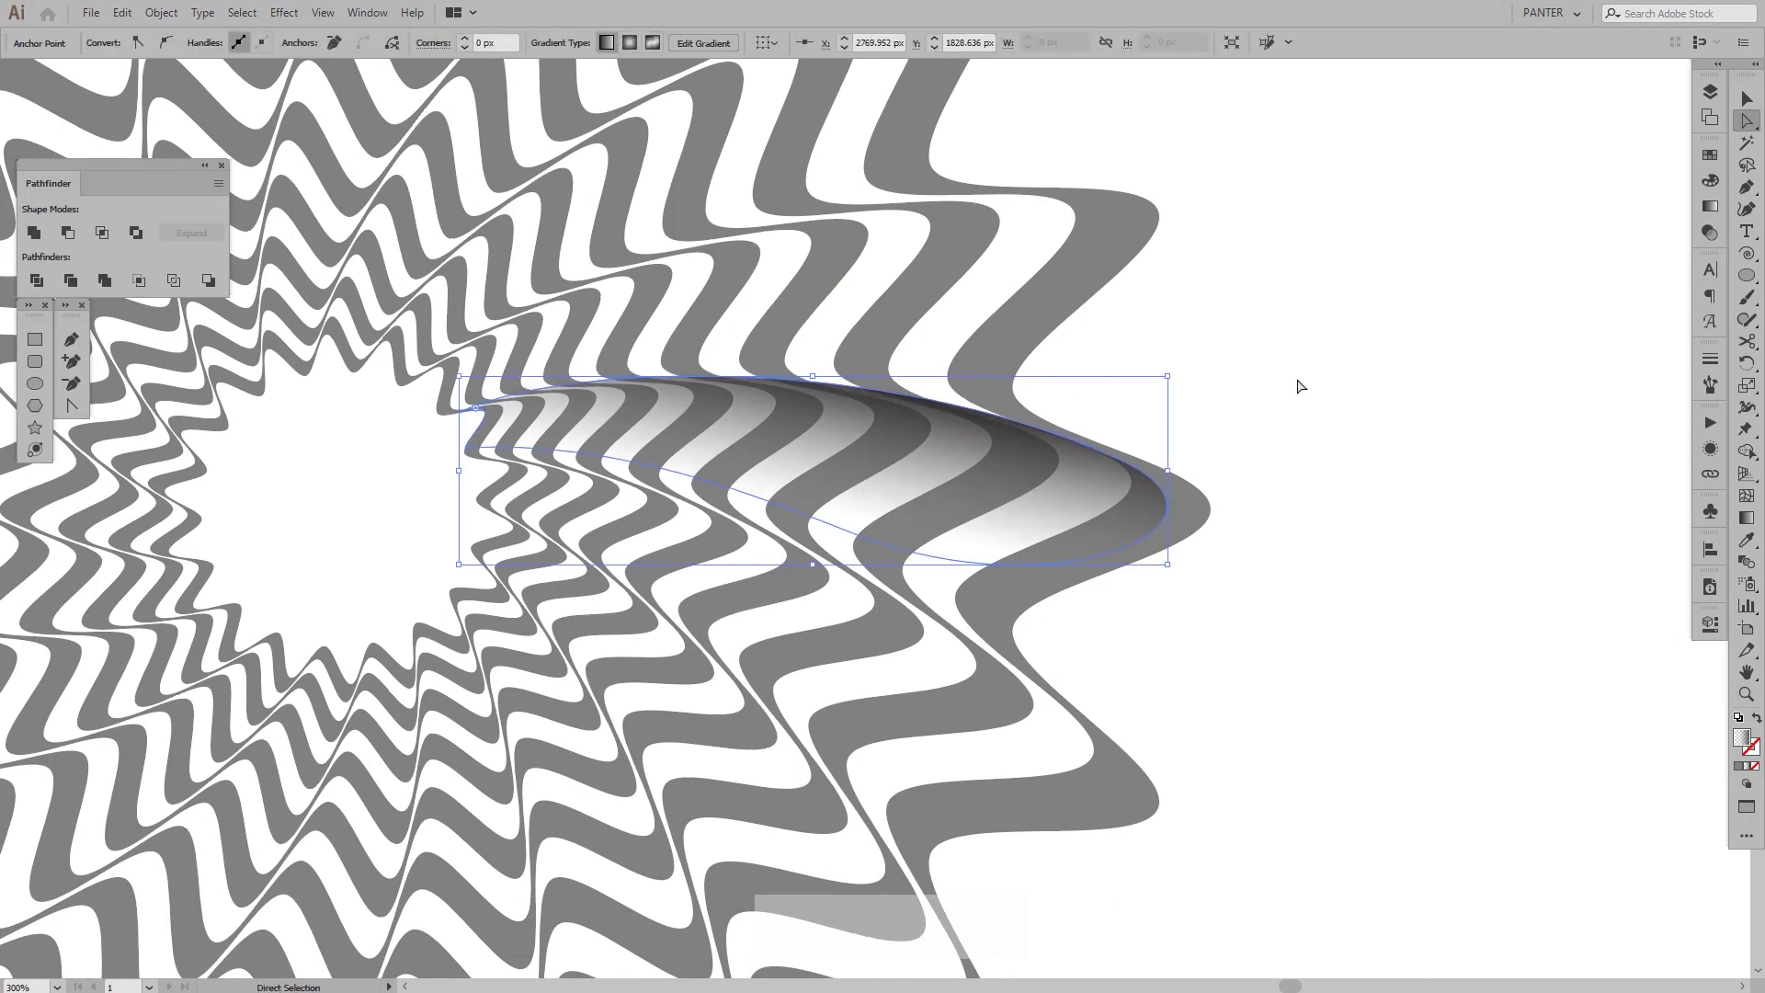
{"action": "left_click", "coordinate": [1299, 385]}
{"action": "scroll", "coordinate": [1300, 384], "scroll_direction": "down", "scroll_amount": 2}
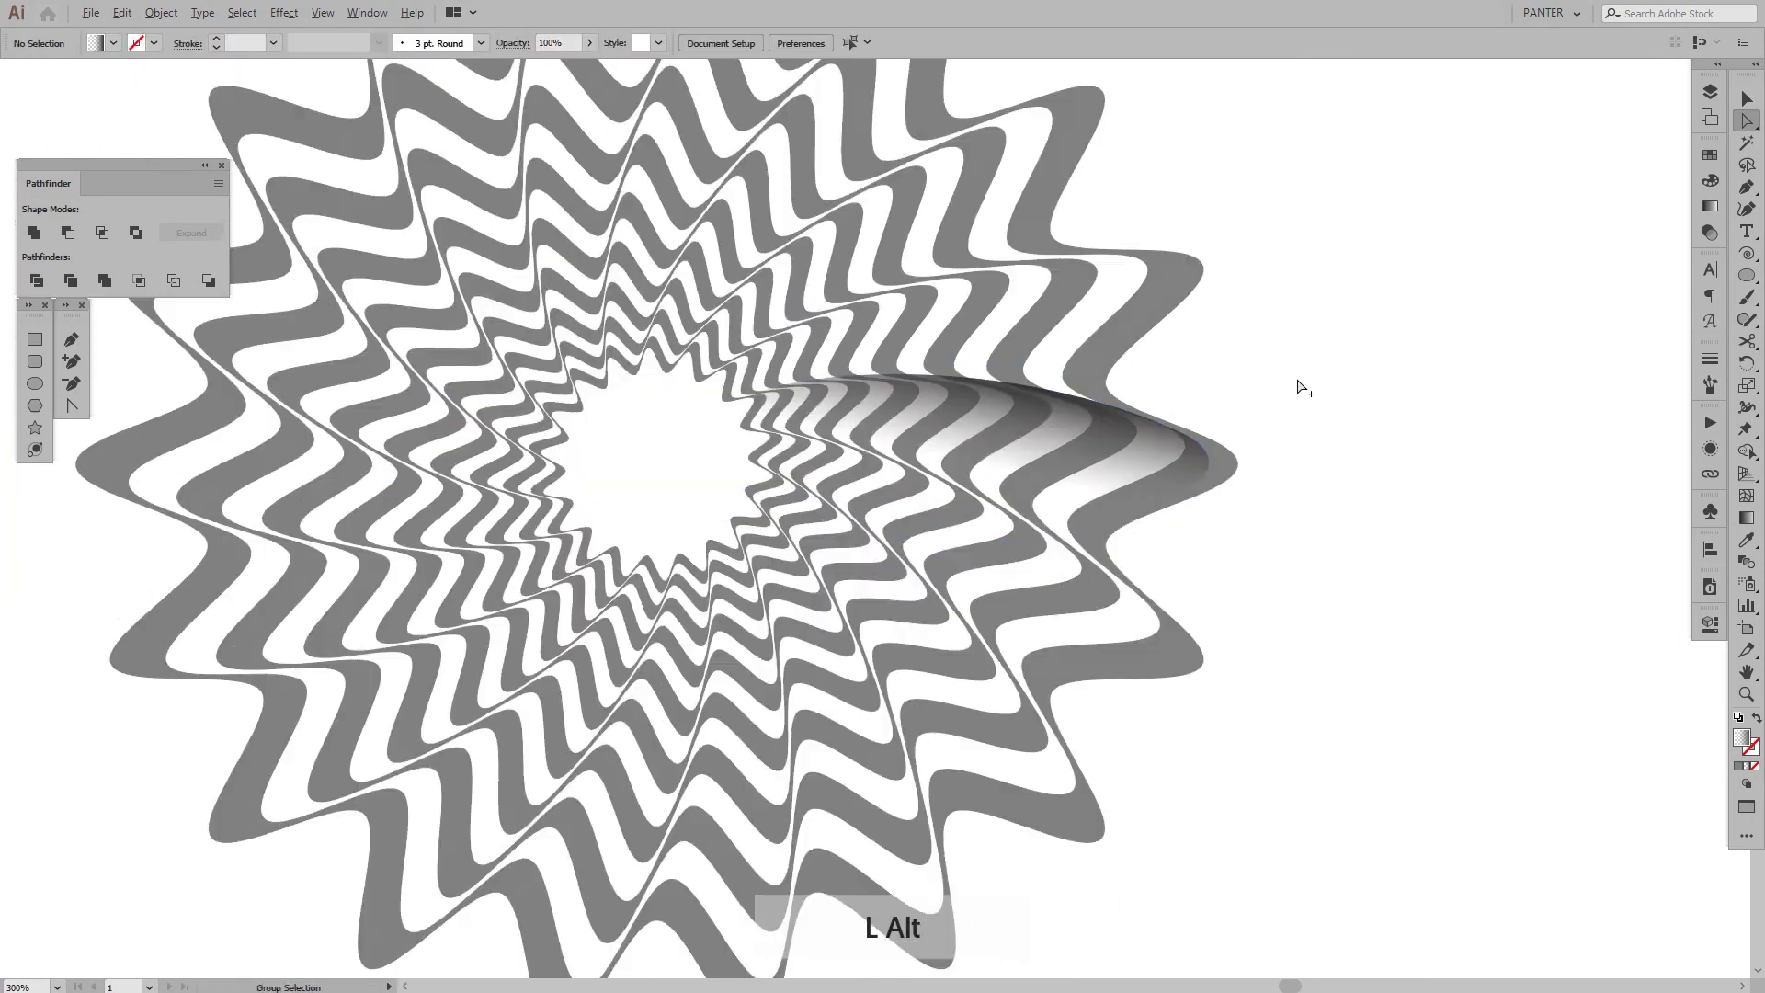
Duplicate the gradient shadow shape horizontally toward the opposite side of the star and rotate the copy by 180°.
{"action": "key", "text": "v"}
{"action": "scroll", "coordinate": [957, 377], "scroll_direction": "up", "scroll_amount": 1}
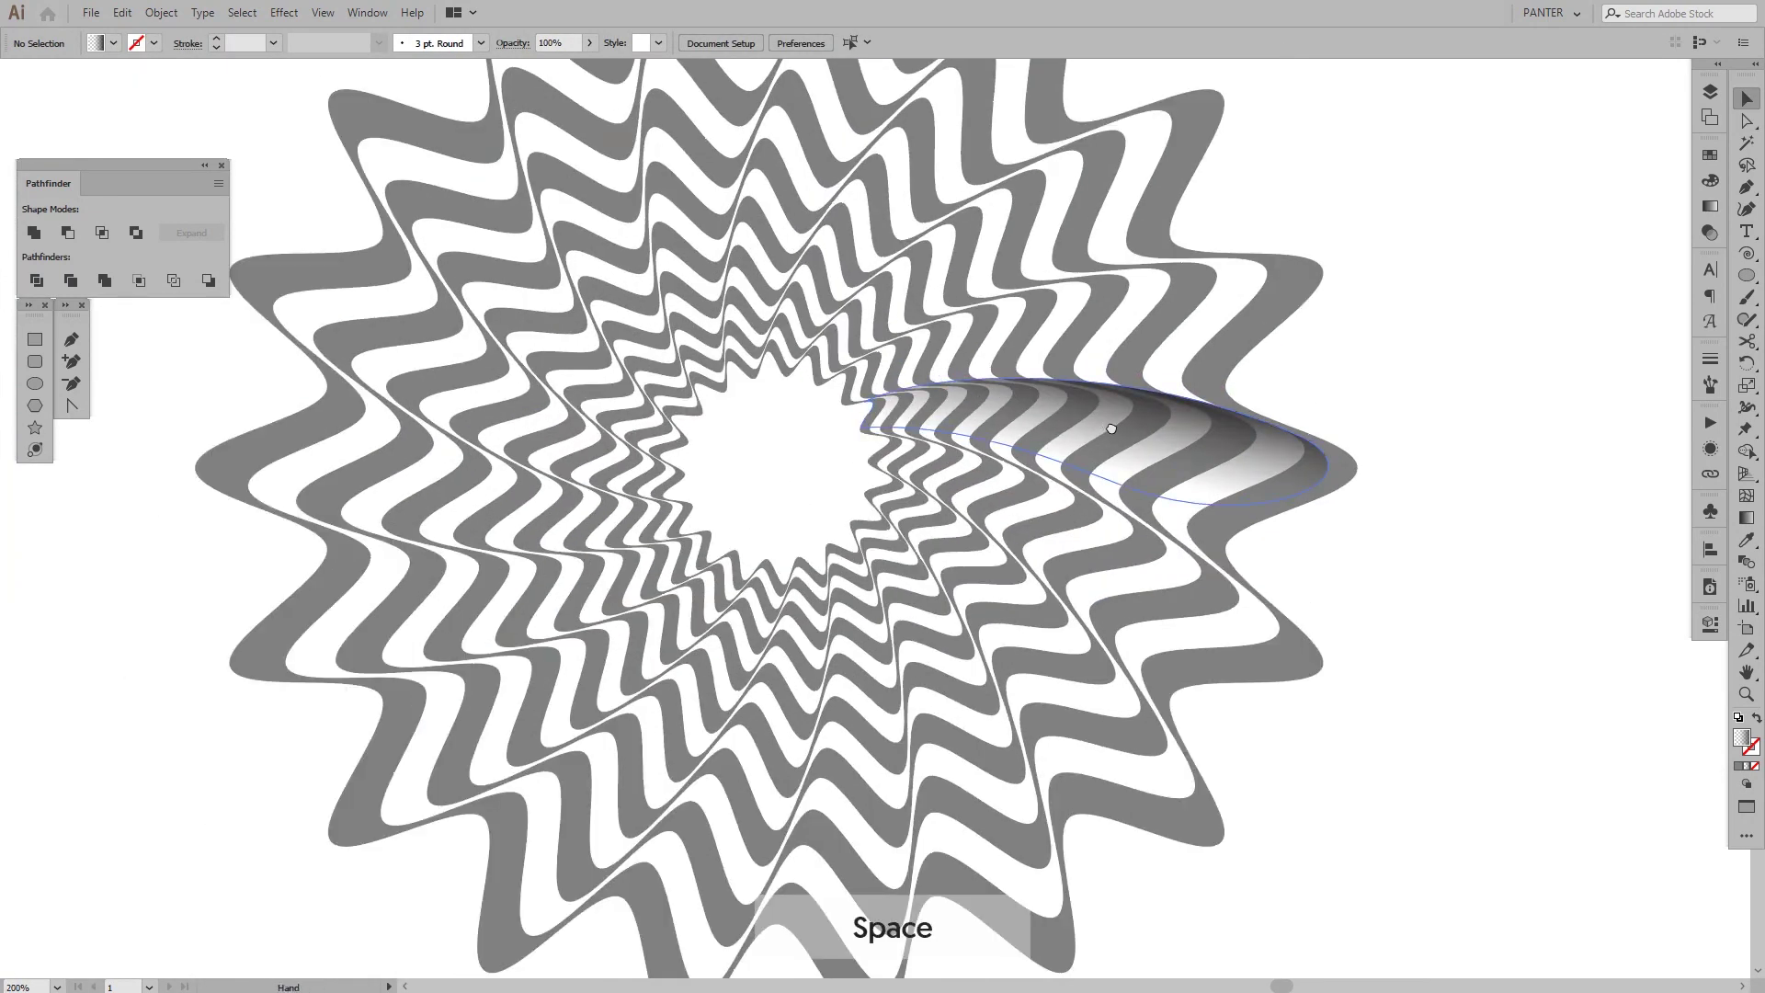
{"action": "left_click_drag", "start_coordinate": [1103, 427], "coordinate": [1137, 424]}
{"action": "left_click", "coordinate": [1137, 423]}
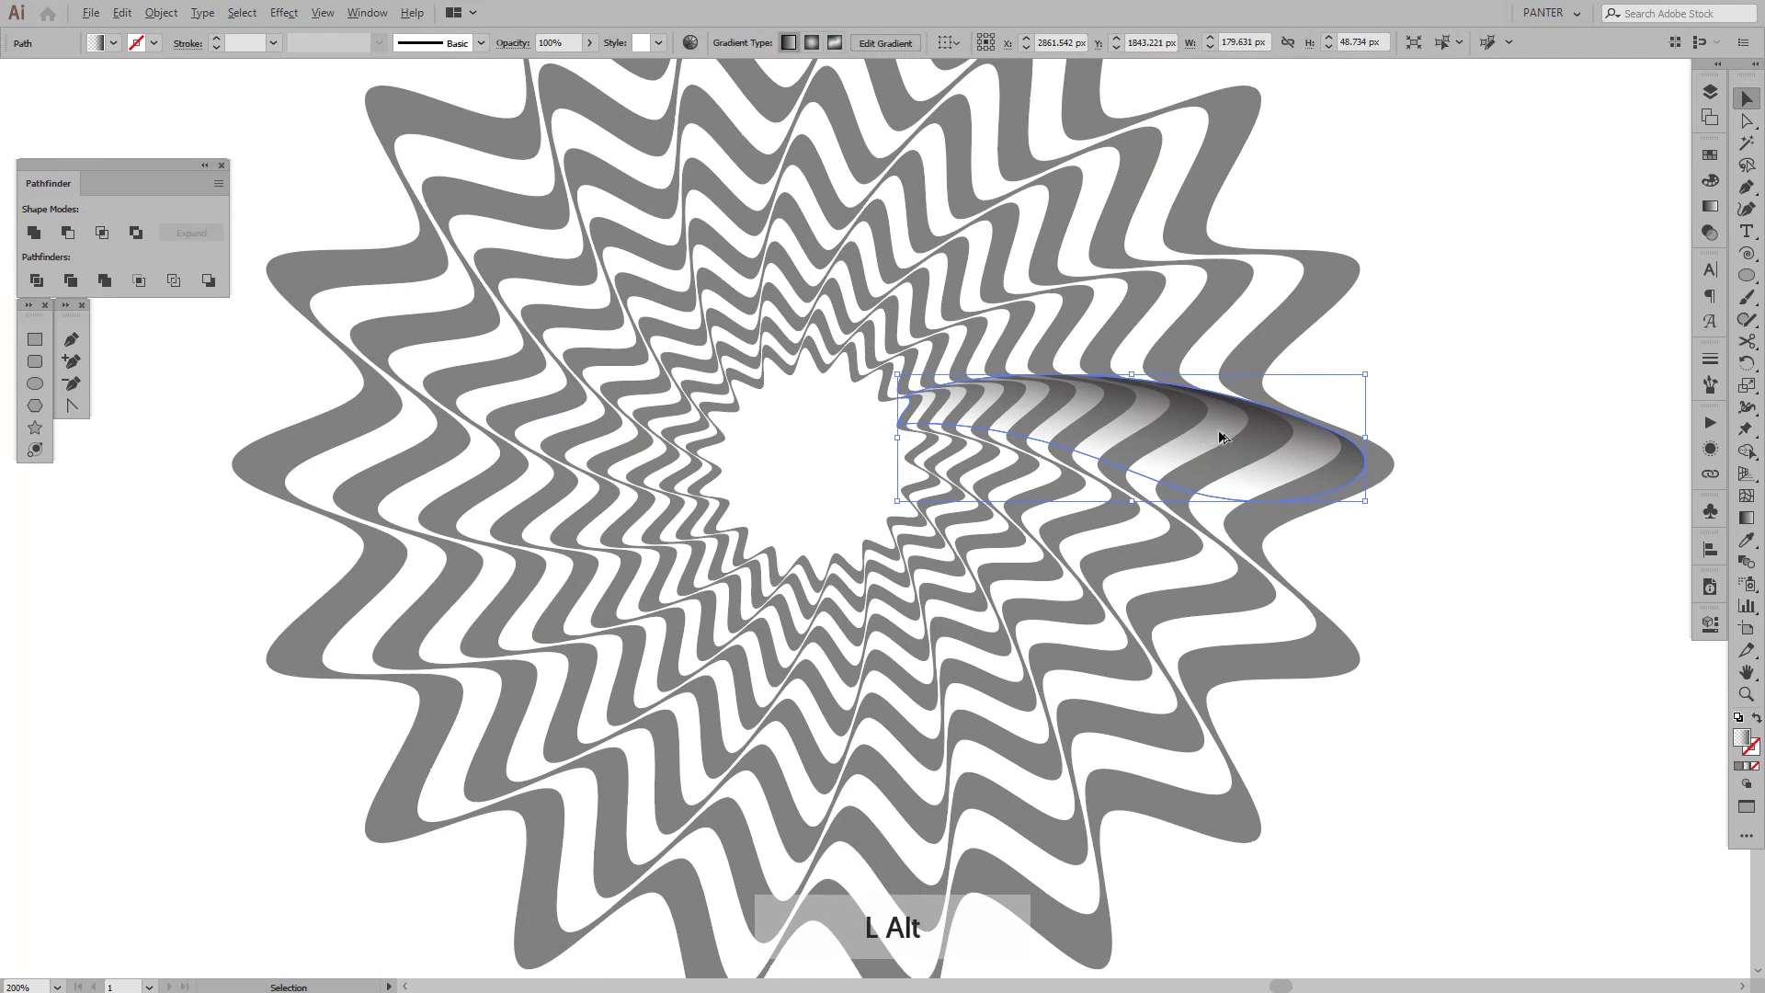
{"action": "left_click_drag", "start_coordinate": [1240, 437], "coordinate": [754, 416]}
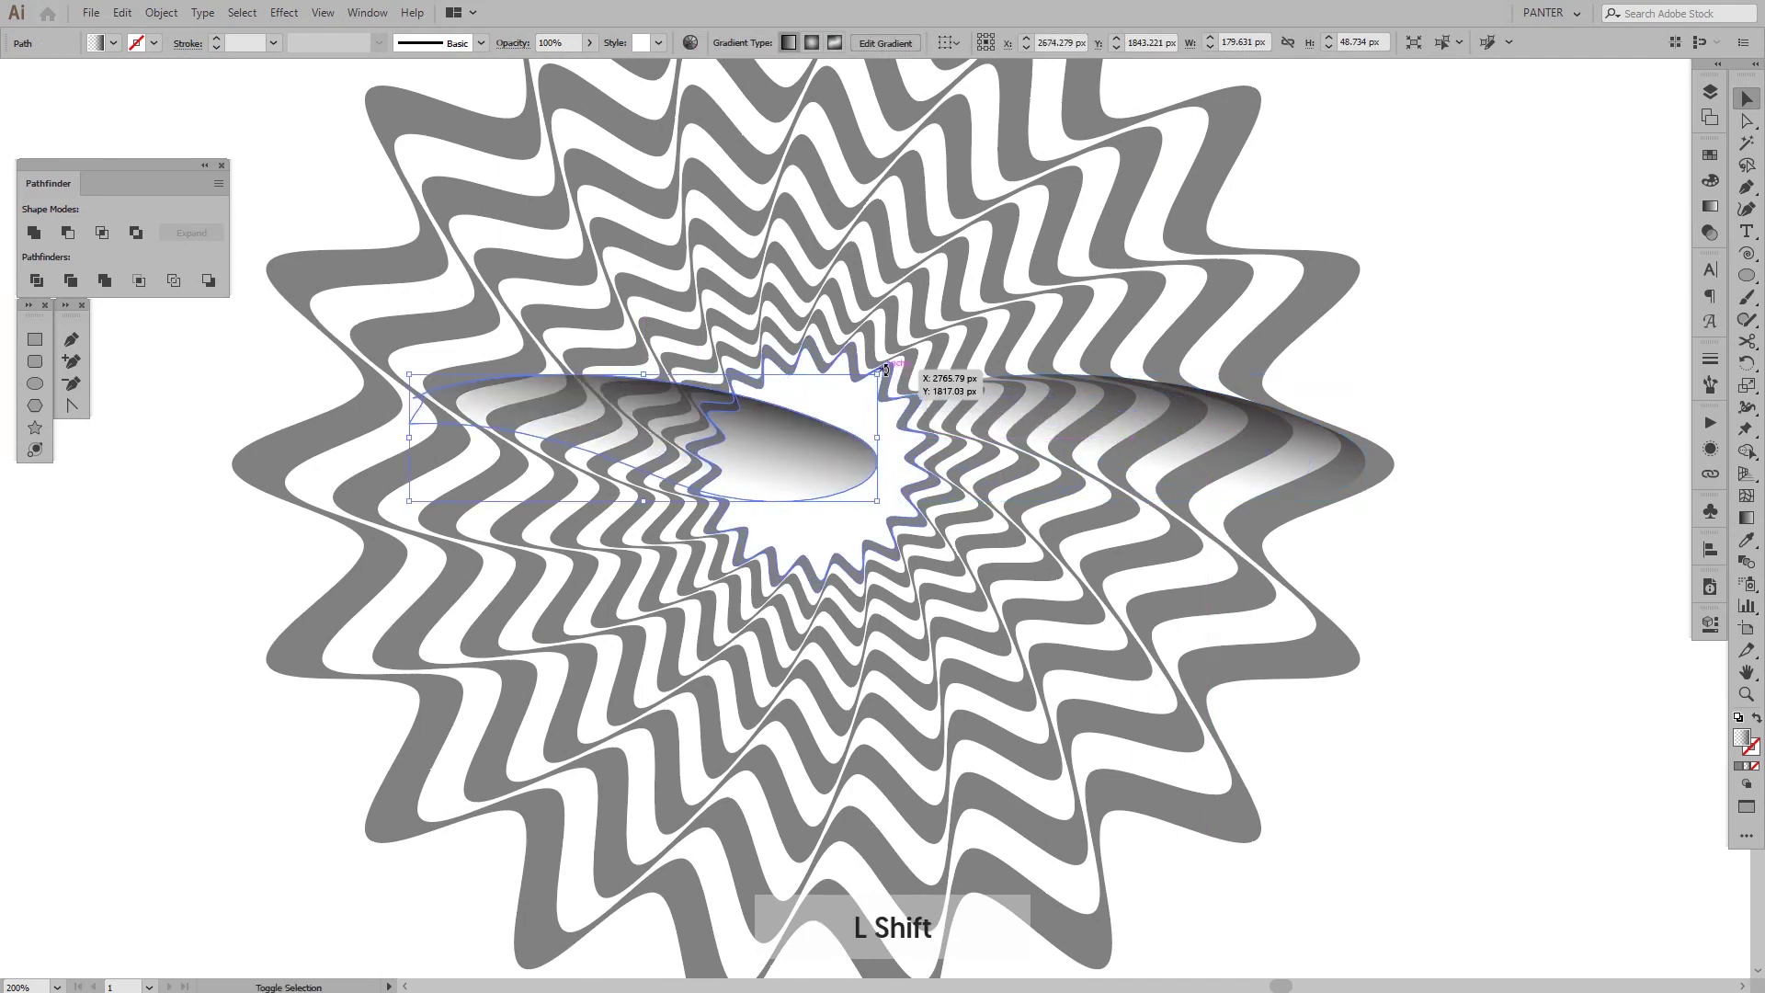
{"action": "left_click_drag", "start_coordinate": [889, 369], "coordinate": [444, 505]}
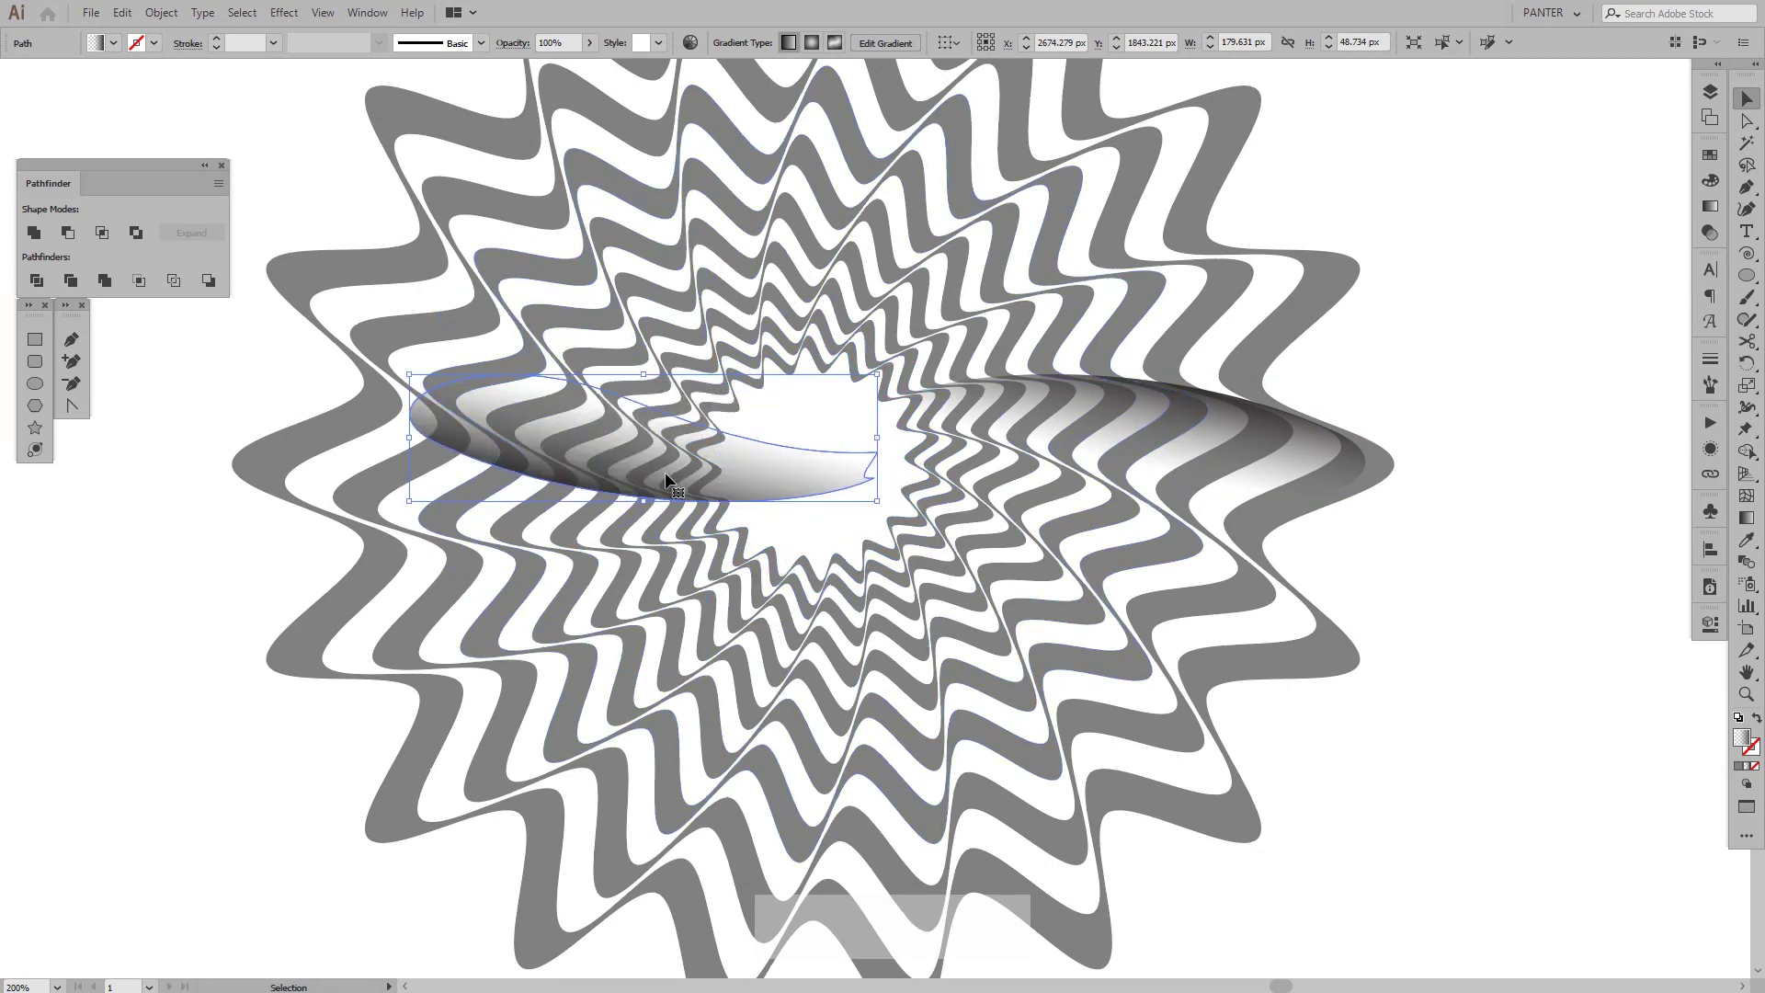
Move the rotated shadow copy onto the opposite horizontal spike, aligning its inner corner with the innermost ring's edge.
{"action": "left_click_drag", "start_coordinate": [745, 459], "coordinate": [613, 460]}
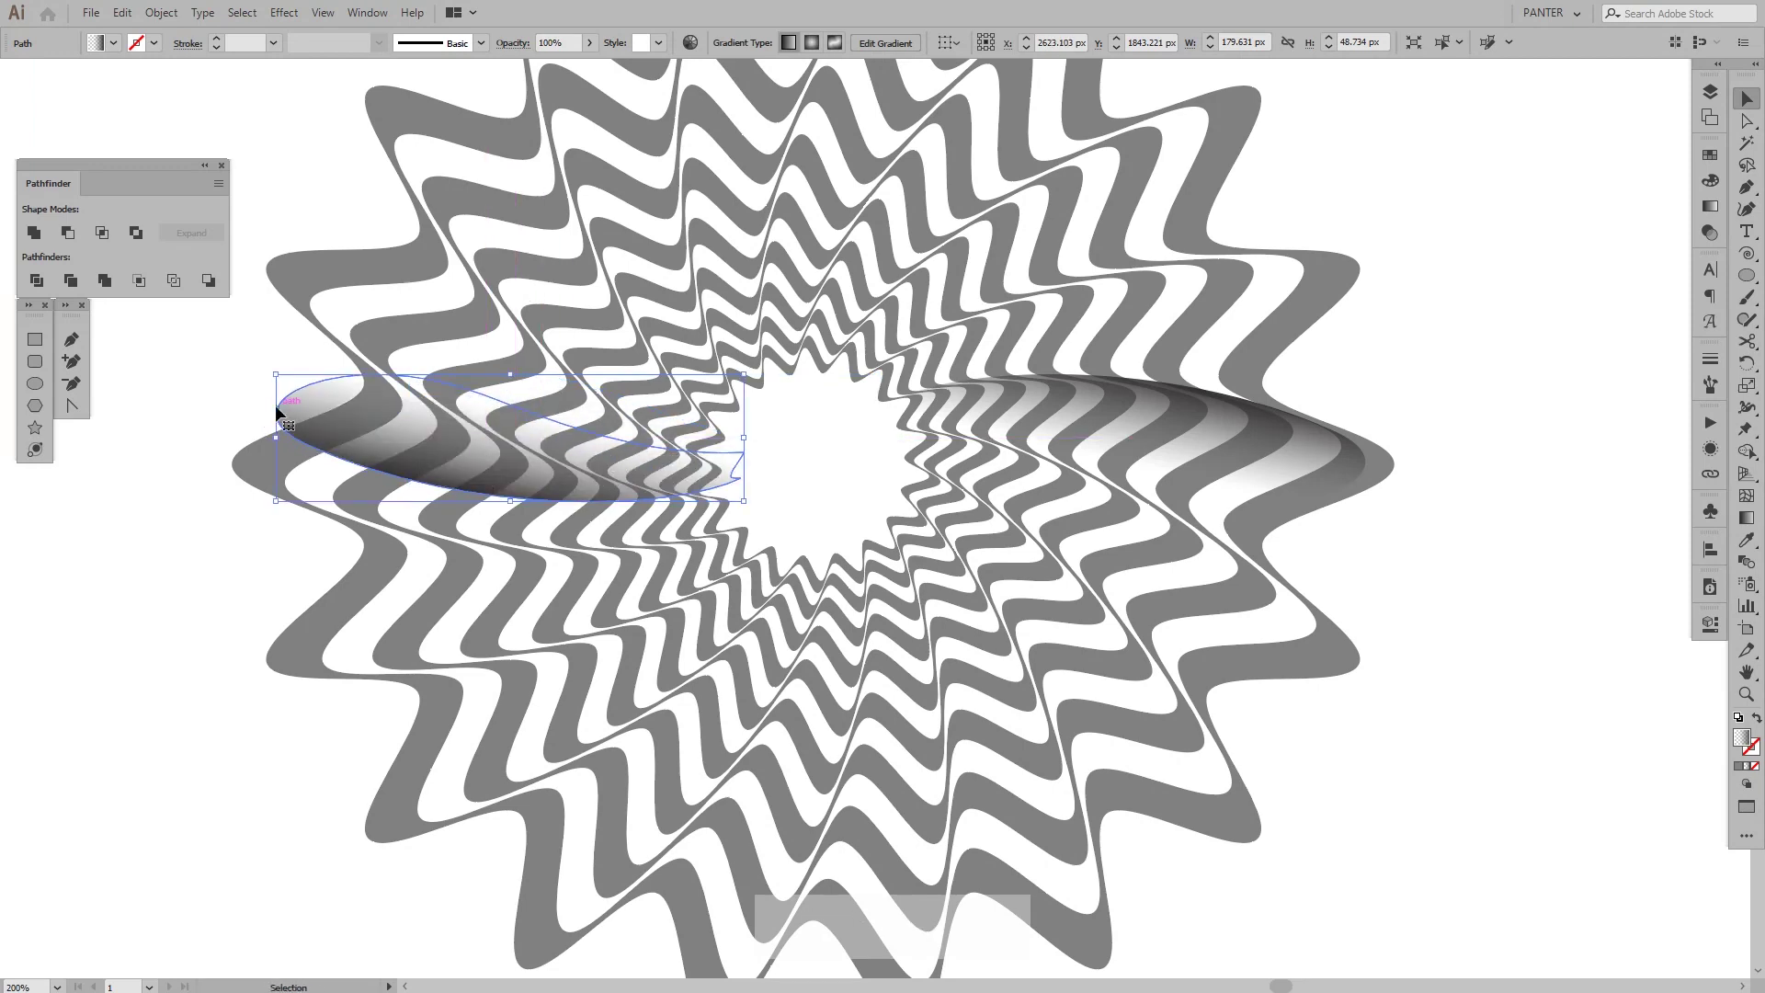
{"action": "scroll", "coordinate": [281, 409], "scroll_direction": "up", "scroll_amount": 1}
{"action": "scroll", "coordinate": [938, 549], "scroll_direction": "up", "scroll_amount": 3}
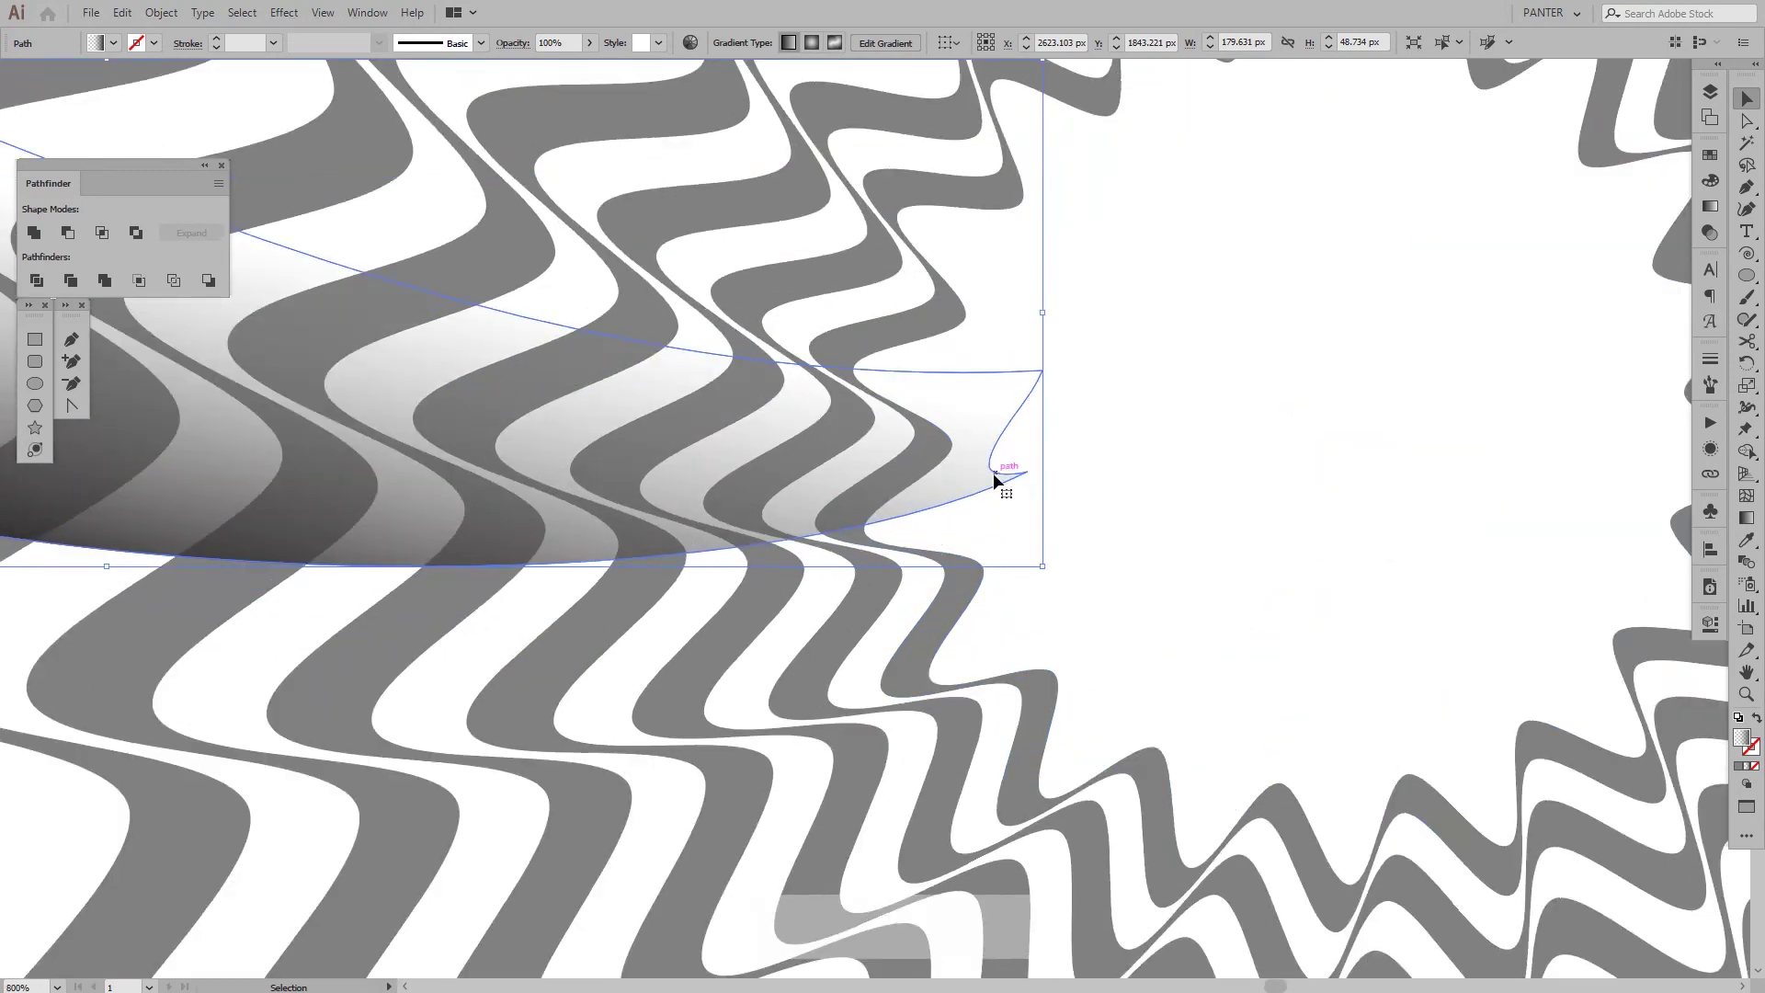
{"action": "left_click_drag", "start_coordinate": [993, 472], "coordinate": [934, 683]}
{"action": "left_click", "coordinate": [1055, 592]}
Fine-tune the shadow copy's position so its inner end sits exactly on the innermost ring's edge.
{"action": "scroll", "coordinate": [927, 645], "scroll_direction": "up", "scroll_amount": 4}
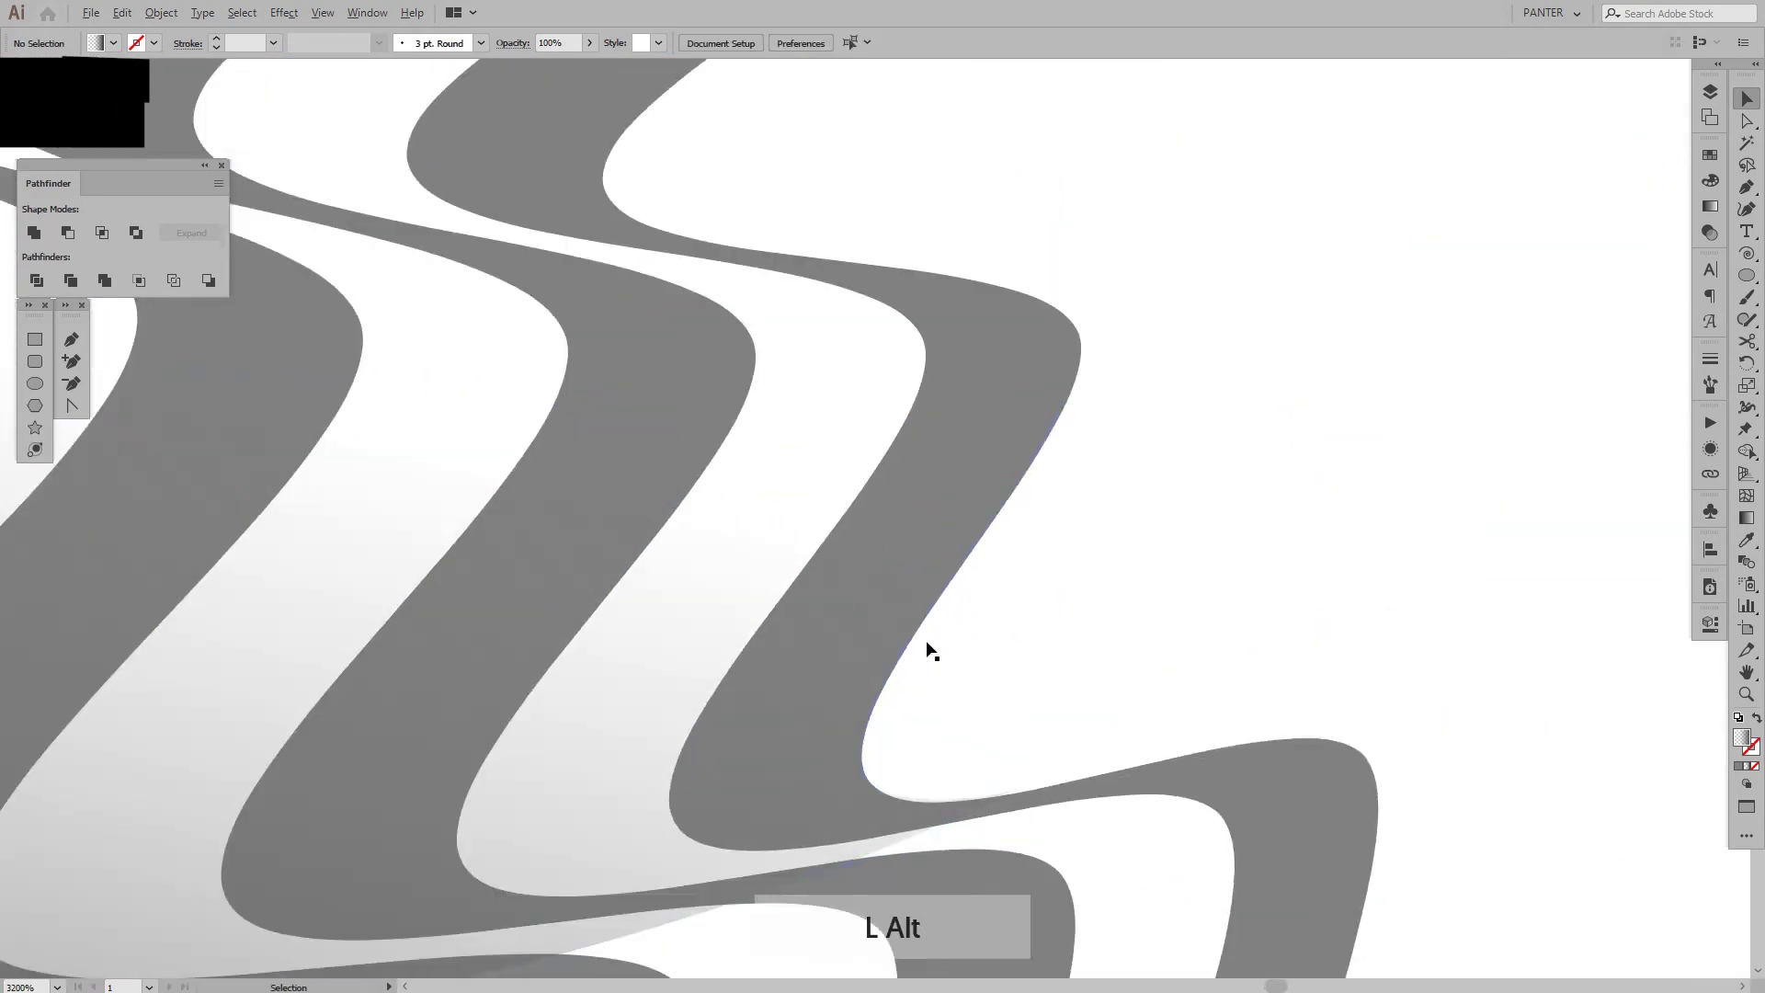
{"action": "left_click_drag", "start_coordinate": [1085, 701], "coordinate": [1026, 538]}
{"action": "scroll", "coordinate": [879, 623], "scroll_direction": "up", "scroll_amount": 3}
{"action": "scroll", "coordinate": [892, 643], "scroll_direction": "up", "scroll_amount": 2}
{"action": "left_click", "coordinate": [953, 698]}
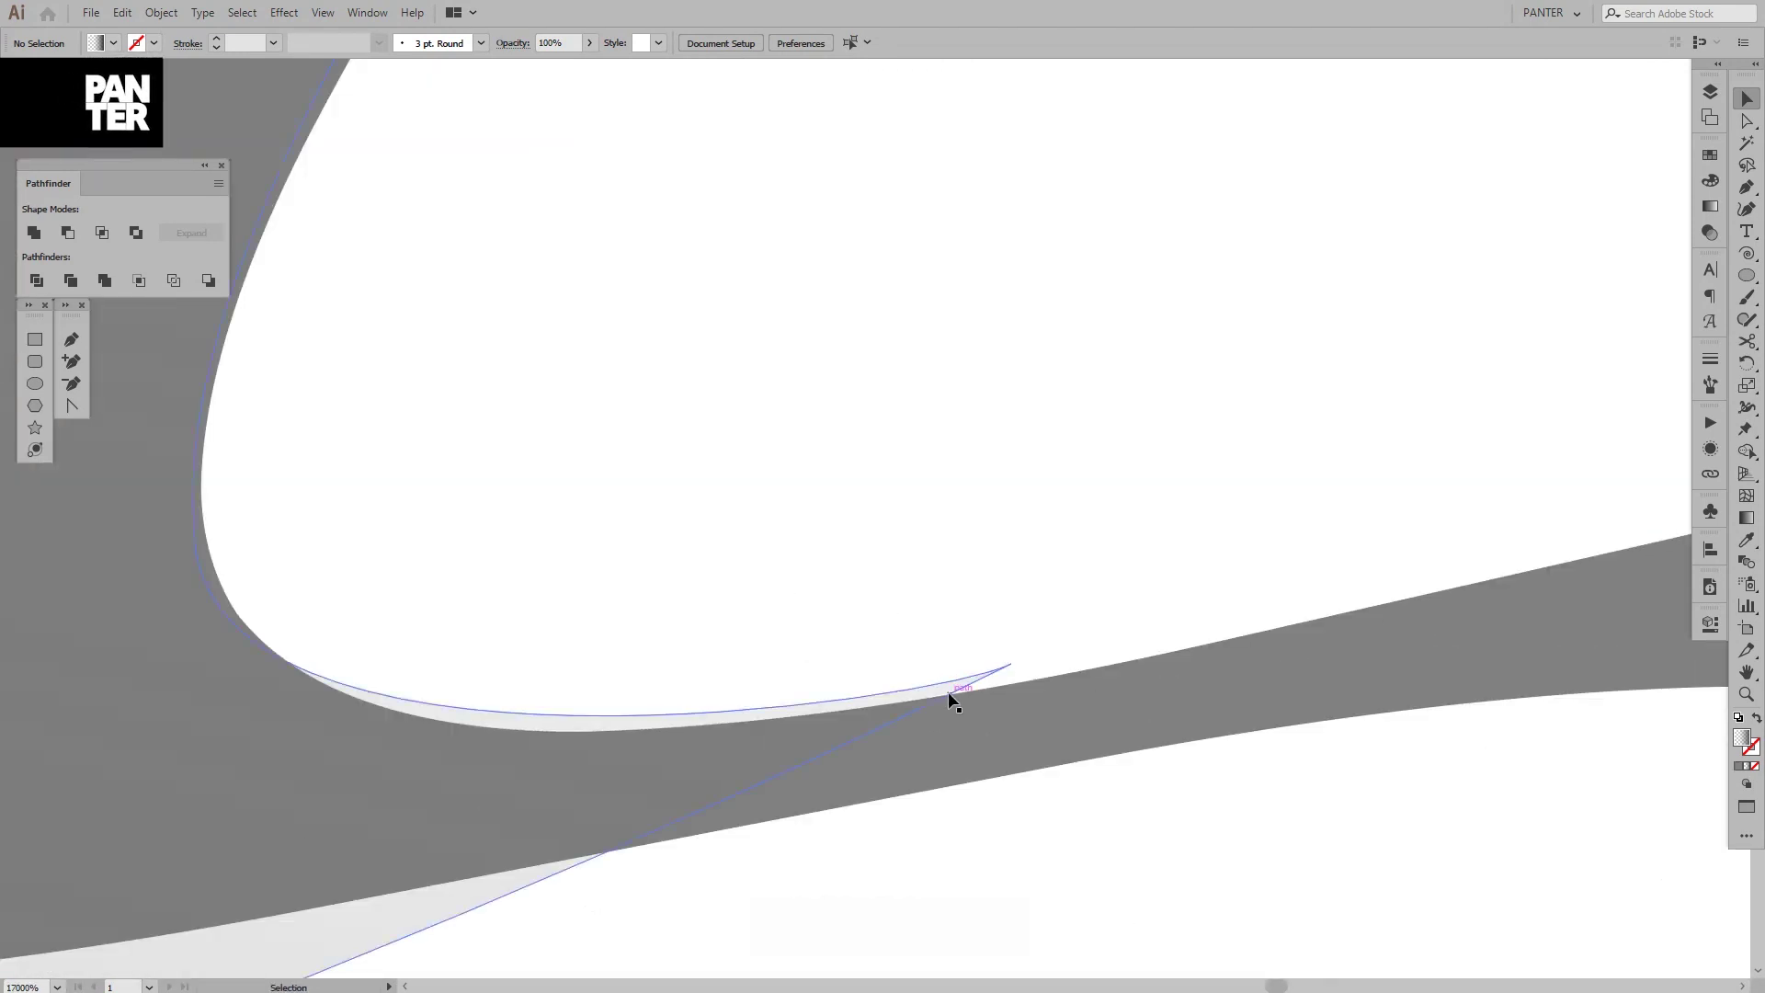
{"action": "scroll", "coordinate": [953, 692], "scroll_direction": "up", "scroll_amount": 4}
{"action": "left_click_drag", "start_coordinate": [735, 395], "coordinate": [892, 800]}
{"action": "left_click", "coordinate": [811, 407]}
{"action": "scroll", "coordinate": [811, 404], "scroll_direction": "down", "scroll_amount": 3}
{"action": "scroll", "coordinate": [857, 653], "scroll_direction": "down", "scroll_amount": 3}
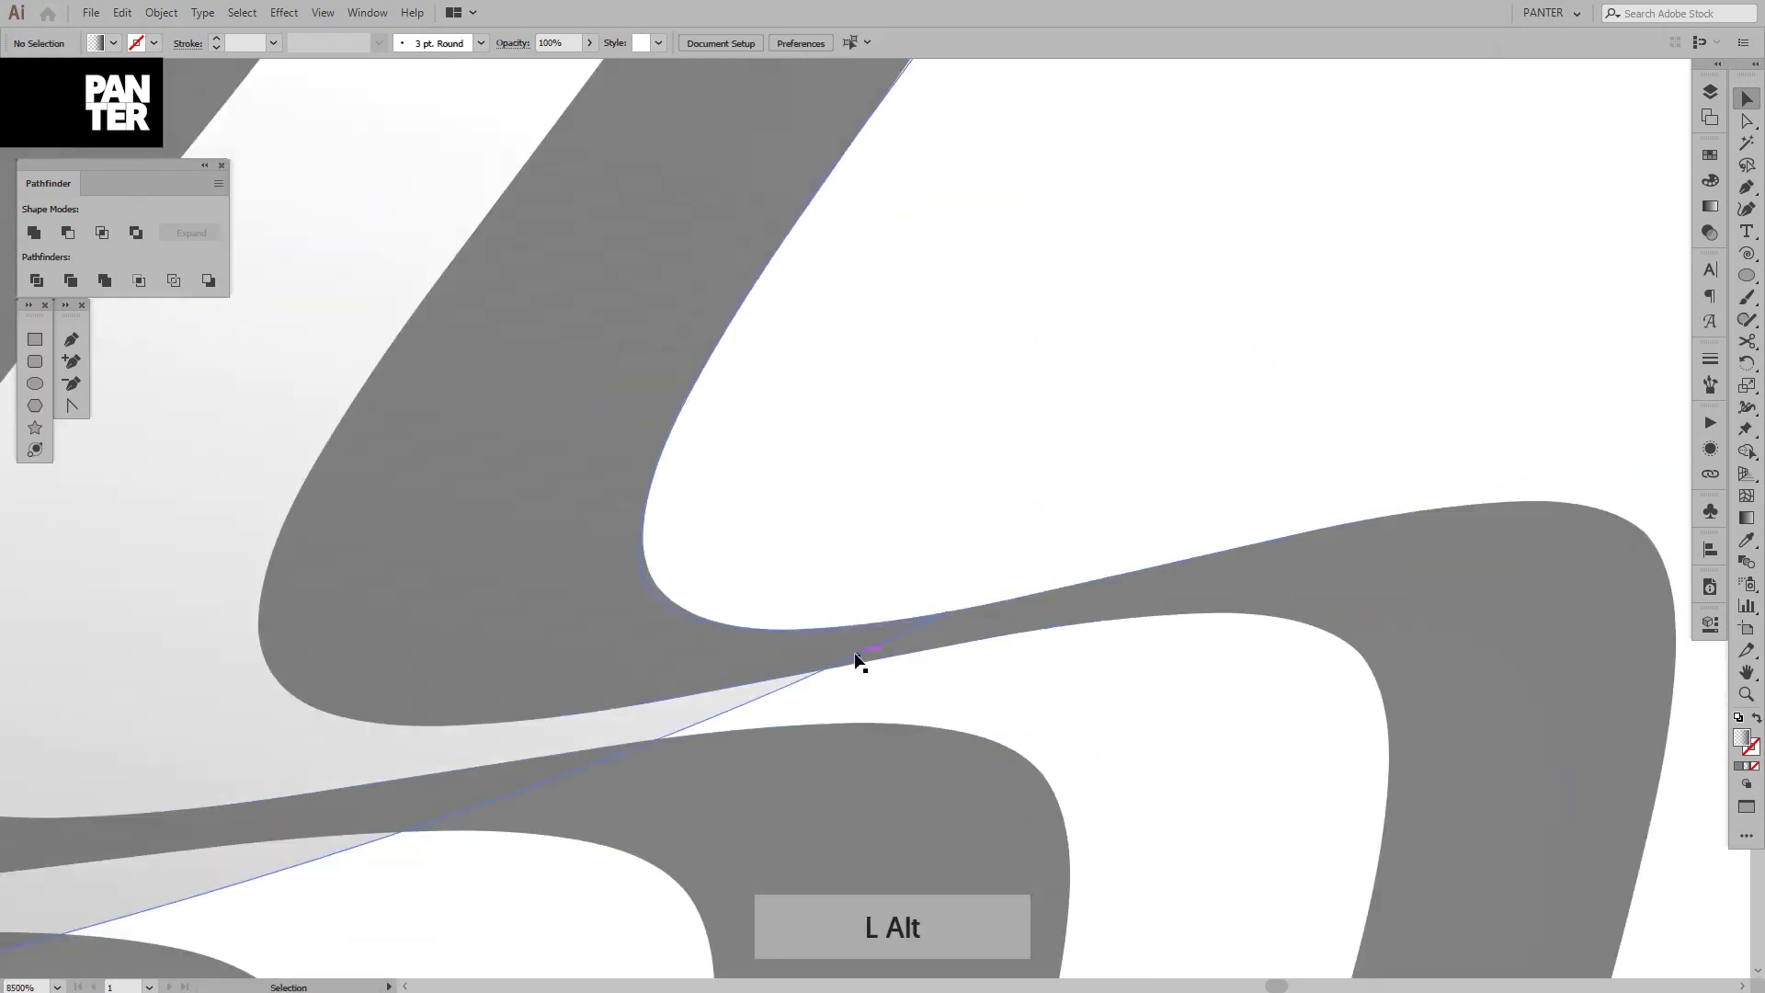
{"action": "left_click_drag", "start_coordinate": [880, 506], "coordinate": [853, 747]}
{"action": "scroll", "coordinate": [862, 664], "scroll_direction": "down", "scroll_amount": 4}
{"action": "scroll", "coordinate": [952, 619], "scroll_direction": "down", "scroll_amount": 5}
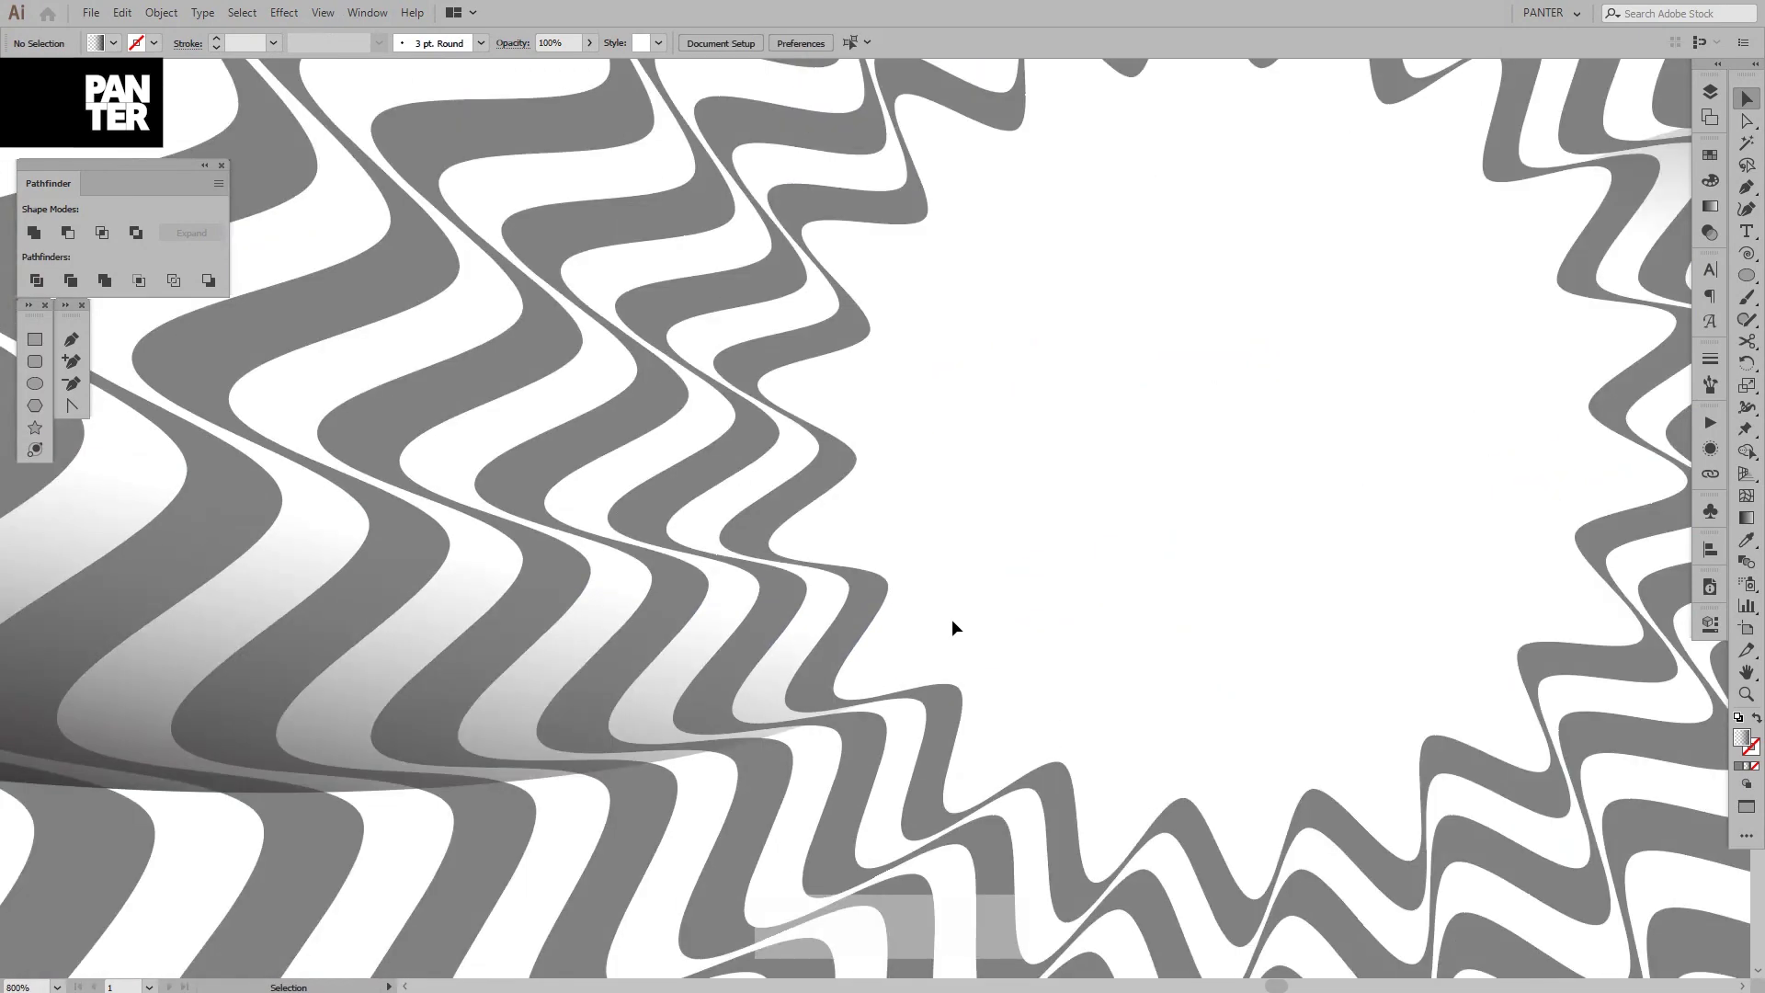
Group the two opposite gradient shadow shapes and deselect them.
{"action": "left_click_drag", "start_coordinate": [968, 586], "coordinate": [803, 509]}
{"action": "scroll", "coordinate": [966, 545], "scroll_direction": "down", "scroll_amount": 2}
{"action": "left_click", "coordinate": [1086, 470], "text": "shift"}
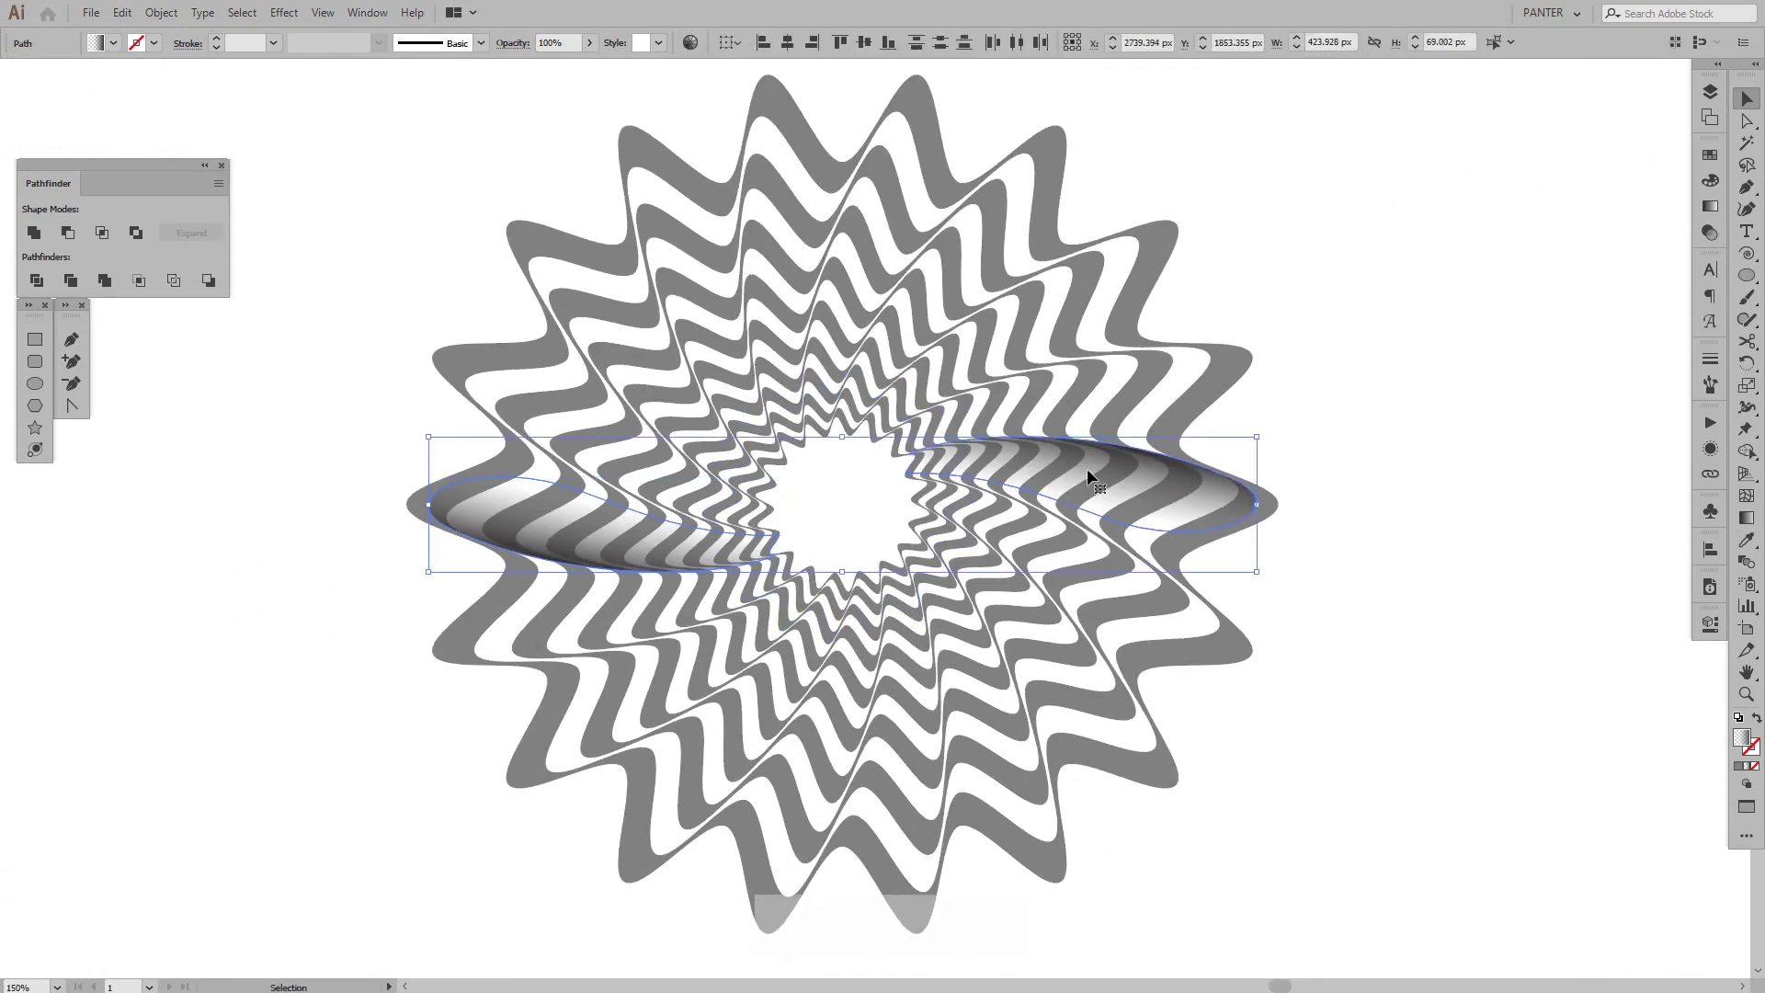
{"action": "key", "text": "ctrl+g"}
{"action": "right_click", "coordinate": [1080, 444]}
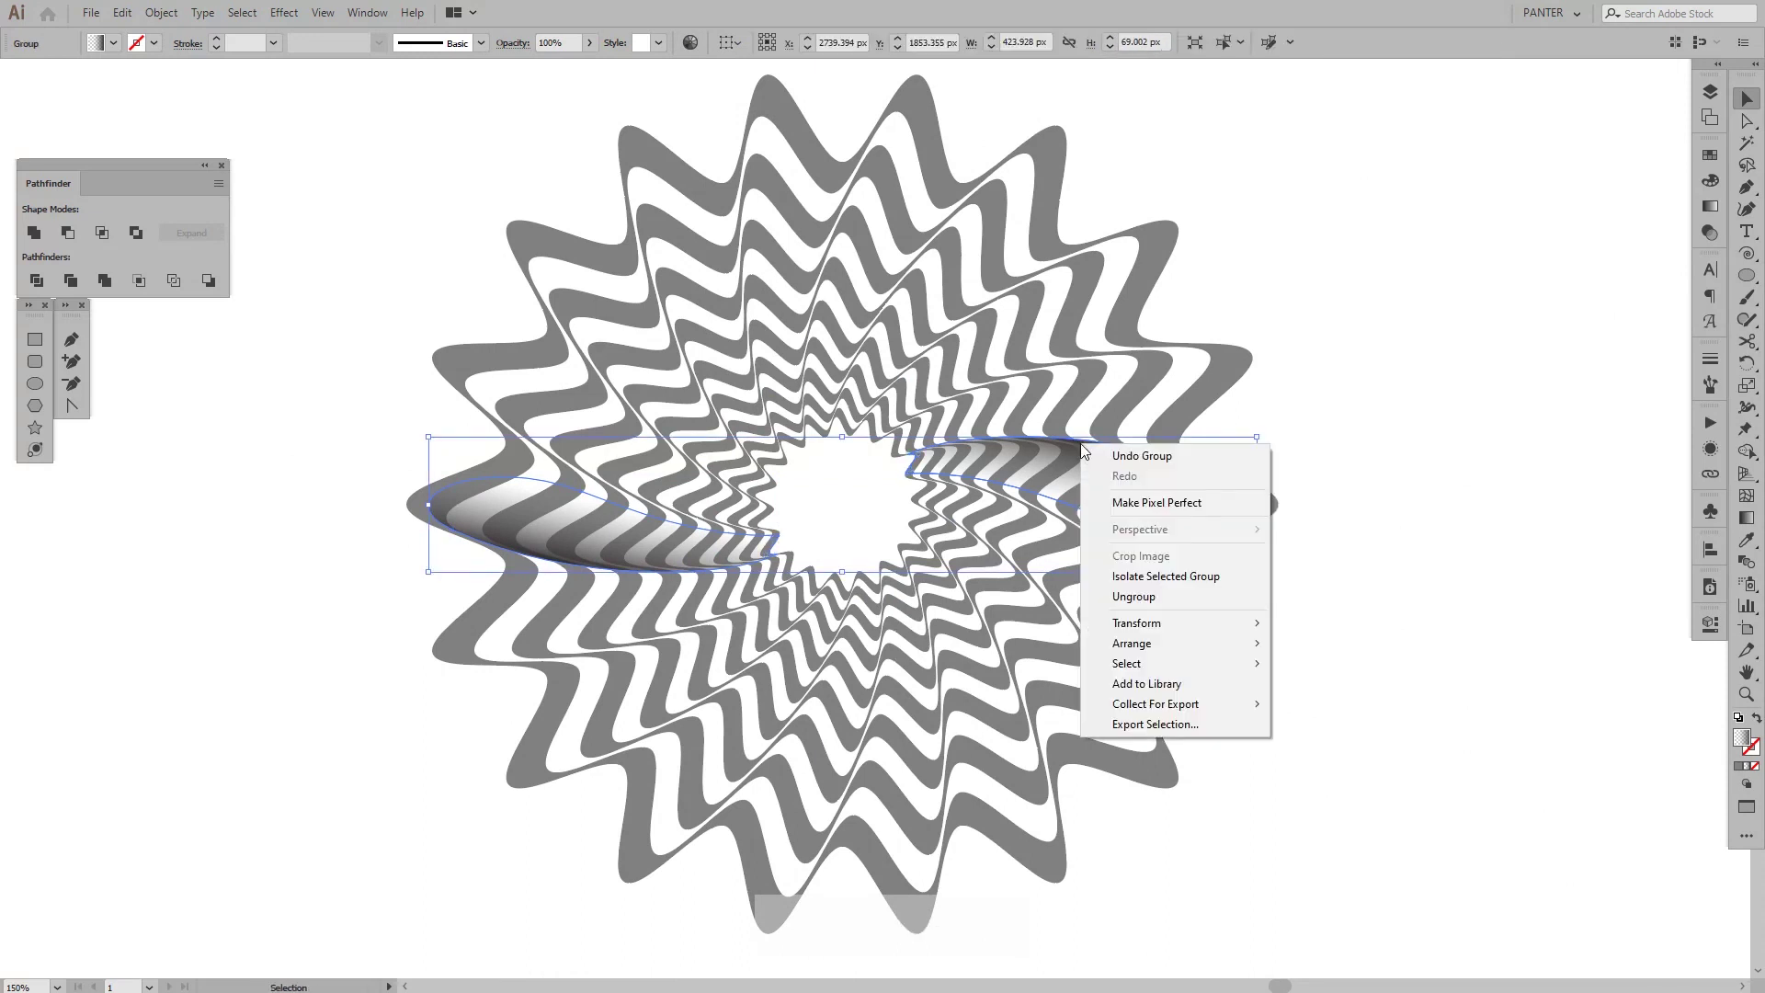
{"action": "left_click", "coordinate": [1381, 434]}
{"action": "left_click", "coordinate": [1381, 434]}
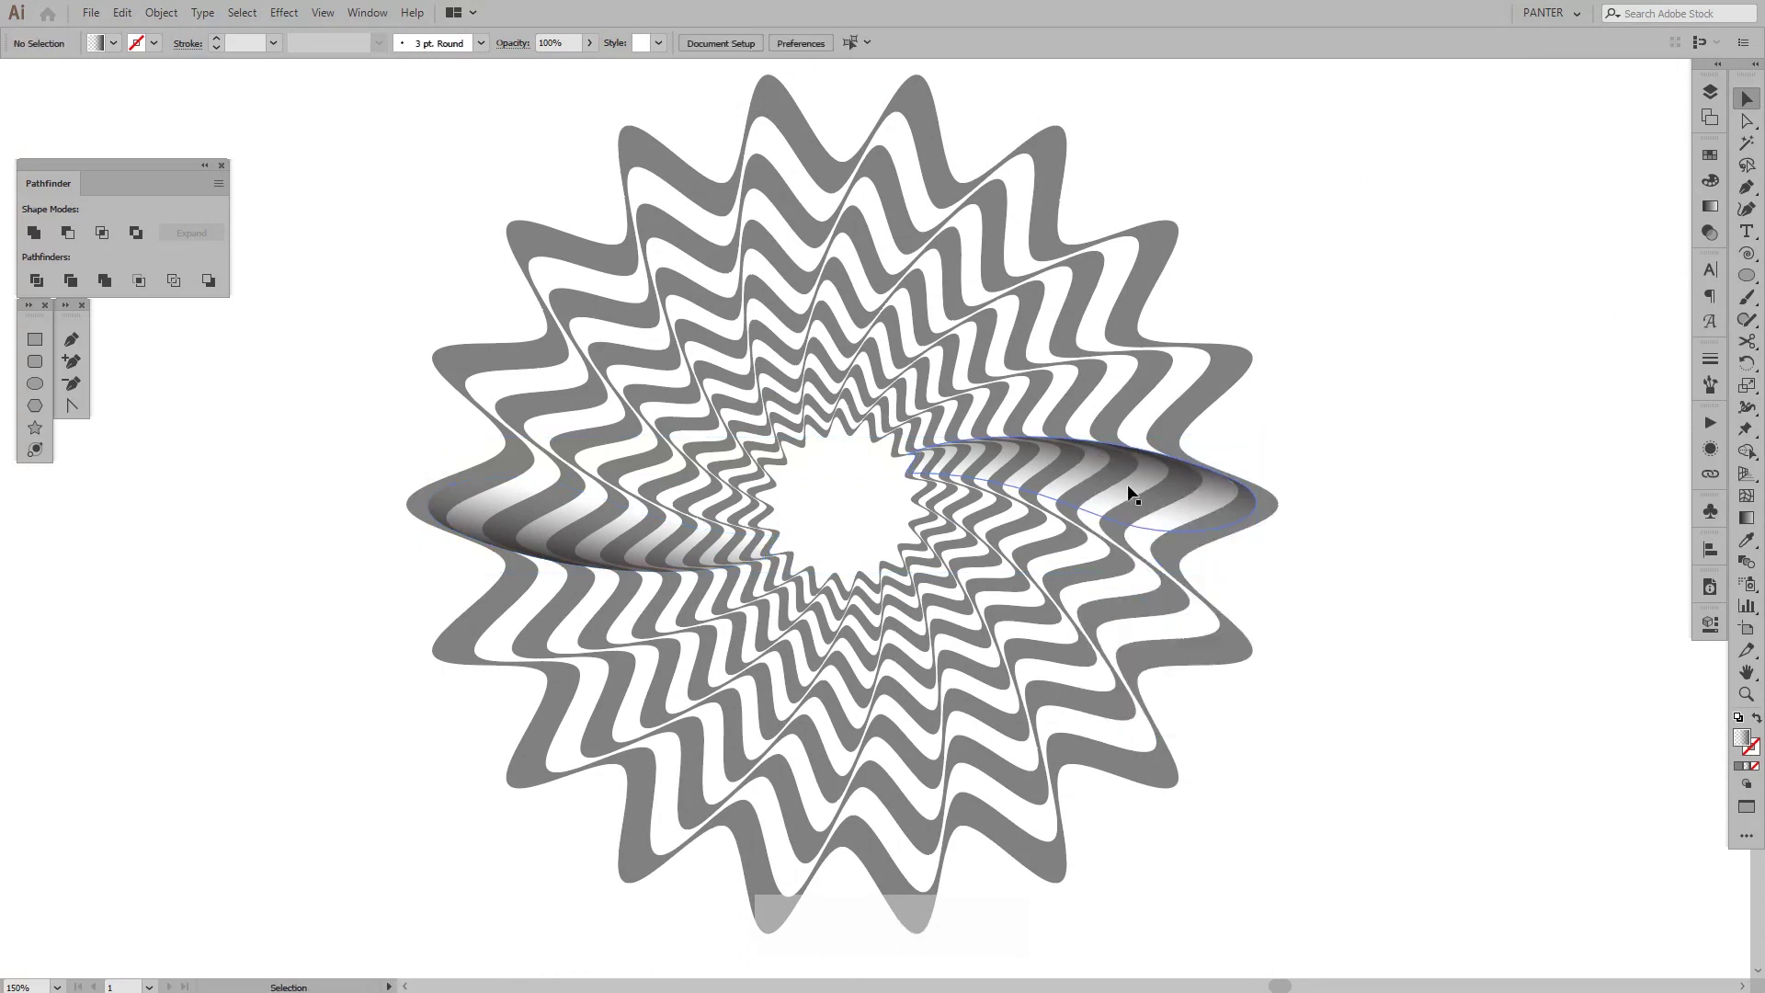
{"action": "left_click", "coordinate": [1132, 496]}
{"action": "left_click_drag", "start_coordinate": [1133, 496], "coordinate": [1120, 476]}
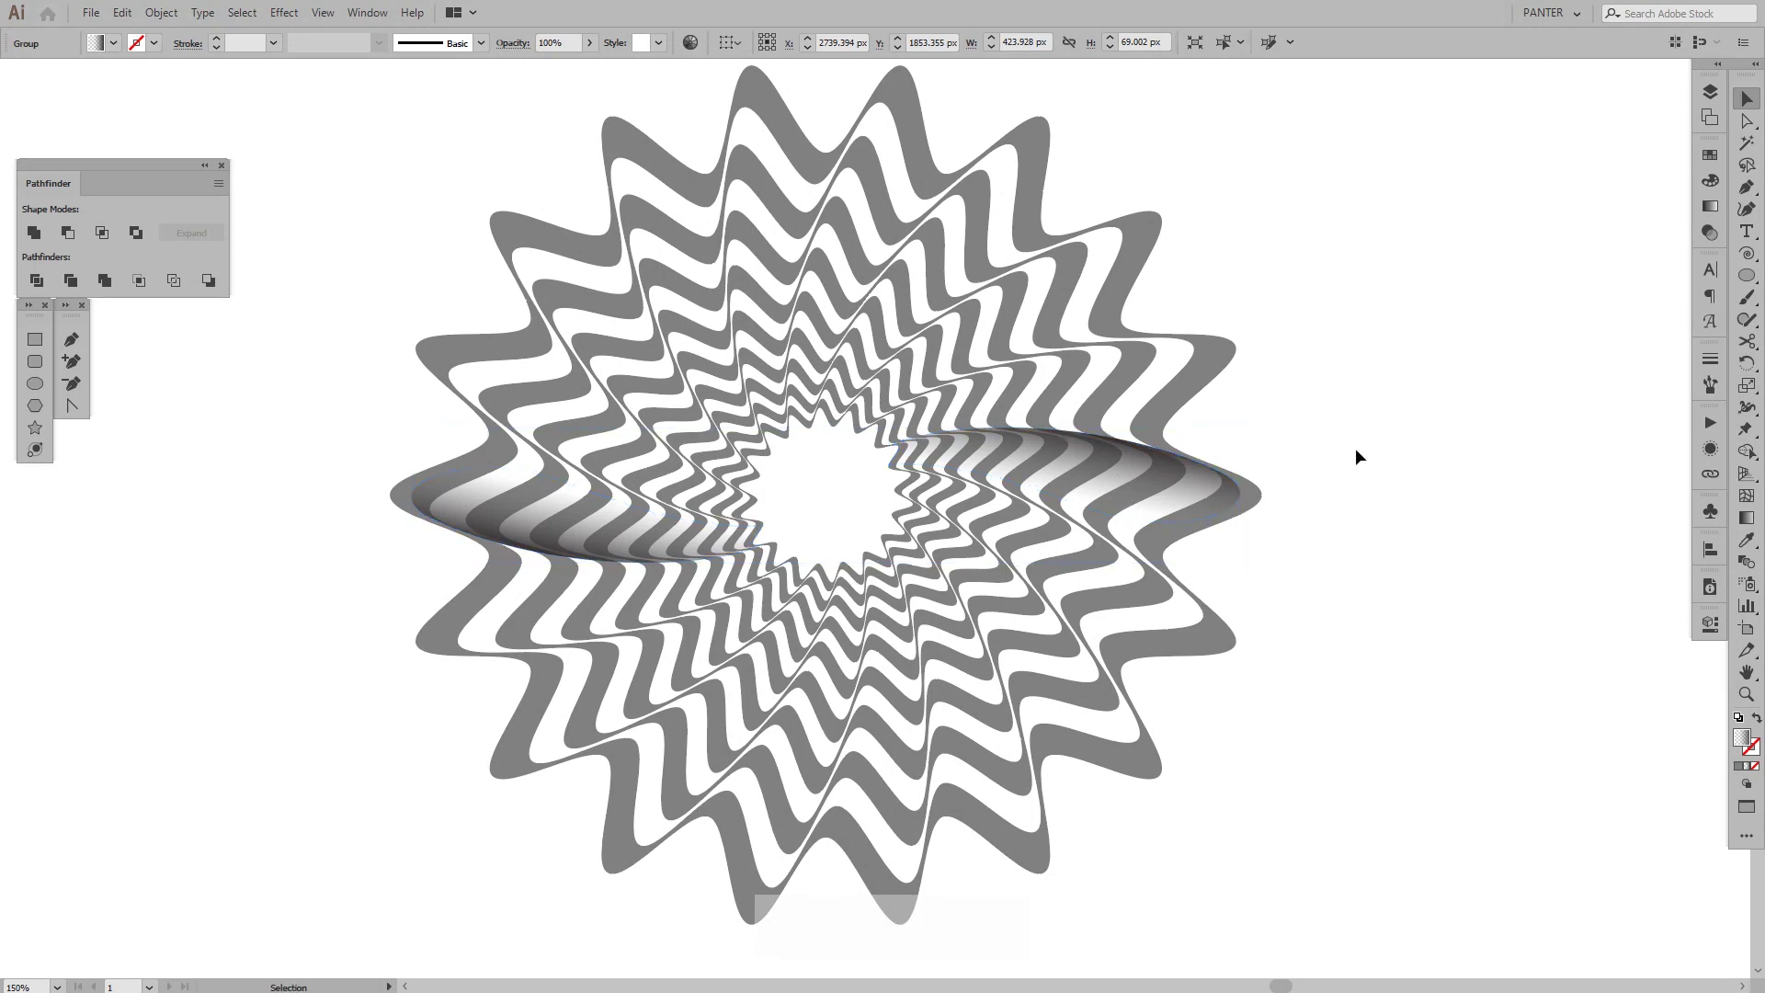
{"action": "left_click", "coordinate": [1329, 496]}
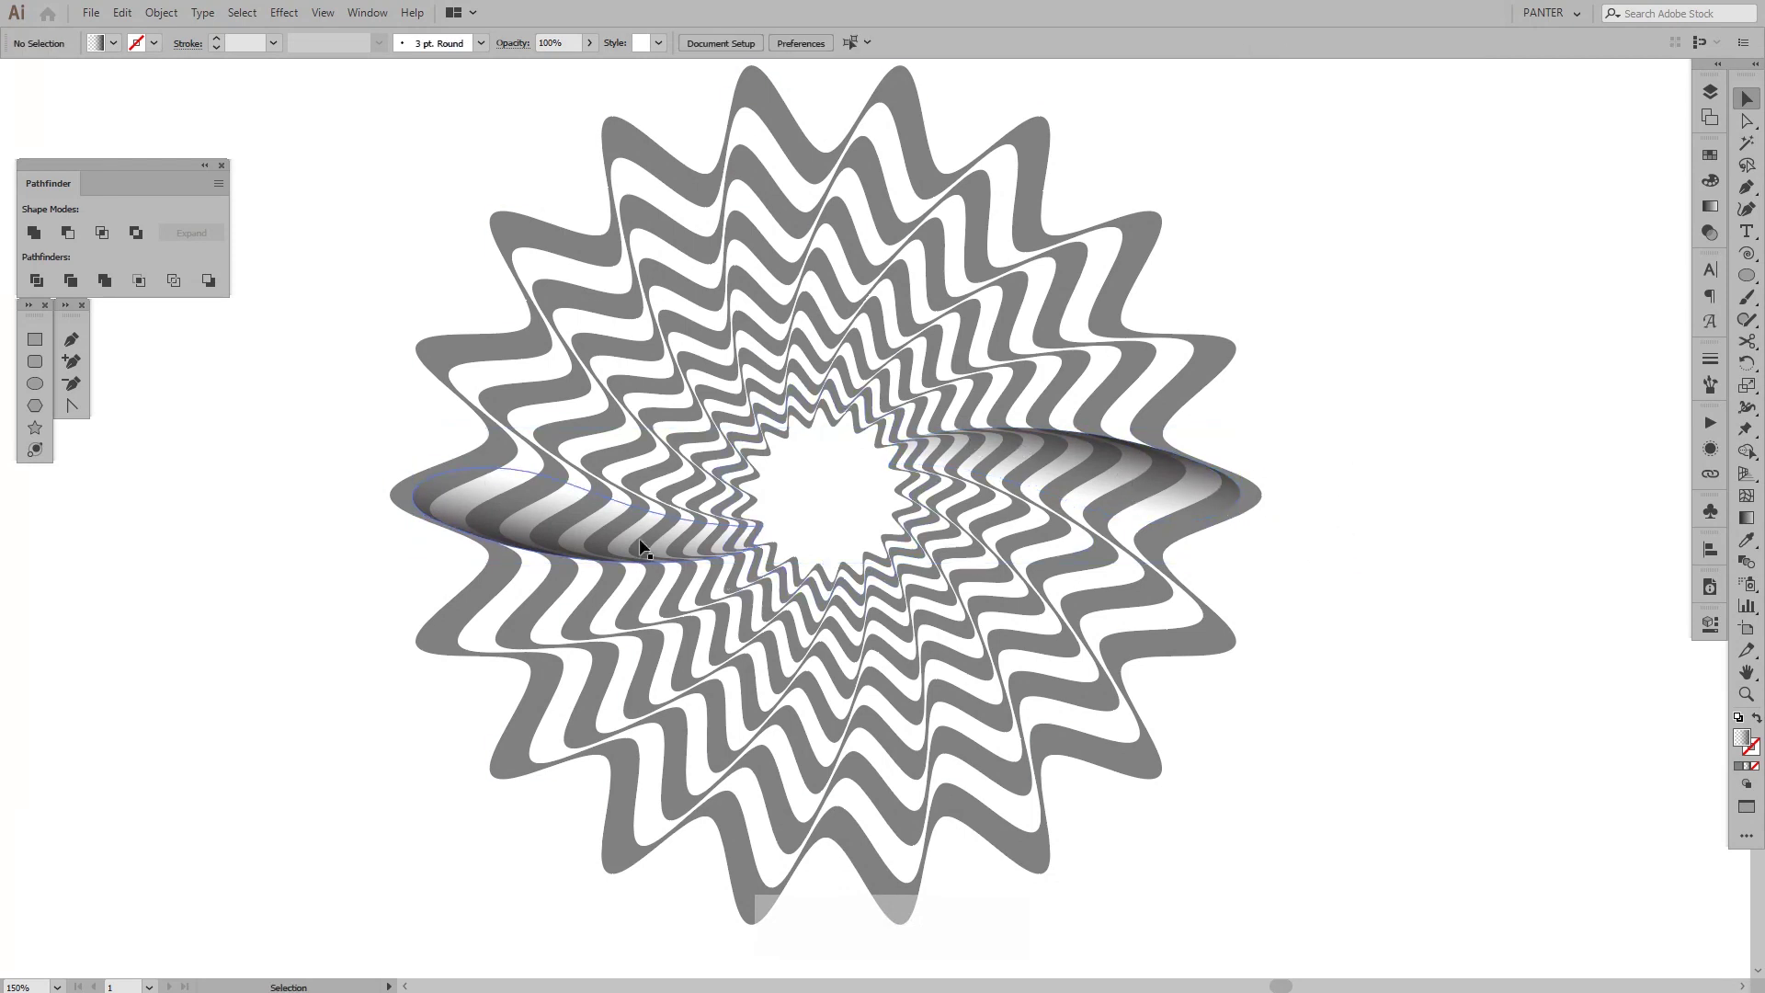
{"action": "left_click_drag", "start_coordinate": [1387, 456], "coordinate": [1422, 477]}
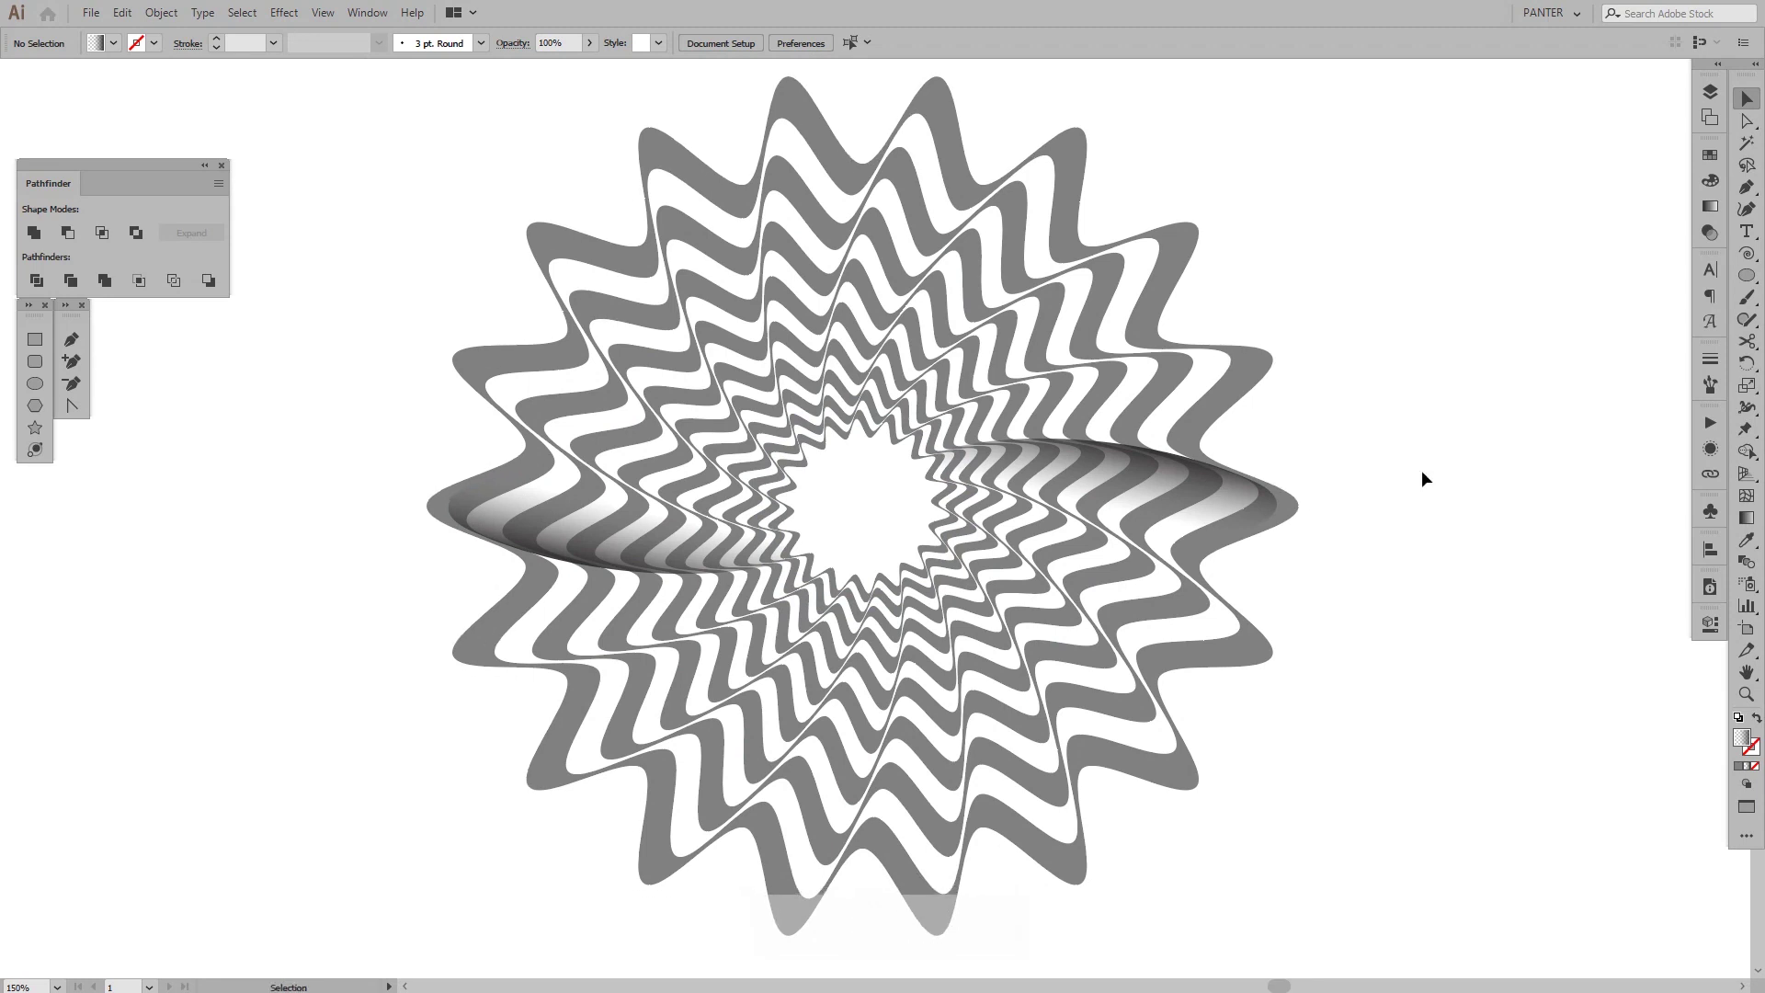
Try to create a copy of the shadow group rotated by -40° about its centre, then undo it.
{"action": "left_click", "coordinate": [1241, 498]}
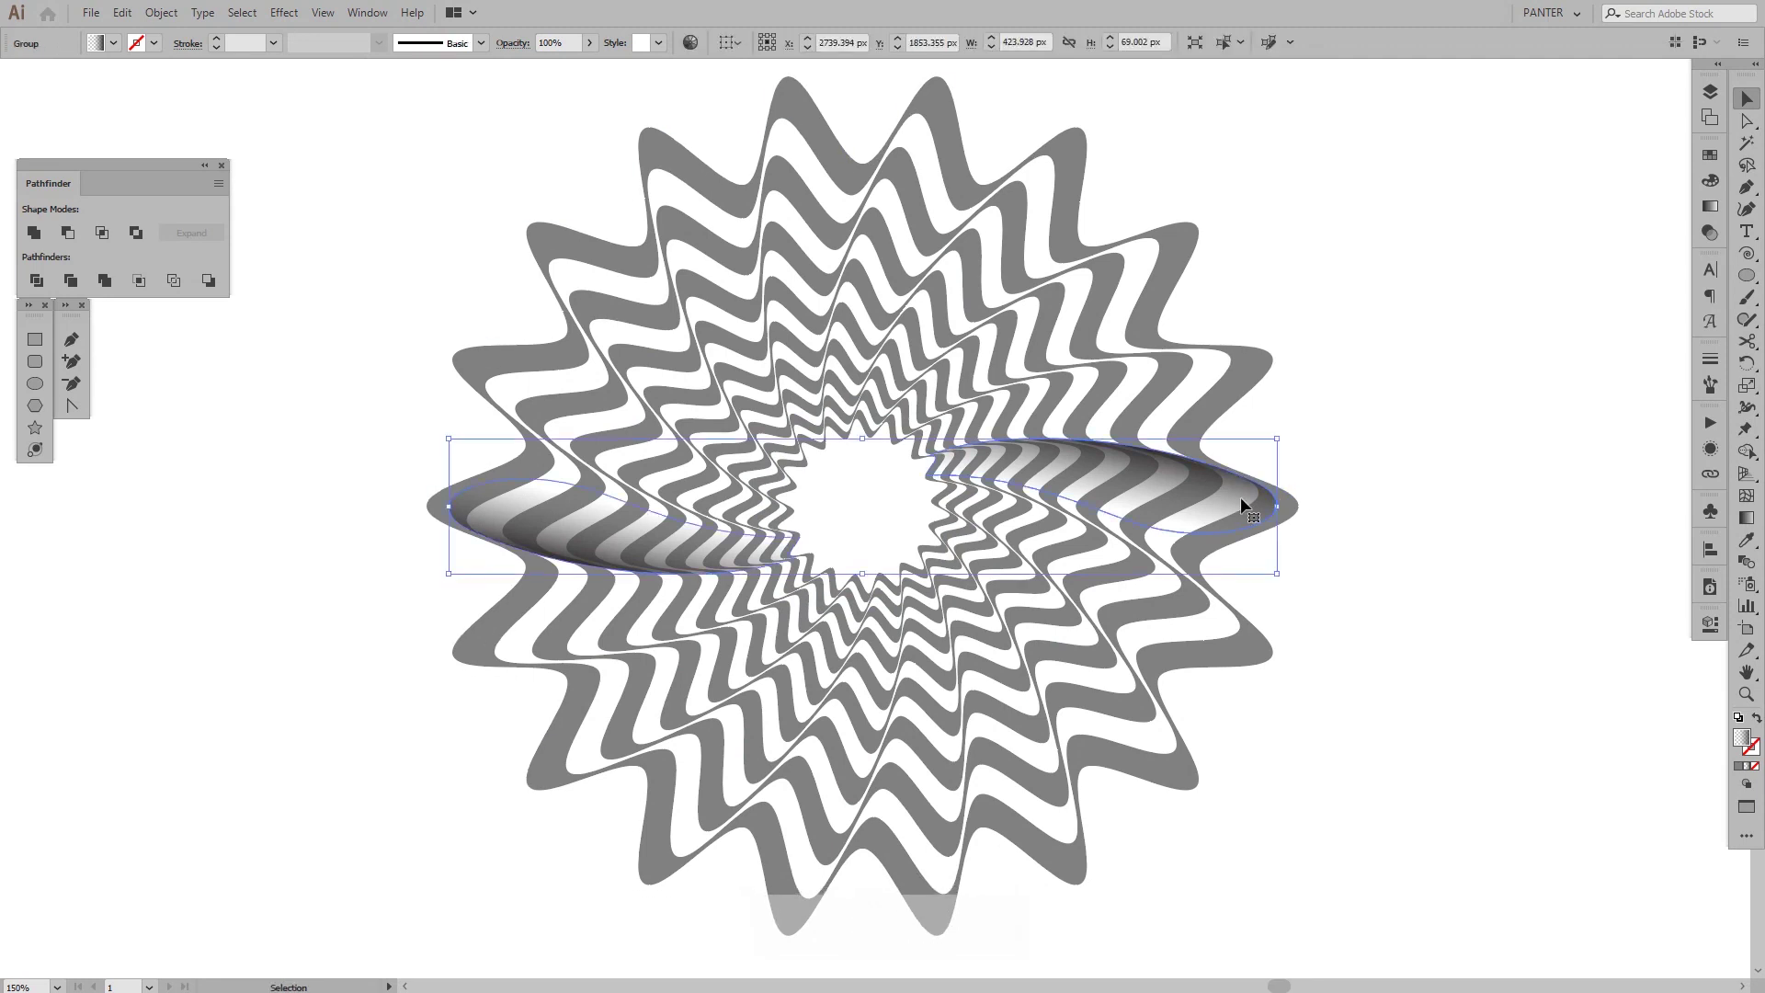
{"action": "double_click", "coordinate": [1748, 366]}
{"action": "left_click_drag", "start_coordinate": [1344, 463], "coordinate": [1530, 307]}
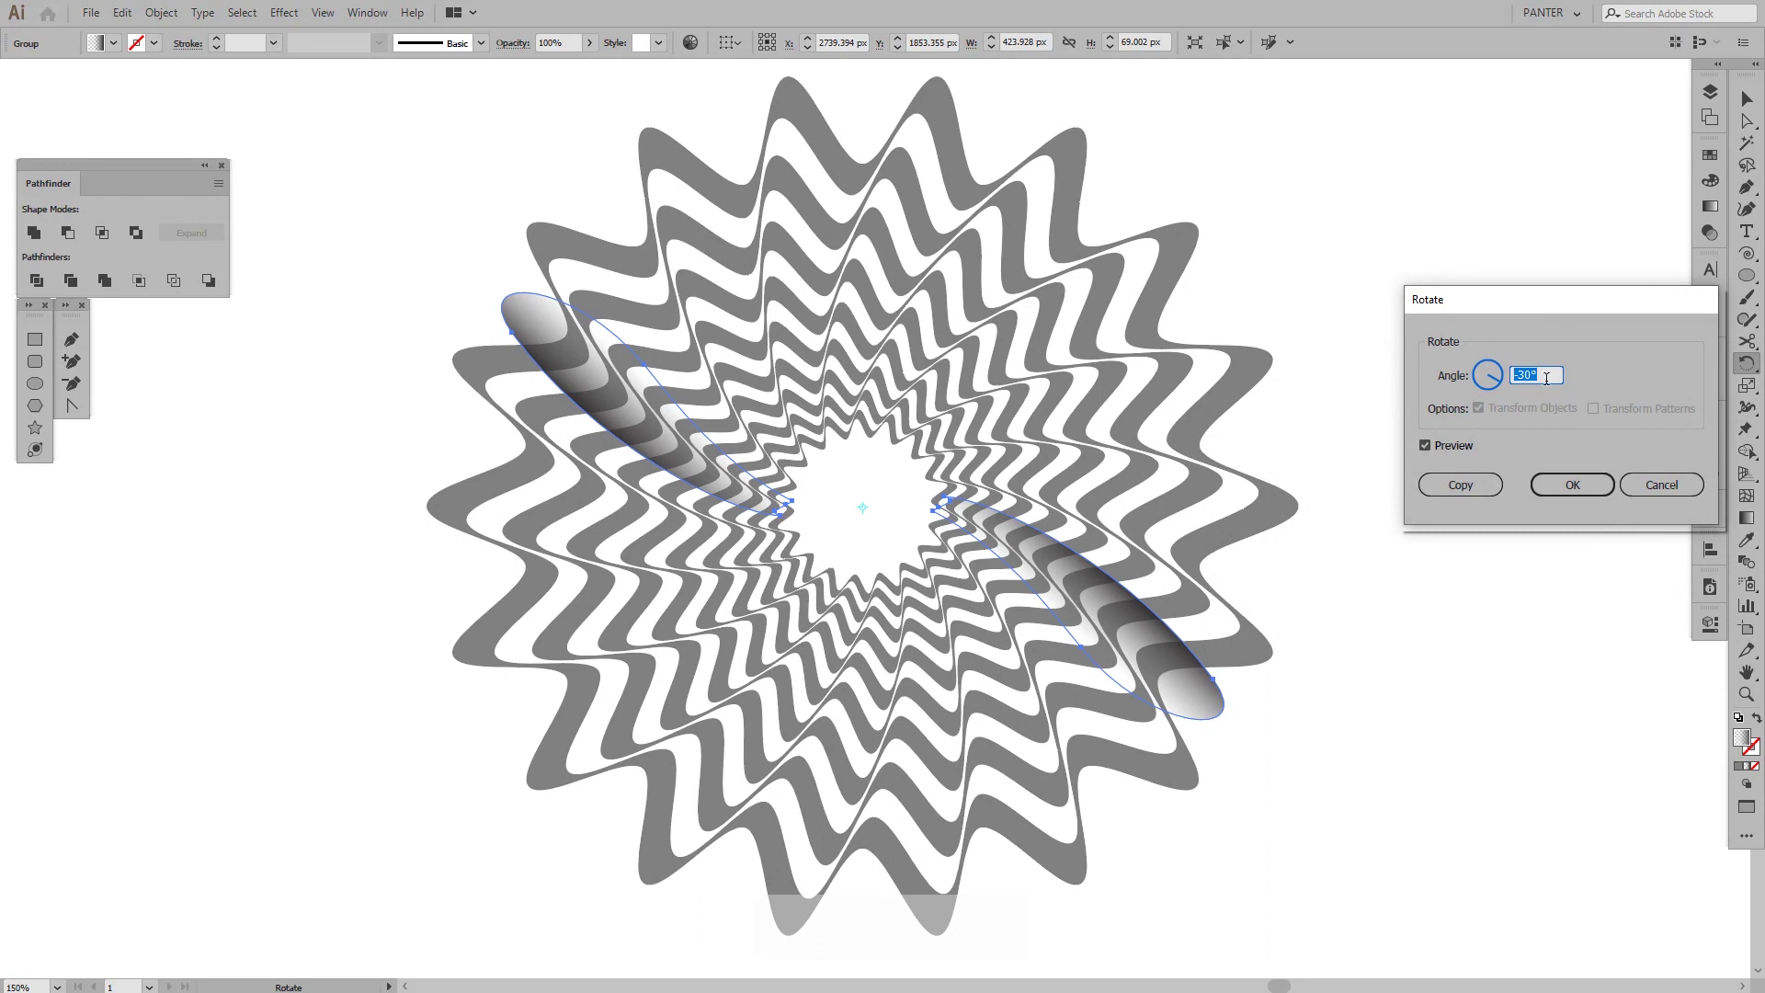
{"action": "key", "text": "Down"}
{"action": "key", "text": "Down"}
{"action": "key", "text": "Down"}
{"action": "key", "text": "Down"}
{"action": "key", "text": "Down"}
{"action": "key", "text": "Down"}
{"action": "key", "text": "Down"}
{"action": "key", "text": "Down"}
{"action": "key", "text": "Down"}
{"action": "key", "text": "Down"}
{"action": "key", "text": "Down"}
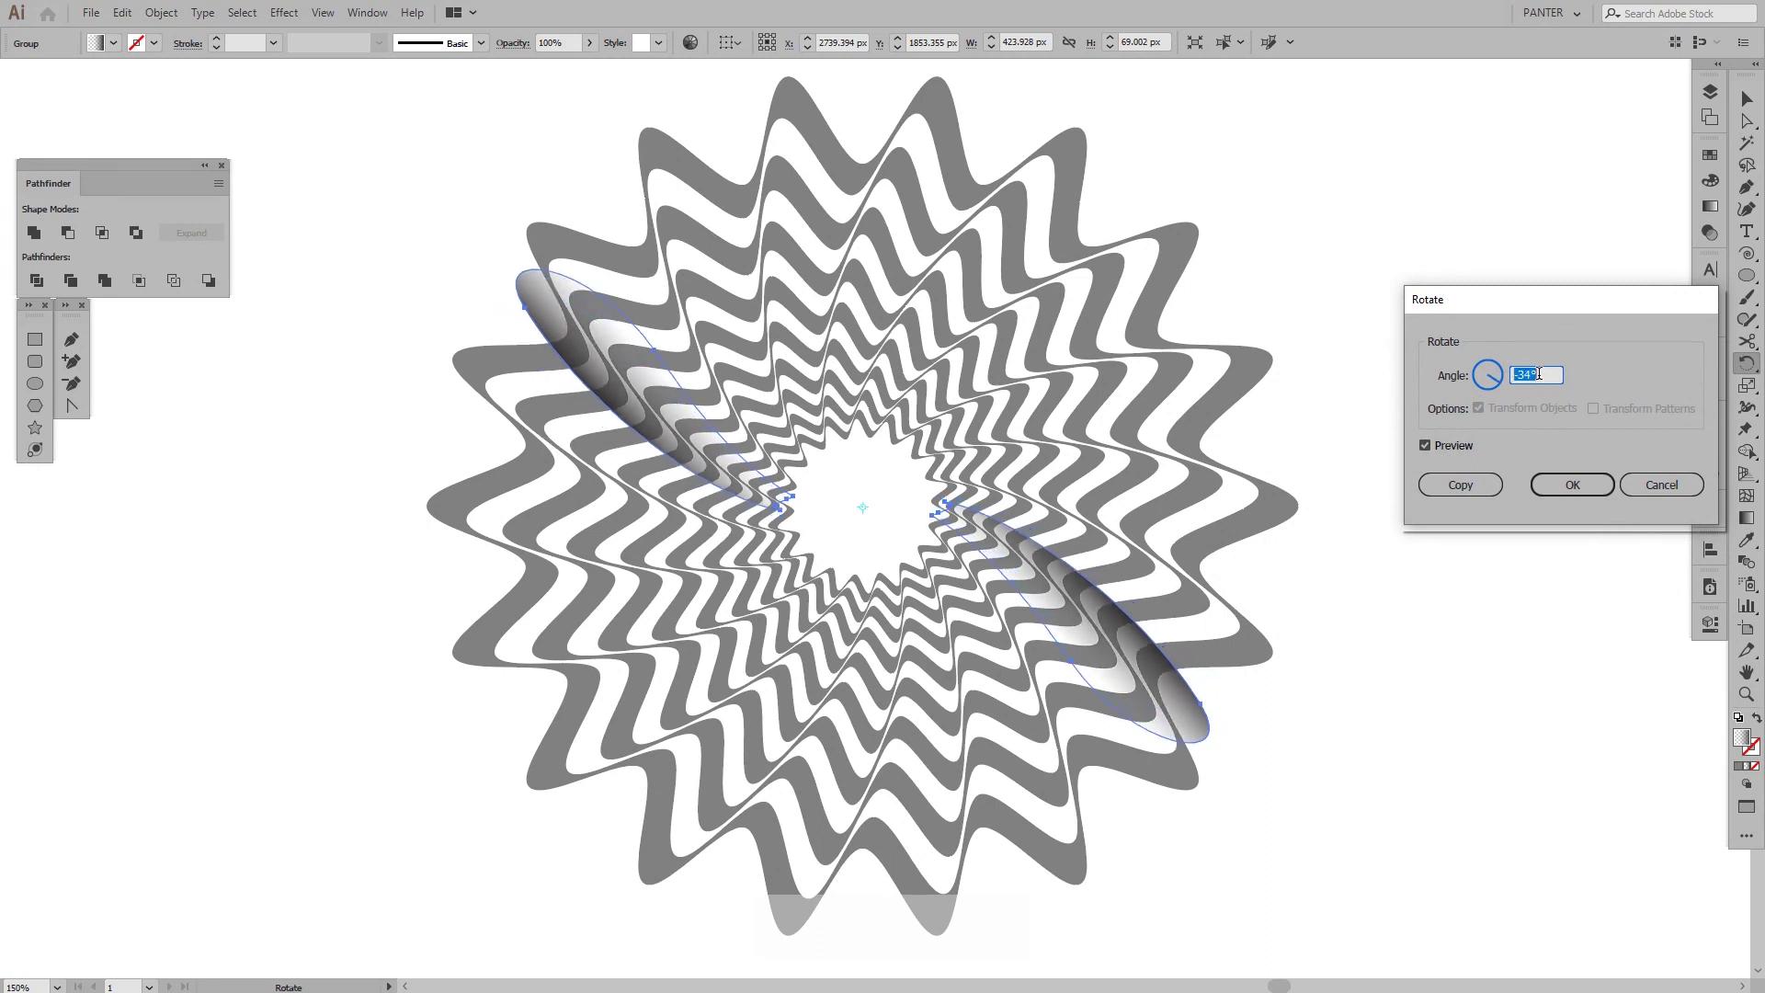
{"action": "key", "text": "Up"}
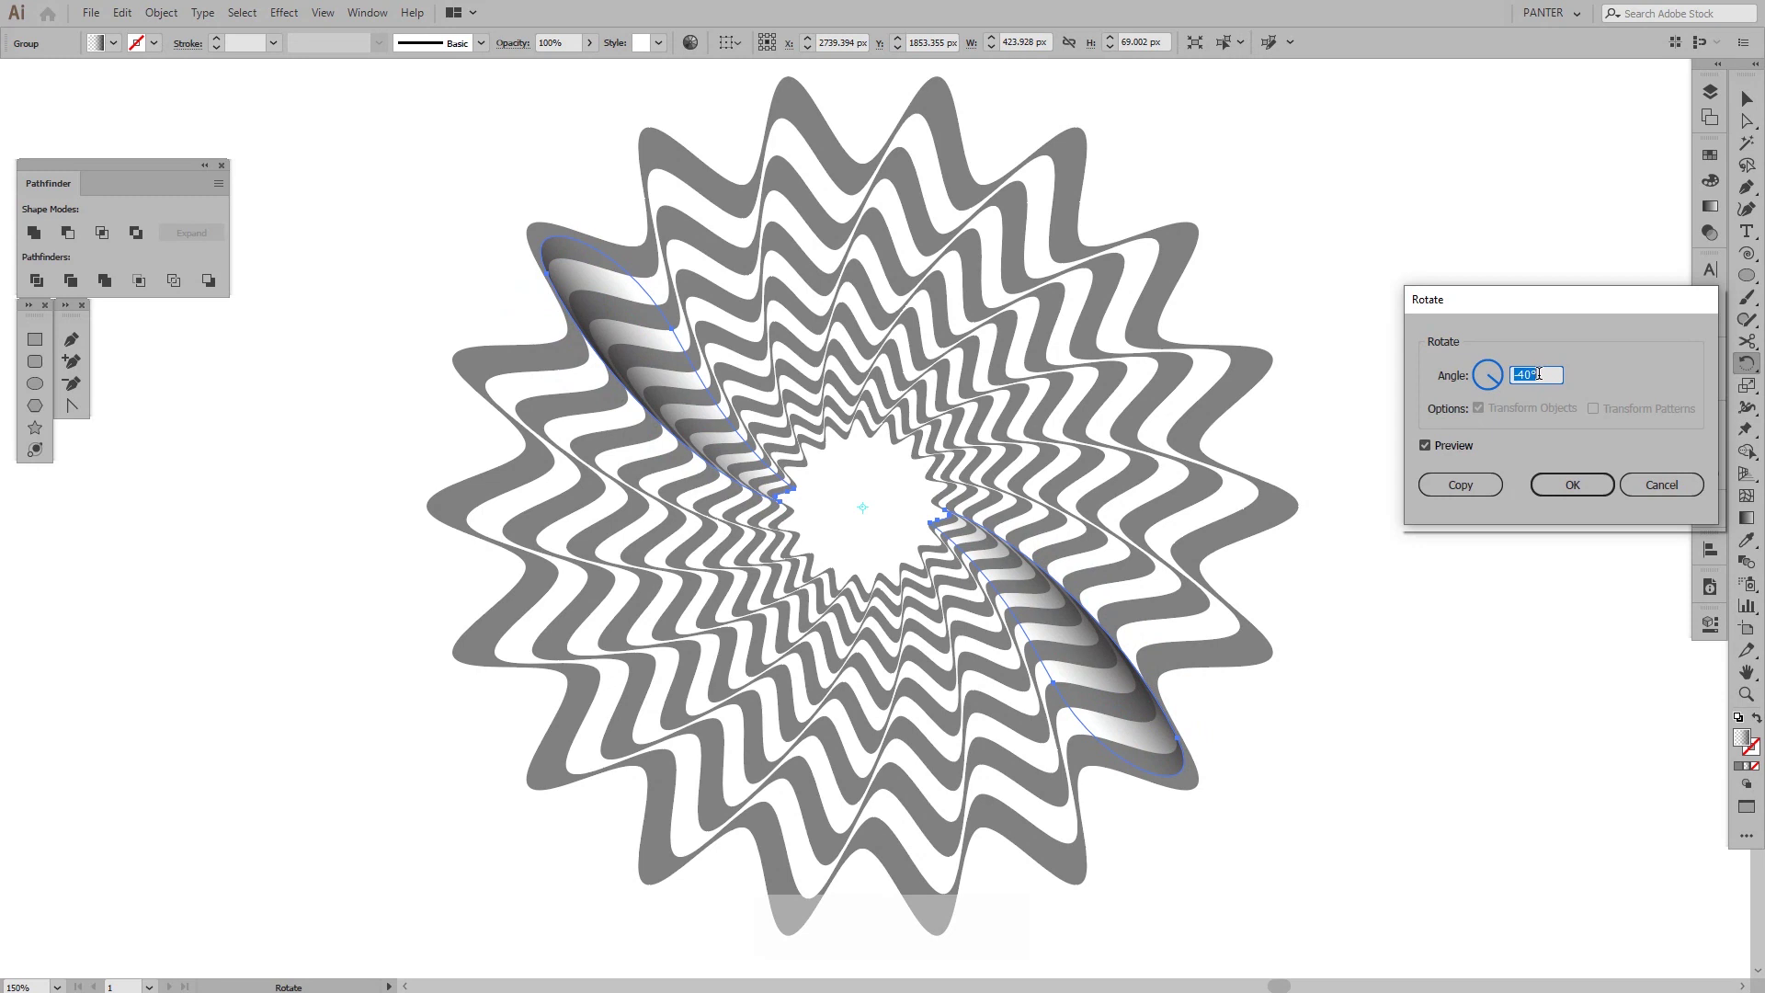
{"action": "left_click", "coordinate": [1460, 485]}
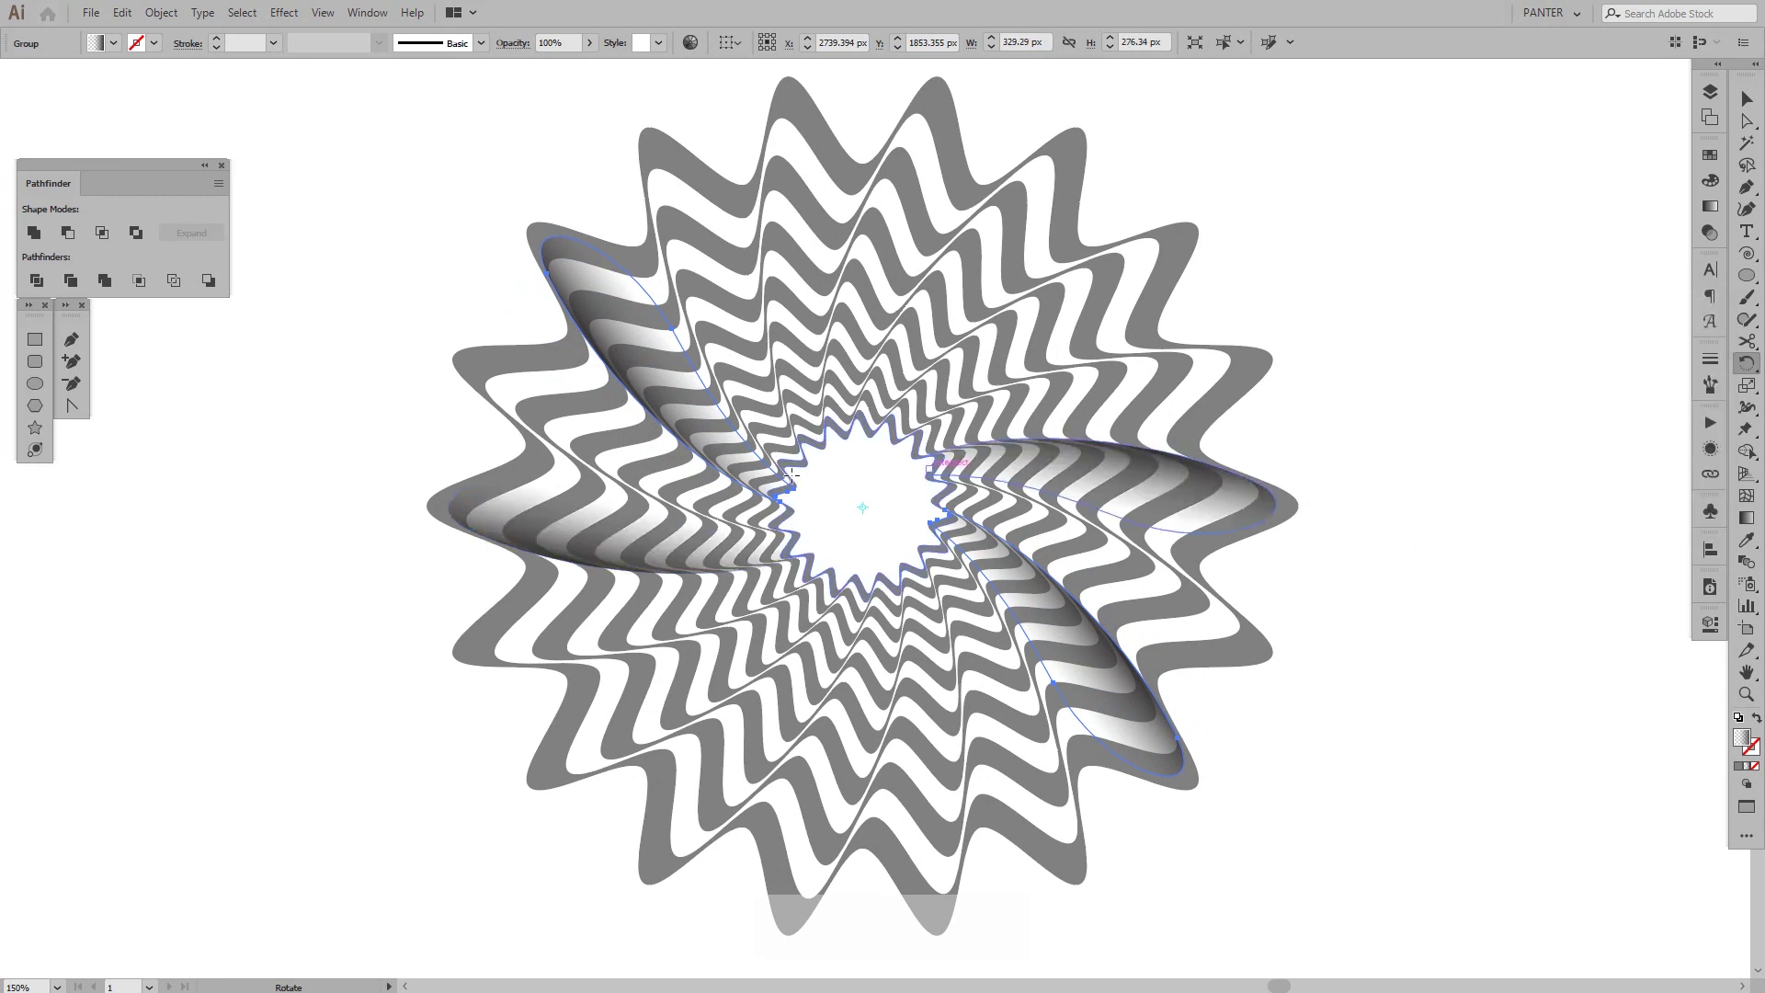
{"action": "key", "text": "ctrl+z"}
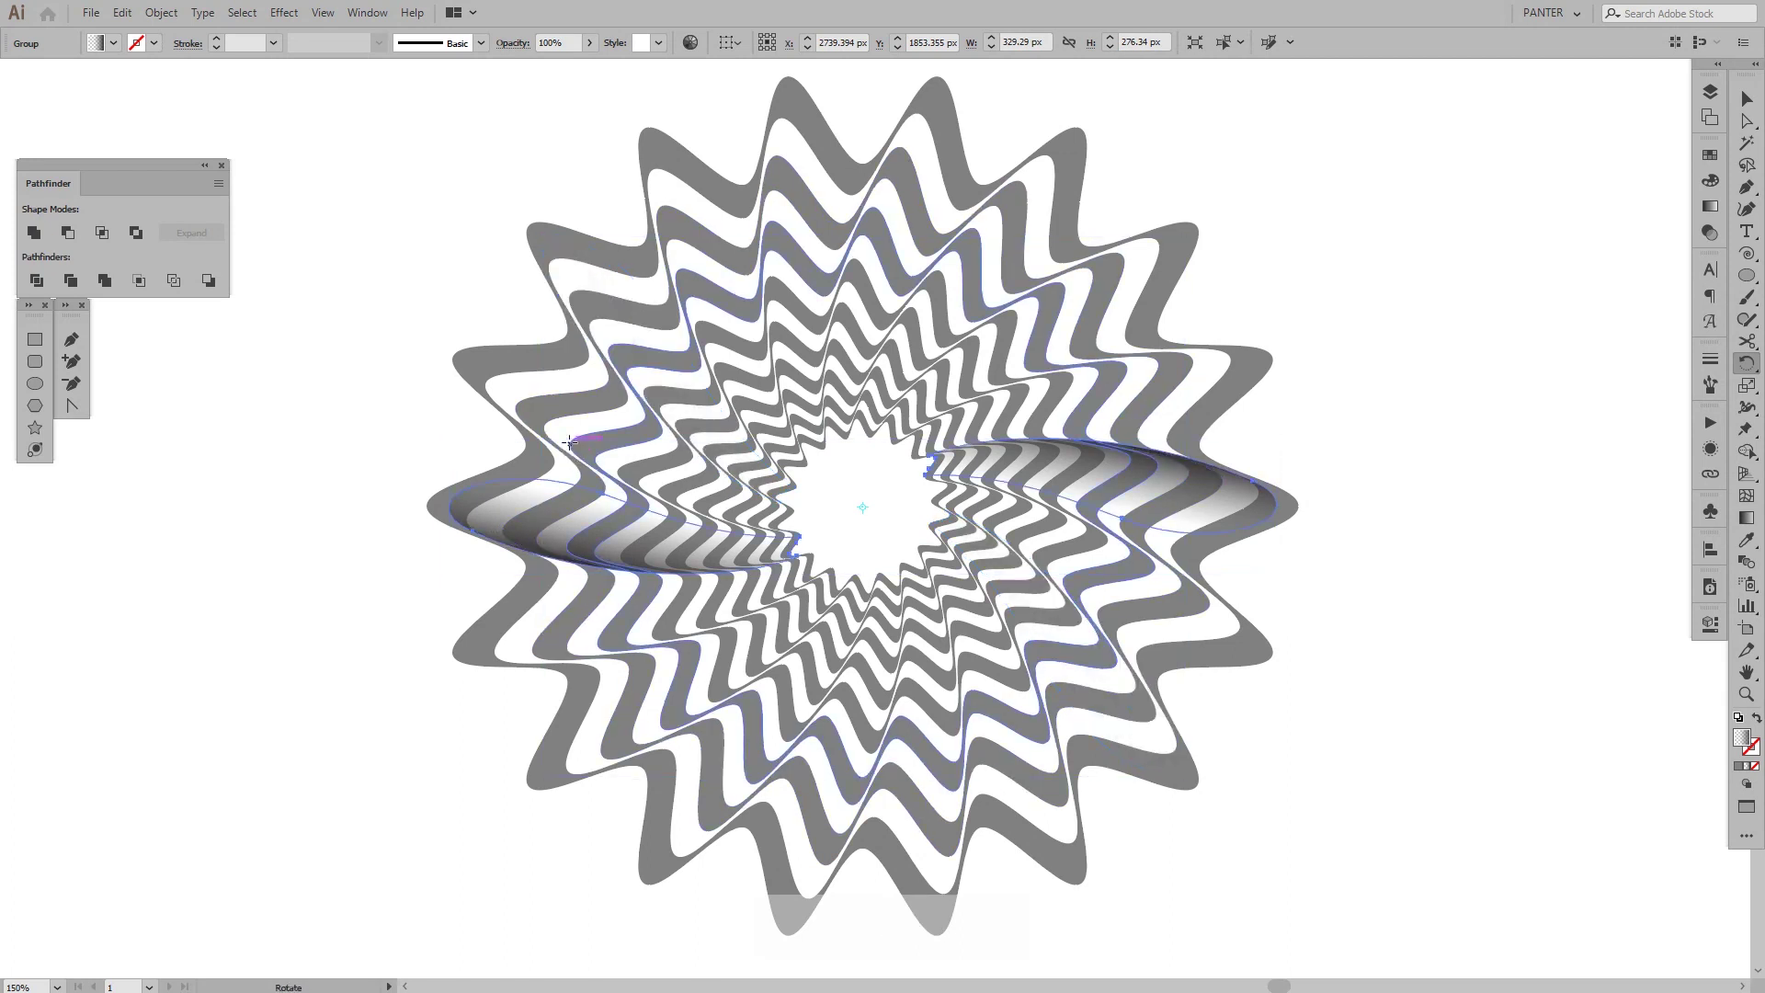
Create a copy of the shadow group rotated by -20° about its centre.
{"action": "double_click", "coordinate": [1747, 368]}
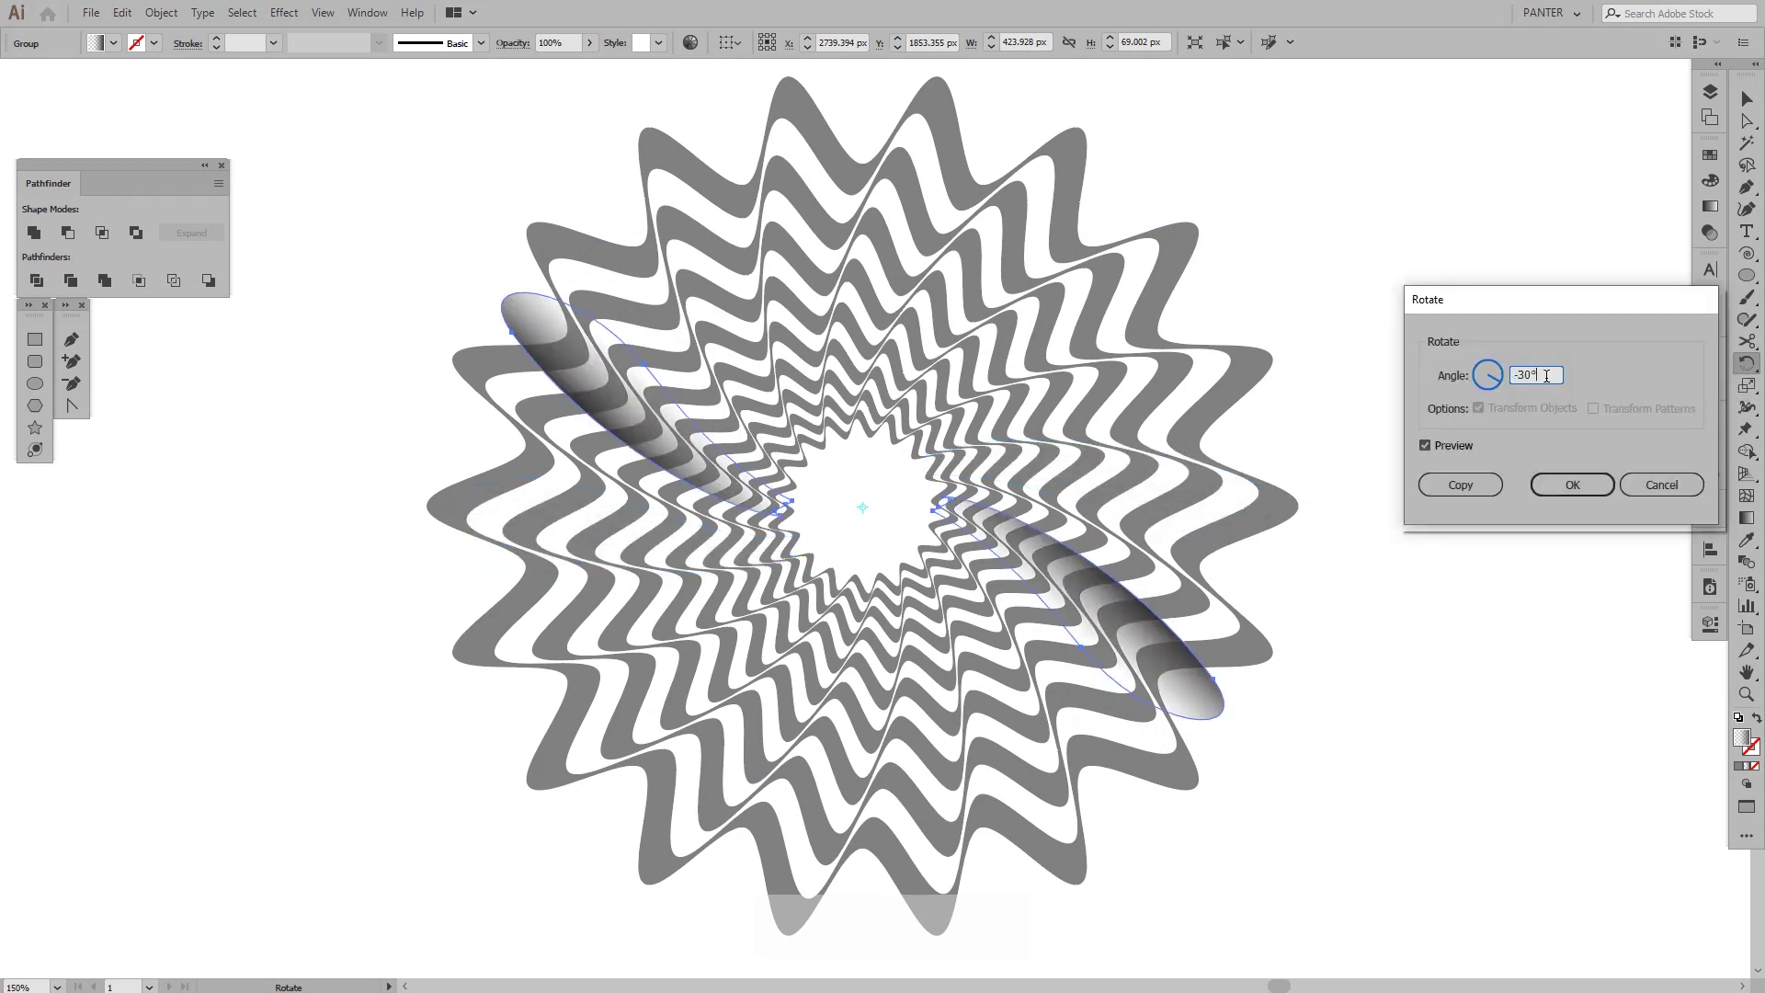
{"action": "key", "text": "Up"}
{"action": "key", "text": "Up"}
{"action": "key", "text": "Up"}
{"action": "key", "text": "Up"}
{"action": "key", "text": "Up"}
{"action": "key", "text": "Up"}
{"action": "key", "text": "Up"}
{"action": "key", "text": "Up"}
{"action": "key", "text": "Up"}
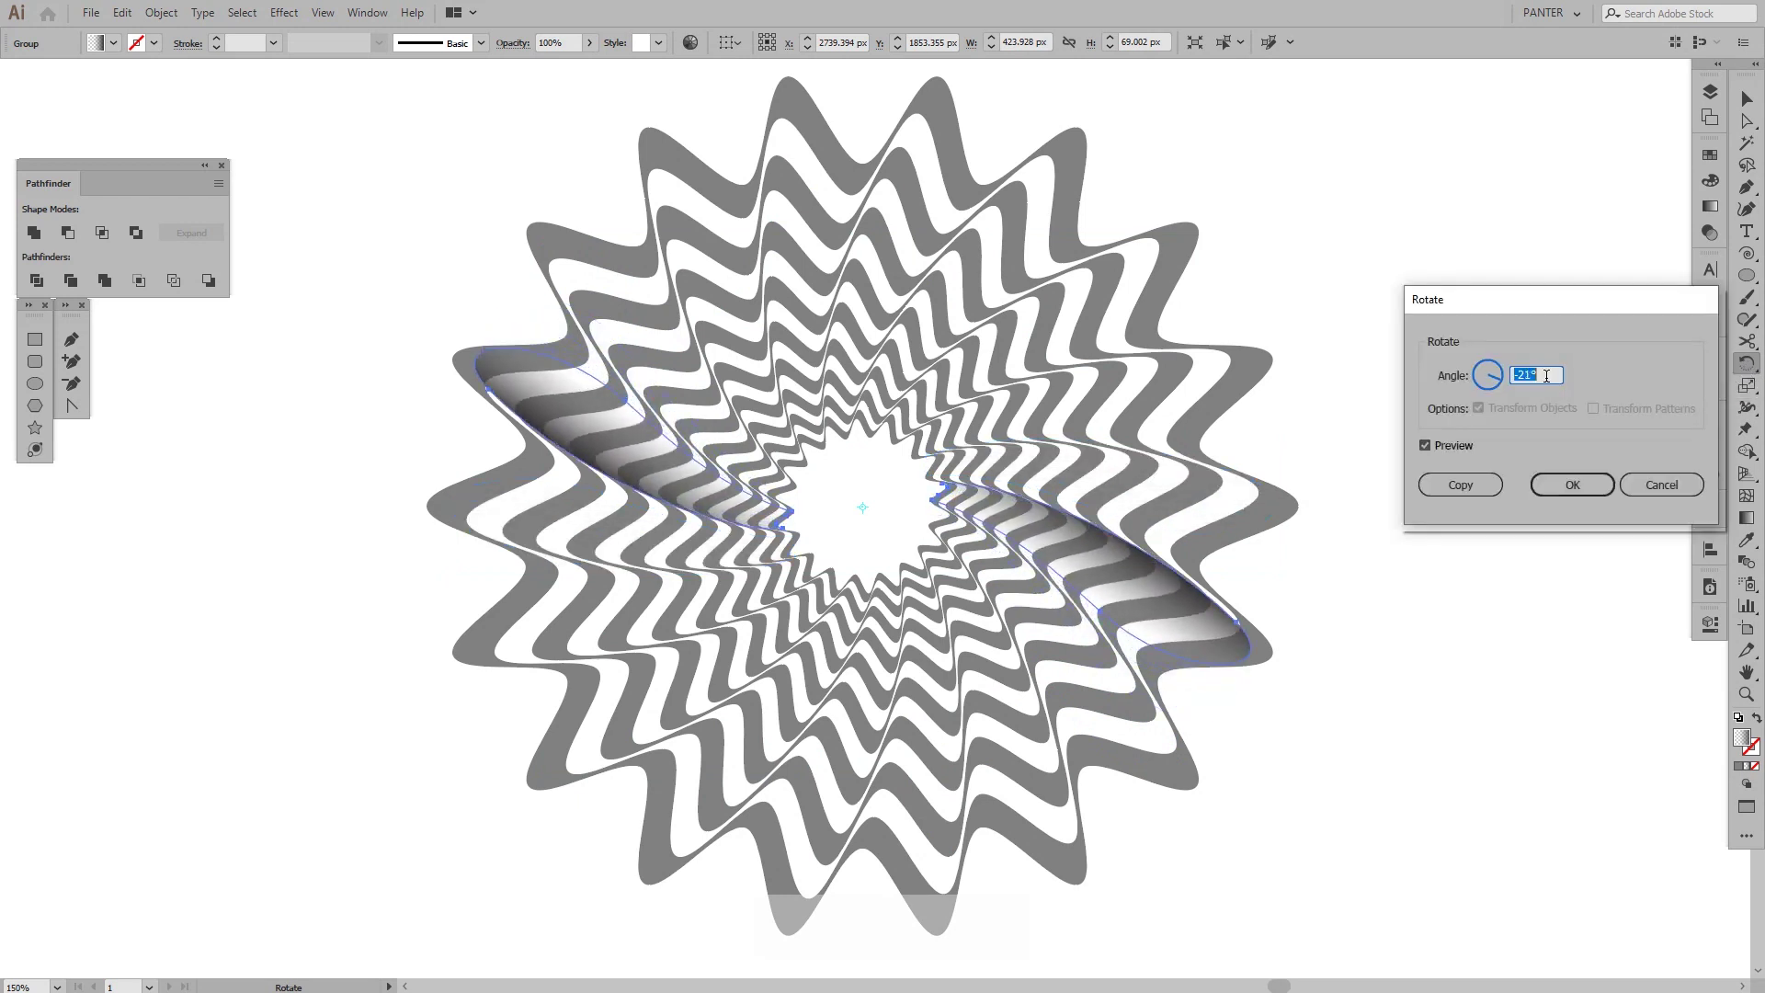
{"action": "key", "text": "Up"}
{"action": "left_click", "coordinate": [1461, 485]}
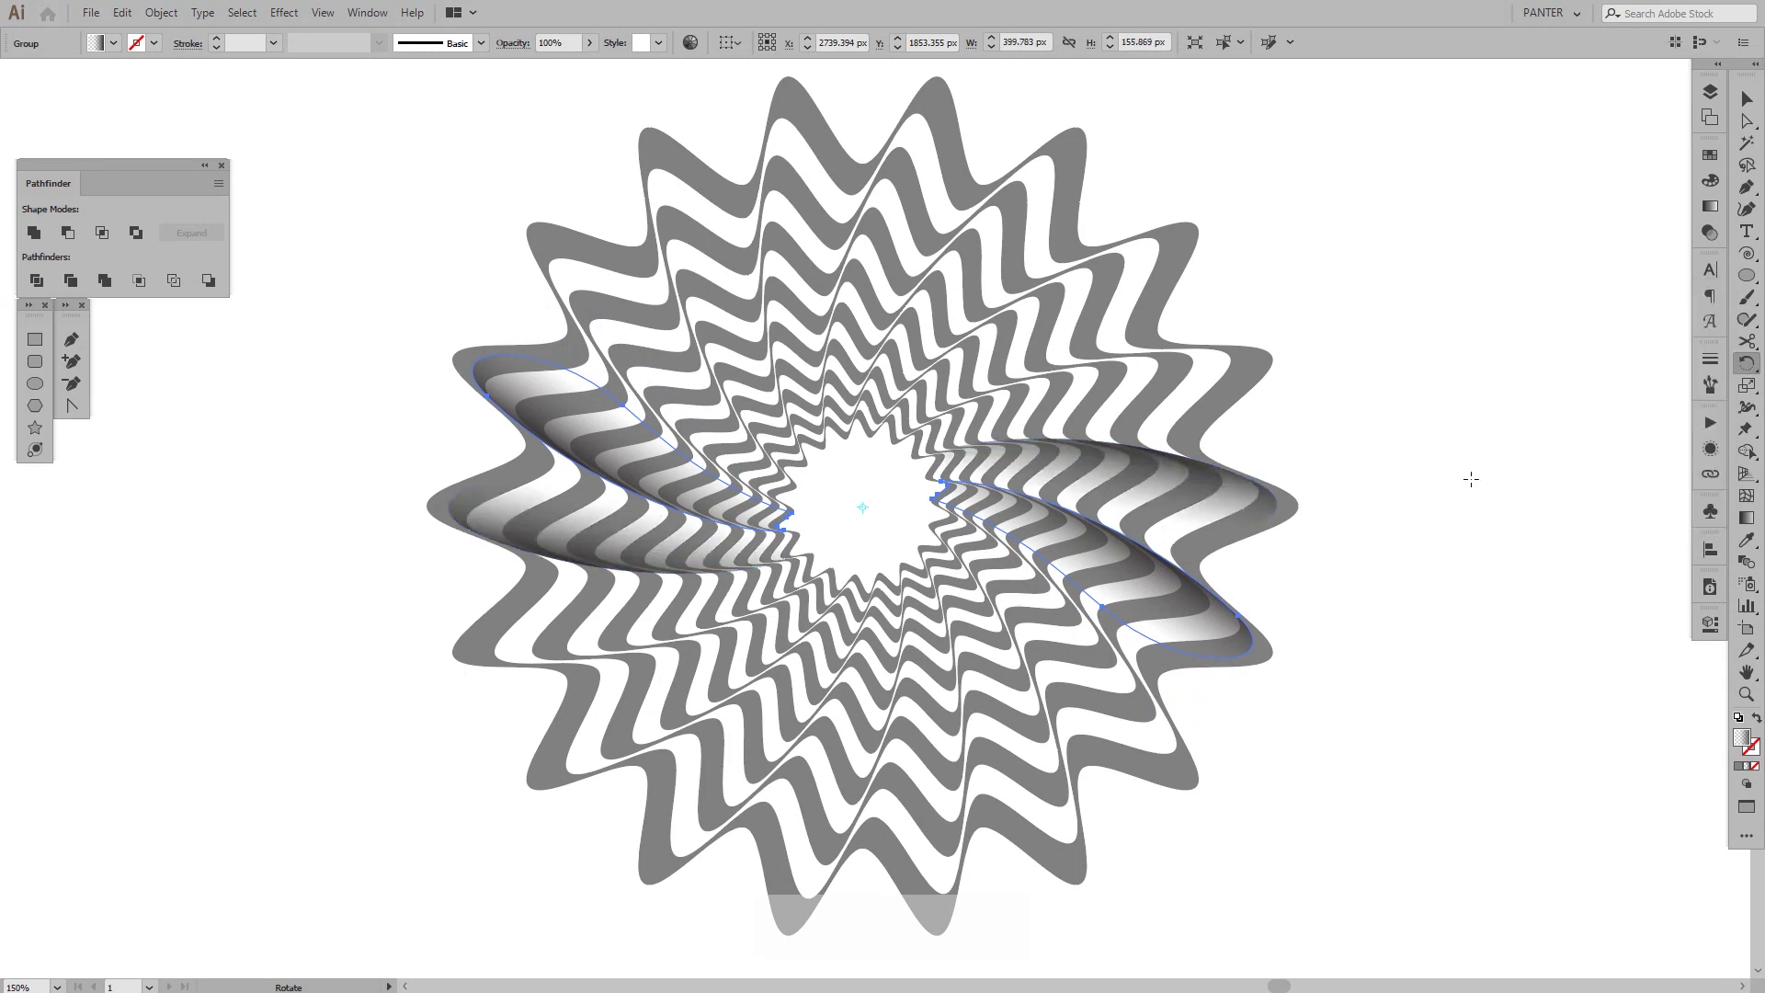
Repeat the rotated copy seven more times so shadow shapes cover every spike of the star, and deselect.
{"action": "key", "text": "v"}
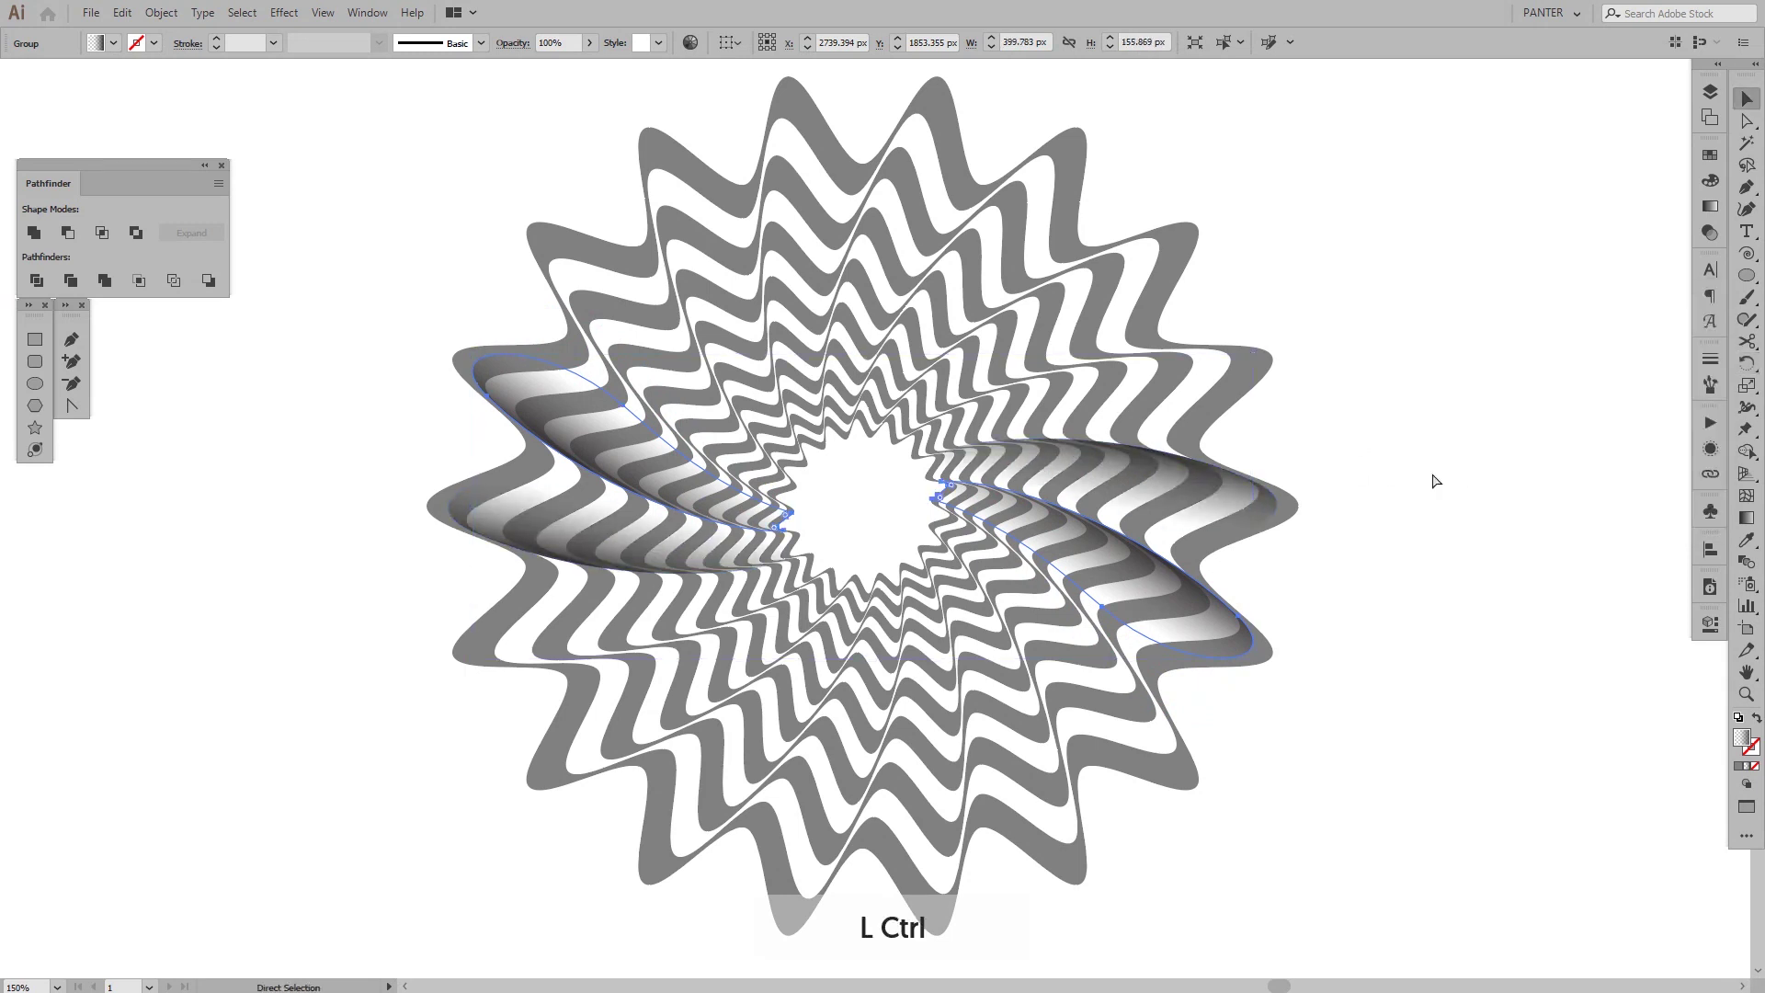
{"action": "key", "text": "ctrl+d"}
{"action": "key", "text": "ctrl+d"}
{"action": "key", "text": "ctrl+d"}
{"action": "key", "text": "ctrl+d"}
{"action": "key", "text": "ctrl+d"}
{"action": "key", "text": "ctrl+d"}
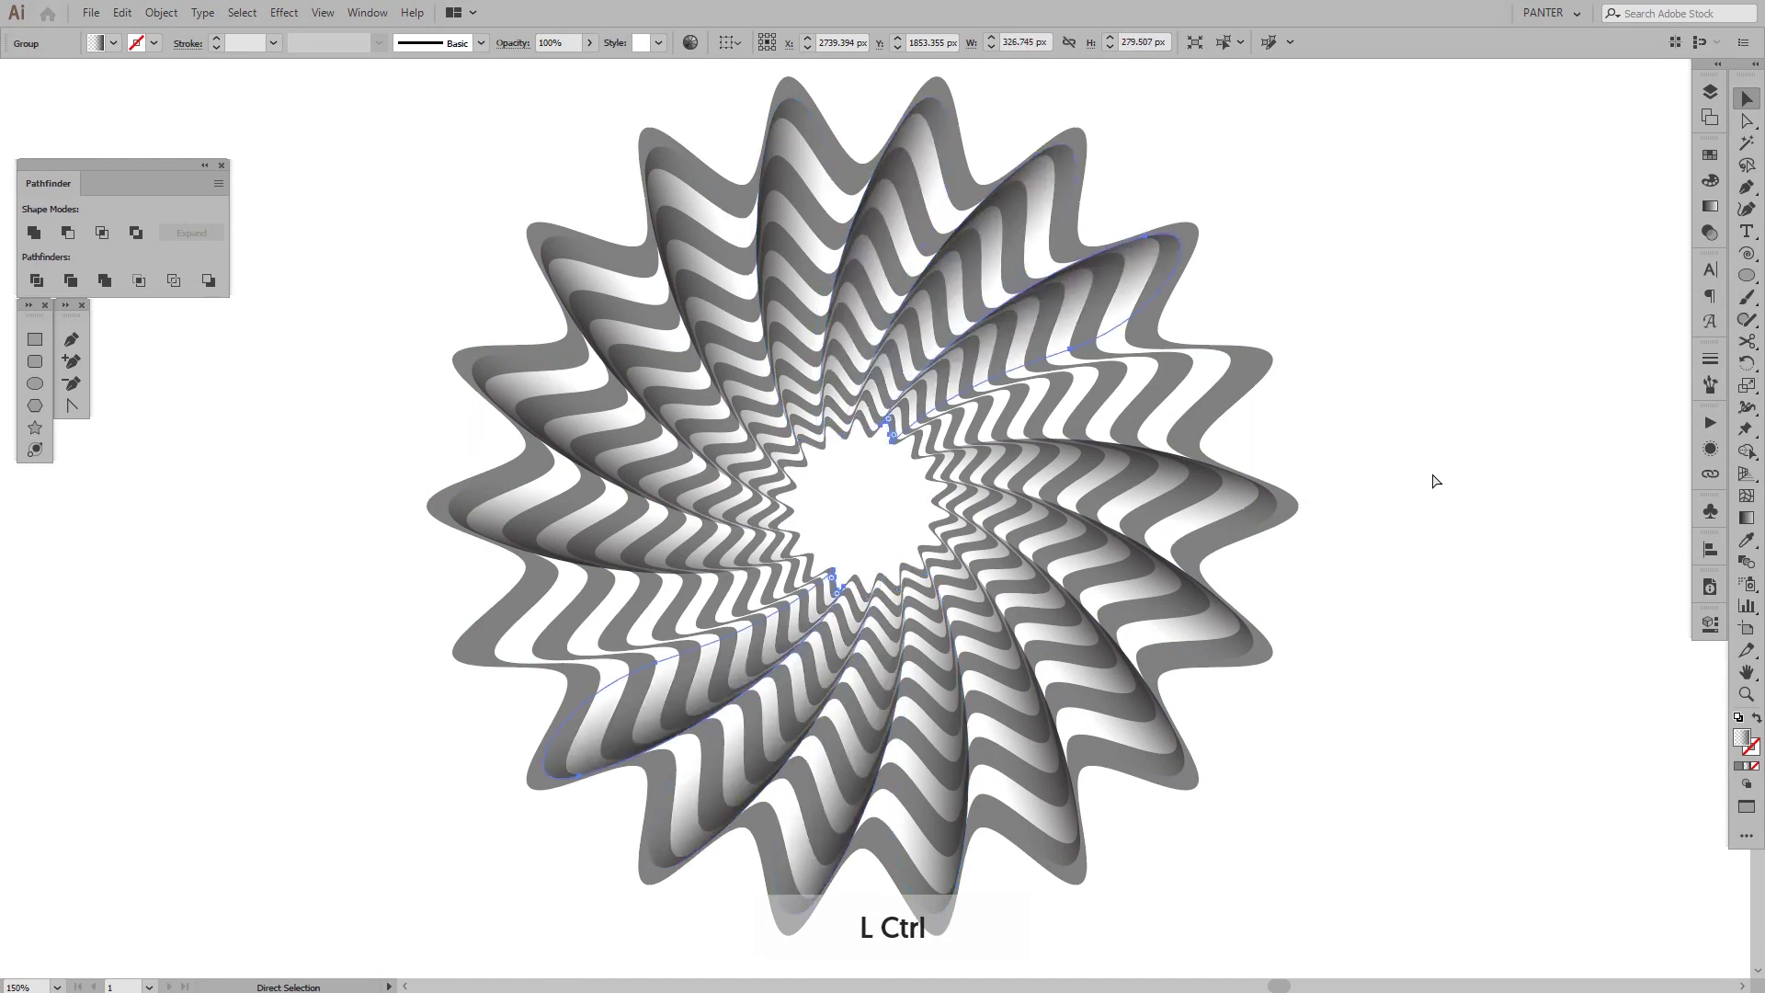
{"action": "key", "text": "ctrl+d"}
{"action": "left_click", "coordinate": [1409, 522]}
Move the gray star together with all its shadow shapes horizontally closer to the black star.
{"action": "key", "text": "space"}
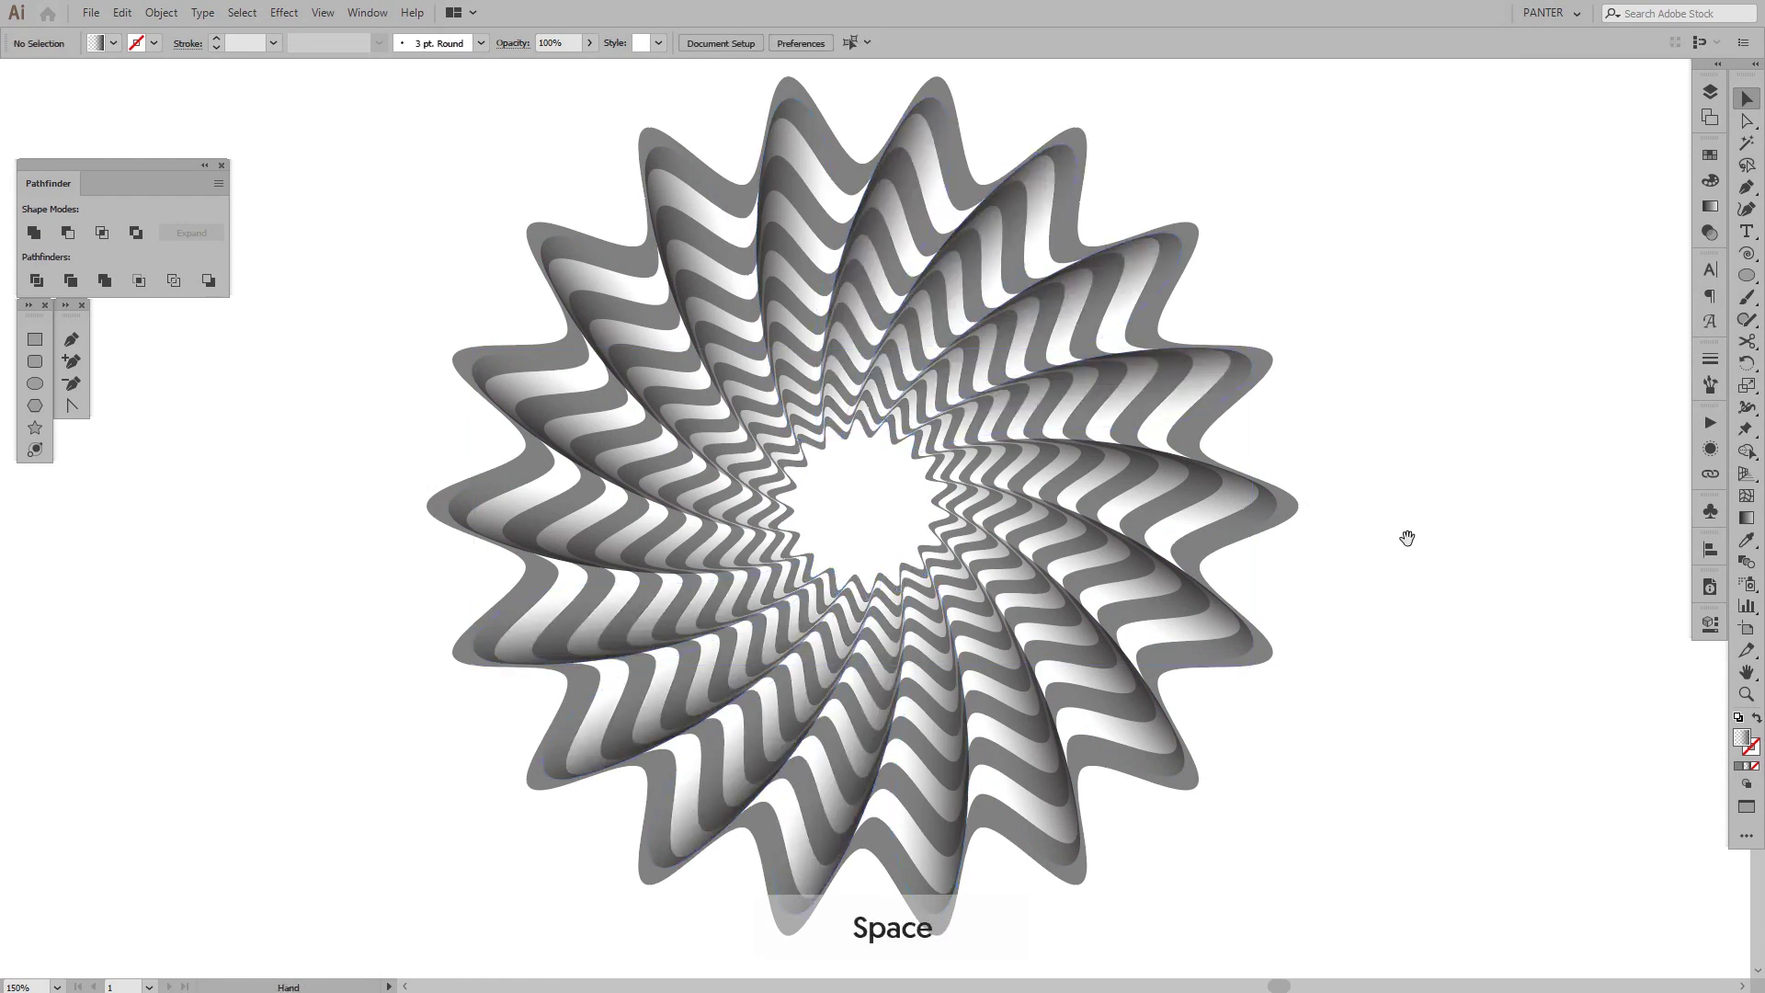
{"action": "scroll", "coordinate": [1407, 537], "scroll_direction": "down", "scroll_amount": 1}
{"action": "left_click_drag", "start_coordinate": [1407, 545], "coordinate": [1401, 598]}
{"action": "key", "text": "z"}
{"action": "key", "text": "space"}
{"action": "scroll", "coordinate": [1371, 564], "scroll_direction": "down", "scroll_amount": 1, "text": "alt"}
{"action": "scroll", "coordinate": [1401, 597], "scroll_direction": "down", "scroll_amount": 1, "text": "alt"}
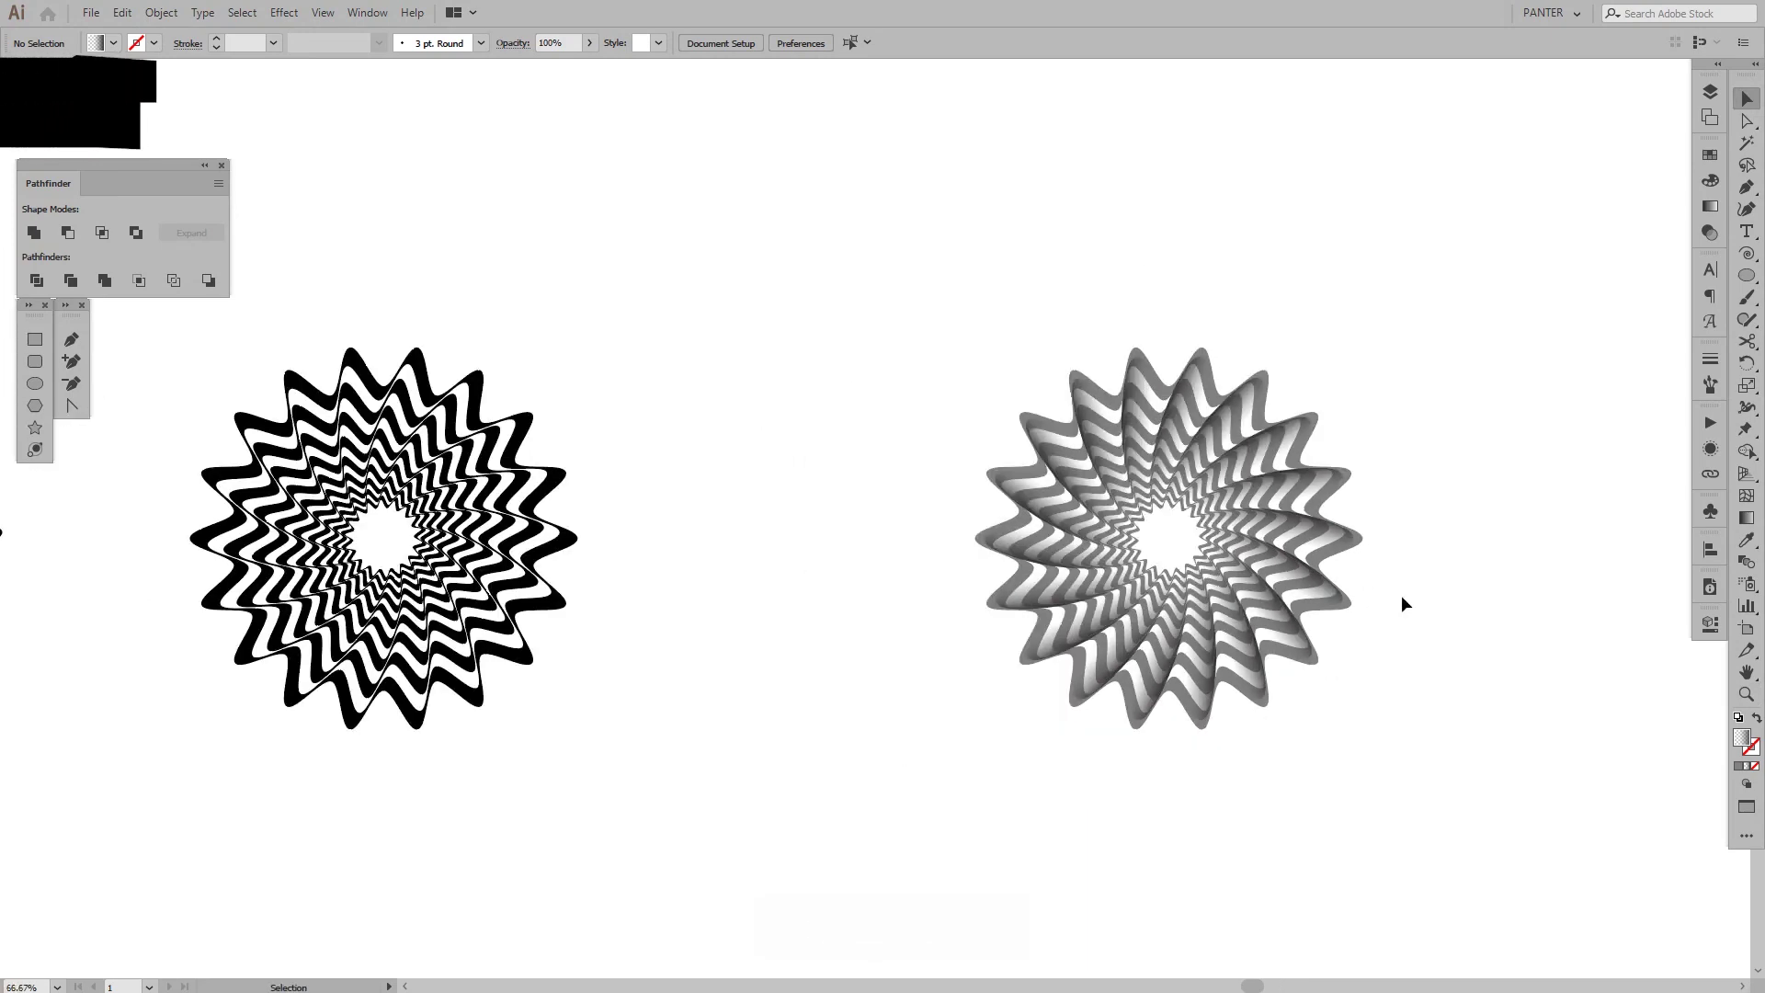
{"action": "left_click_drag", "start_coordinate": [1459, 764], "coordinate": [935, 331]}
{"action": "left_click_drag", "start_coordinate": [1149, 522], "coordinate": [817, 492]}
{"action": "left_click", "coordinate": [596, 483]}
{"action": "scroll", "coordinate": [596, 483], "scroll_direction": "up", "scroll_amount": 1}
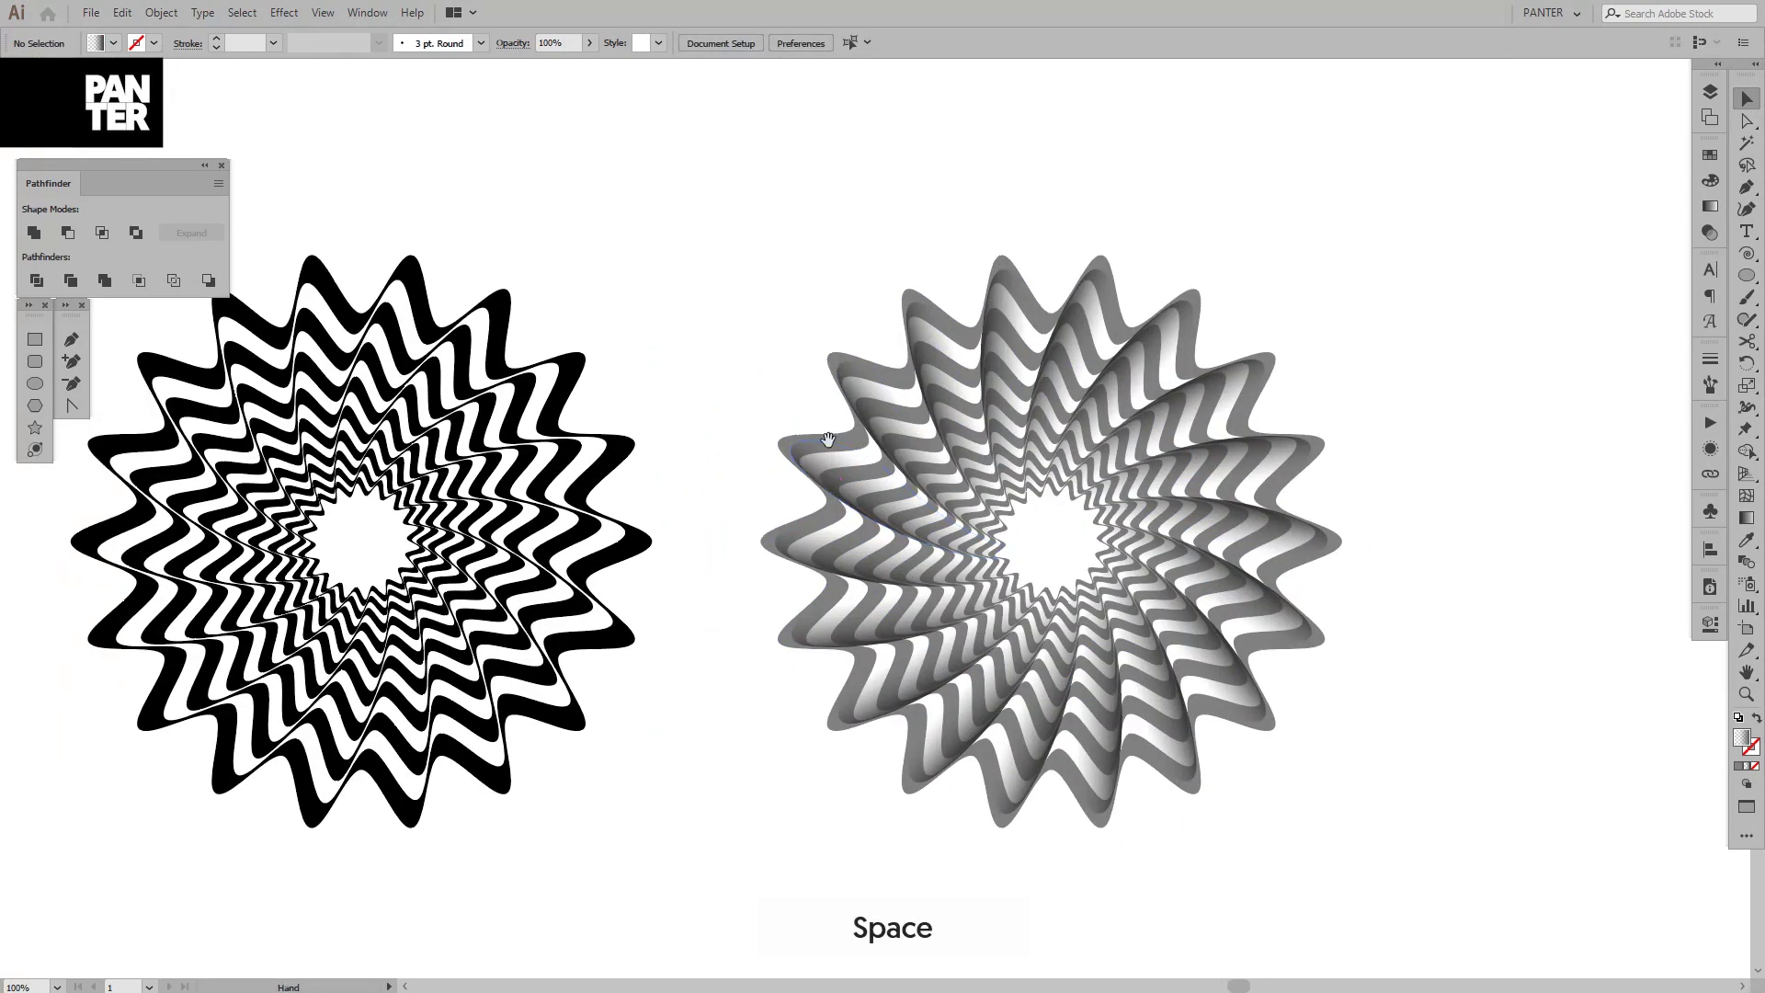
Recolor the shaded star's rings with a darker gray swatch and deselect the artwork.
{"action": "left_click", "coordinate": [903, 290]}
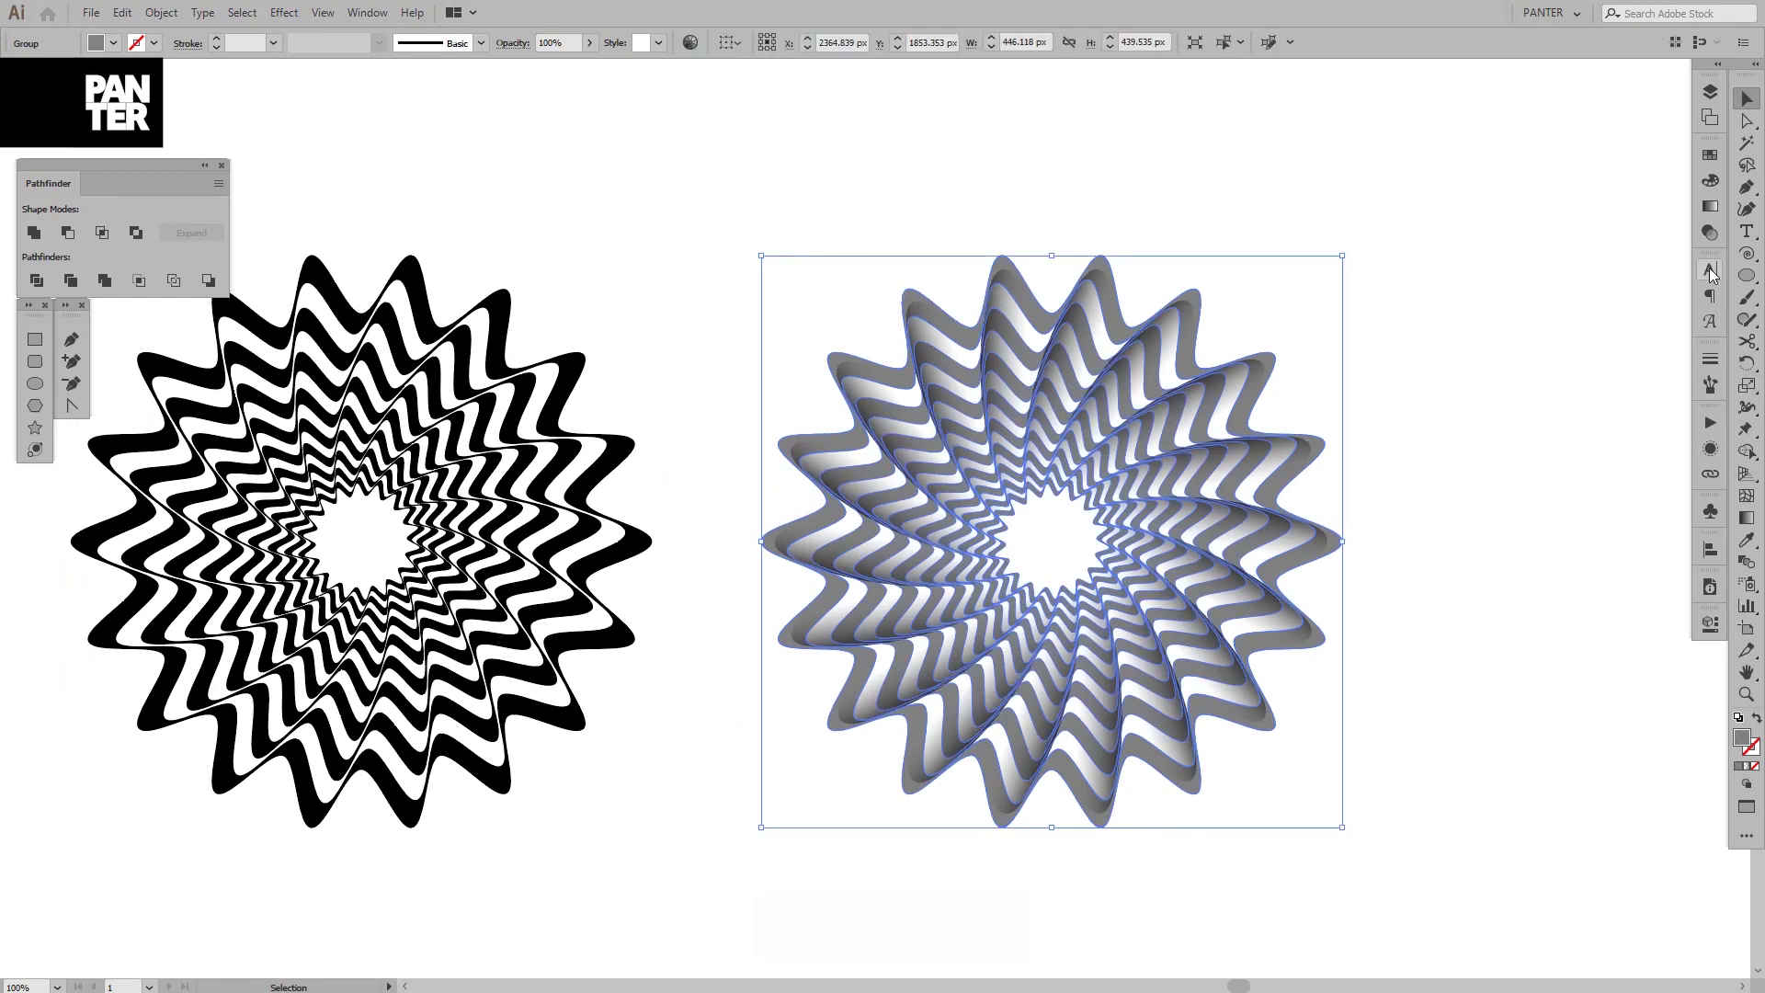
{"action": "left_click", "coordinate": [1715, 158]}
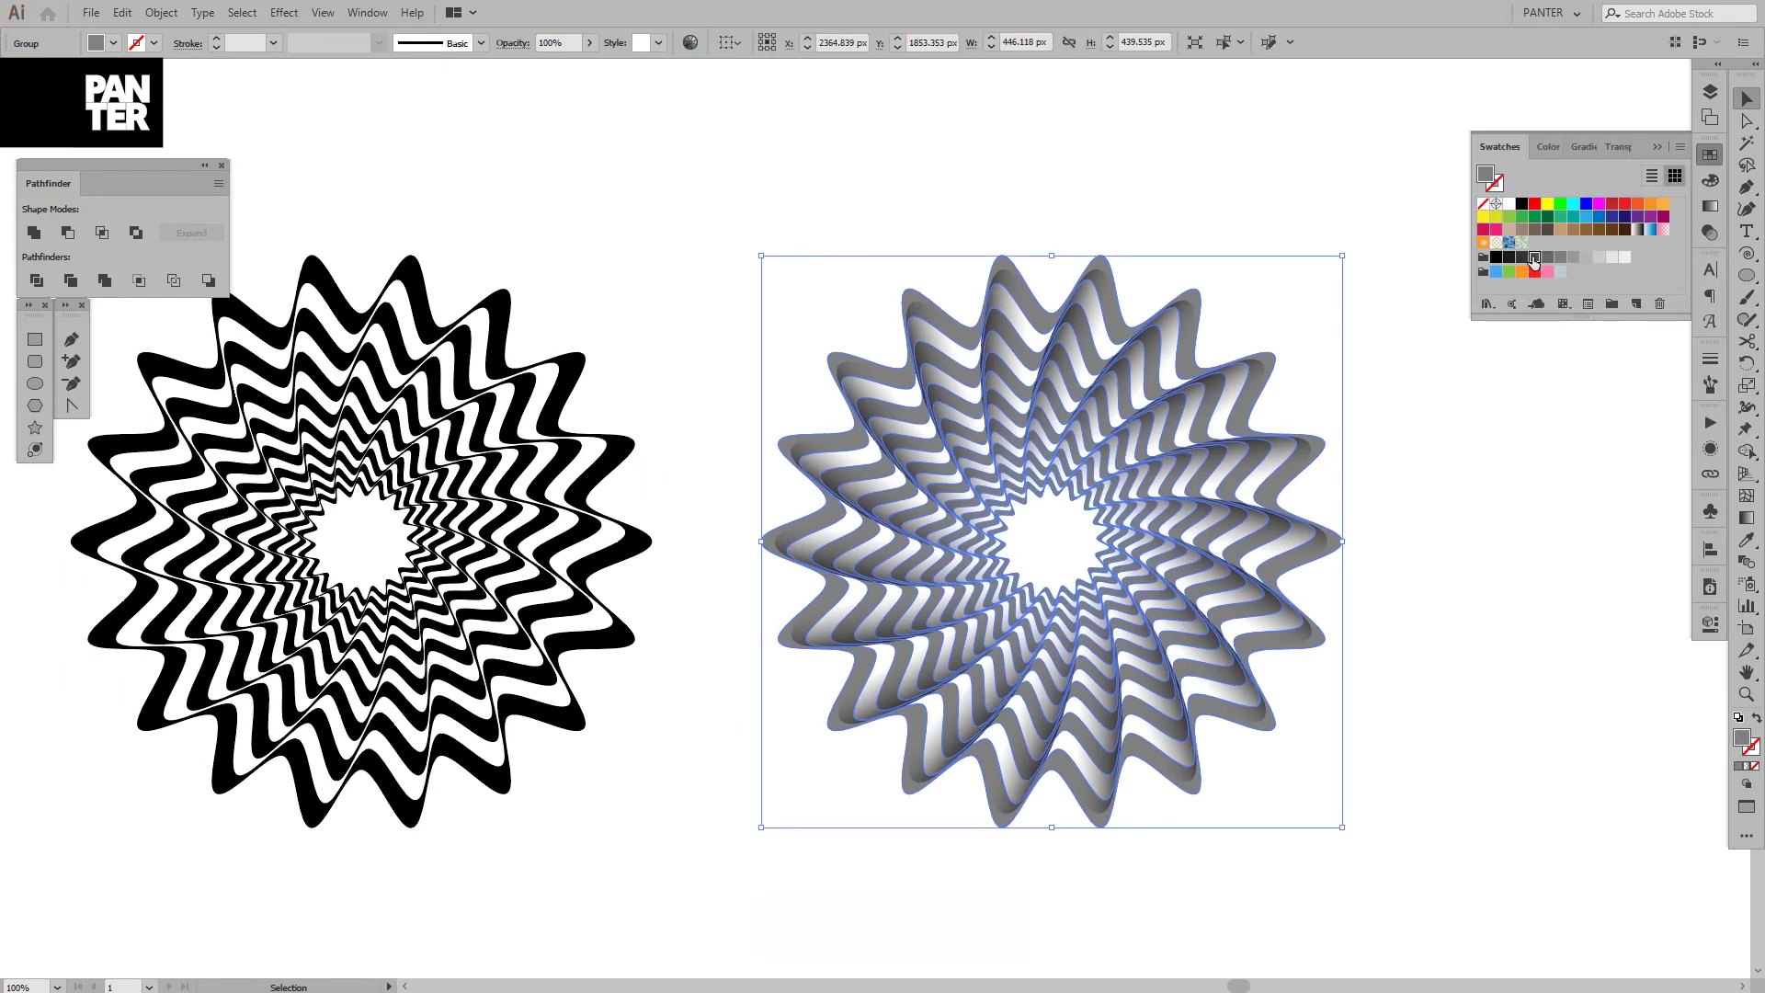
{"action": "left_click", "coordinate": [1534, 261]}
{"action": "left_click", "coordinate": [1486, 460]}
{"action": "left_click_drag", "start_coordinate": [1418, 483], "coordinate": [1426, 491]}
{"action": "scroll", "coordinate": [1432, 483], "scroll_direction": "down", "scroll_amount": 1}
{"action": "left_click", "coordinate": [1658, 147]}
{"action": "scroll", "coordinate": [1228, 322], "scroll_direction": "up", "scroll_amount": 1}
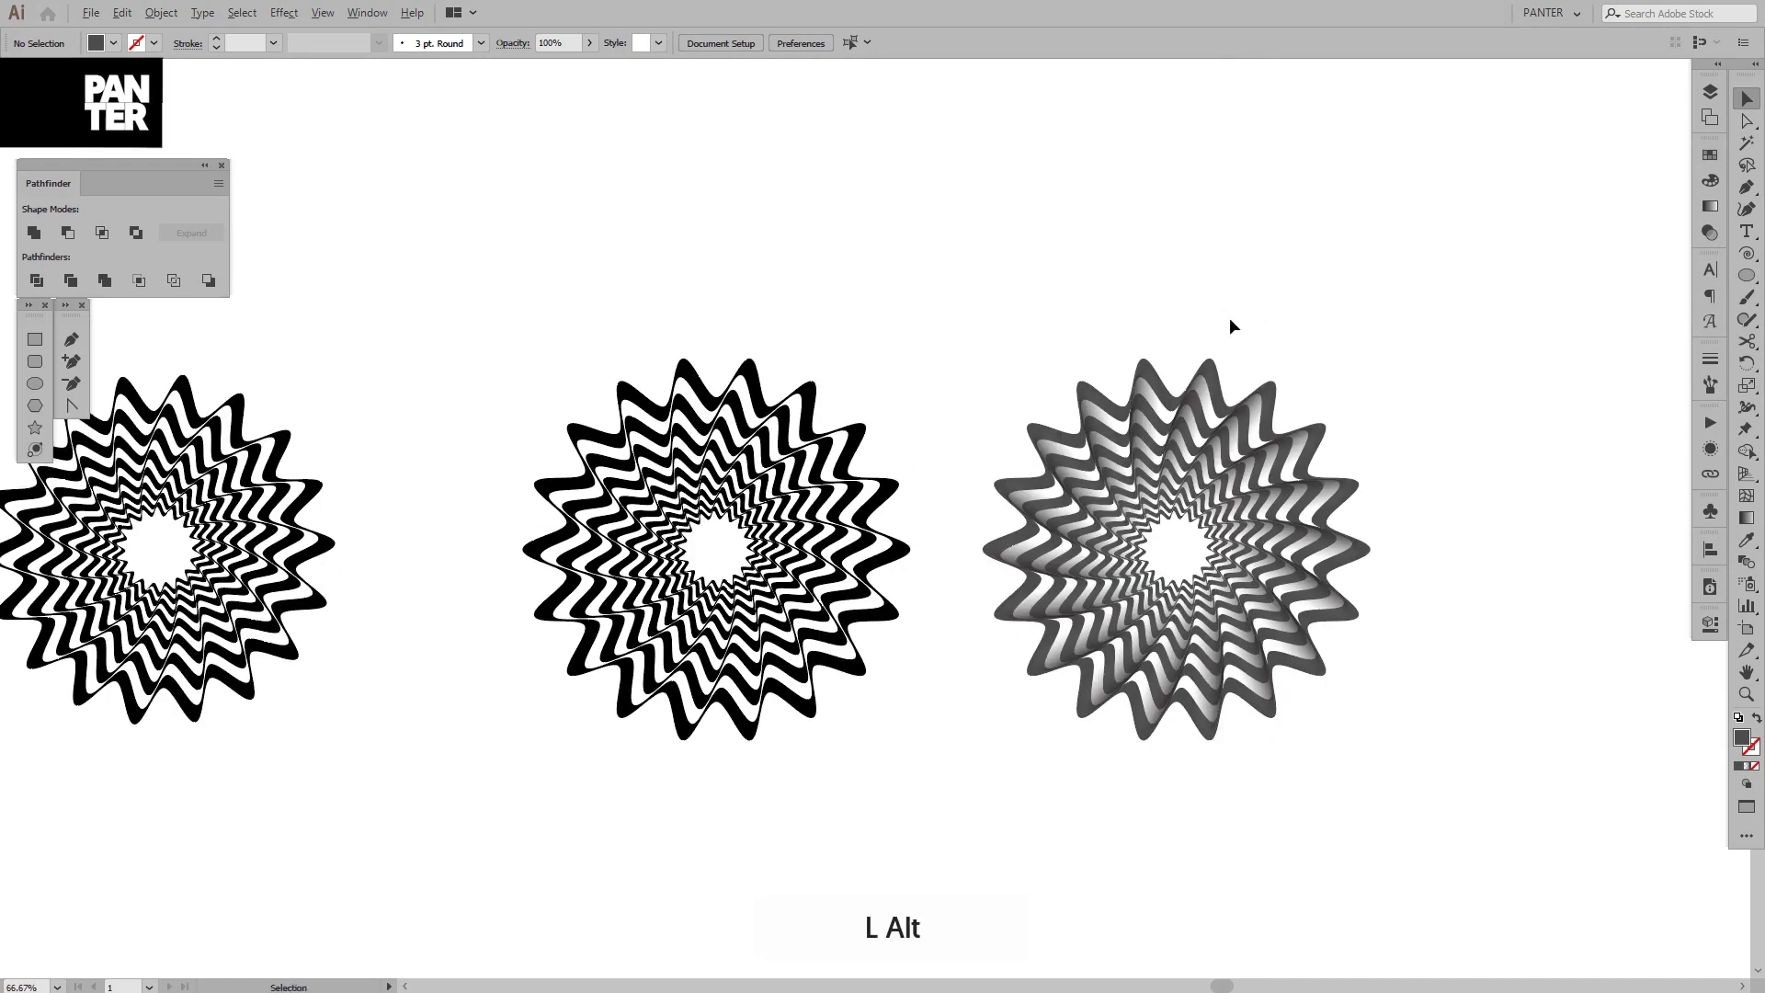
{"action": "scroll", "coordinate": [1228, 317], "scroll_direction": "up", "scroll_amount": 1}
{"action": "left_click_drag", "start_coordinate": [1241, 331], "coordinate": [1243, 279]}
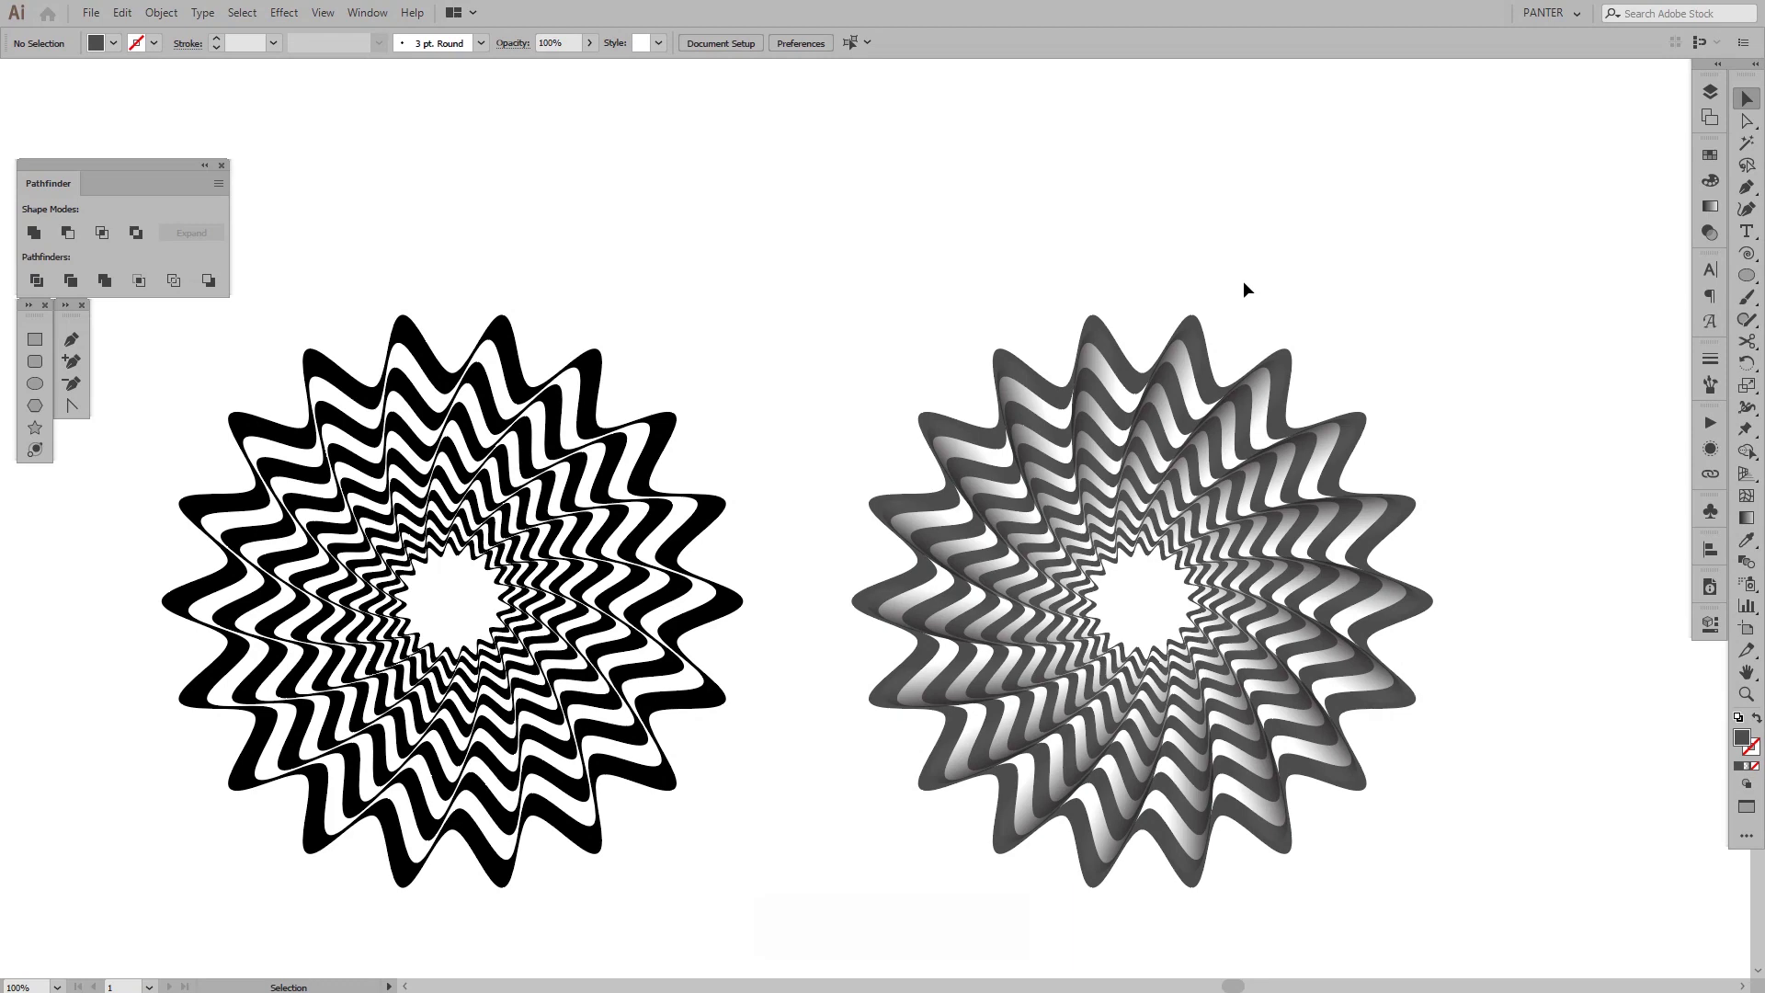
{"action": "left_click_drag", "start_coordinate": [1245, 276], "coordinate": [1311, 197]}
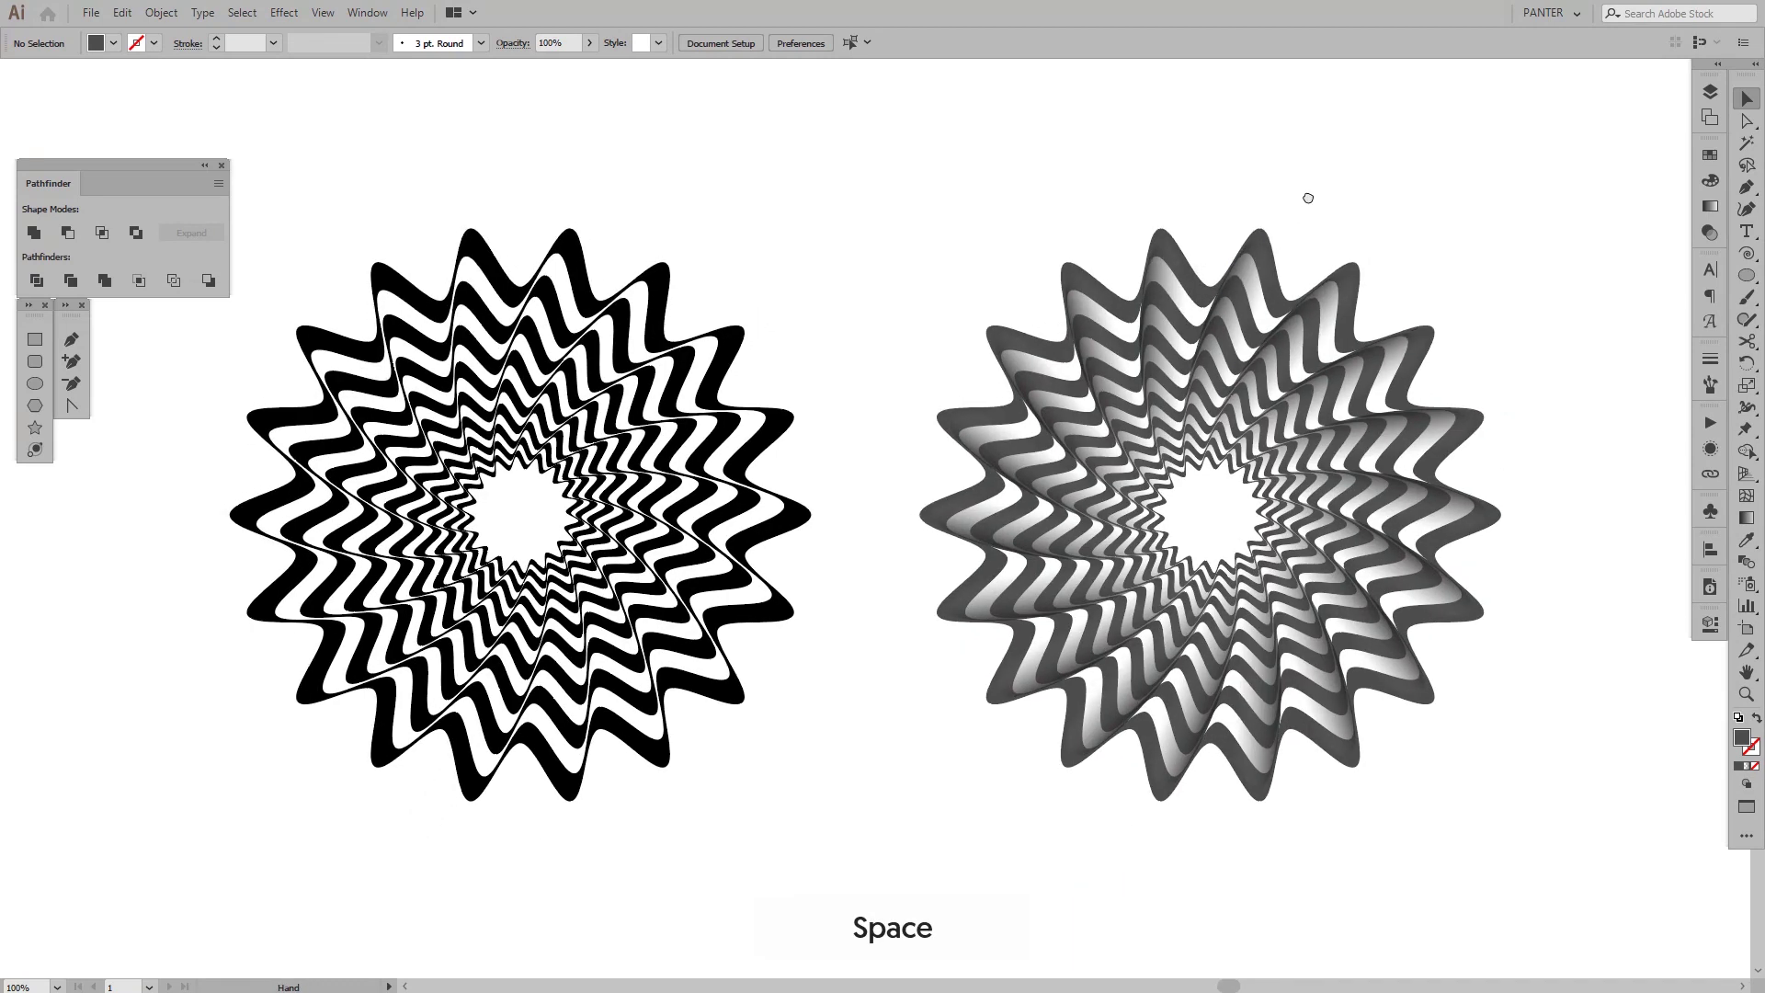